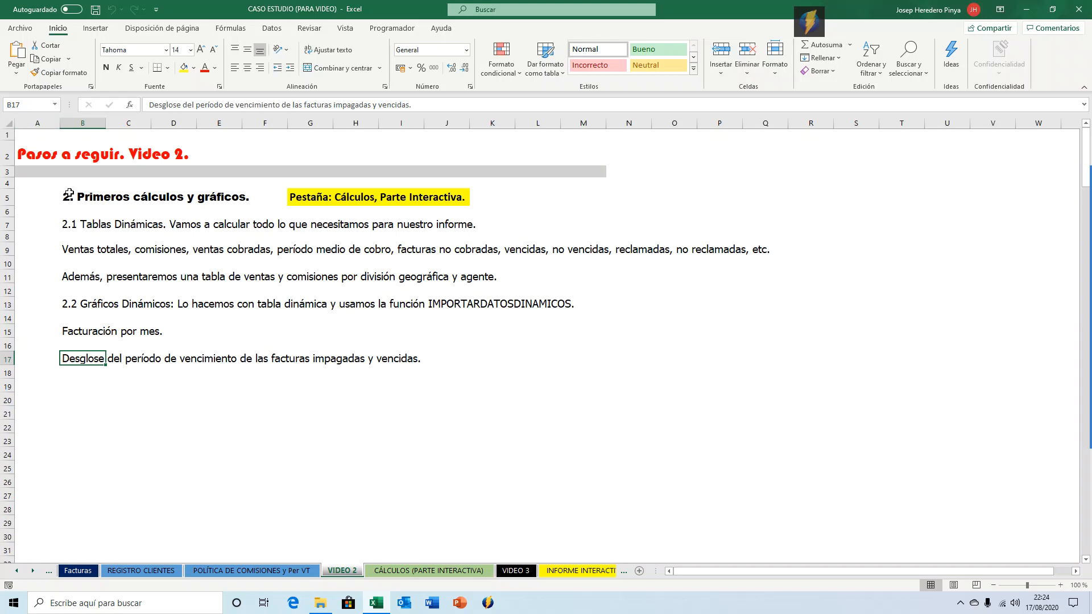
Review the invoice records on the Facturas sheet and the client register sheet.
left_click(49, 572)
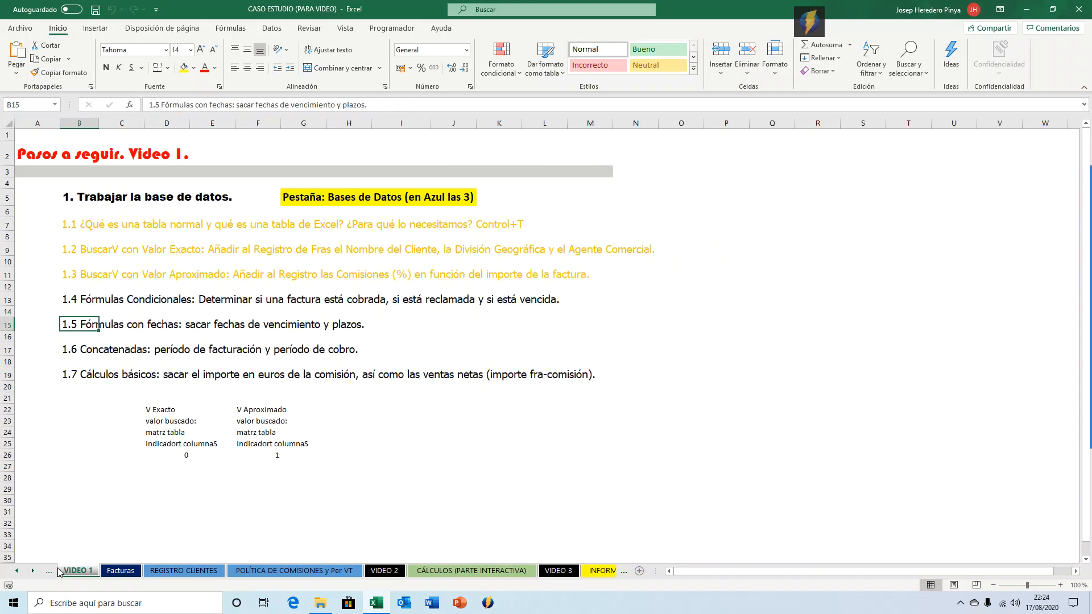
left_click(120, 572)
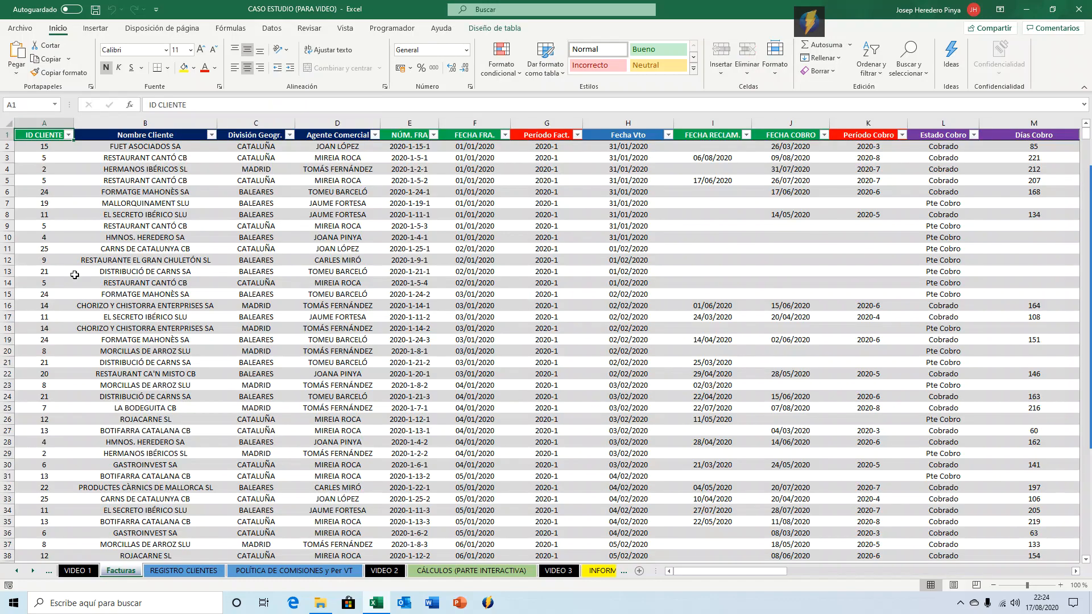
key("ctrl+shift+Right")
key("ctrl+shift+Down")
key("ctrl+shift+Up")
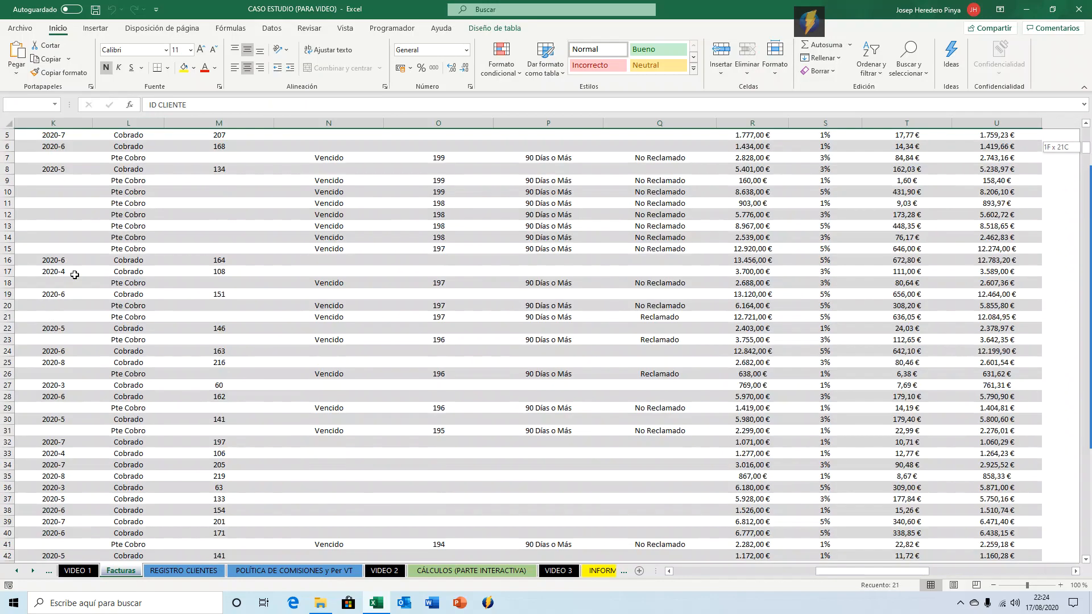
key("ctrl+Home")
key("Right")
key("Right")
key("Right")
key("Right")
key("Right")
key("Right")
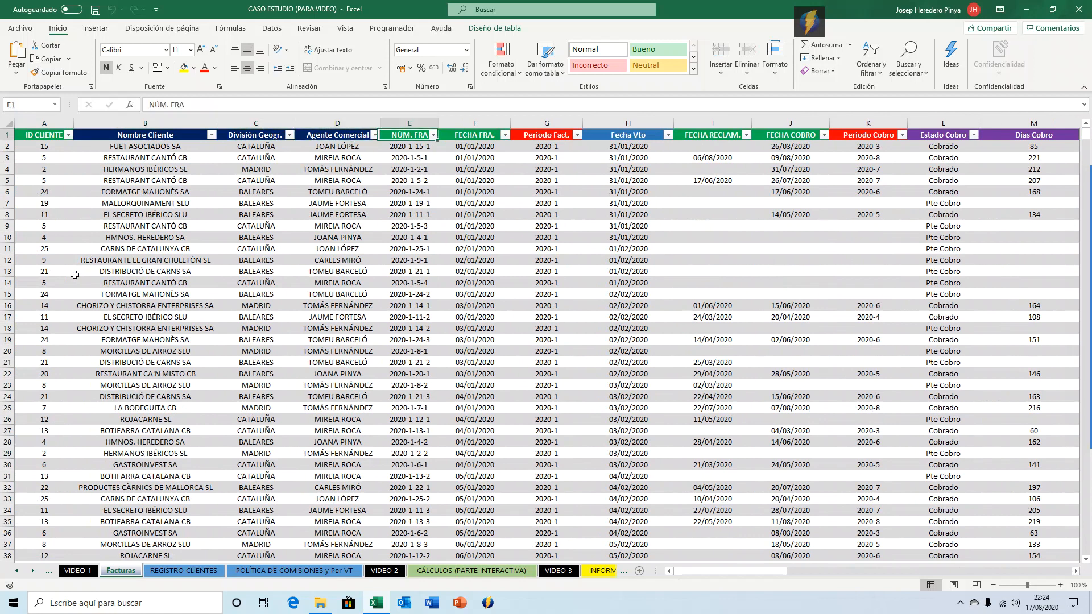
key("Right")
key("Right")
key("Right")
key("Right")
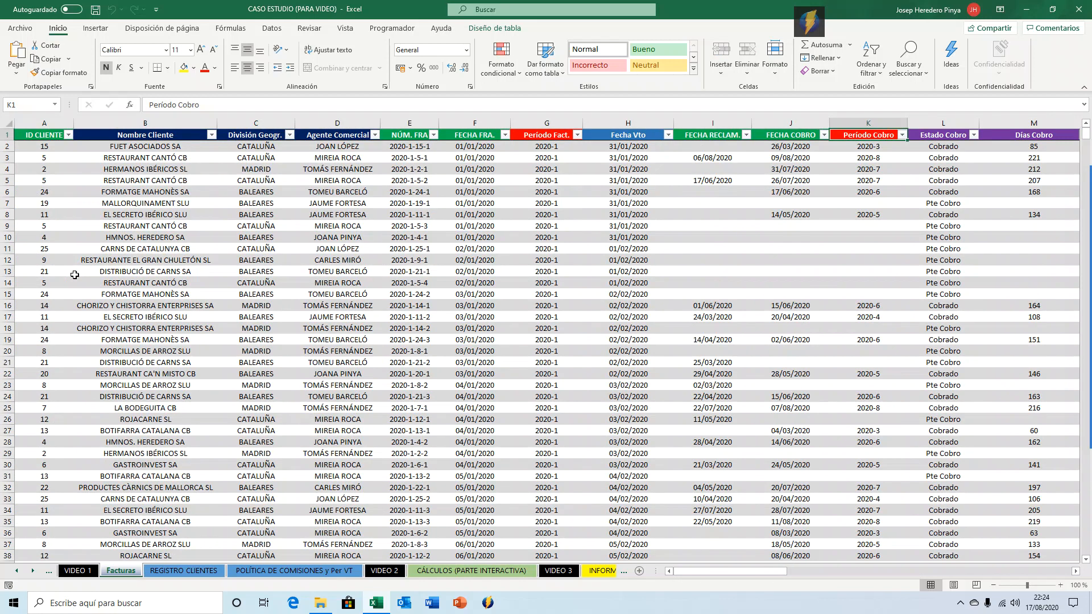
key("ctrl+Page_Down")
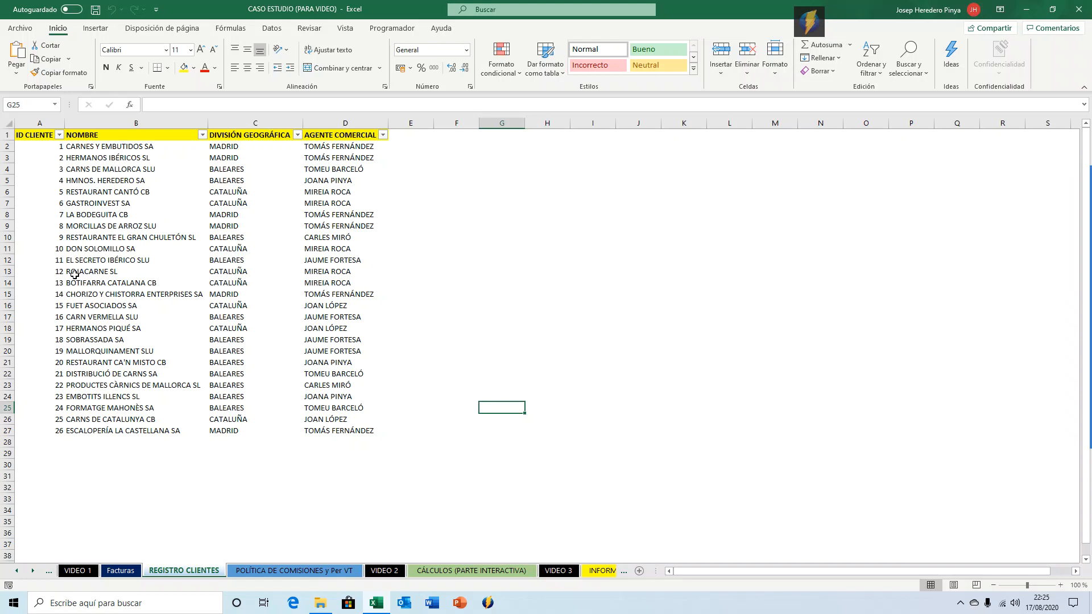
key("ctrl+Page_Down")
key("ctrl+Page_Up")
key("ctrl+Page_Up")
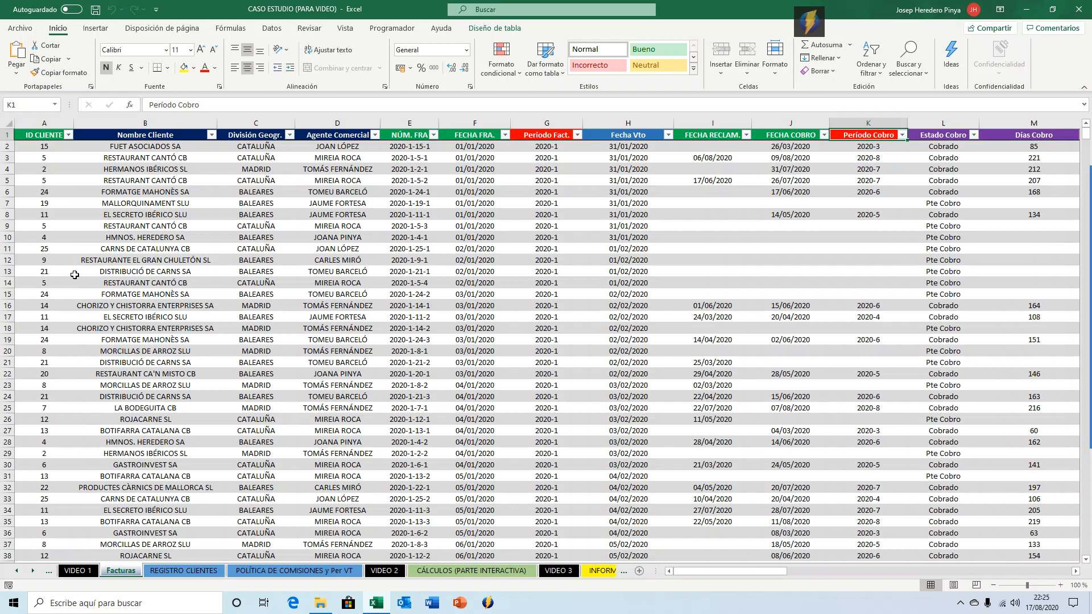
Read through the Video 2 task list on the VIDEO 2 sheet.
left_click(384, 570)
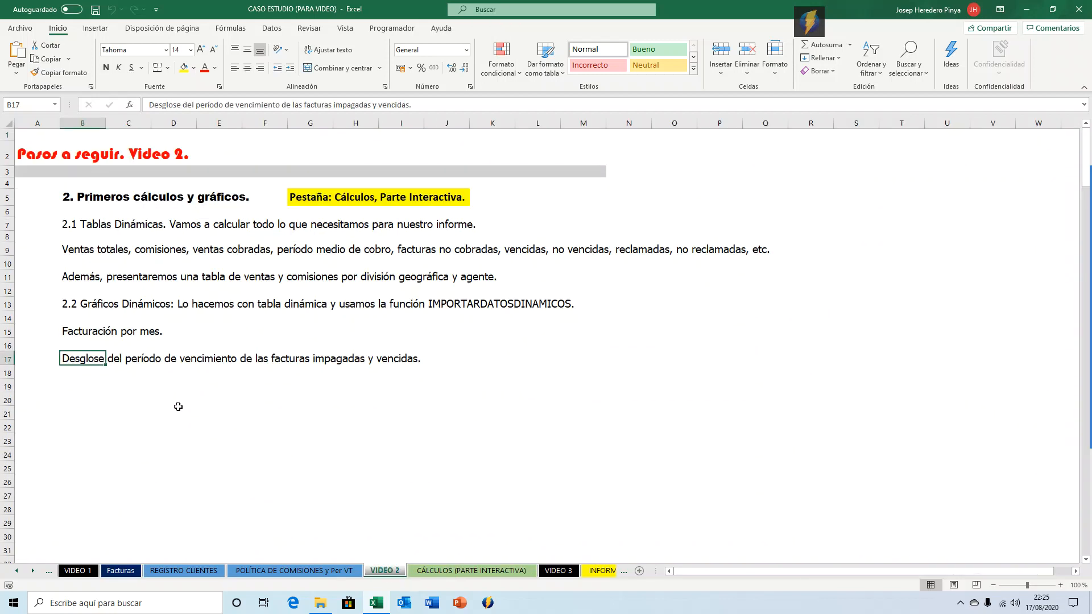
left_click(72, 223)
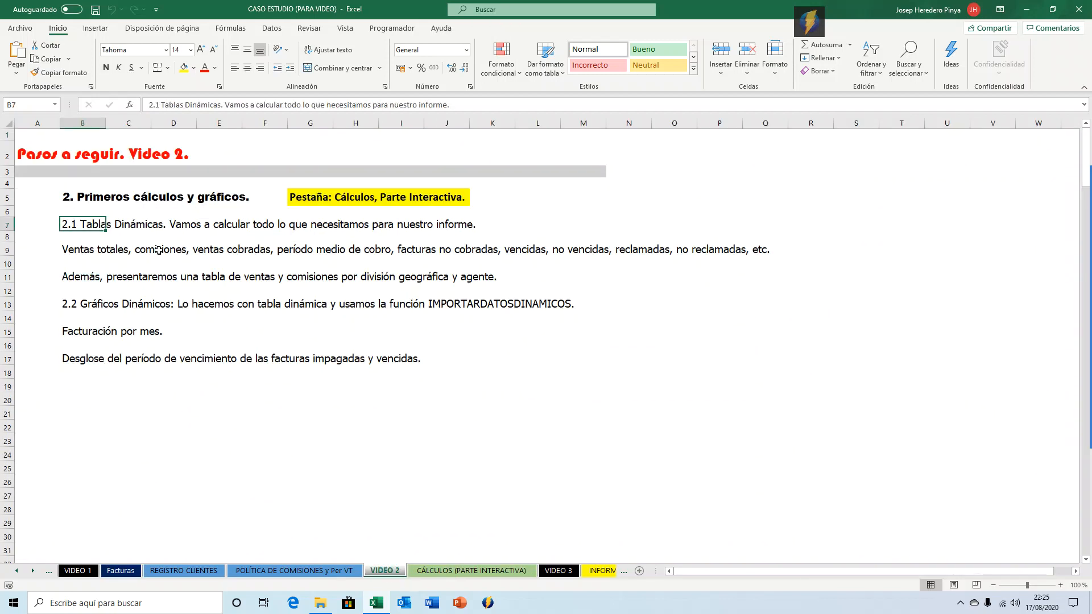
key("Down")
key("Down")
key("Down")
key("Down")
key("Down")
key("Down")
key("Up")
key("Up")
key("Up")
key("Up")
key("Right")
key("Right")
key("Right")
key("Right")
key("Right")
key("Right")
key("Right")
key("Right")
key("Right")
key("Right")
key("Right")
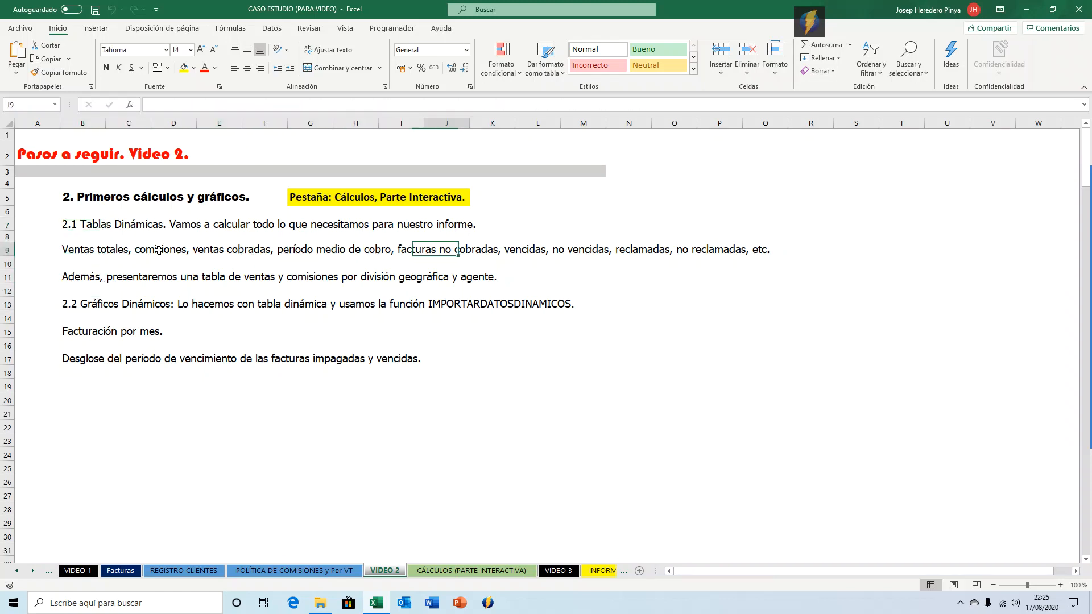
key("Right")
key("Right")
key("Right")
key("Left")
key("Left")
key("Left")
key("Left")
key("Left")
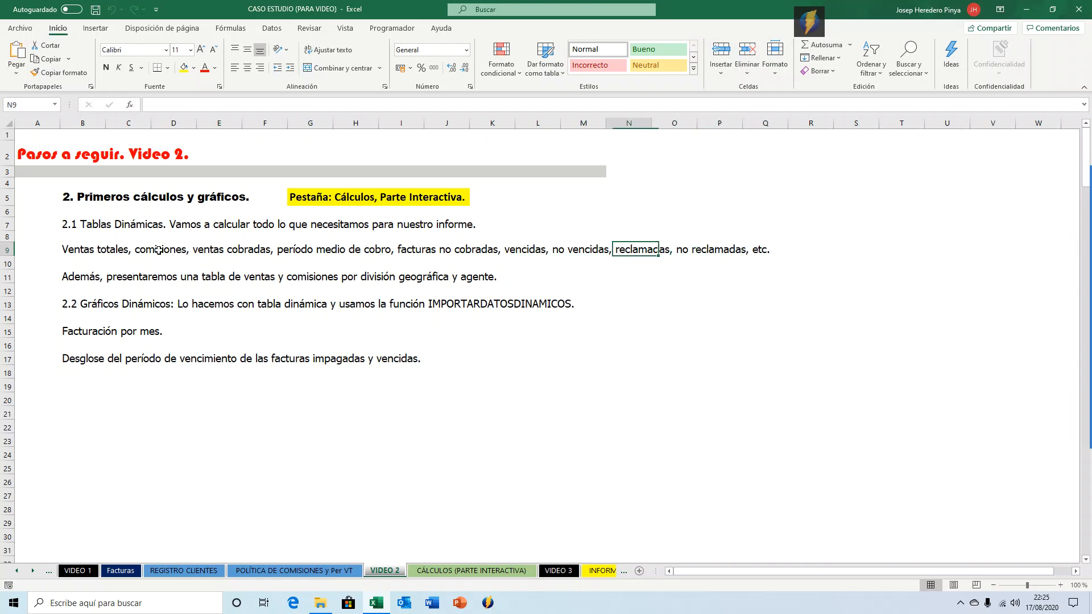
key("Left")
key("Left")
key("Left")
key("Left")
key("Left")
key("Left")
key("Left")
key("Left")
key("Left")
key("Down")
key("Down")
key("Up")
key("Up")
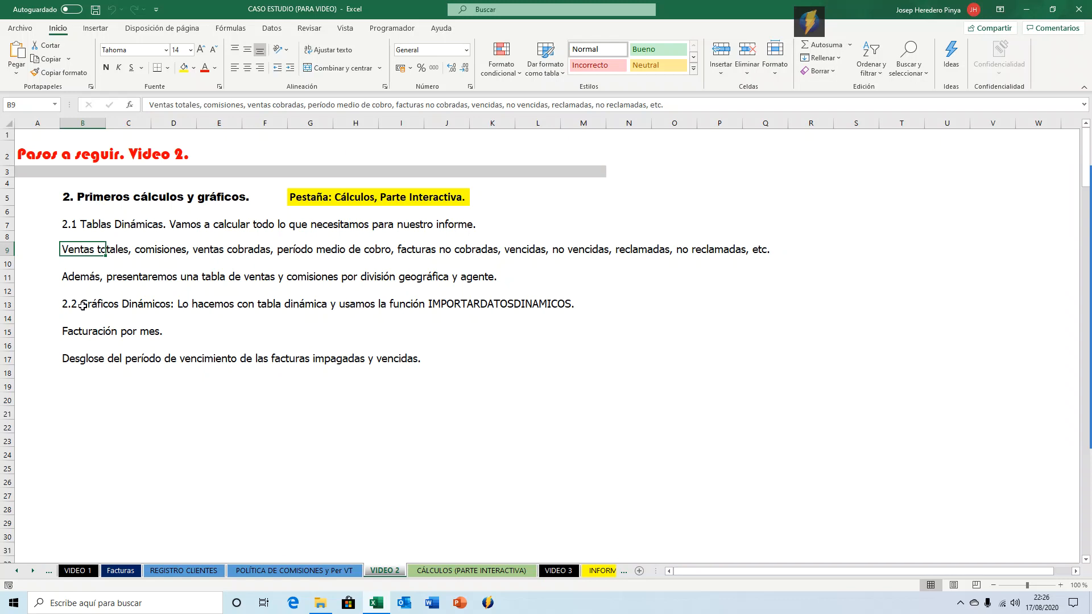
left_click(63, 301)
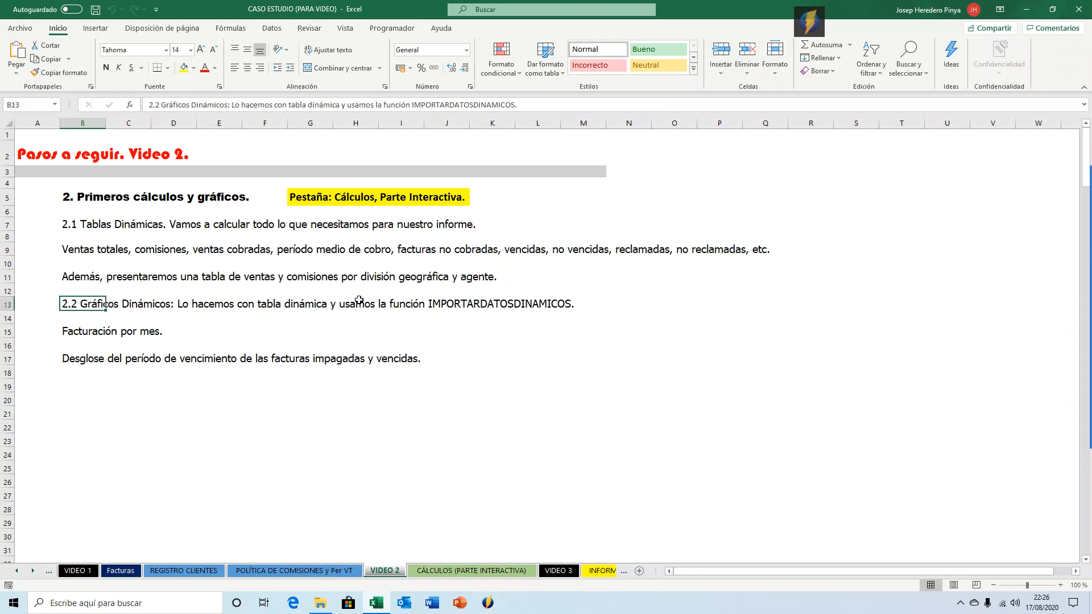
left_click(458, 304)
left_click(65, 301)
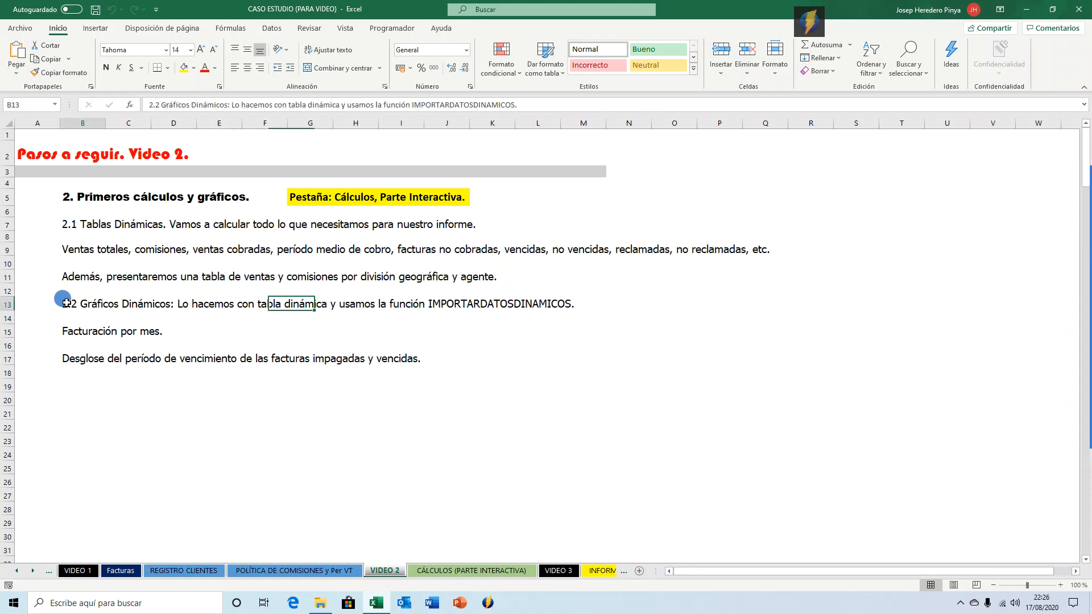
left_click(97, 331)
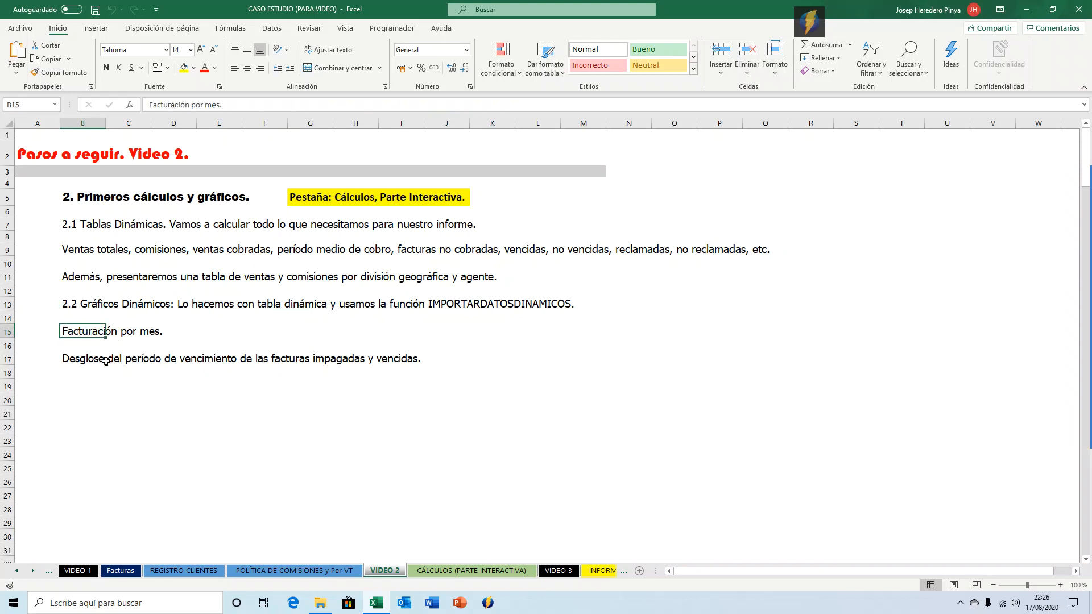
left_click(106, 357)
Check the name of the invoices table on the Facturas sheet, then return to the CÁLCULOS (PARTE INTERACTIVA) sheet.
left_click(459, 571)
left_click(78, 154)
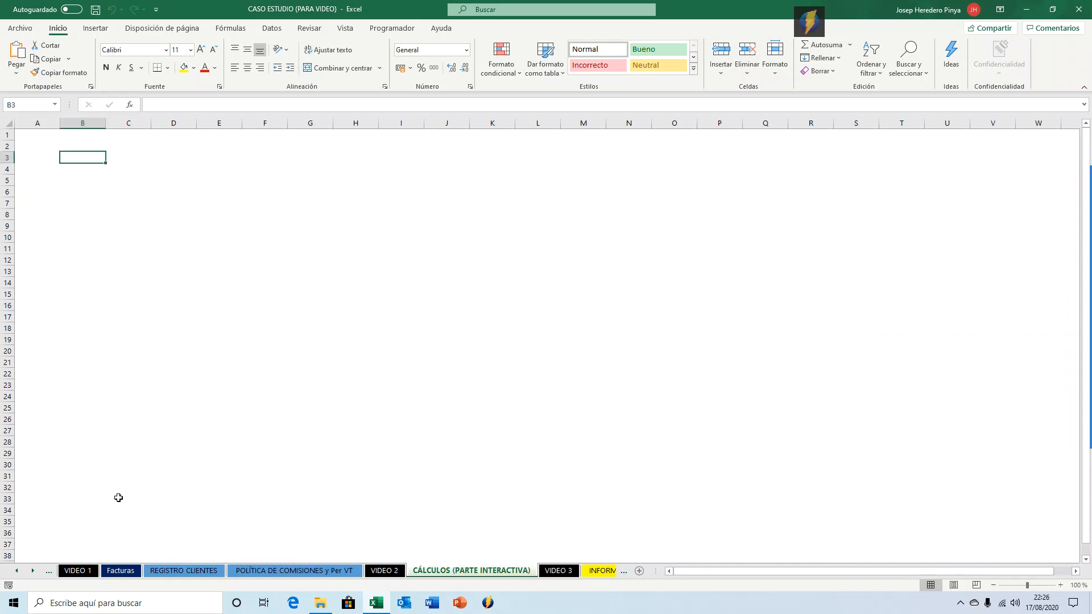
left_click(121, 570)
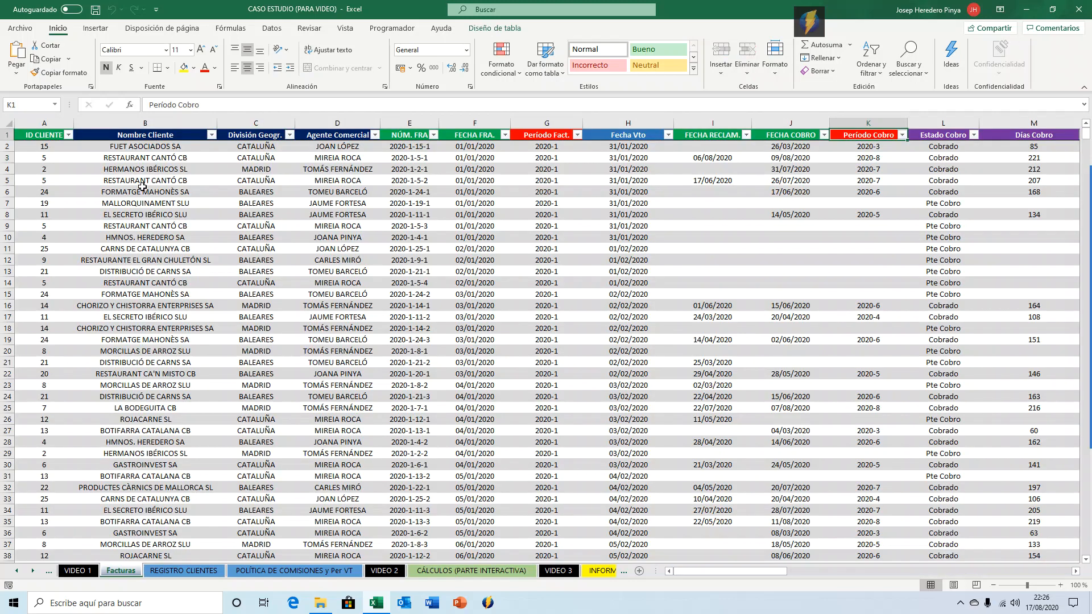
left_click(483, 32)
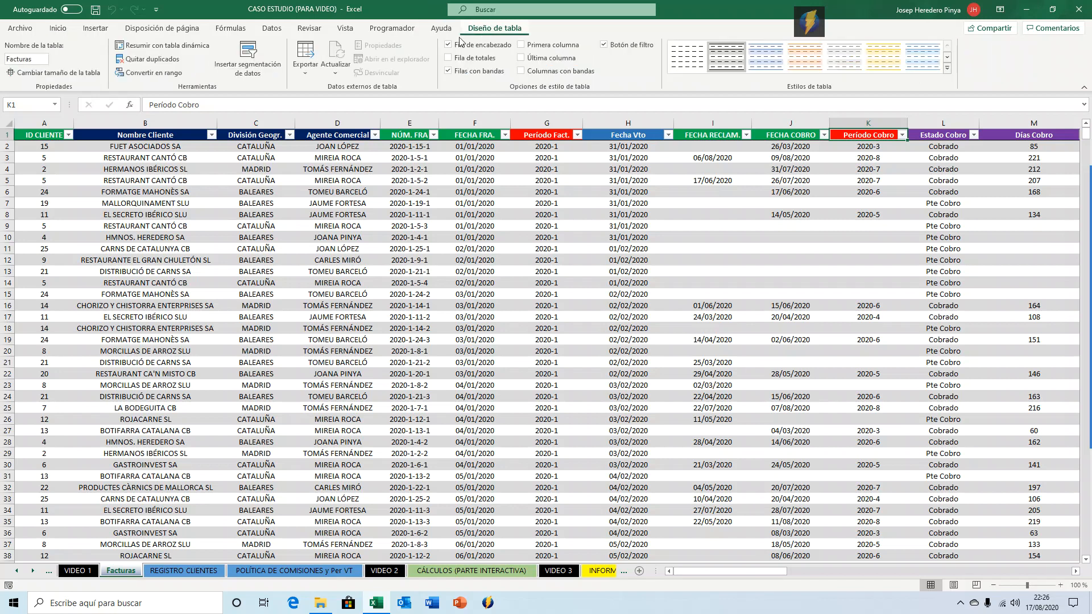
double_click(43, 58)
left_click(58, 28)
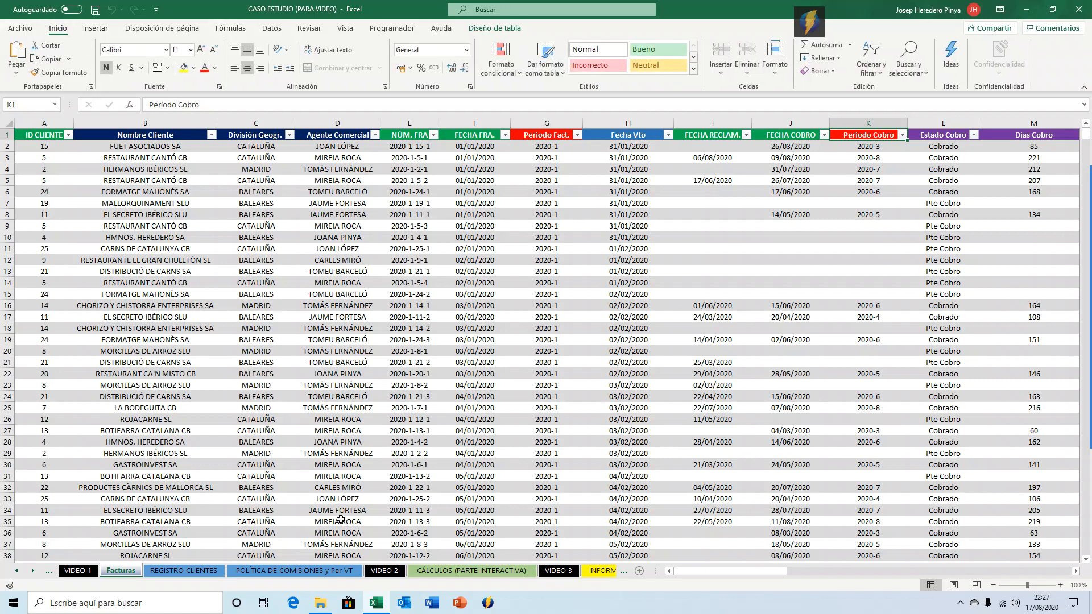
left_click(411, 570)
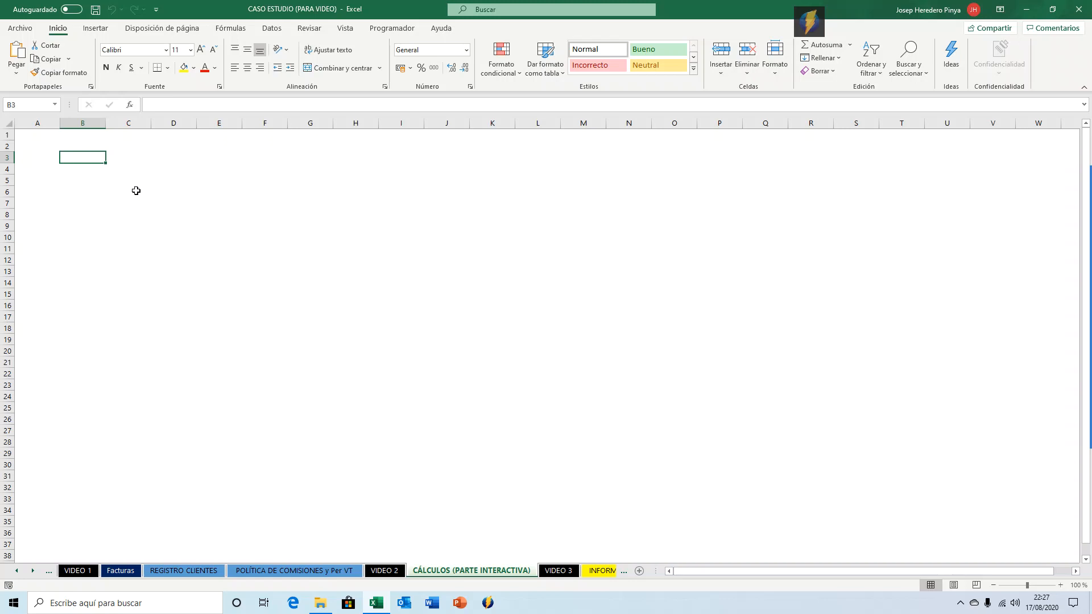
Enter the heading 'Ventas Totales:' in B3 and make it bold at font size 14.
type("Ventas Totales:")
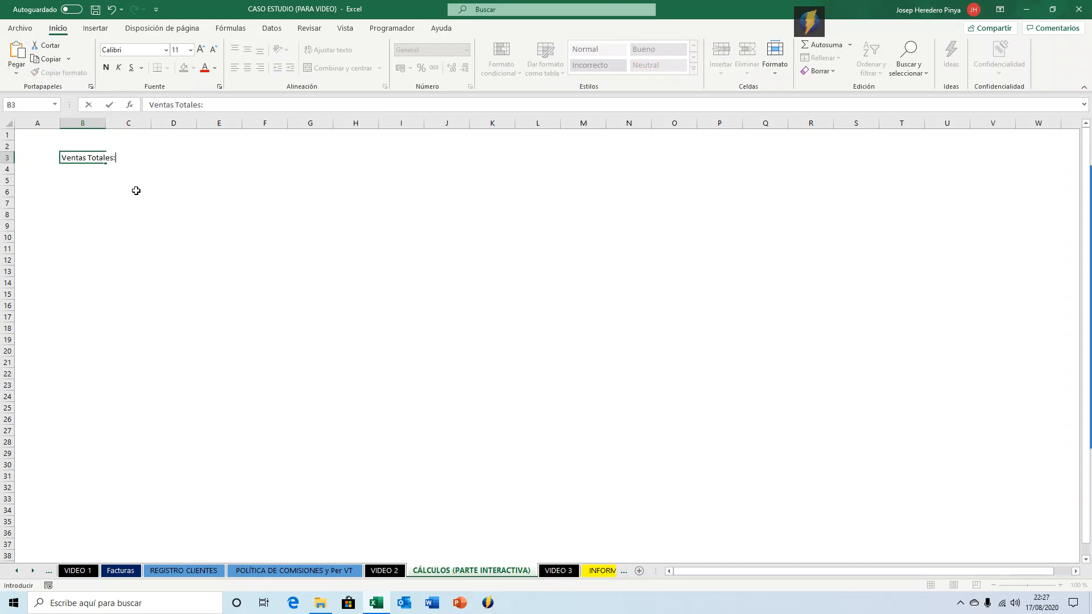
key("Return")
key("Up")
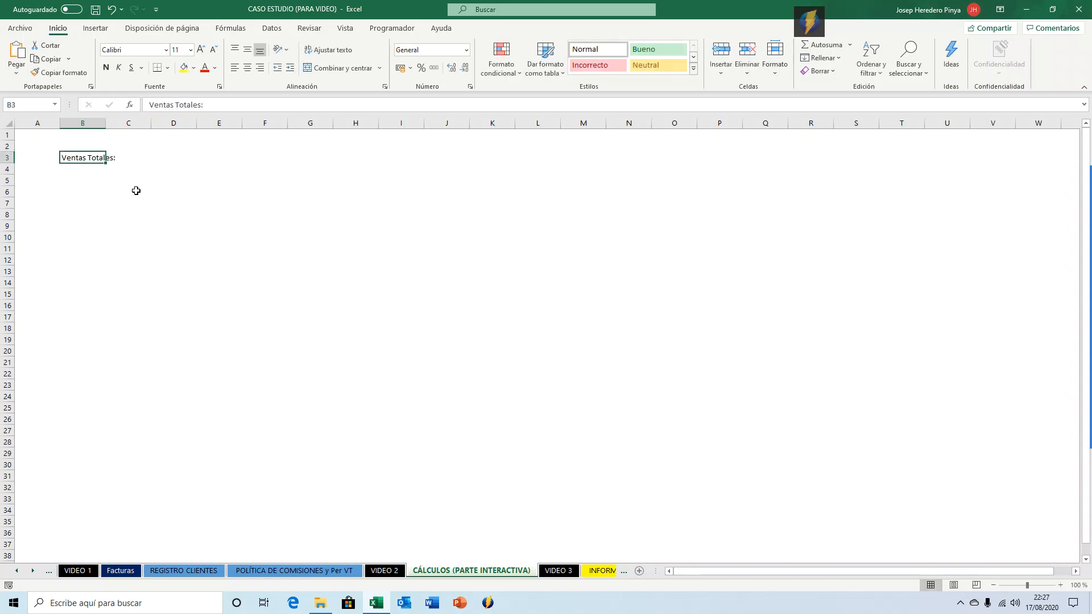
left_click(106, 67)
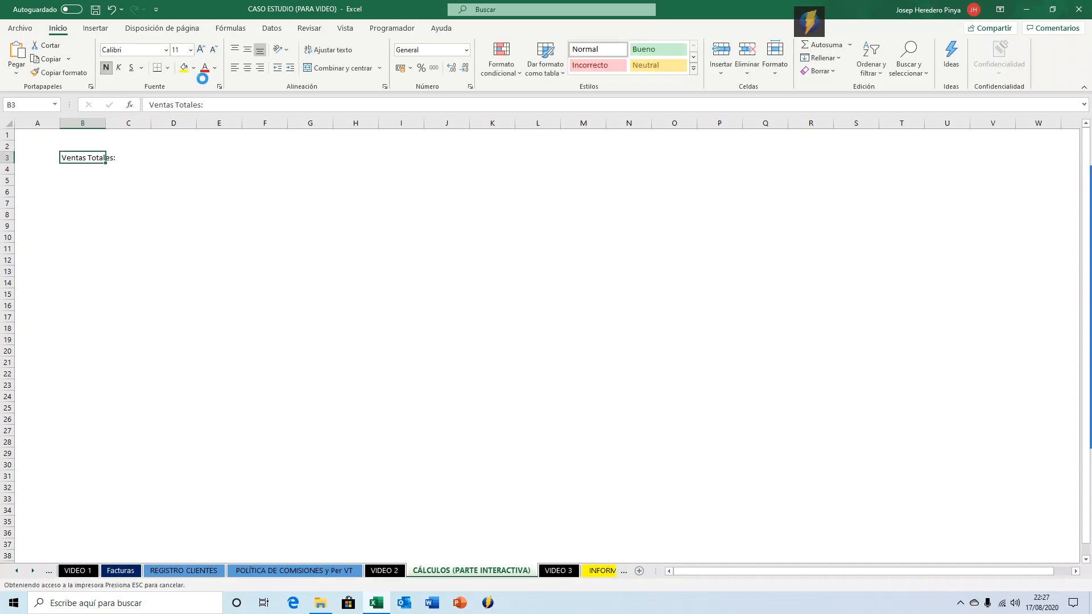
left_click(200, 49)
left_click(201, 49)
Create a pivot table at B5 from the facturas table that sums IMPORTE FRA. in its values.
left_click(80, 185)
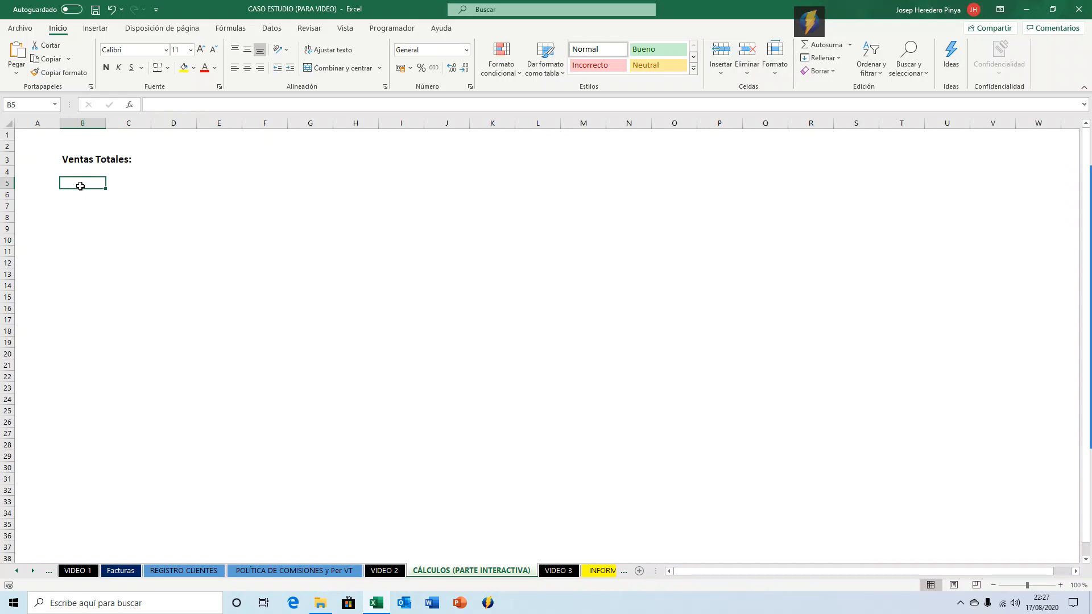
left_click(92, 29)
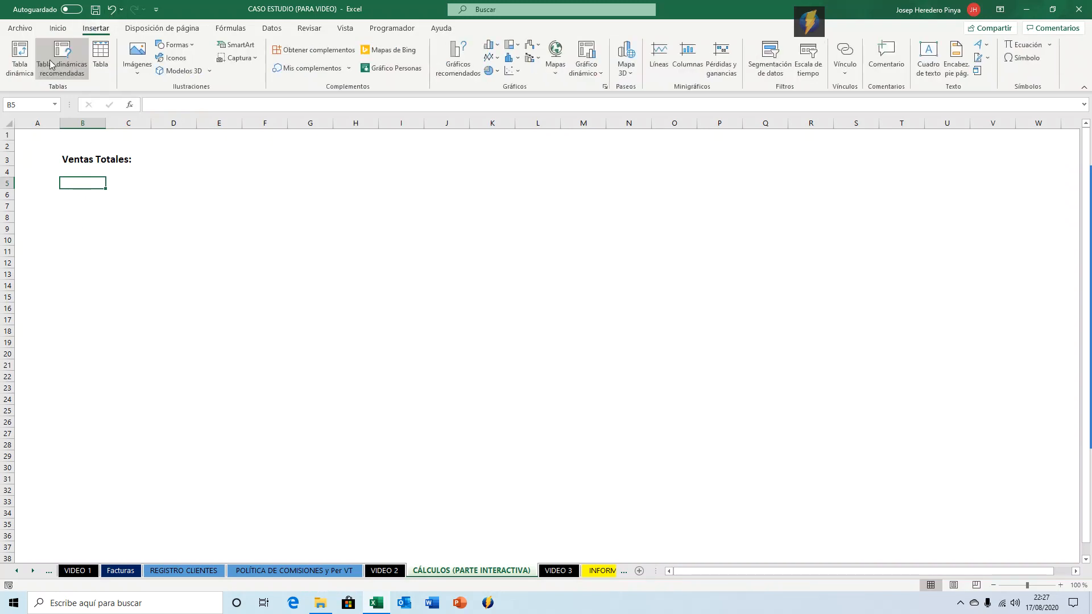
left_click(26, 62)
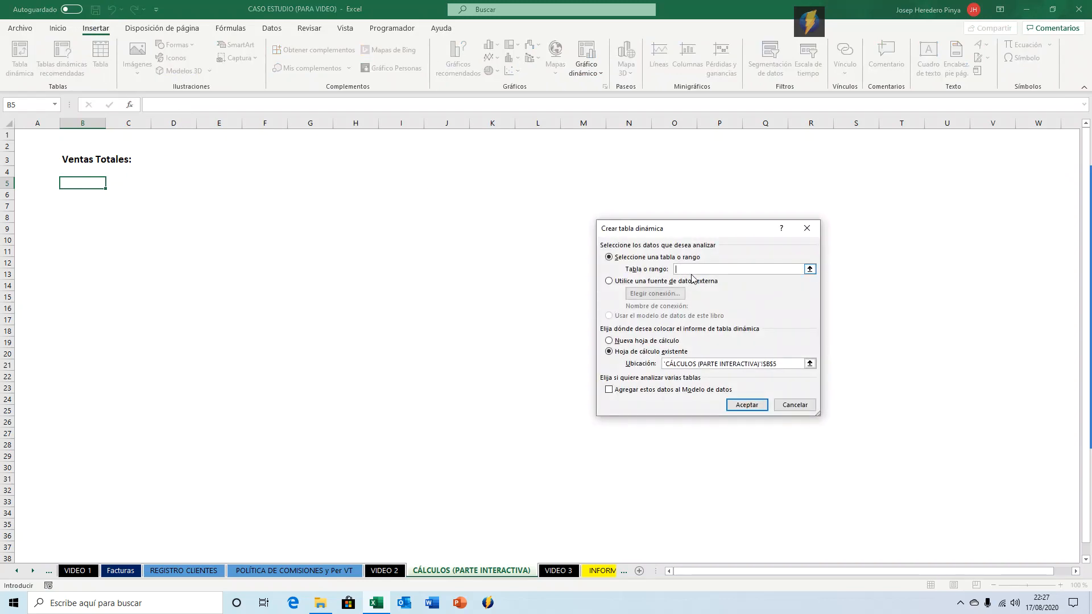
type("facturas")
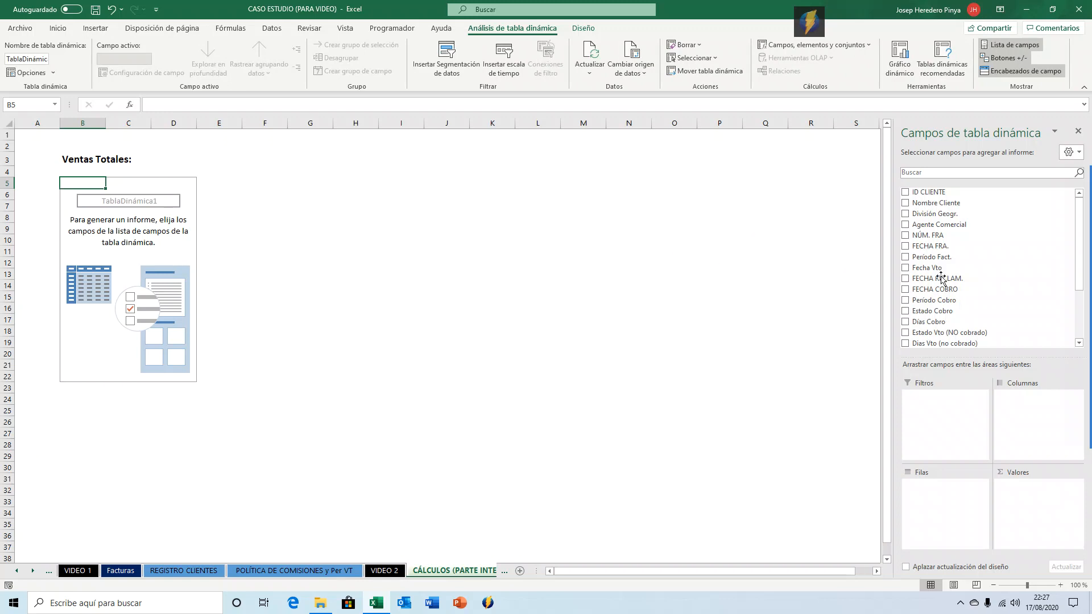
scroll(949, 283, "down", 3)
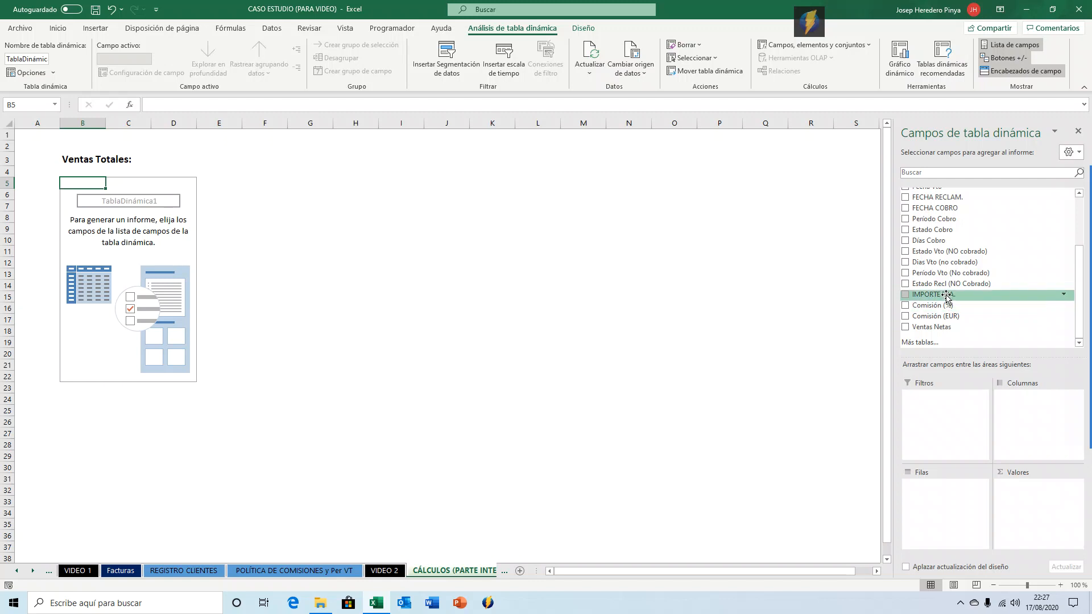
left_click_drag(947, 296, 1052, 509)
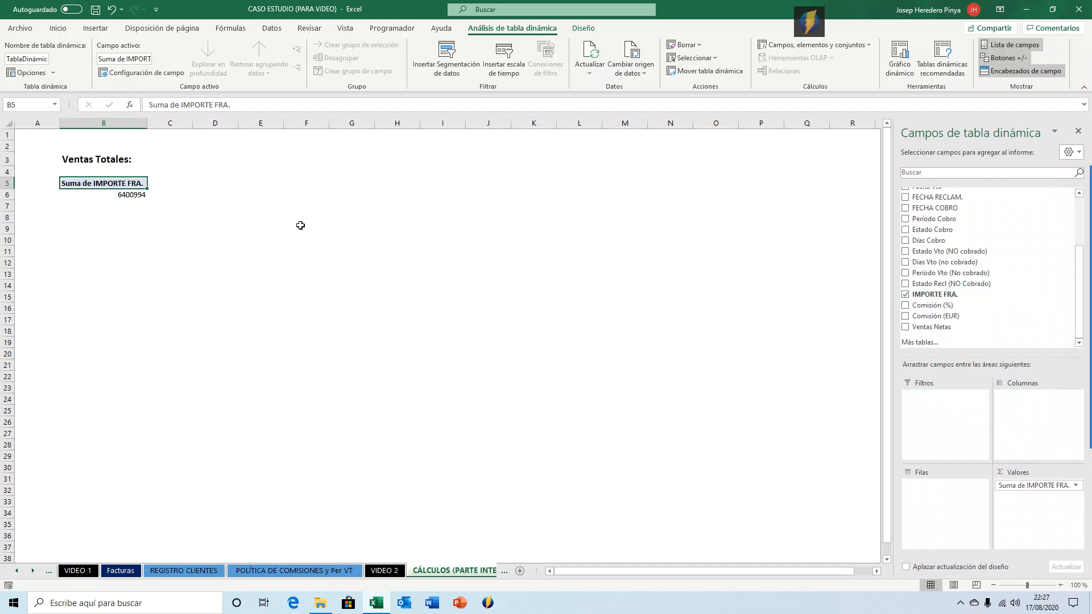
Format the pivot total as currency, then copy the heading and pivot table B3:B6 to D3.
left_click(125, 199)
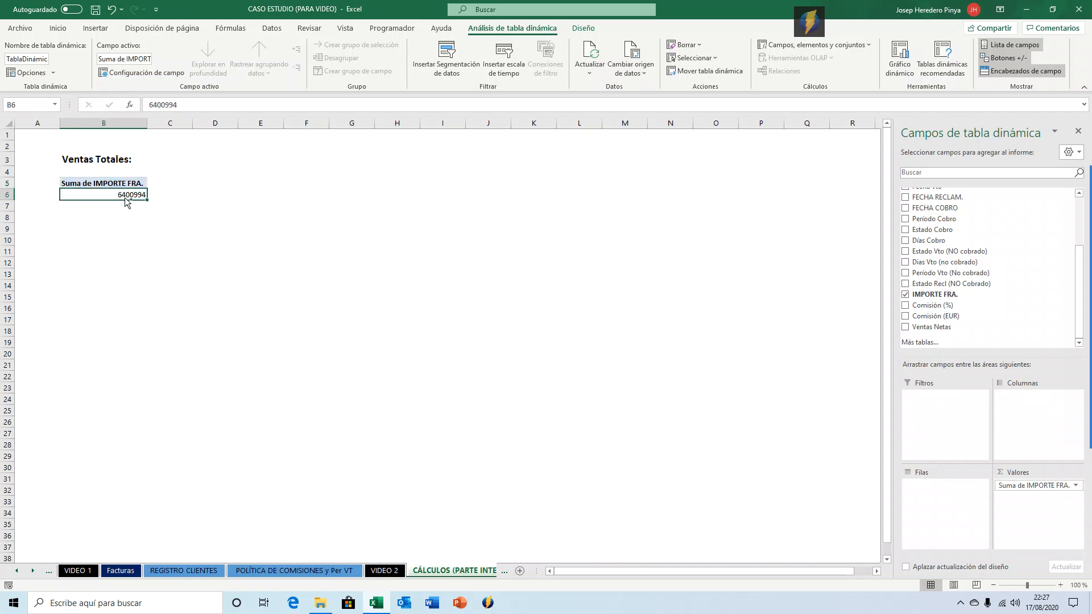
key("ctrl+shift+4")
left_click(117, 157)
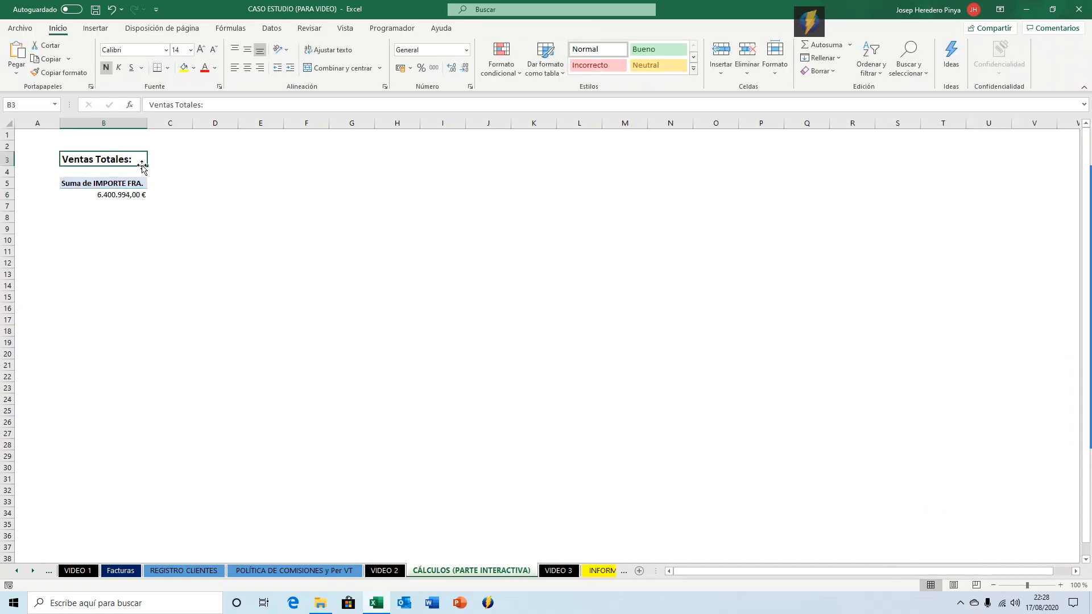
key("shift+Down")
key("shift+Down")
key("shift+Down")
key("ctrl+c")
key("Right")
key("Right")
key("Right")
key("Left")
key("Return")
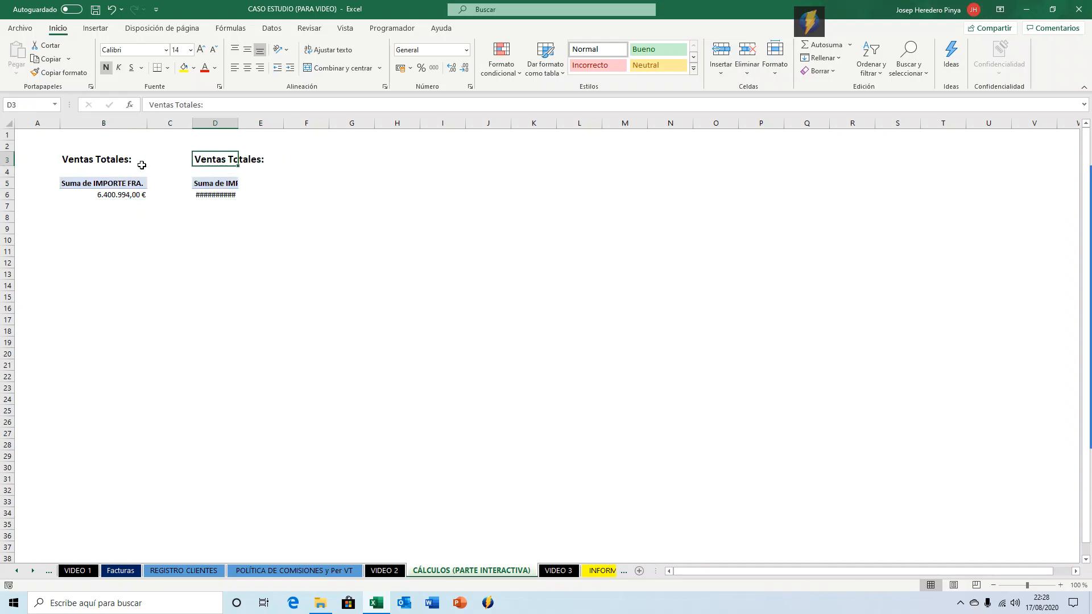
Retitle the copied heading 'Comisiones:' and autofit column D's width.
type("Comisiones")
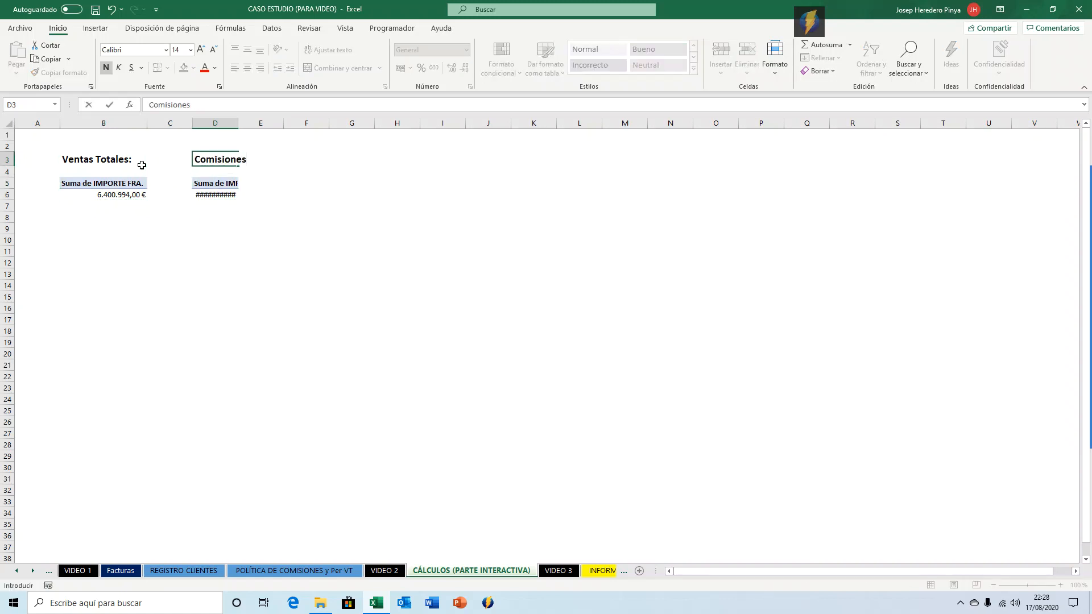
type(":")
key("Return")
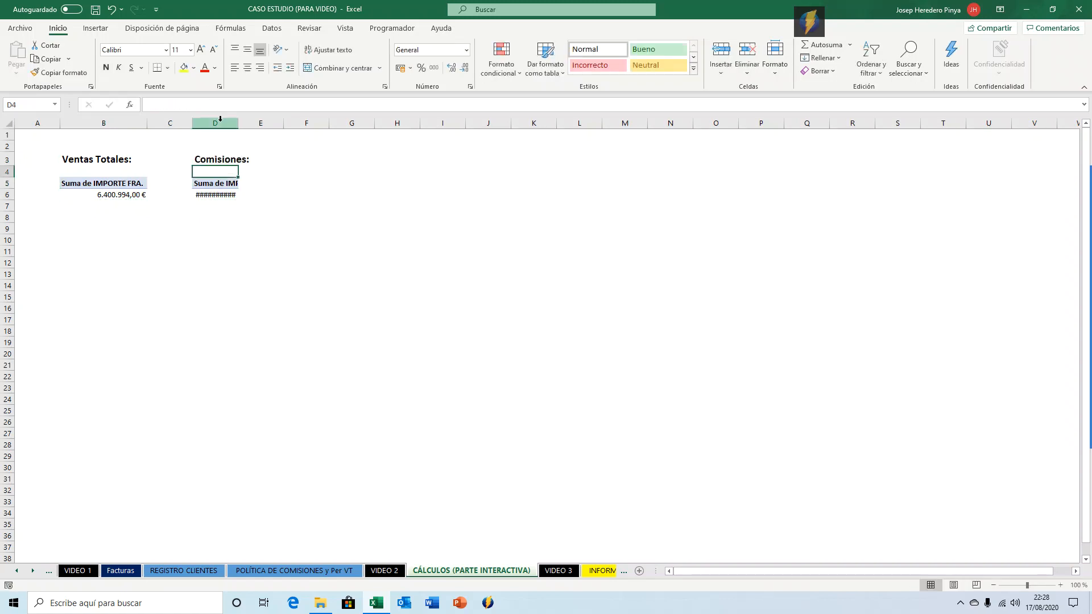
double_click(238, 123)
Replace the copied pivot table's value field IMPORTE FRA. with Comisión (EUR).
left_click(249, 194)
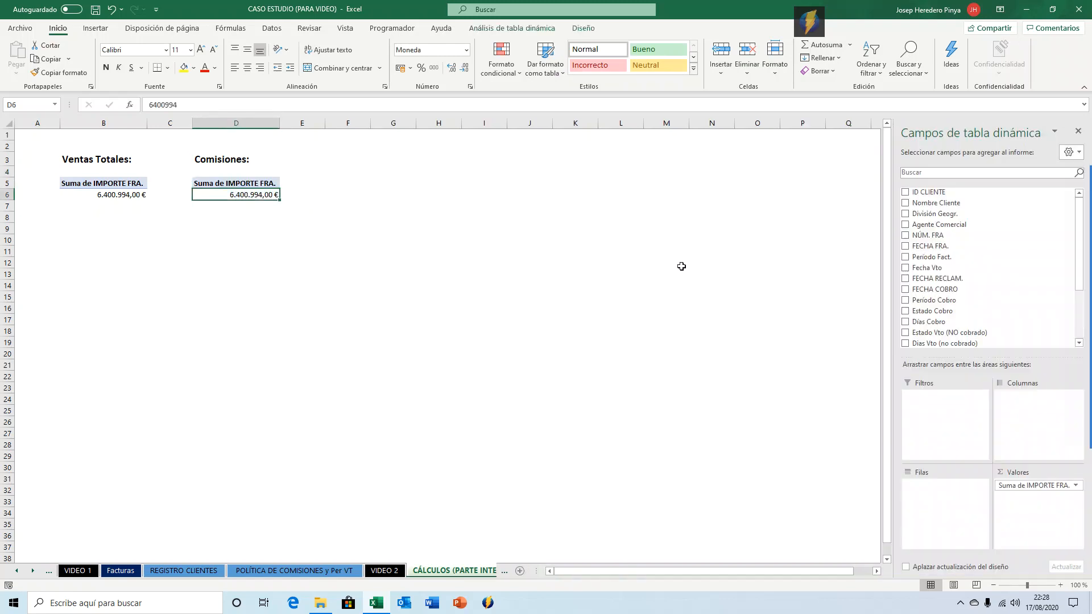
scroll(938, 264, "down", 3)
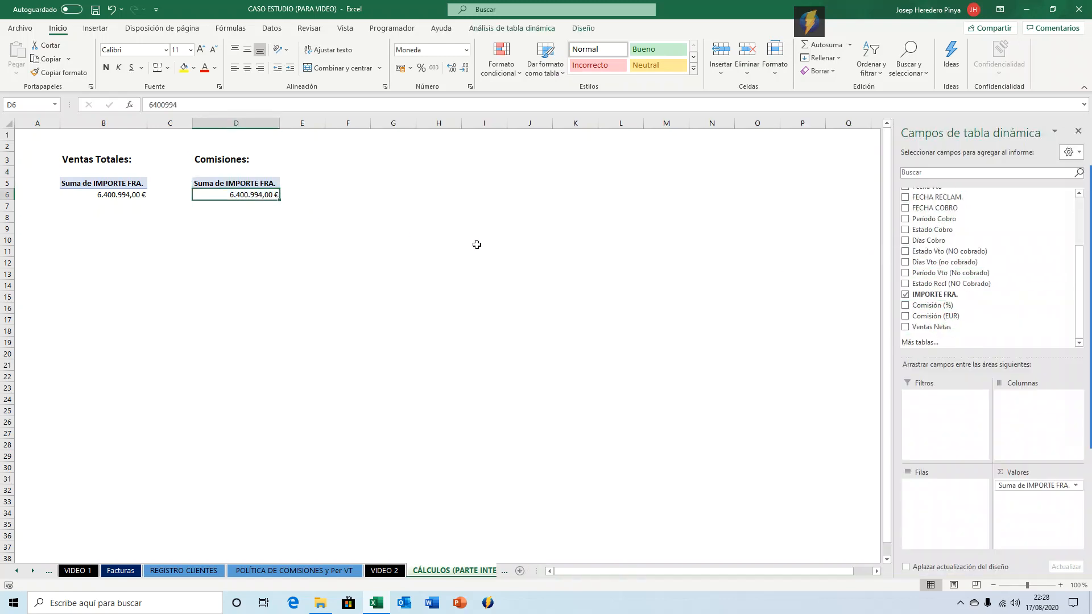
left_click(906, 295)
left_click_drag(926, 316, 1011, 504)
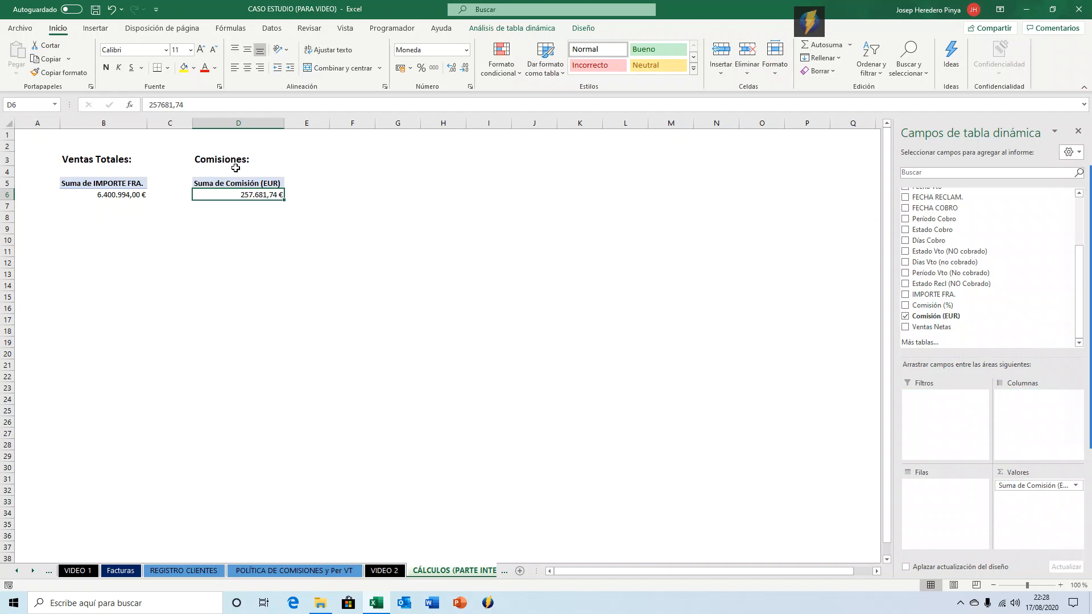
In B8, reference the total sales pivot value with a GETPIVOTDATA formula and format it as currency.
left_click(224, 216)
left_click(129, 215)
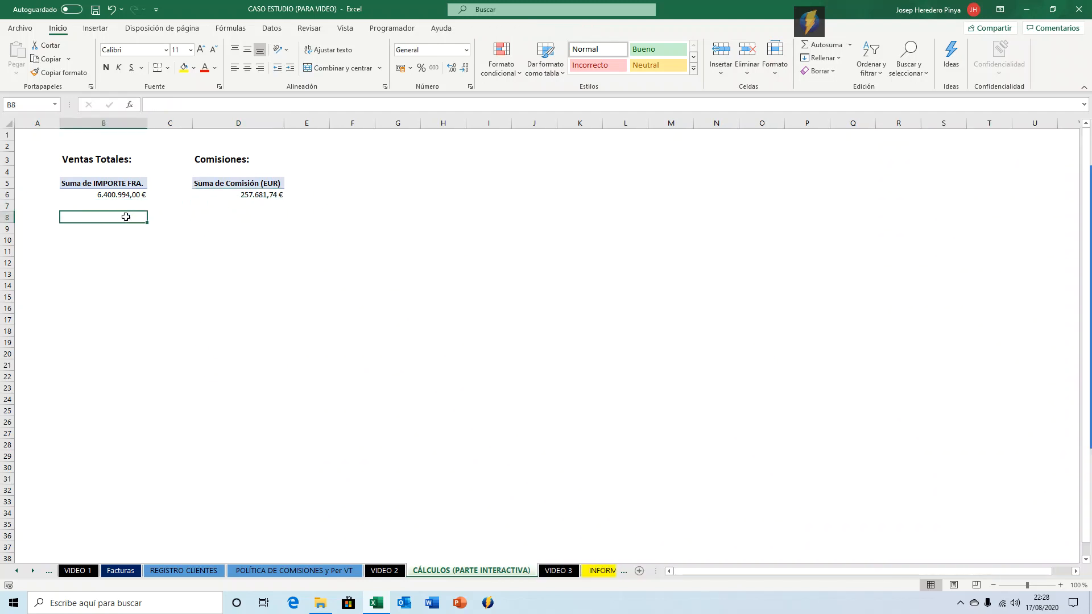
type("=")
key("Up")
key("Up")
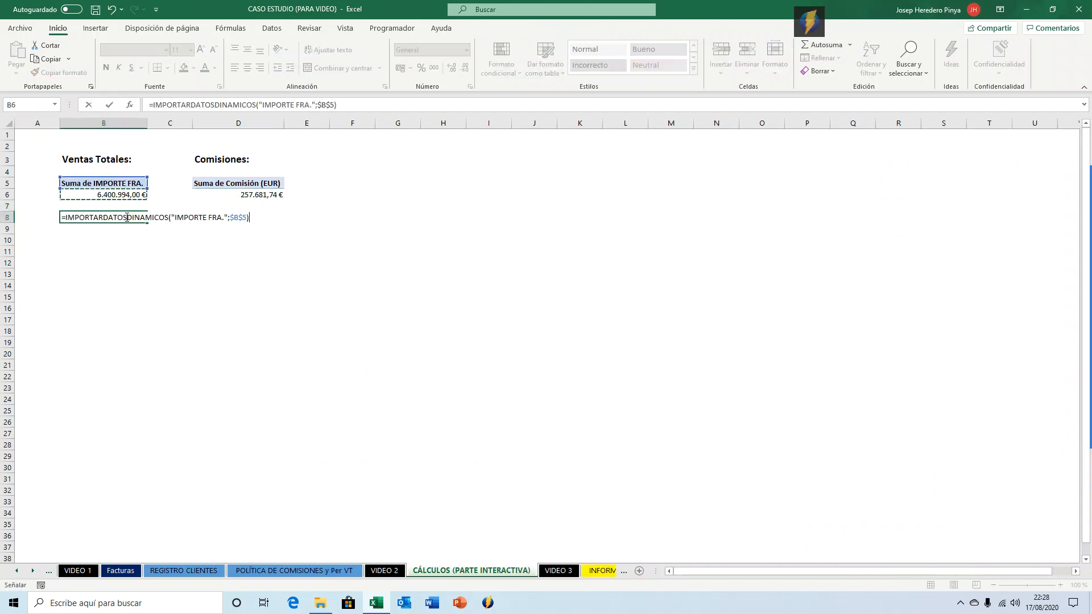
key("ctrl+Return")
key("ctrl+shift+4")
In D8, reference the commission pivot total with a GETPIVOTDATA formula and format it as currency.
key("Right")
key("Right")
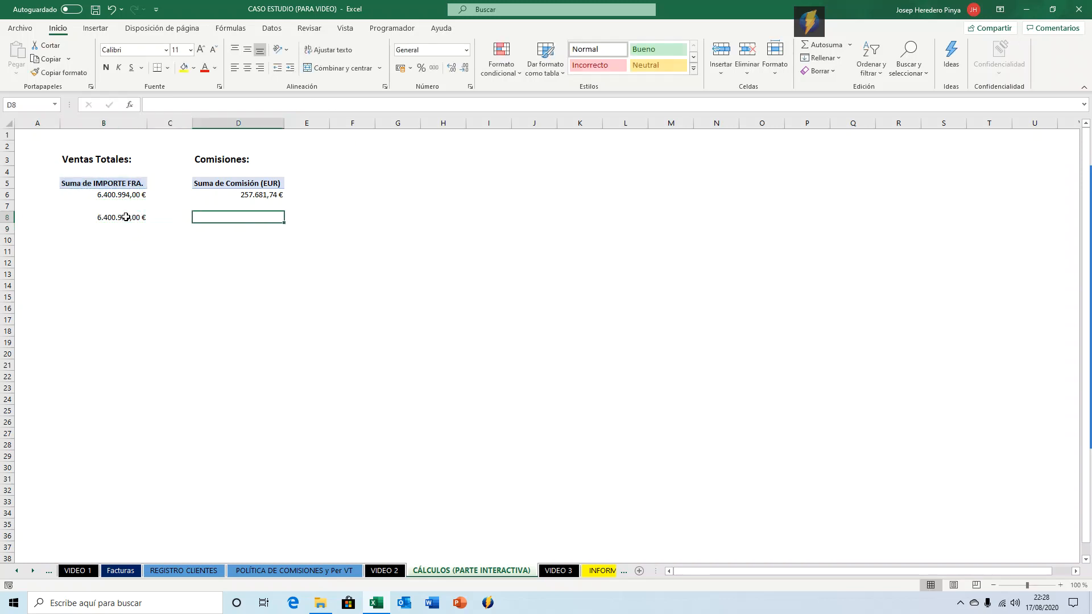
type("=")
key("Up")
key("Up")
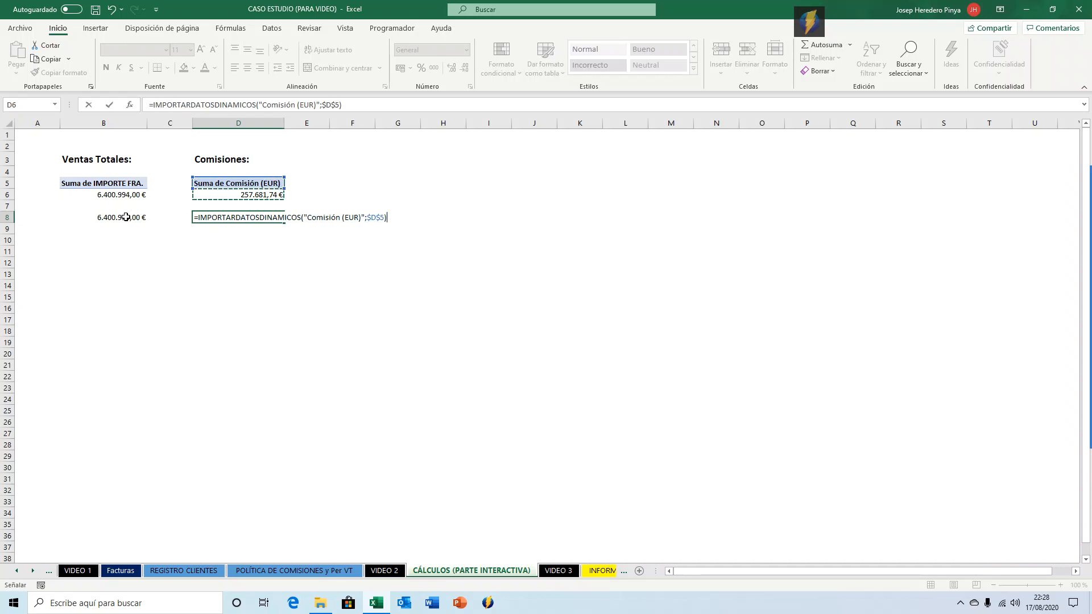
key("Return")
key("Up")
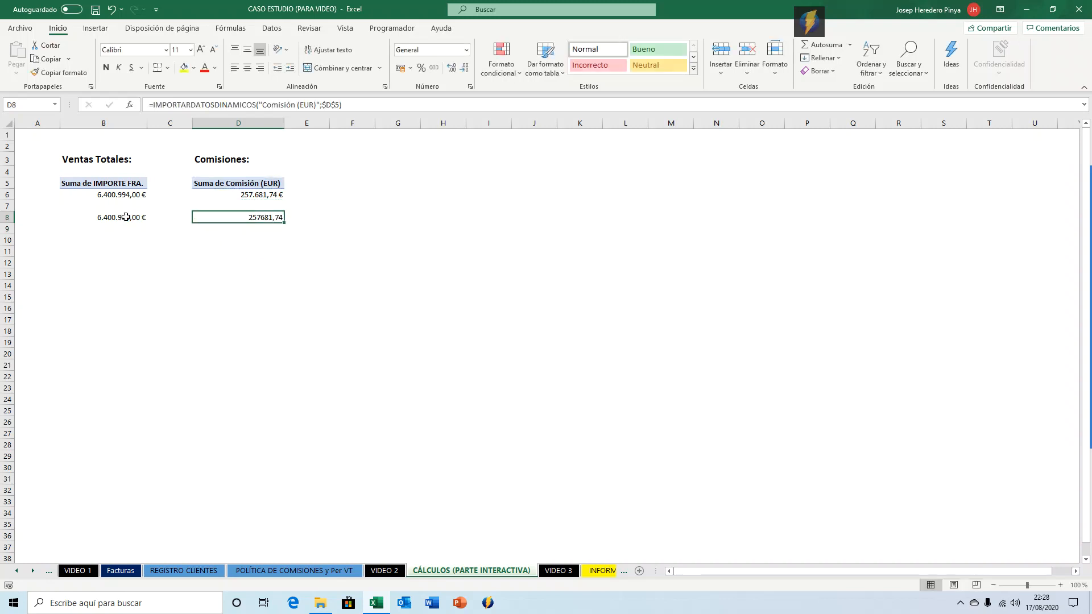
key("ctrl+shift+4")
Fill cells B8 and D8 with yellow.
left_click(125, 217)
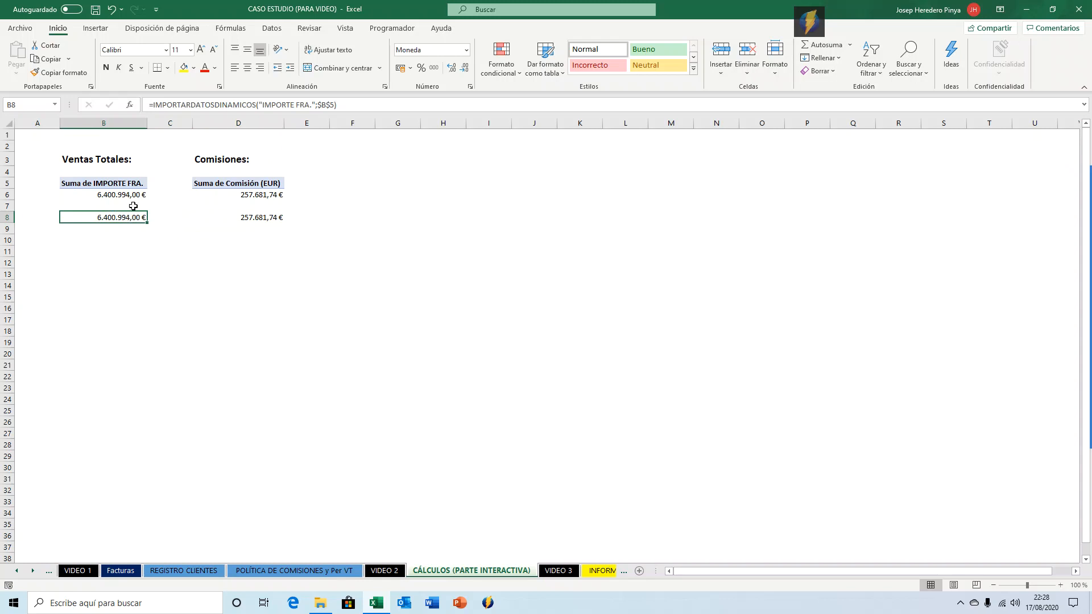
left_click(184, 68)
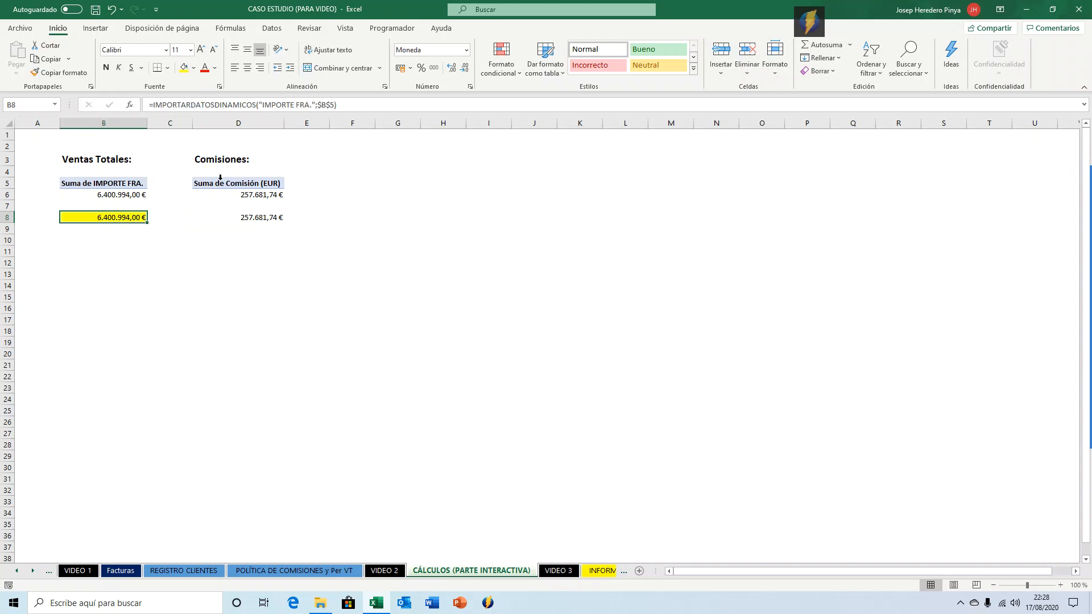
left_click(247, 219)
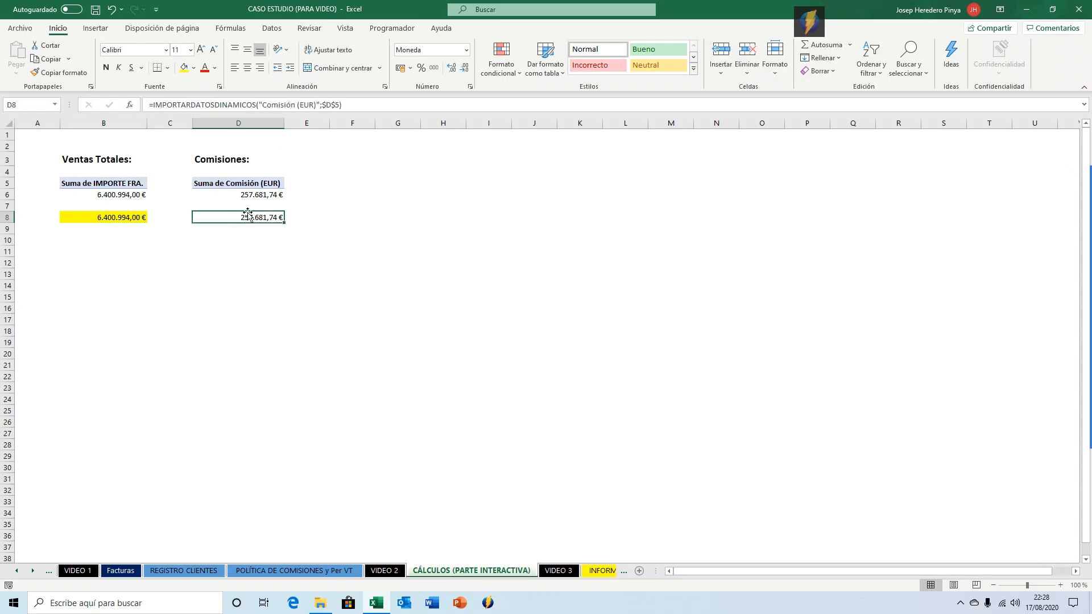
left_click(184, 68)
In D10, divide D8 by B8 and format the result as a percentage.
left_click(231, 240)
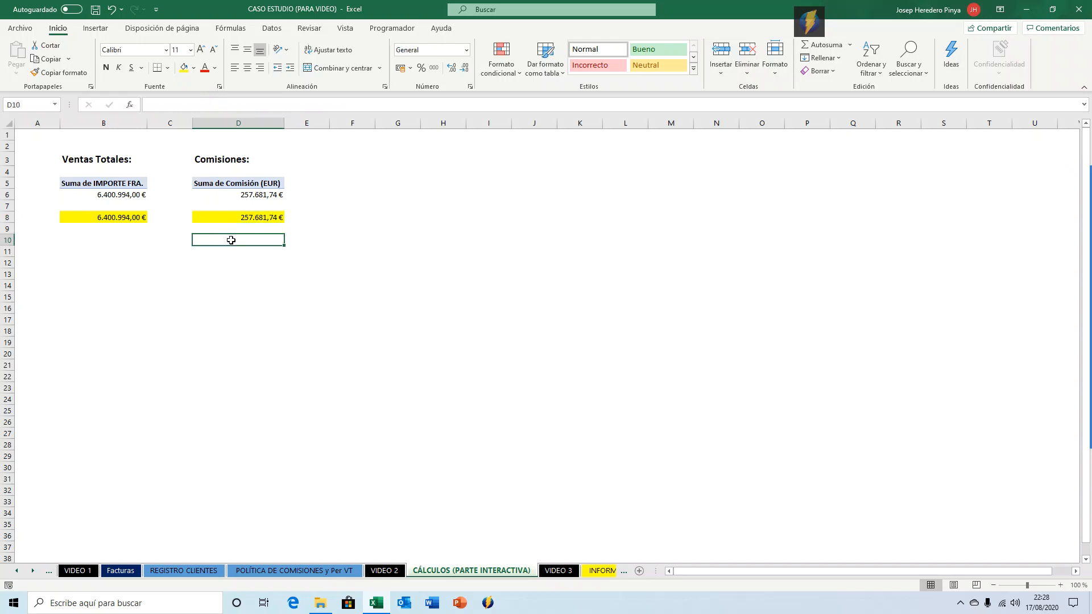
type("=")
key("Up")
key("Up")
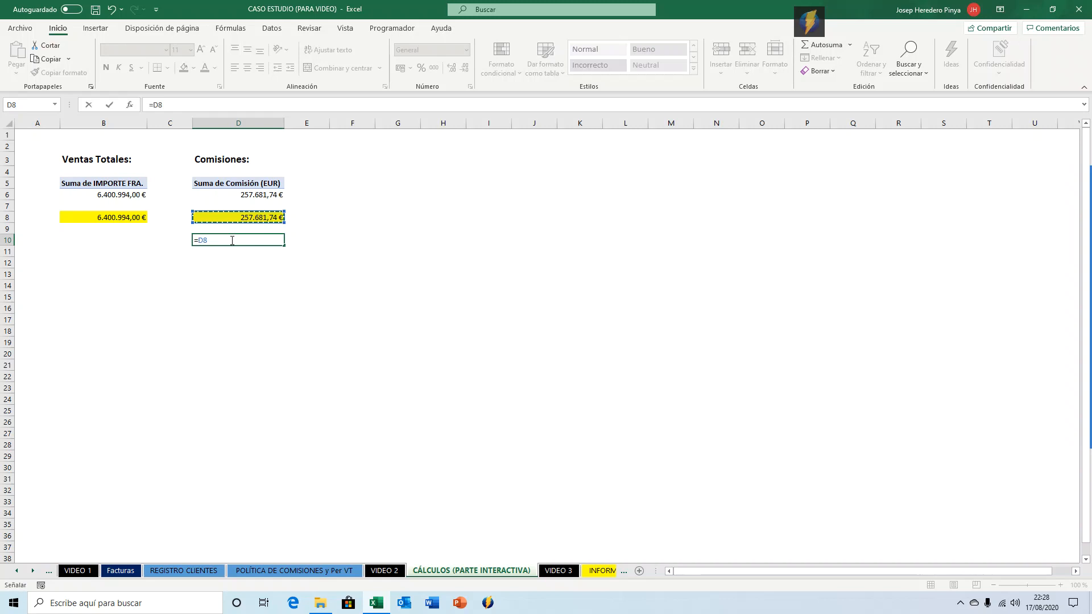
type("/")
key("Left")
key("Left")
key("Left")
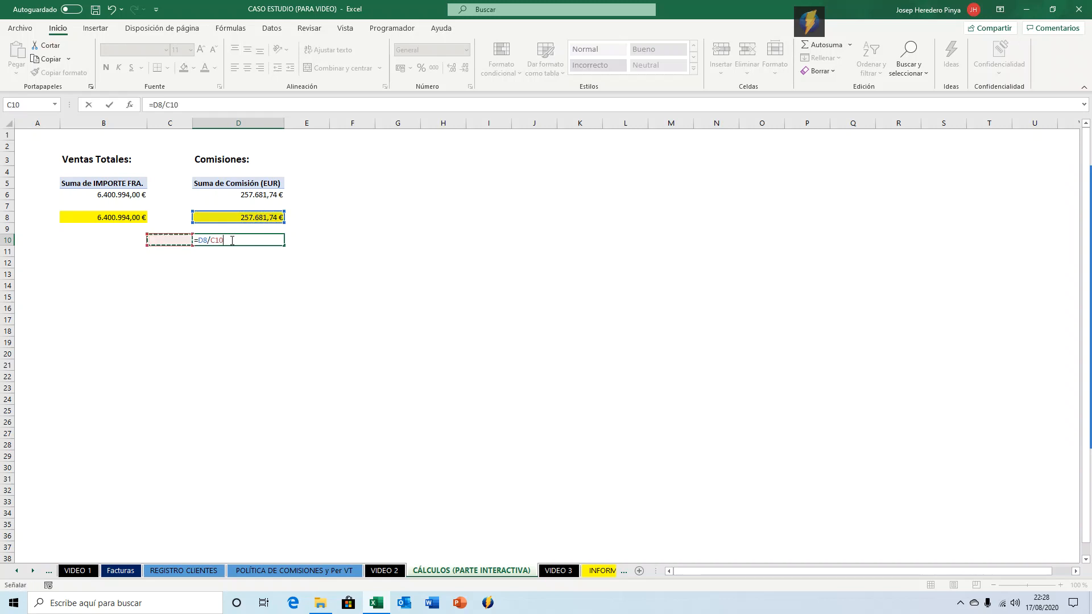
key("Up")
key("Up")
key("Right")
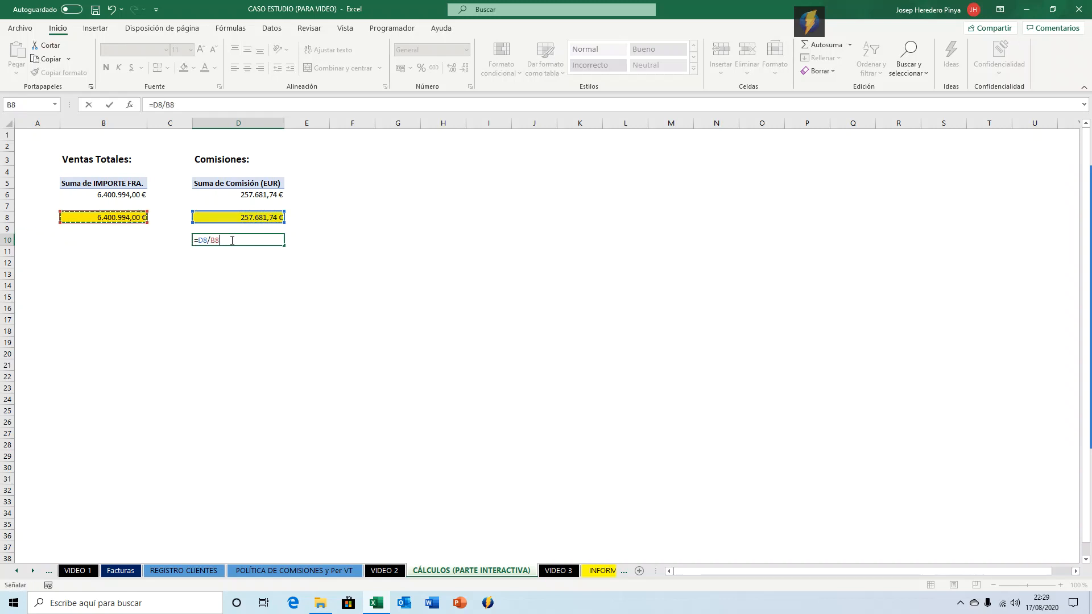
key("Return")
left_click(231, 240)
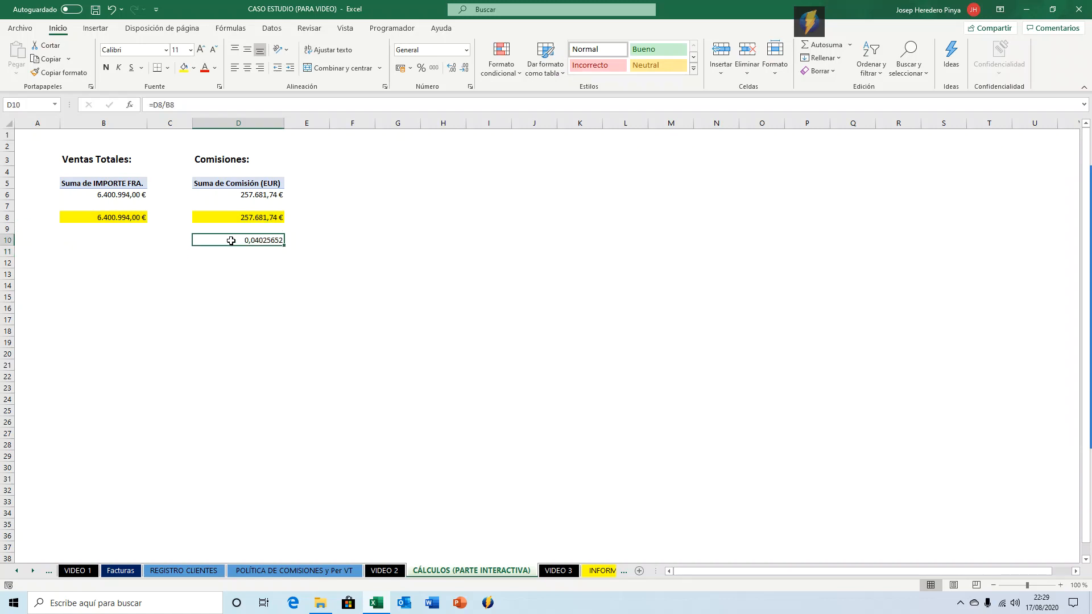
key("ctrl+shift+5")
Give the percentage in D10 two decimal places and a yellow fill.
double_click(446, 71)
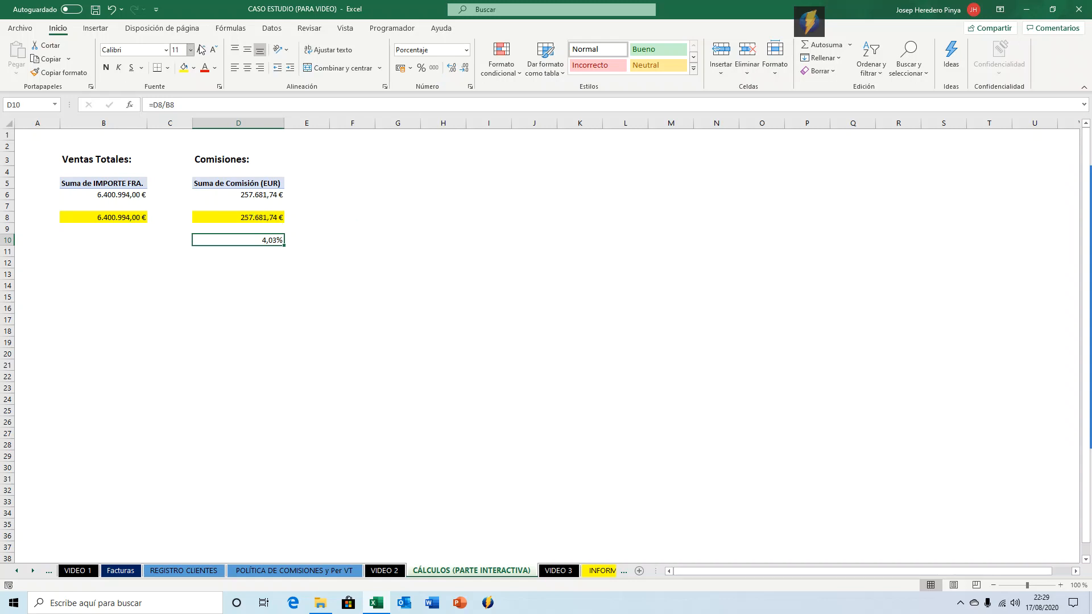
left_click(183, 67)
left_click(347, 194)
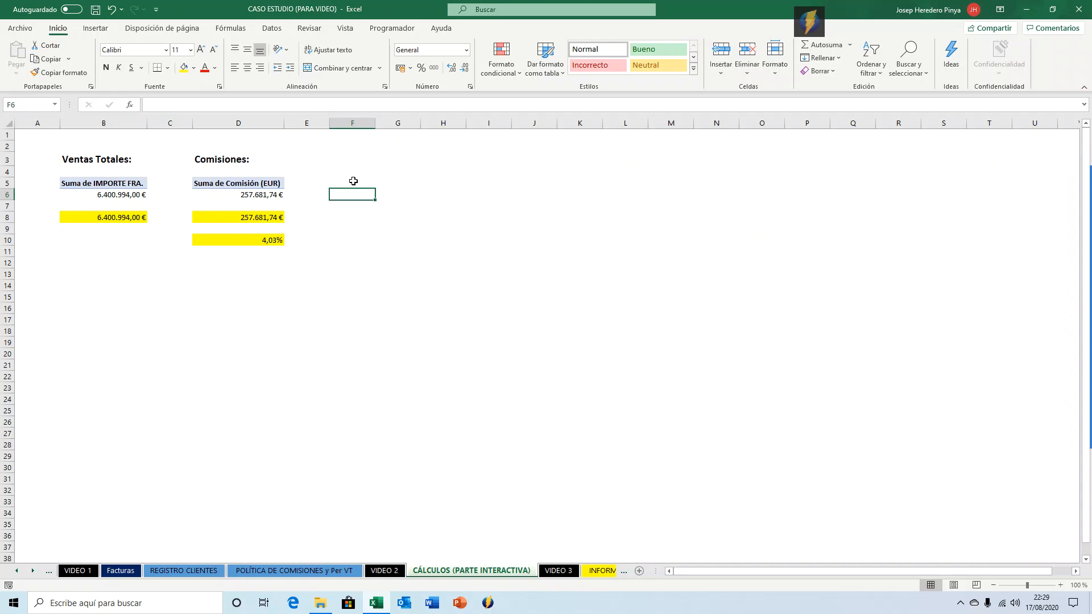
left_click(343, 157)
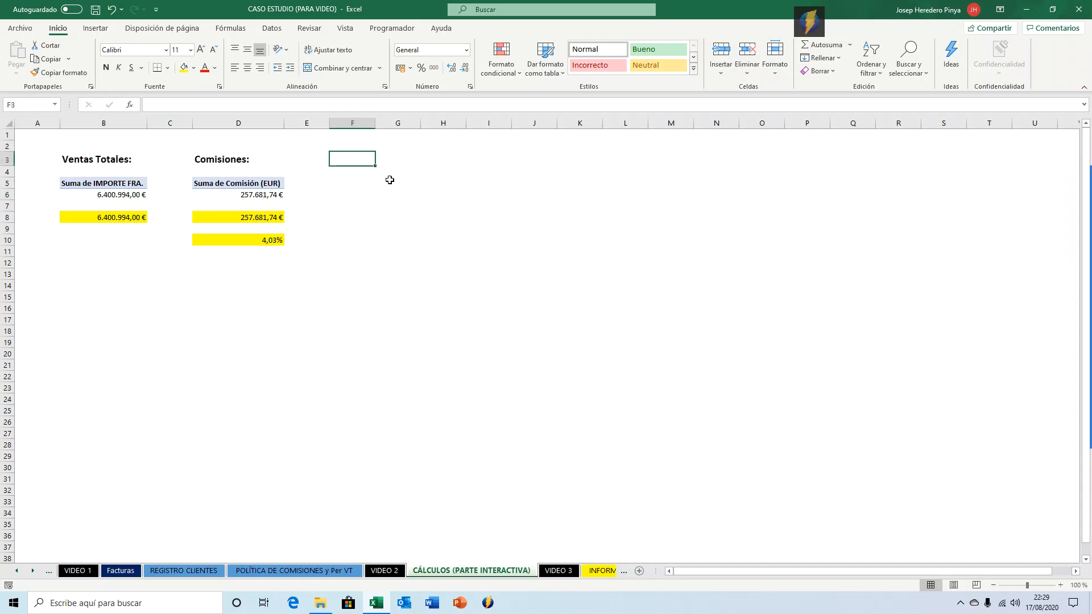
Copy the heading and pivot table B3:B6 and paste them at G3.
left_click(100, 160)
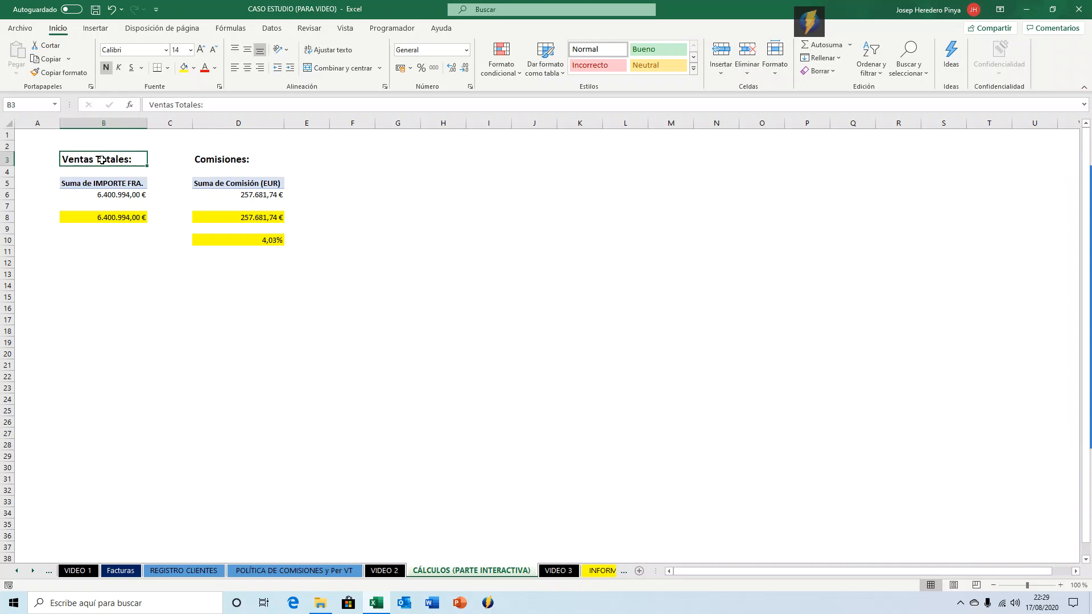
key("shift+Down")
key("shift+Down")
key("shift+Down")
key("ctrl+c")
key("Right")
key("Right")
key("Right")
key("Right")
key("Right")
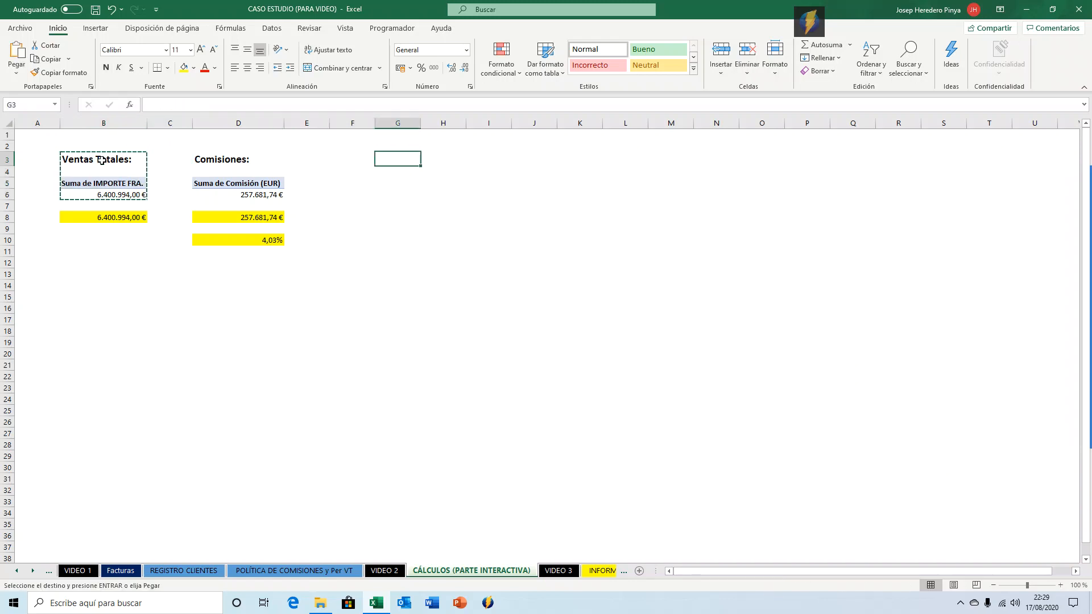
key("Return")
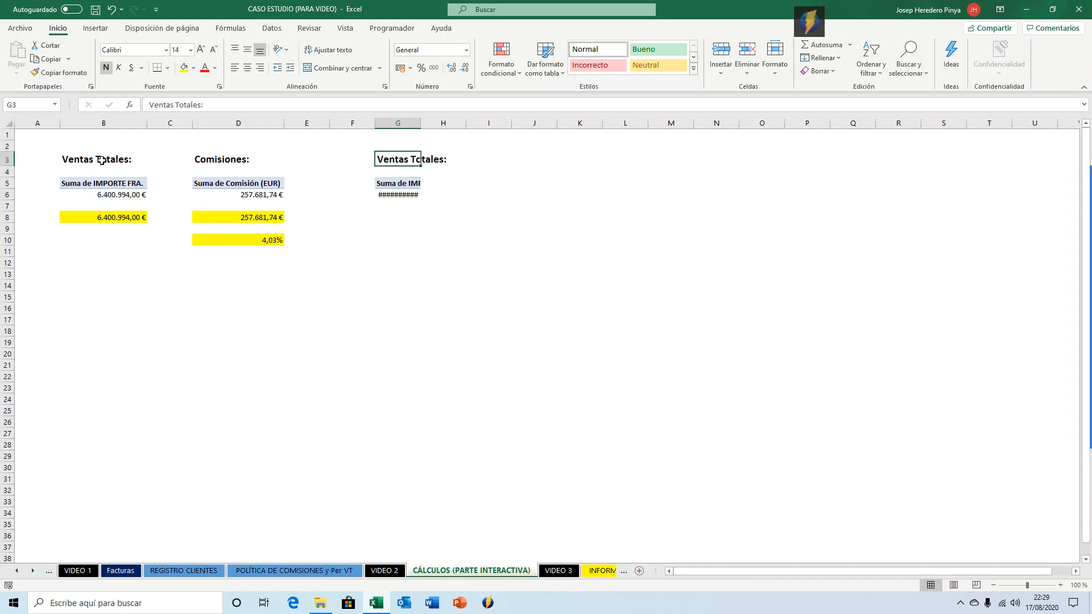
Retitle the new heading 'Ventas Cobradas:' and autofit column G's width.
type("Ventas Cobradas")
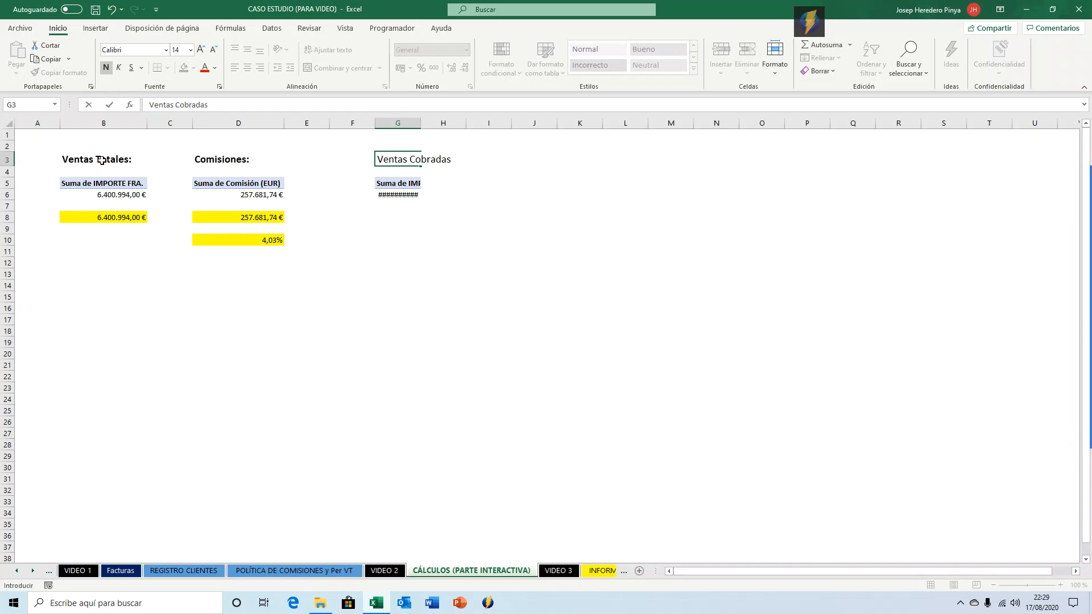
type(":")
key("Return")
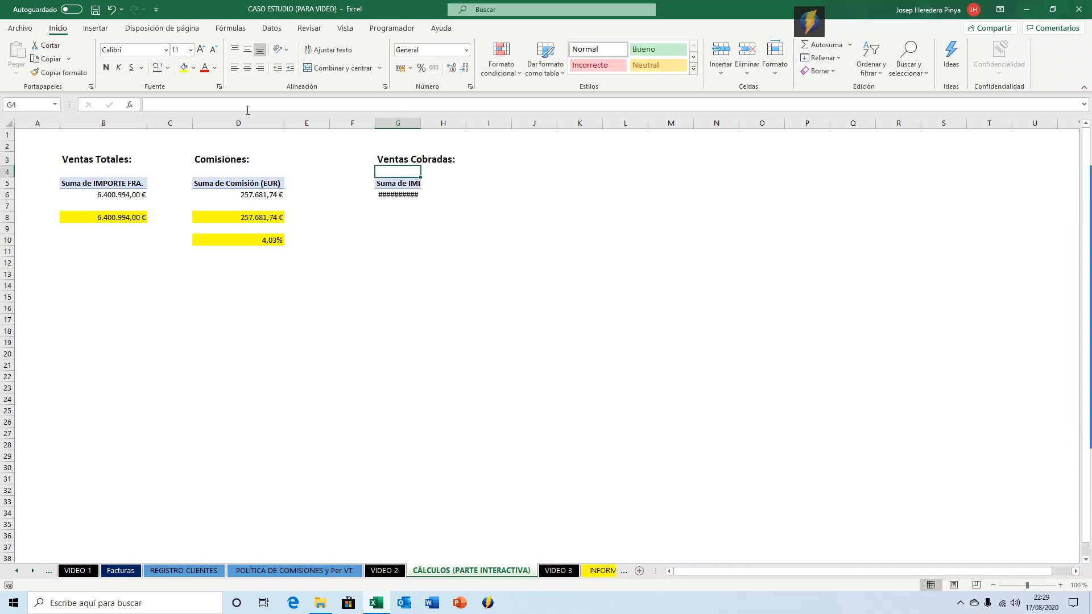
double_click(415, 113)
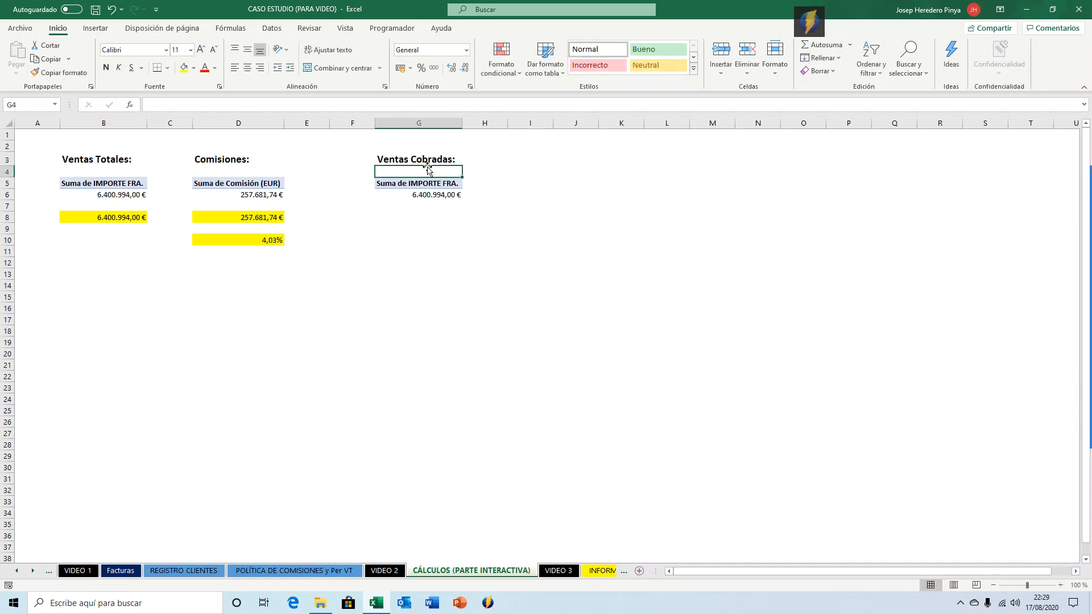
Move the third pivot table down one row so it starts at G6.
left_click(415, 183)
left_click(415, 185)
left_click_drag(415, 186, 416, 189)
key("Up")
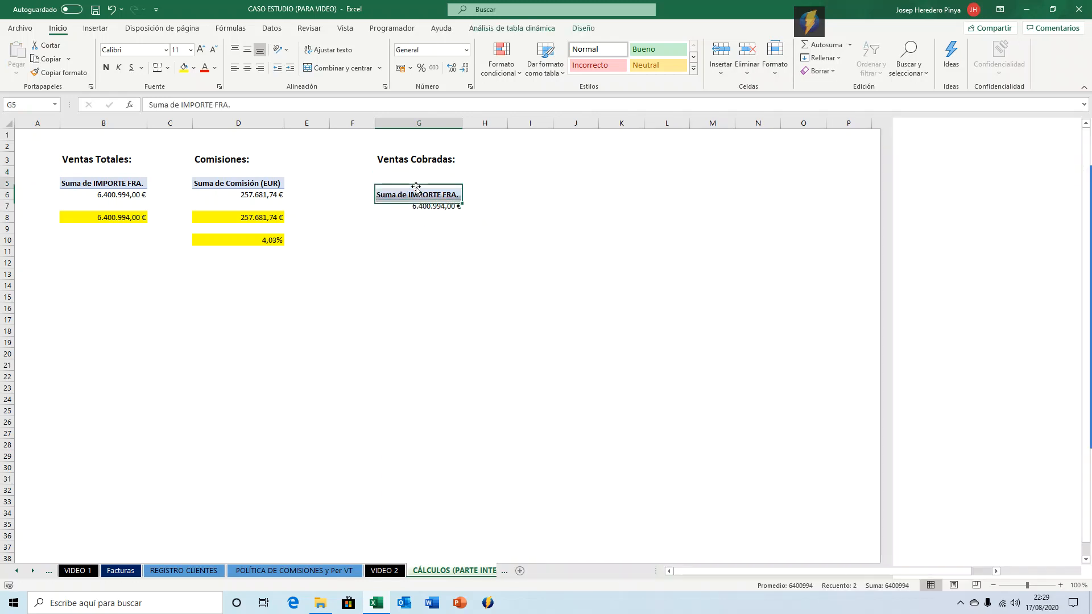
Add Estado Cobro as a report filter on the third pivot table and filter it to Cobrado.
left_click(417, 193)
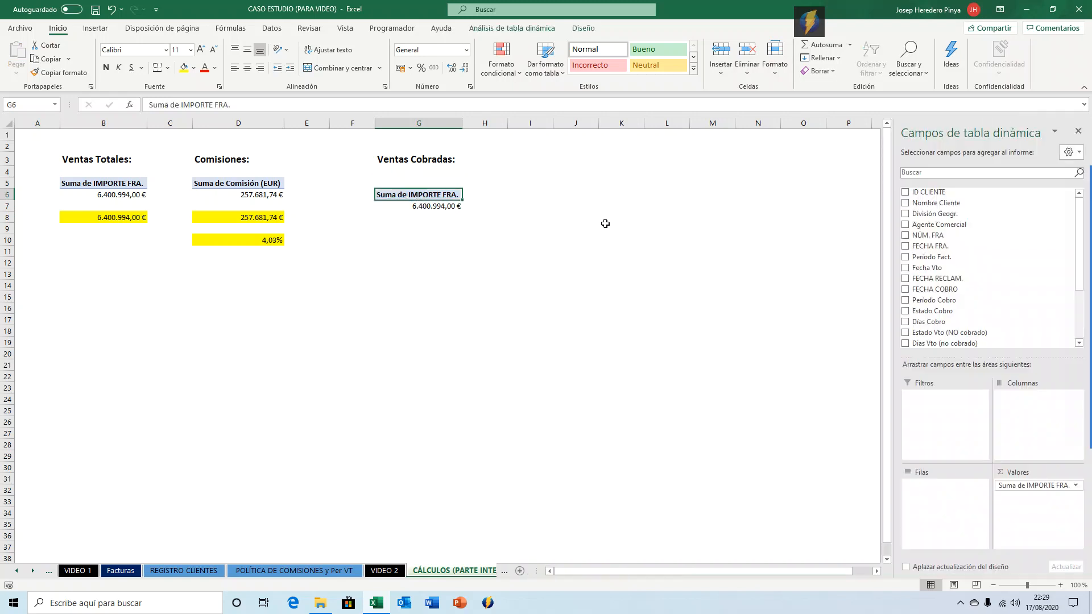
left_click(439, 206)
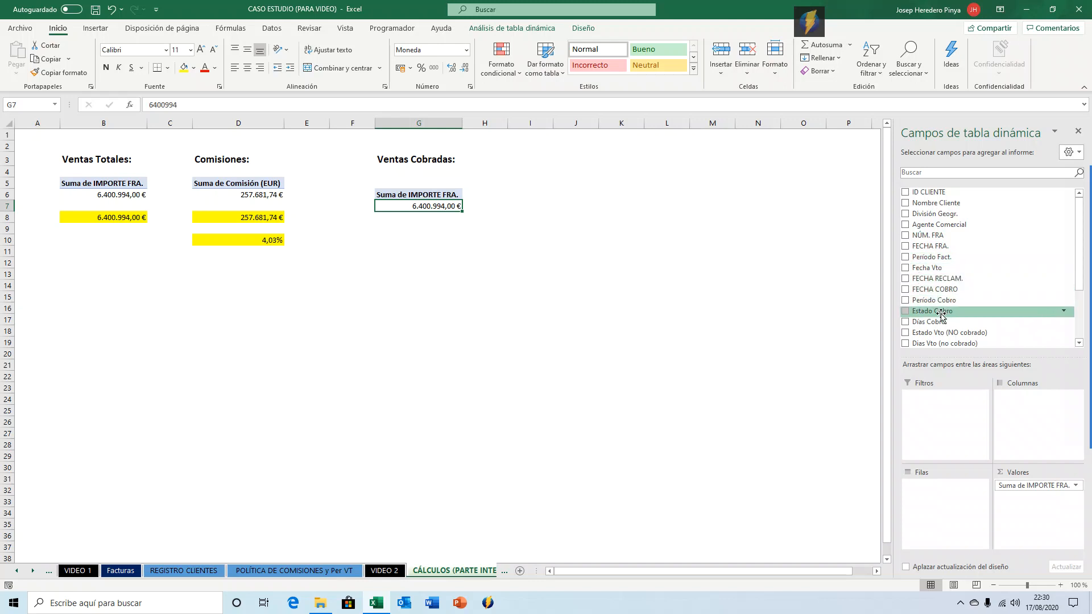
left_click_drag(940, 313, 944, 405)
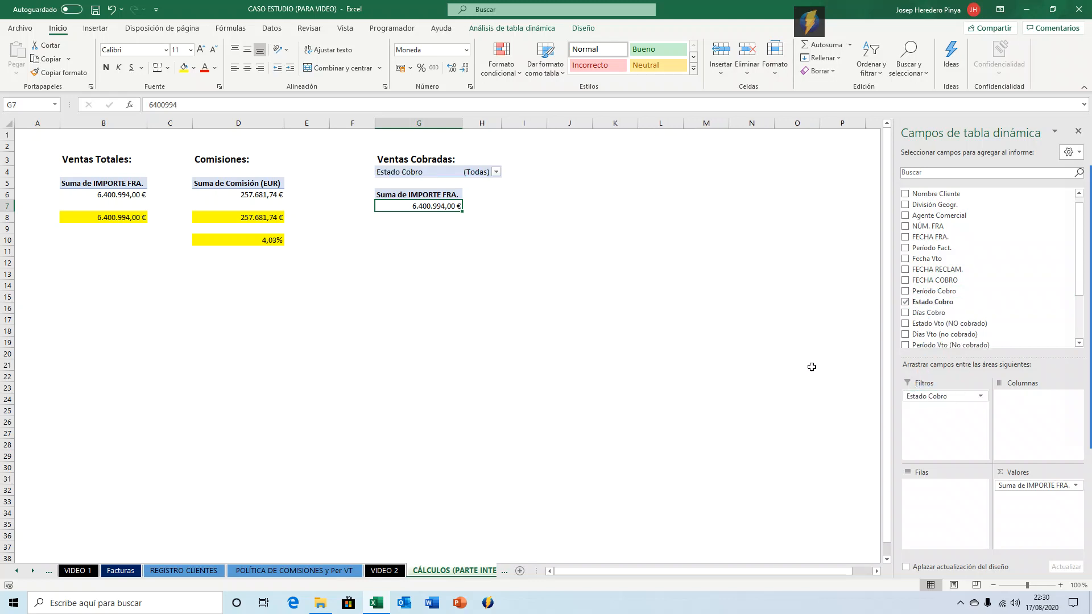
left_click(495, 172)
left_click(396, 208)
left_click(424, 314)
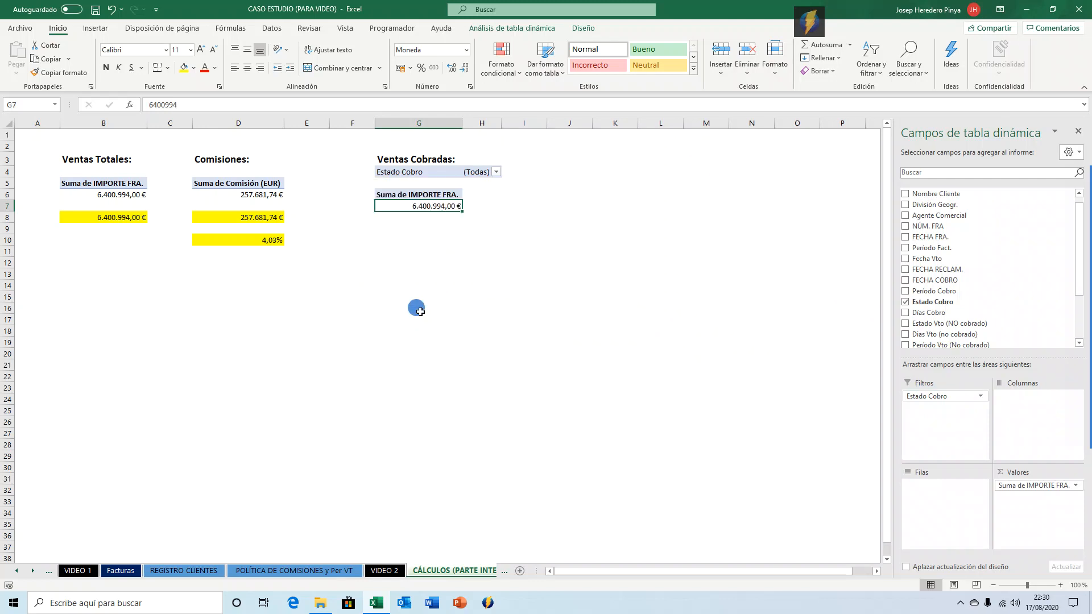
In G9, reference the collected sales pivot total with a GETPIVOTDATA formula and format it as currency.
left_click(424, 229)
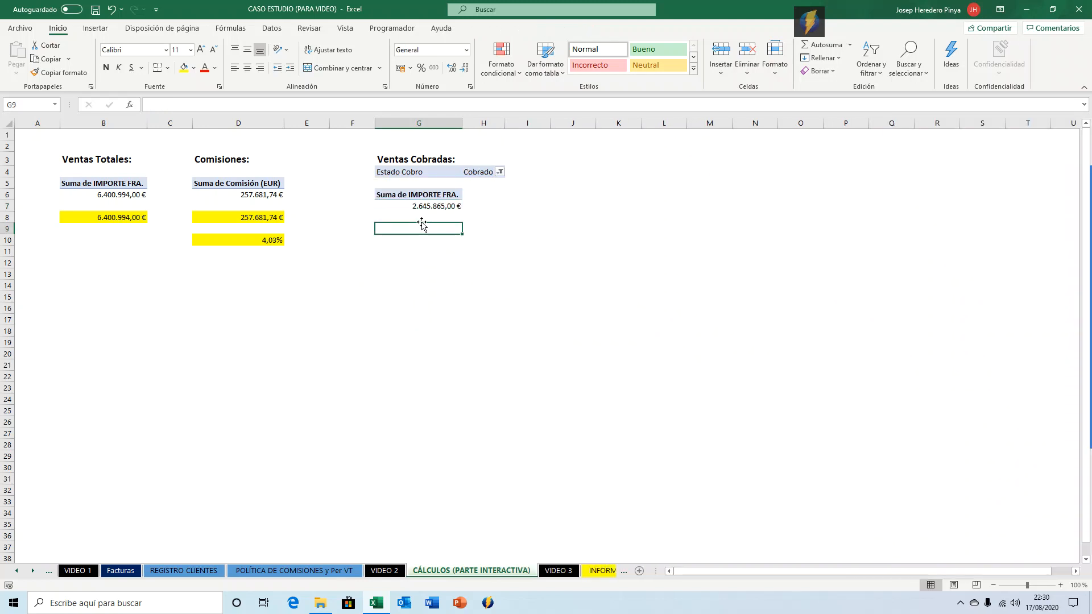
type("=")
key("Up")
key("Up")
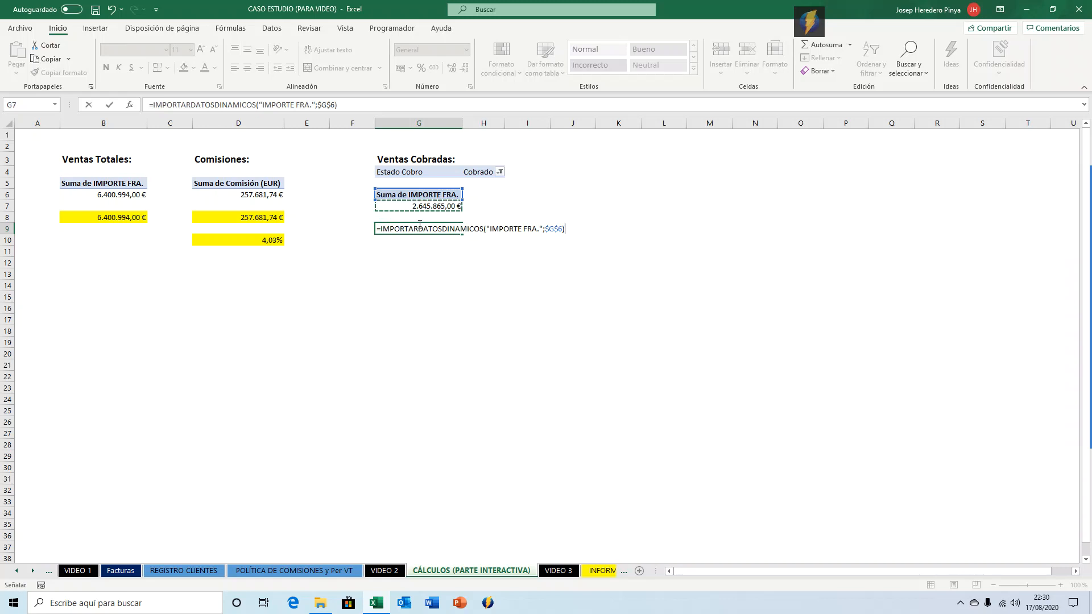
key("Return")
left_click(419, 224)
key("ctrl+shift+4")
In G11, divide the collected sales in G9 by total sales in B8, format it as a two-decimal percentage, and fill G9 and G11 yellow.
key("Down")
key("Down")
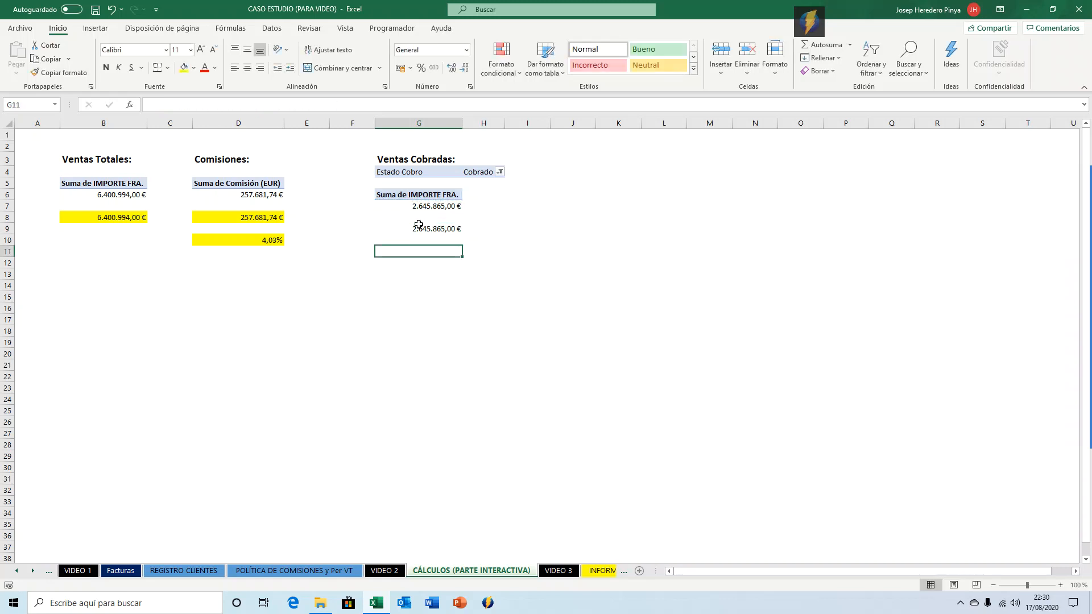
type("=")
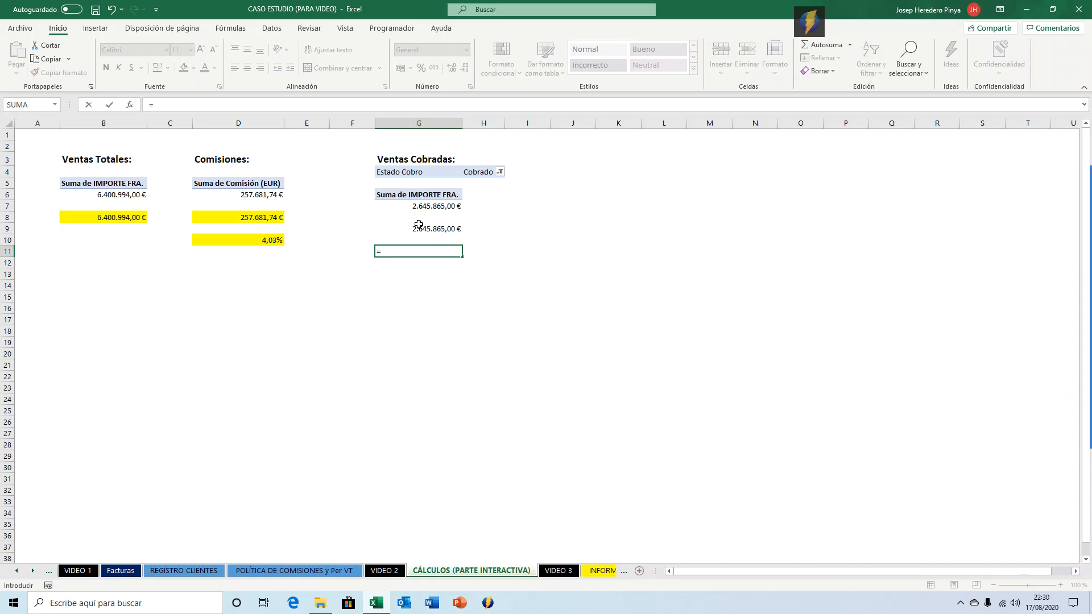
left_click(418, 225)
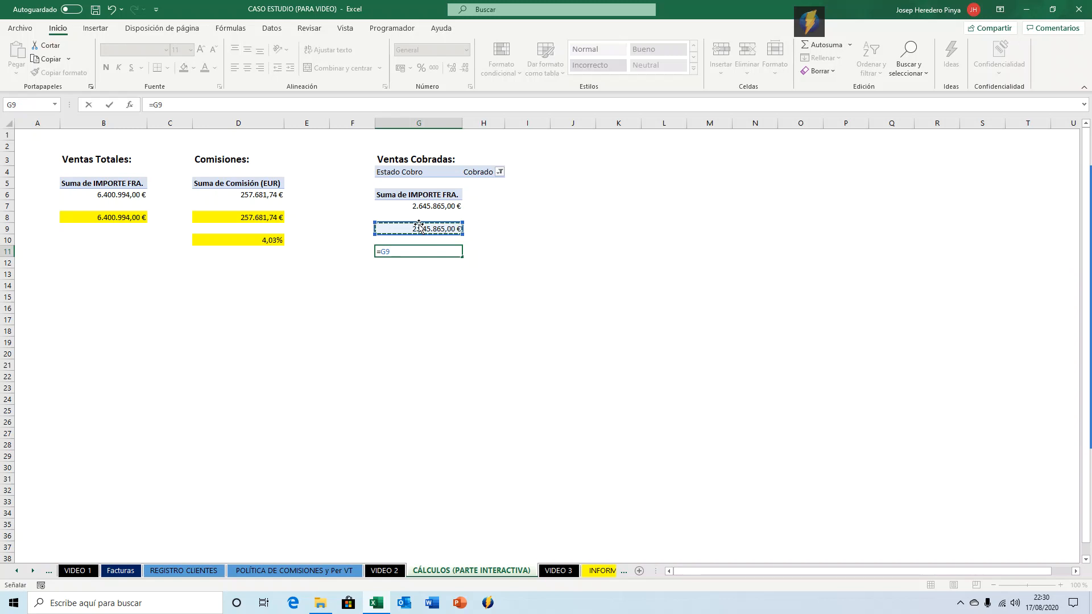
type("/")
key("Left")
key("Left")
key("Left")
key("Left")
key("Left")
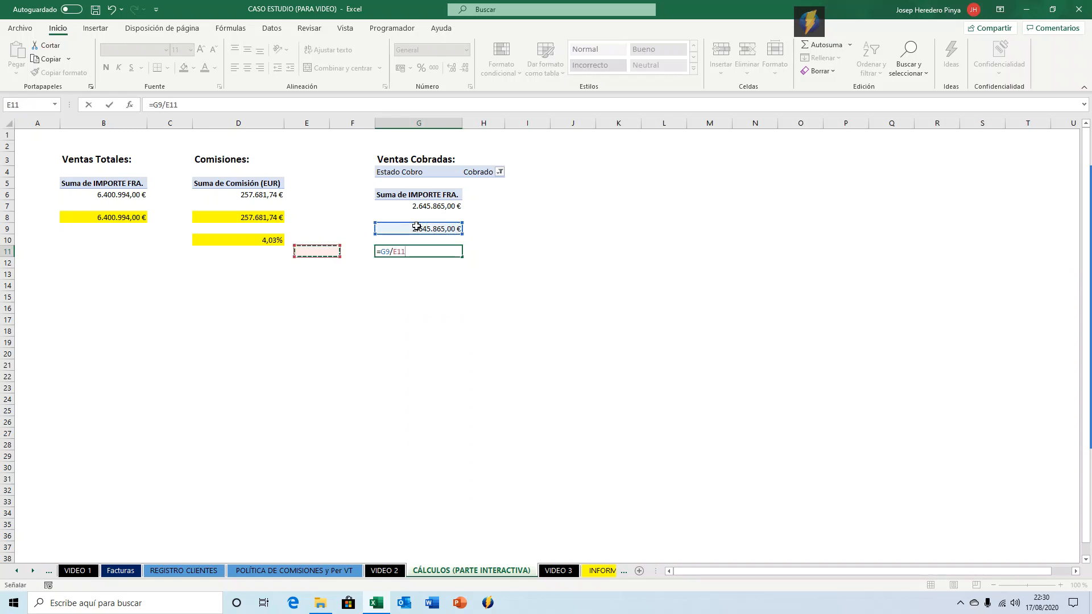
key("Up")
key("Up")
key("Up")
key("ctrl+Return")
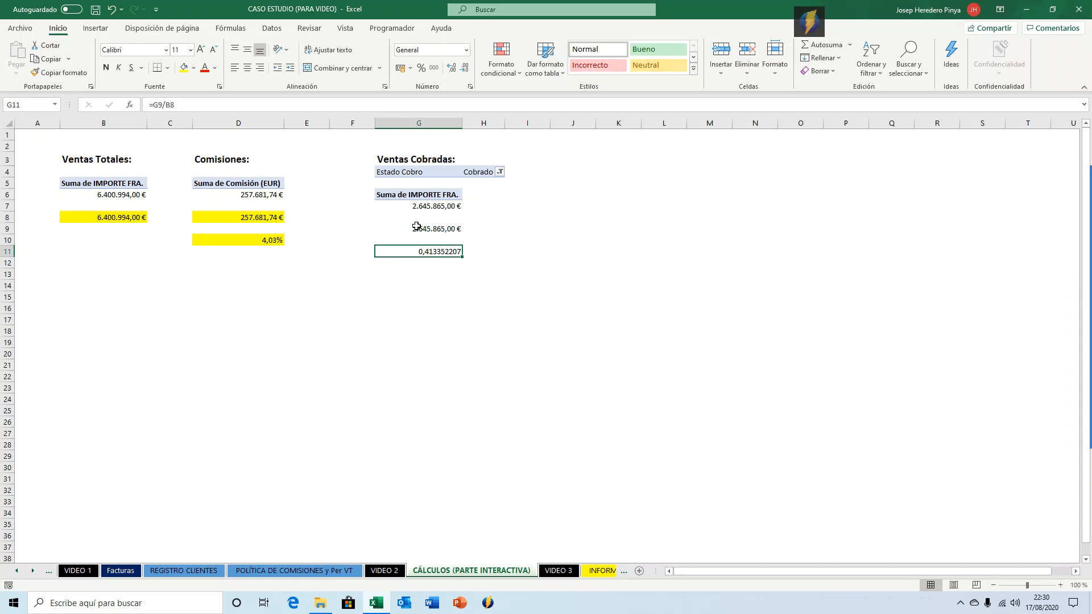
key("ctrl+shift+5")
left_click(462, 69)
left_click(461, 69)
left_click(184, 69)
left_click(414, 229)
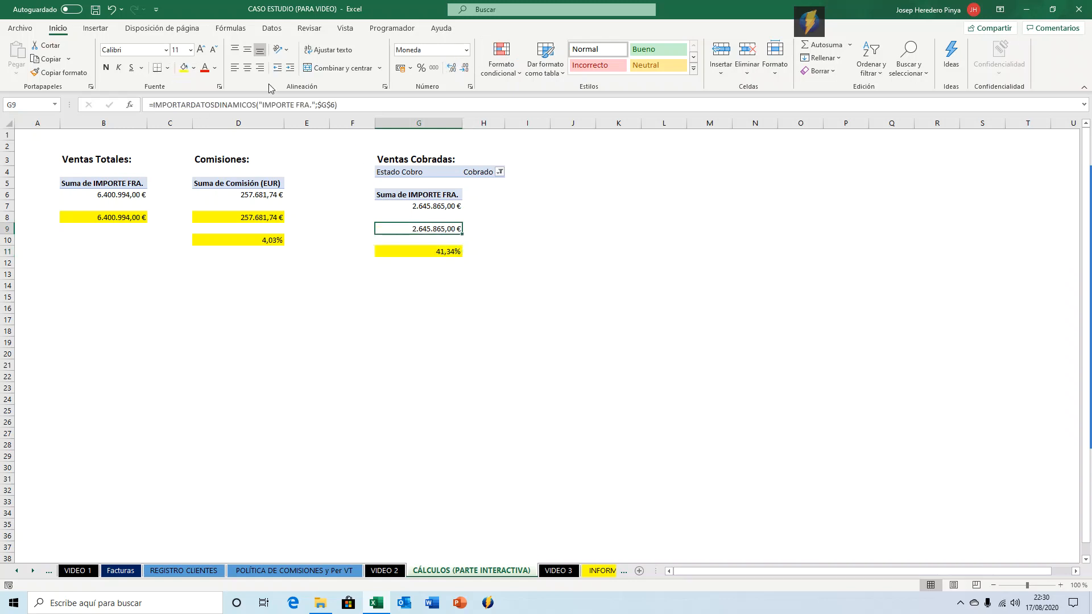
left_click(183, 68)
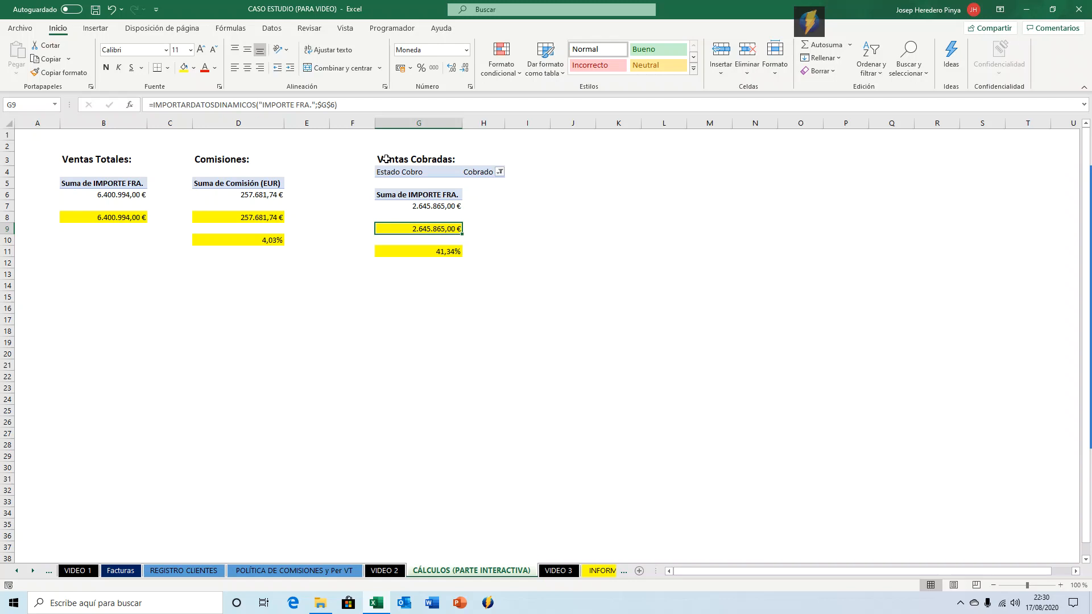
Copy the 'Ventas Cobradas:' heading and pivot block and paste it starting at J3.
left_click_drag(386, 158, 434, 206)
key("ctrl+c")
key("Right")
key("Right")
key("Right")
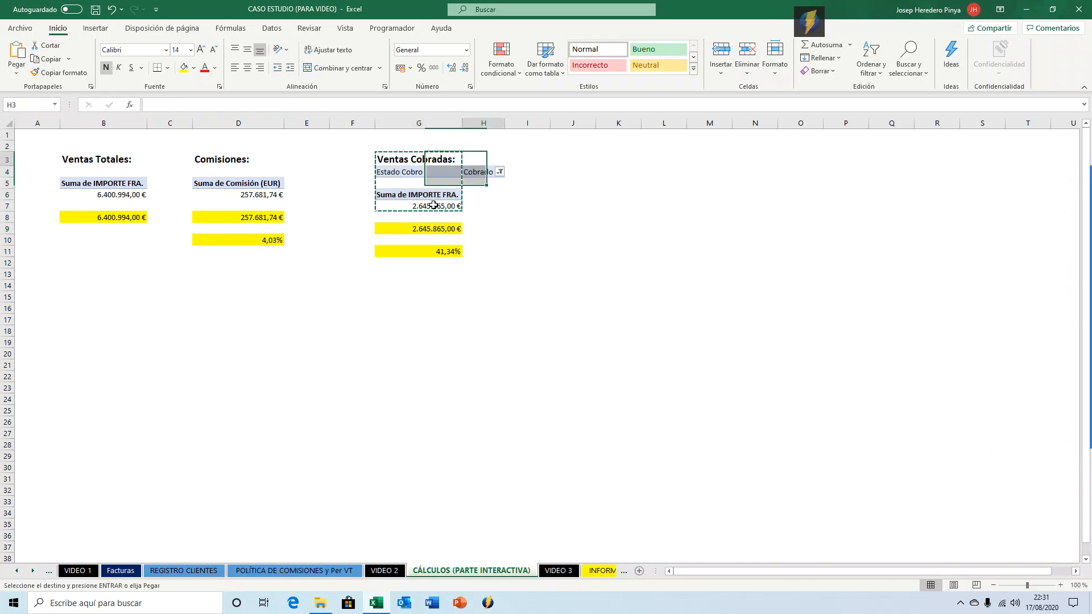
key("Return")
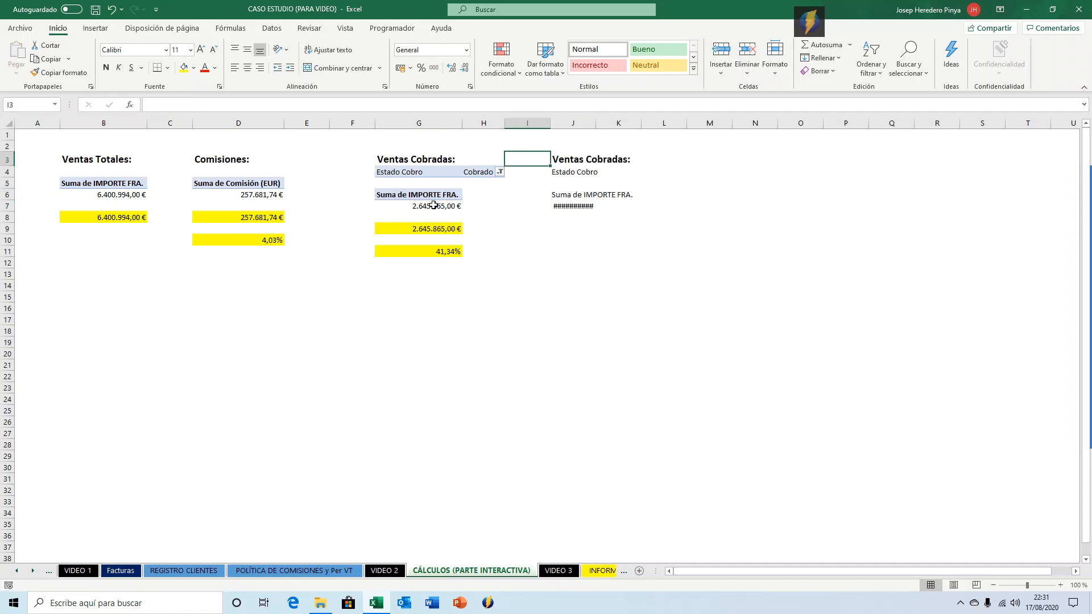
Retitle the pasted heading in J3 as 'Período medio cobro/fra:'.
key("Left")
key("Left")
key("Left")
key("Right")
key("Right")
key("Right")
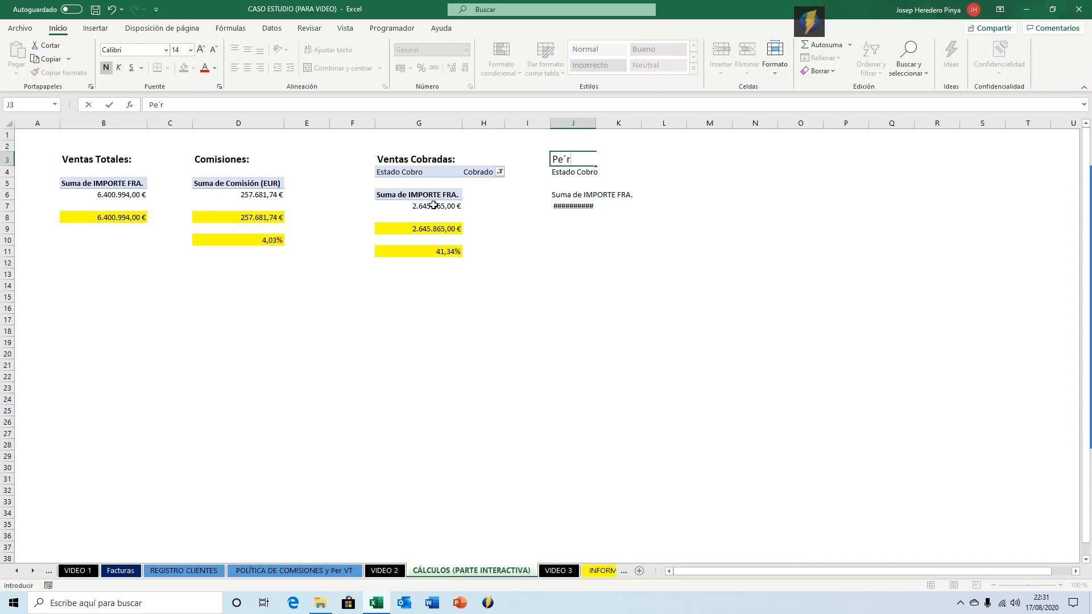
type("íodo medio cobro ")
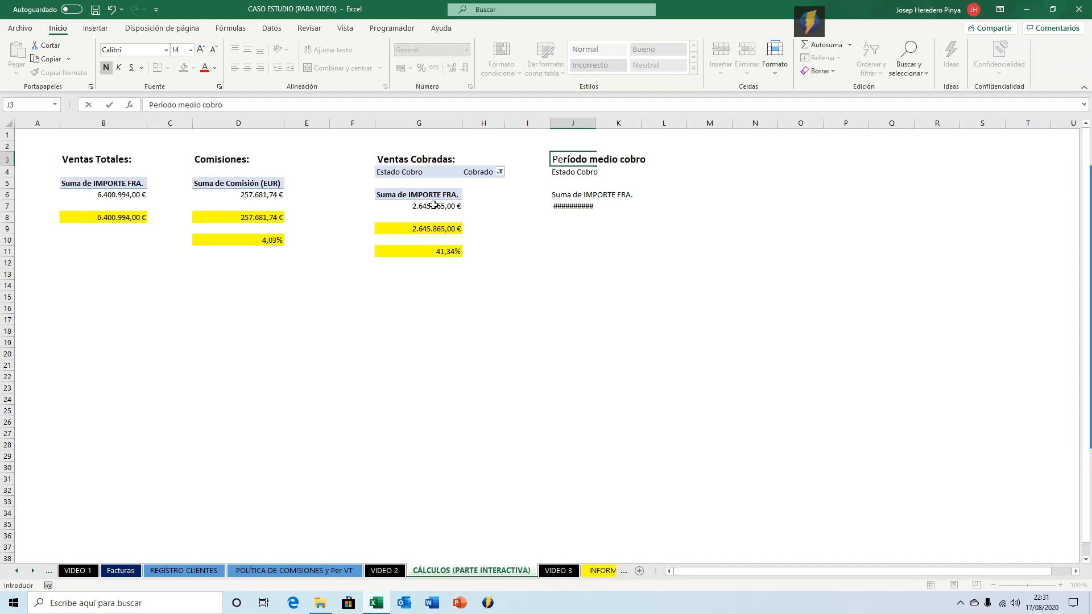
type("fra:")
key("Return")
Clear the pasted plain labels and values below the 'Período medio cobro/fra:' heading.
key("Down")
key("Down")
key("Up")
key("Up")
key("Down")
key("Up")
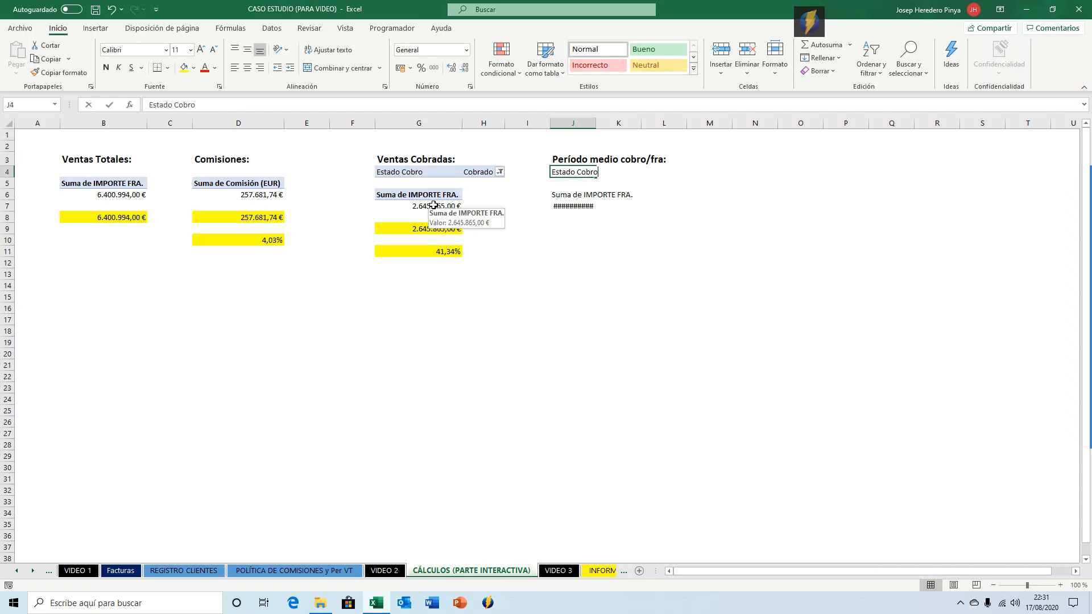
key("BackSpace")
key("Down")
key("Down")
key("BackSpace")
Copy the collected sales pivot table from G4:H7 and paste it at J4.
key("Down")
key("BackSpace")
key("Up")
key("Left")
key("Left")
key("Left")
key("Up")
key("Up")
key("Right")
key("ctrl+Down")
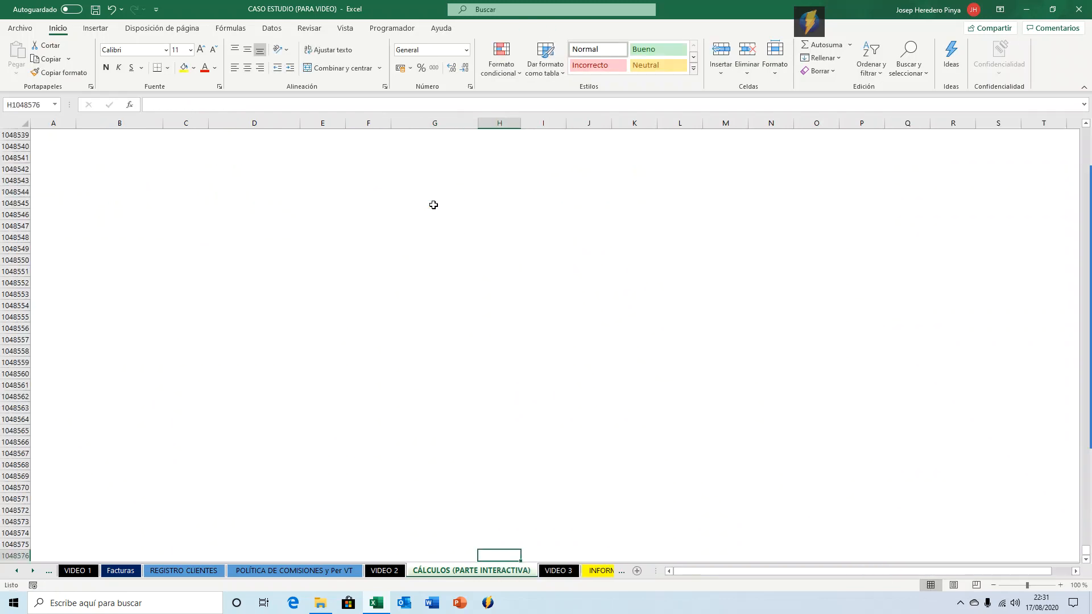
key("ctrl+Left")
key("ctrl+Up")
key("Right")
key("Right")
key("Right")
key("Right")
key("Down")
key("Down")
key("Down")
key("Down")
key("Right")
key("Right")
key("Up")
key("shift+Right")
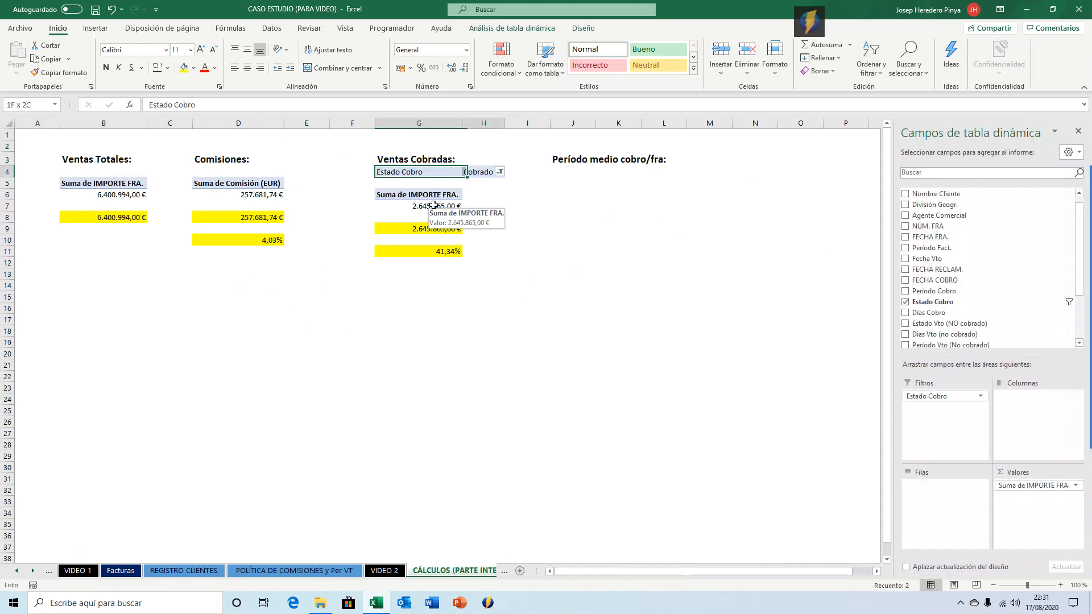
key("shift+Down")
key("shift+Down")
key("shift+Down")
key("ctrl+c")
key("Right")
key("Right")
key("Right")
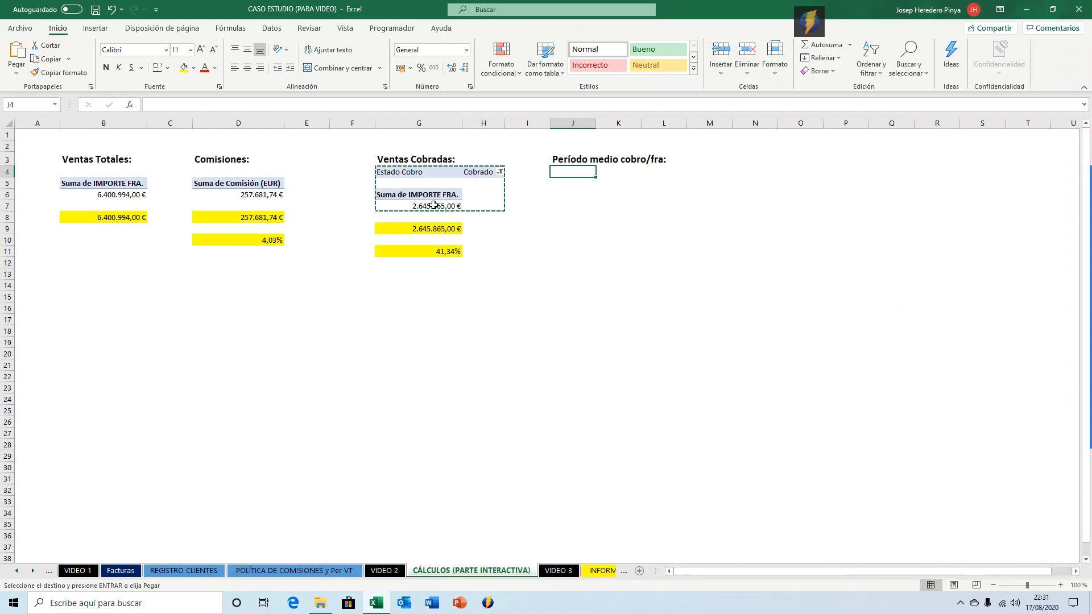
key("Return")
key("Down")
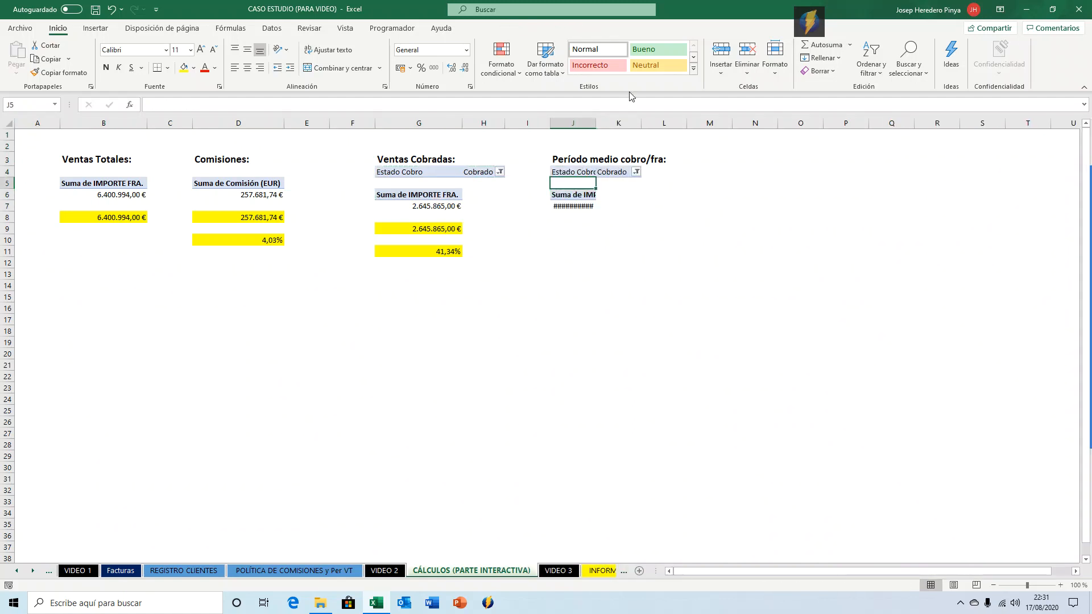
Autofit column J and swap the copied pivot's value field from IMPORTE FRA. to Días Cobro.
double_click(595, 123)
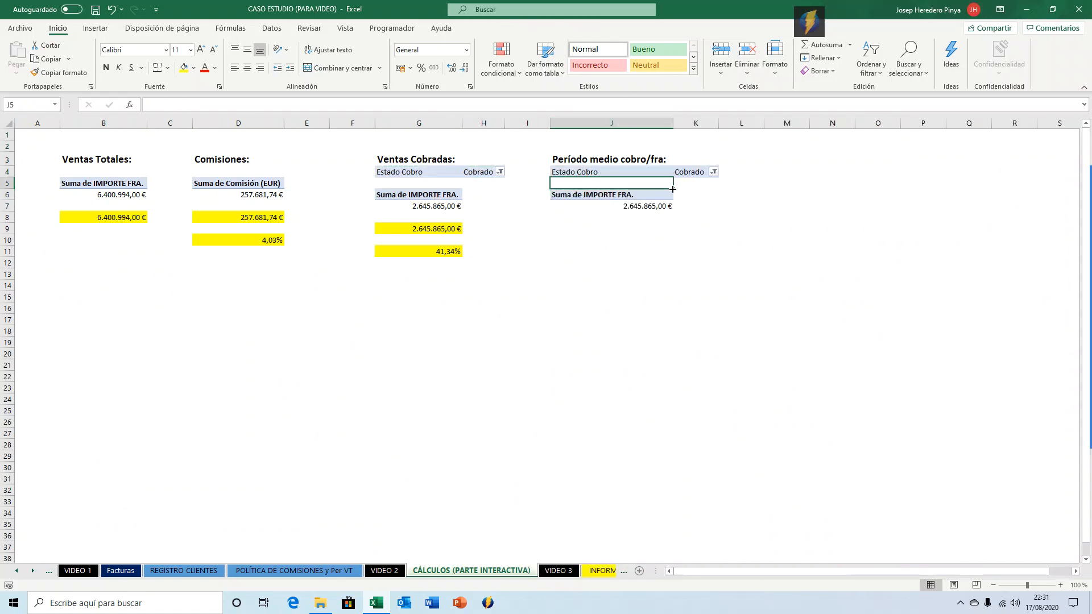
left_click(654, 208)
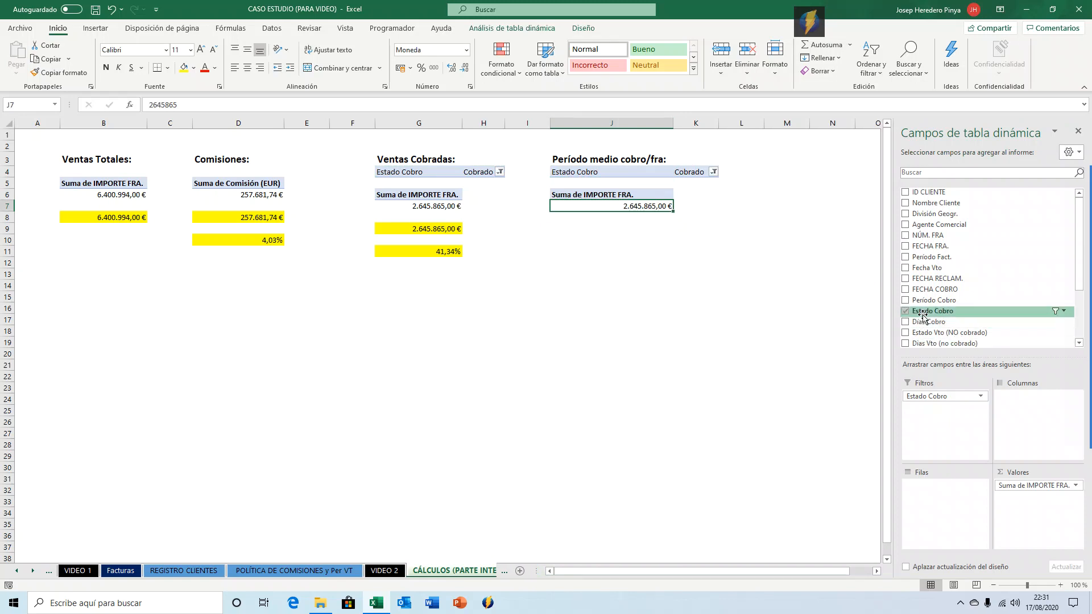
scroll(922, 316, "down", 3)
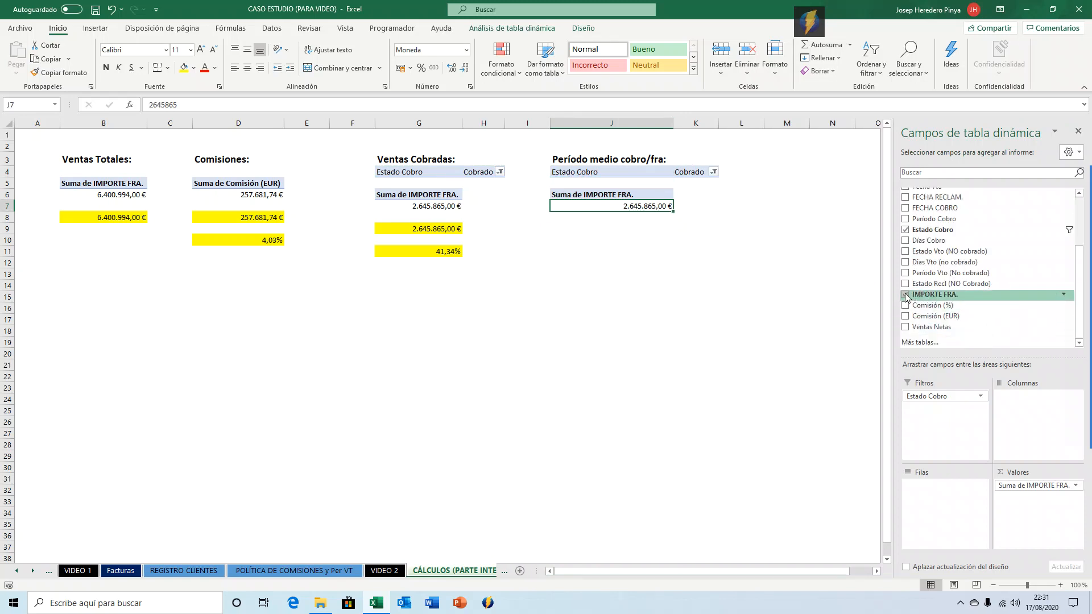
left_click(905, 295)
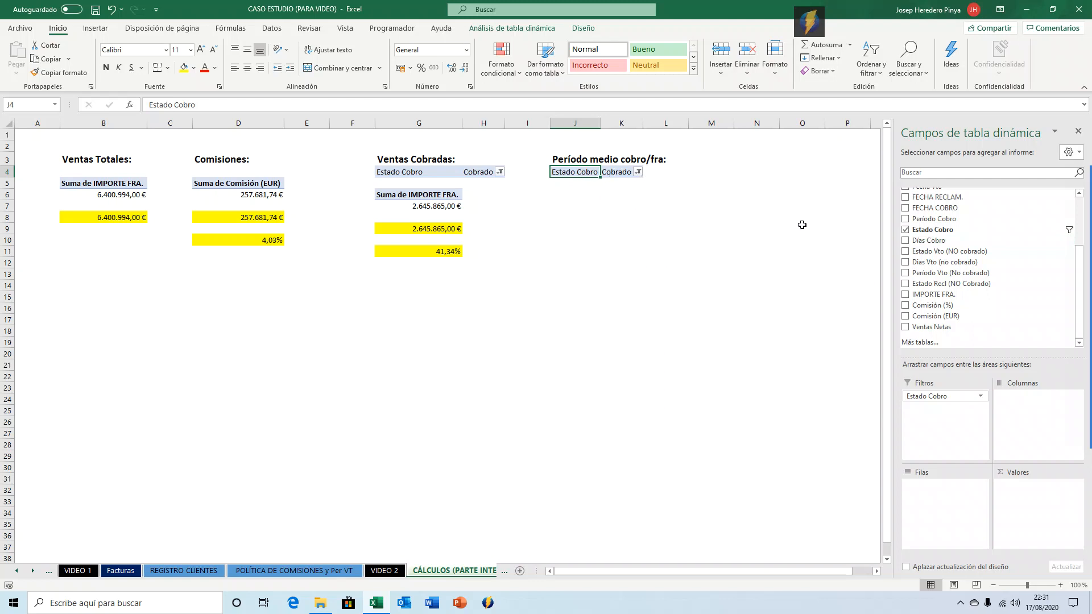
left_click_drag(921, 241, 1021, 477)
left_click(601, 206)
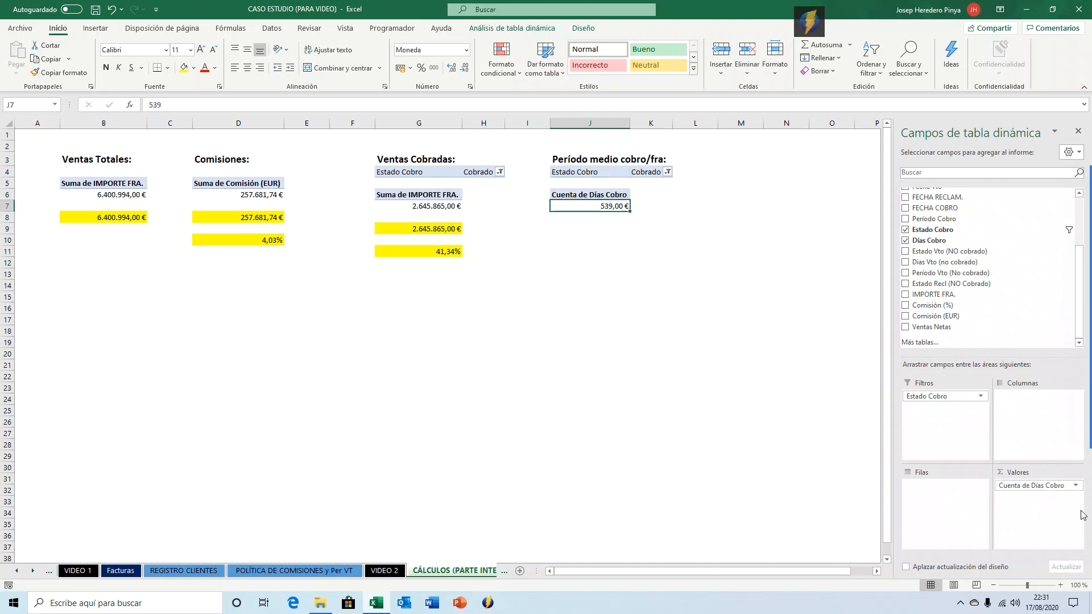
Change the Días Cobro value field to summarize by average (Promedio).
left_click(1075, 487)
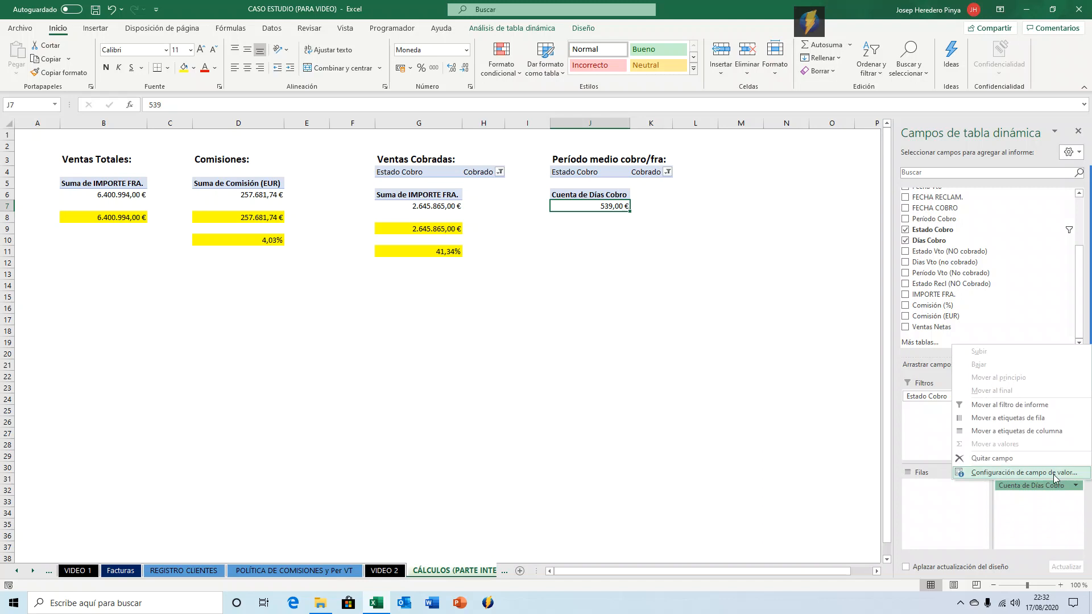
left_click(1036, 471)
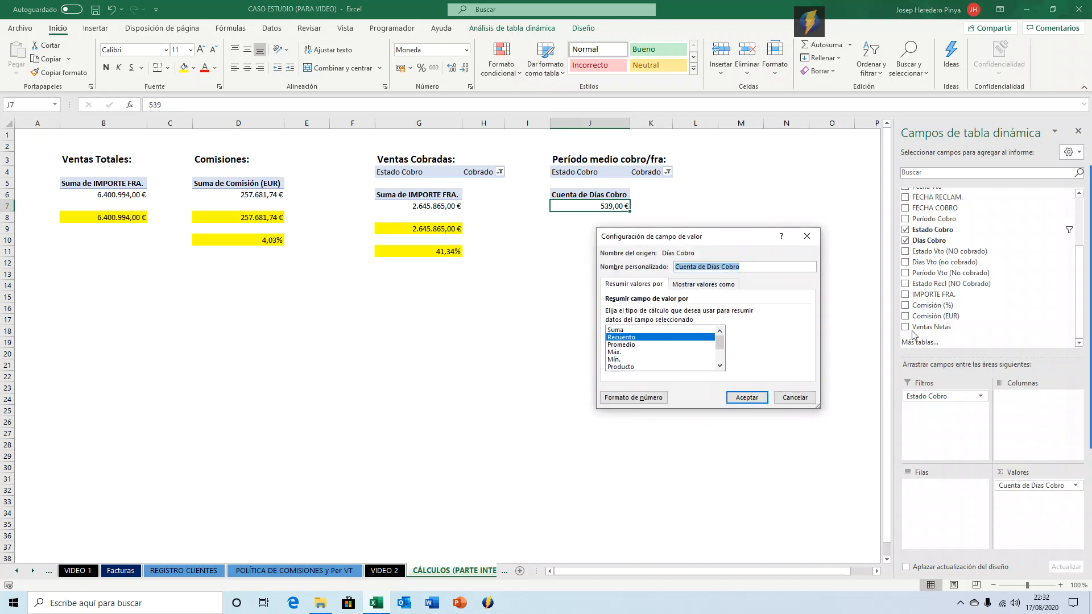
left_click(637, 345)
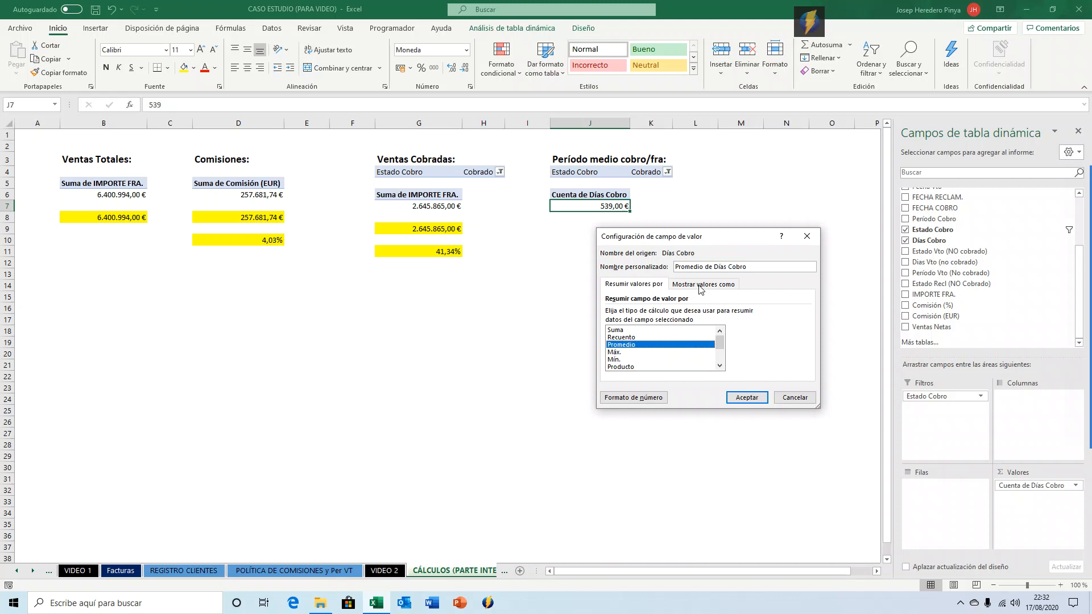
left_click(745, 397)
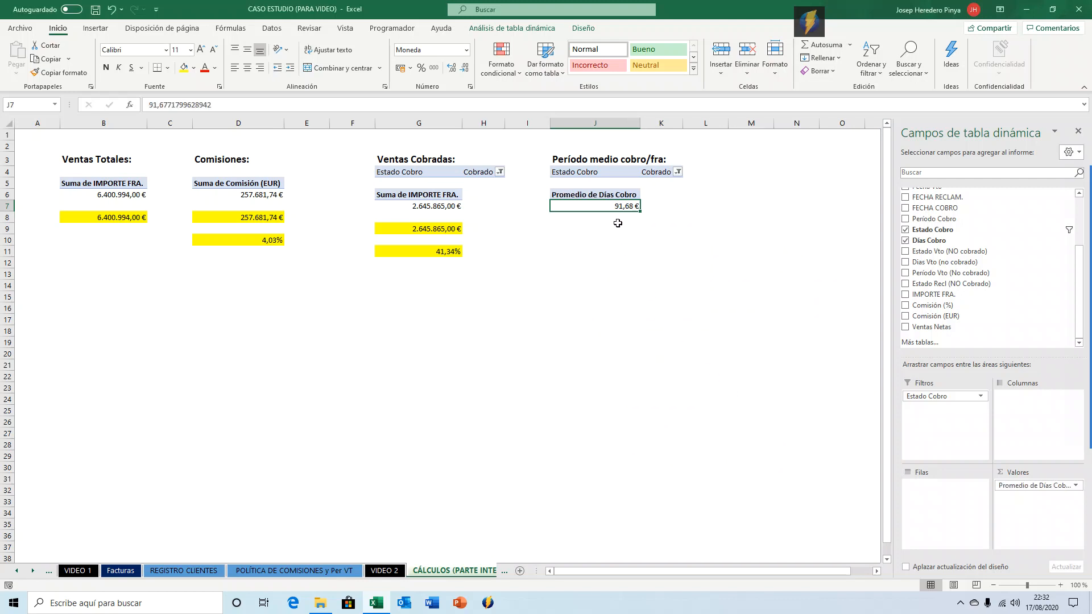
Format the average collection days in the pivot as a number with no decimals.
key("ctrl+shift+1")
left_click(465, 68)
left_click(465, 68)
left_click(607, 233)
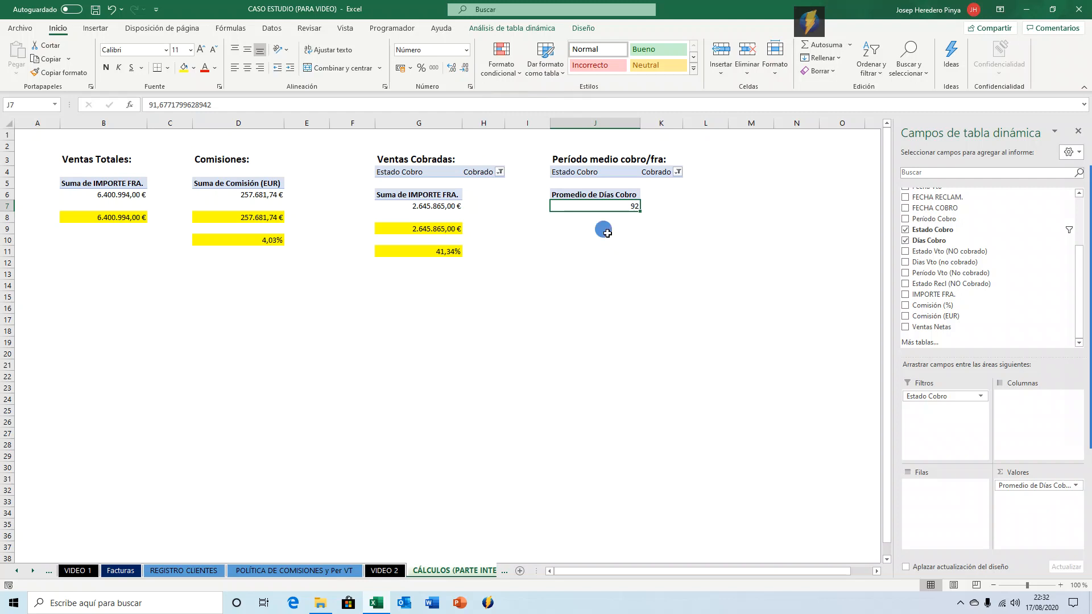
In J9, reference the average Días Cobro pivot value with a GETPIVOTDATA formula.
left_click(625, 203)
left_click(579, 226)
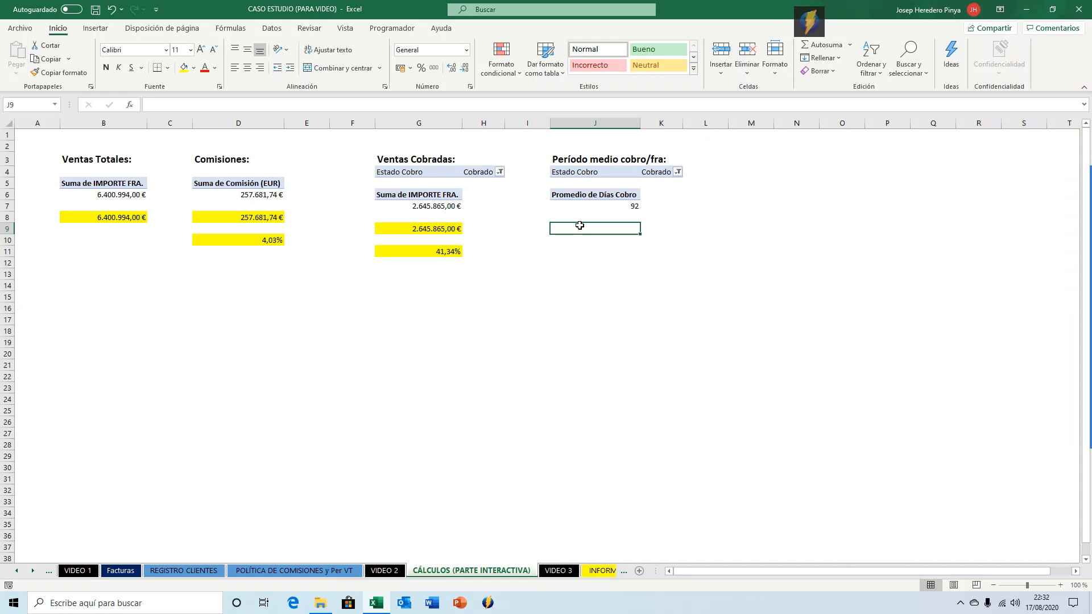
type("=")
key("Up")
key("Up")
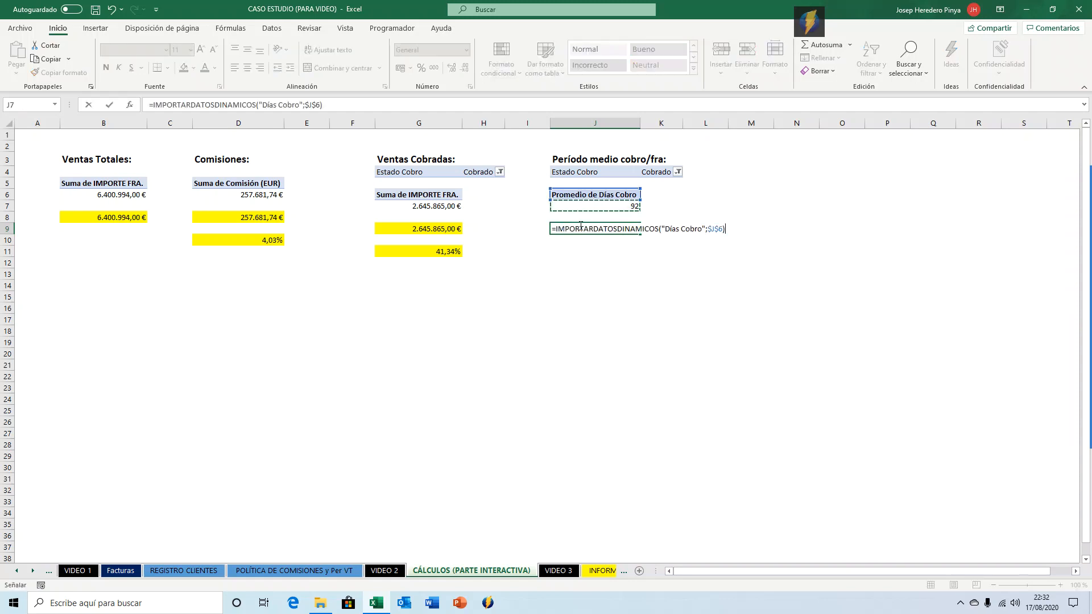
key("Return")
Format J9 as a whole number and fill it yellow.
left_click(579, 226)
key("ctrl+shift+1")
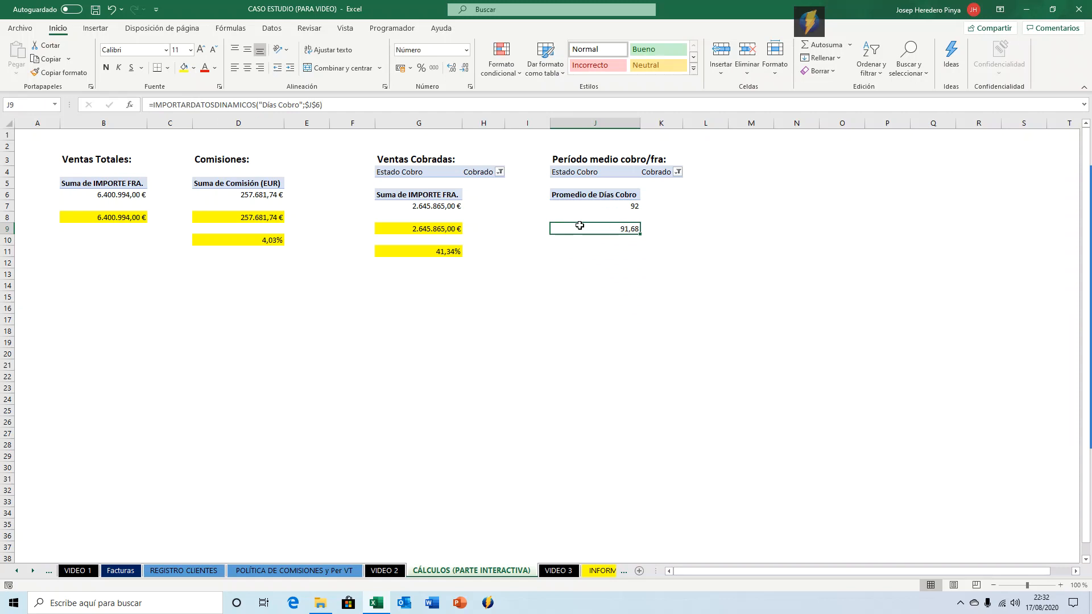
left_click(465, 68)
left_click(465, 68)
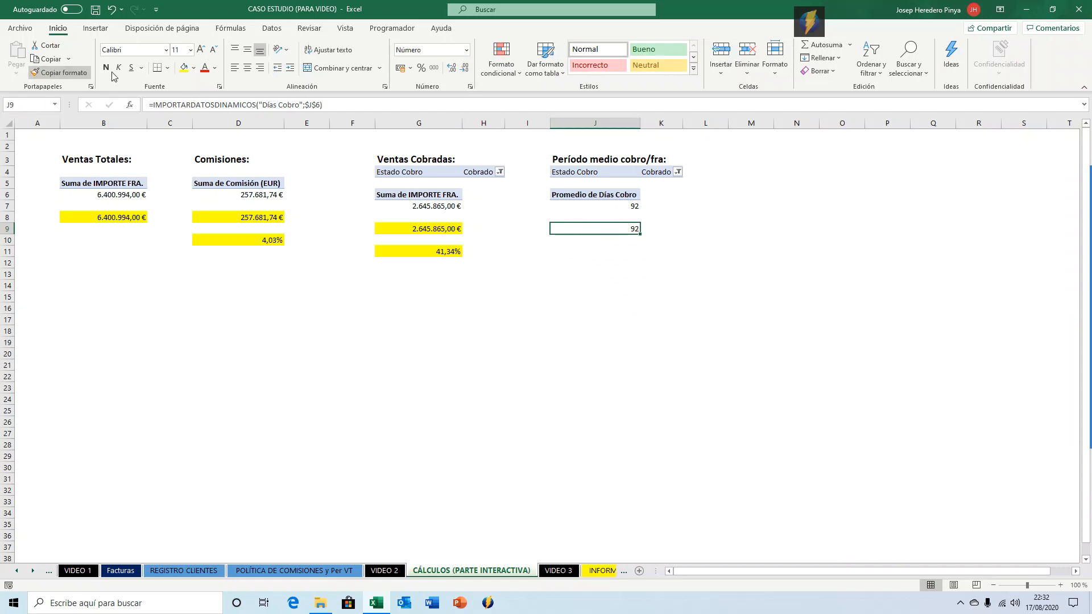
left_click(184, 67)
left_click(531, 250)
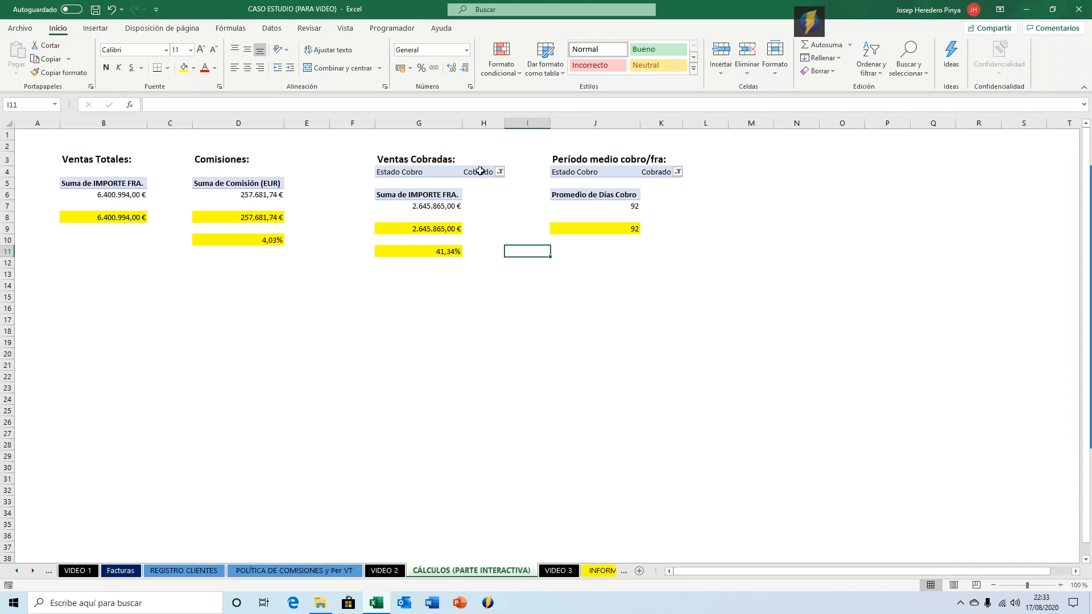
Copy the 'Ventas Cobradas:' heading and pivot block from G3:H7 and paste it starting at M3.
left_click(445, 158)
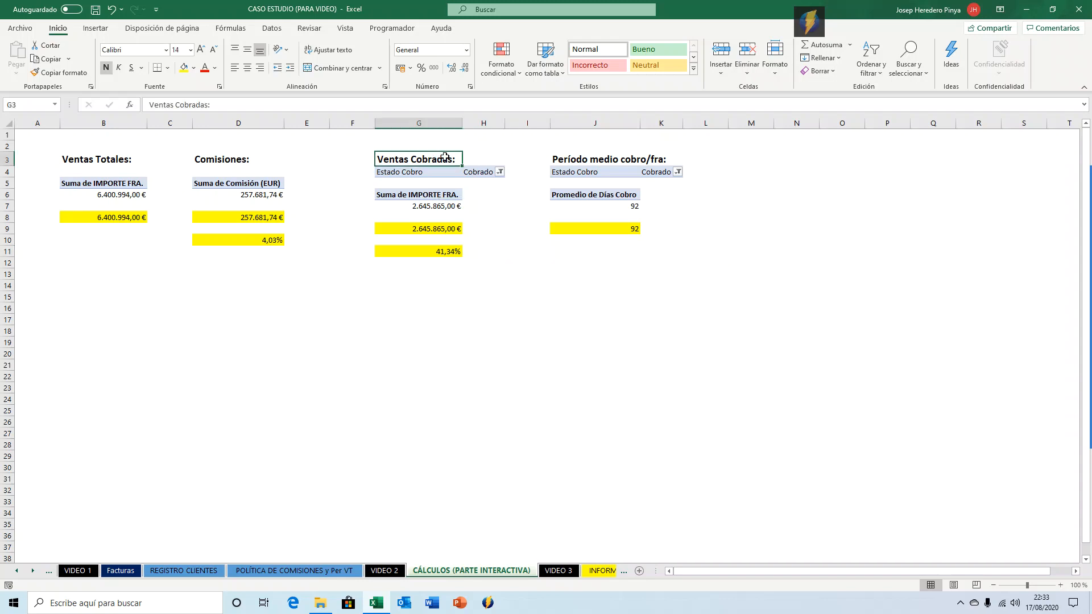
key("shift+Down")
key("shift+Down")
key("shift+Down")
key("shift+Down")
key("shift+Right")
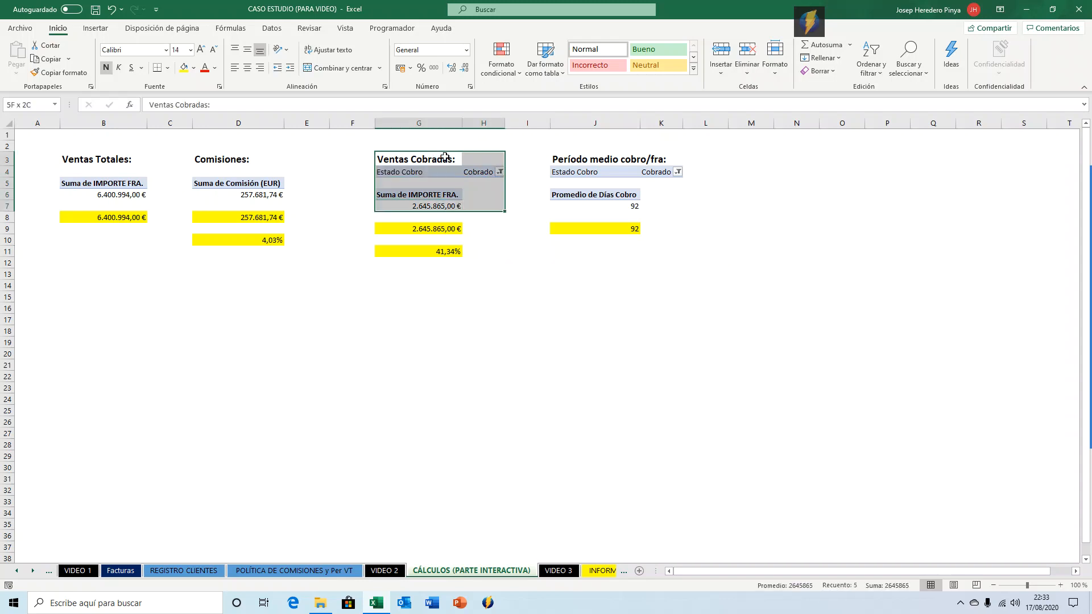
key("ctrl+c")
key("Right")
key("Right")
key("Right")
key("Right")
key("Right")
key("Right")
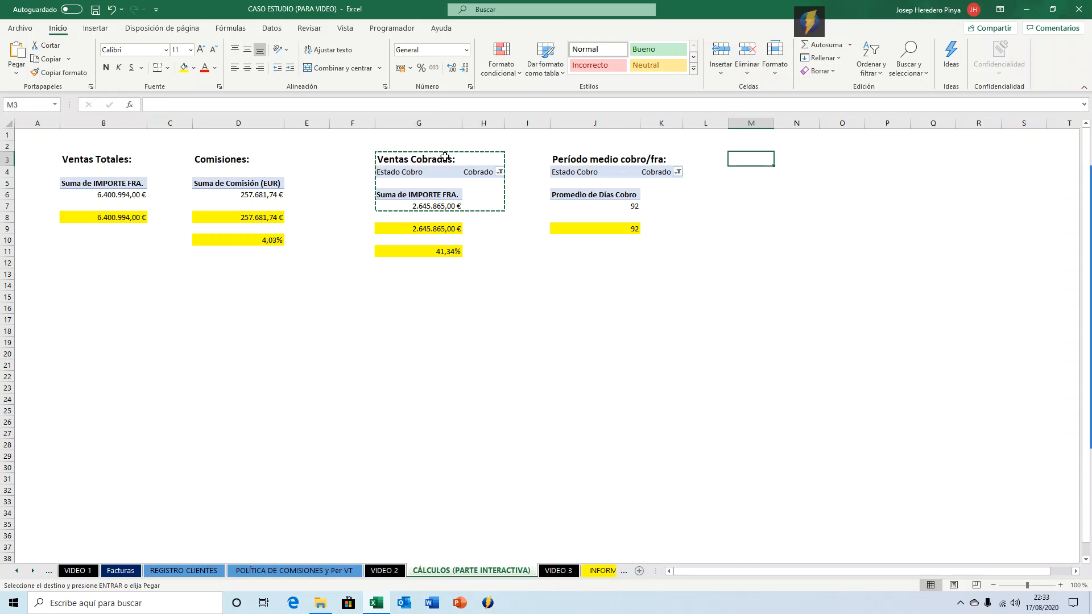
key("Return")
Enter the heading 'Ventas ptes cobro:' in M3.
type("V")
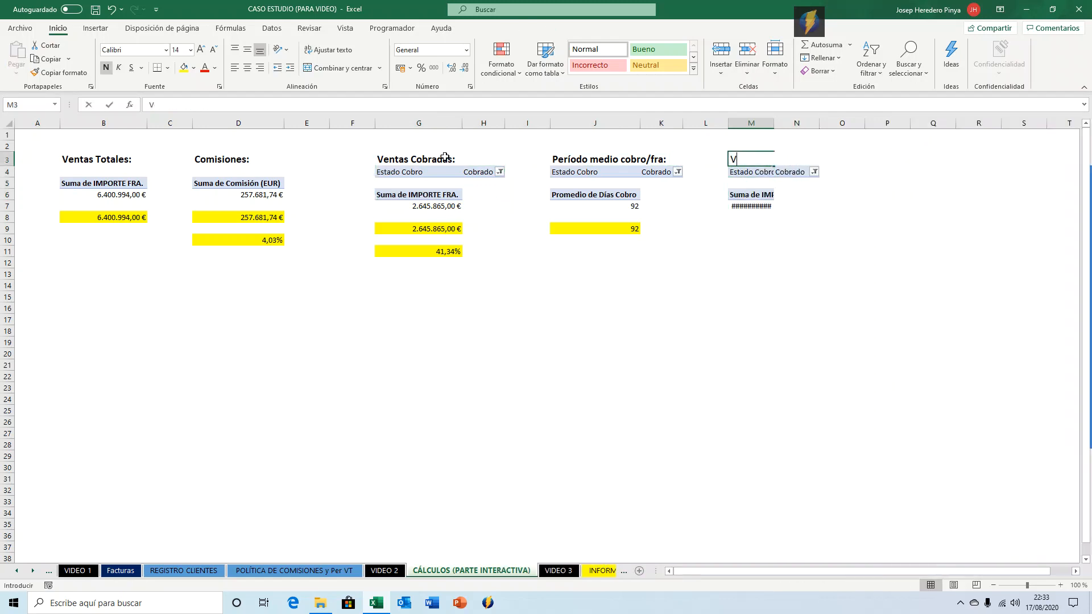
type("entas ptes cobnro")
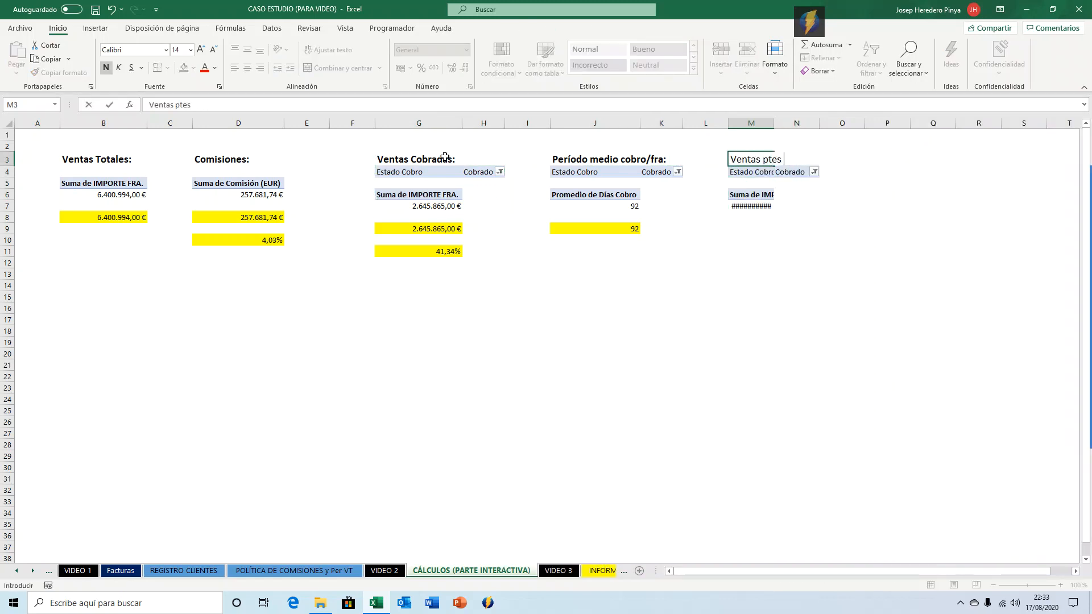
key("BackSpace")
key("BackSpace")
key("BackSpace")
key("Return")
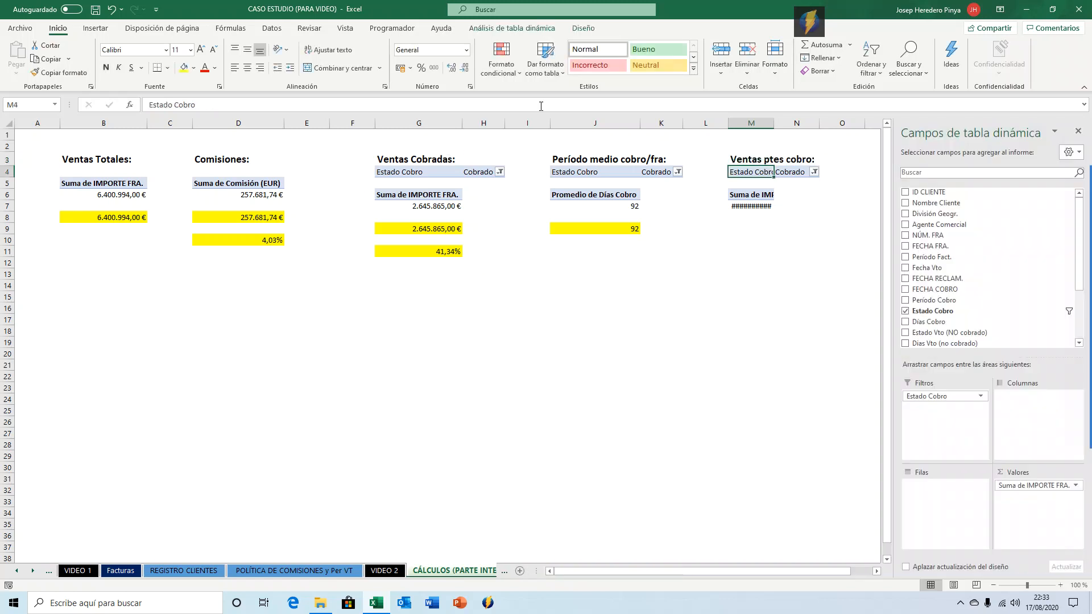
Autofit column M and filter the copied pivot's Estado Cobro field to Pte Cobro.
double_click(773, 126)
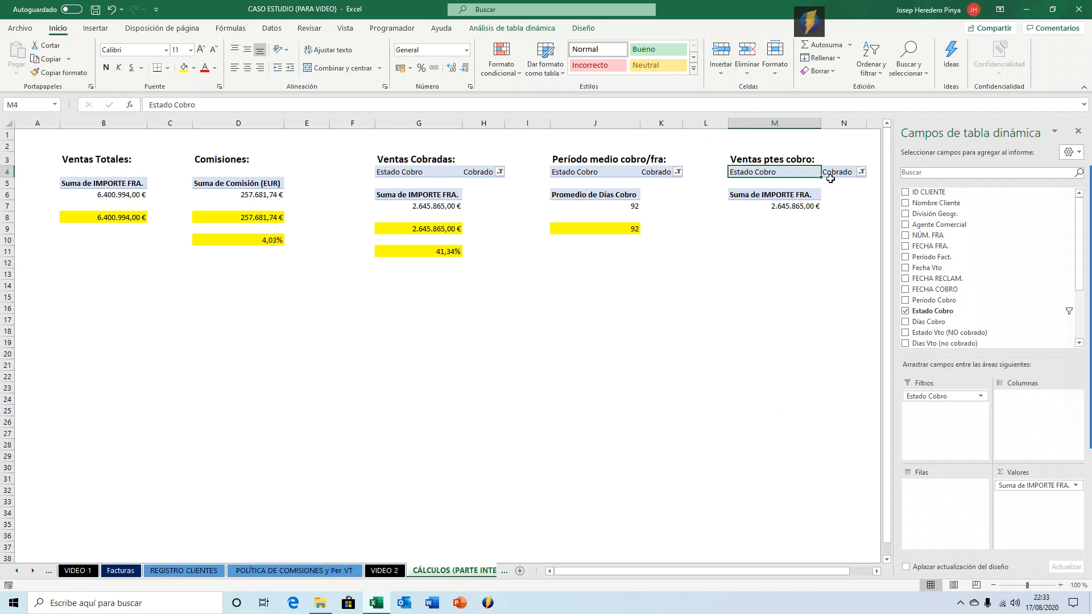
left_click(861, 172)
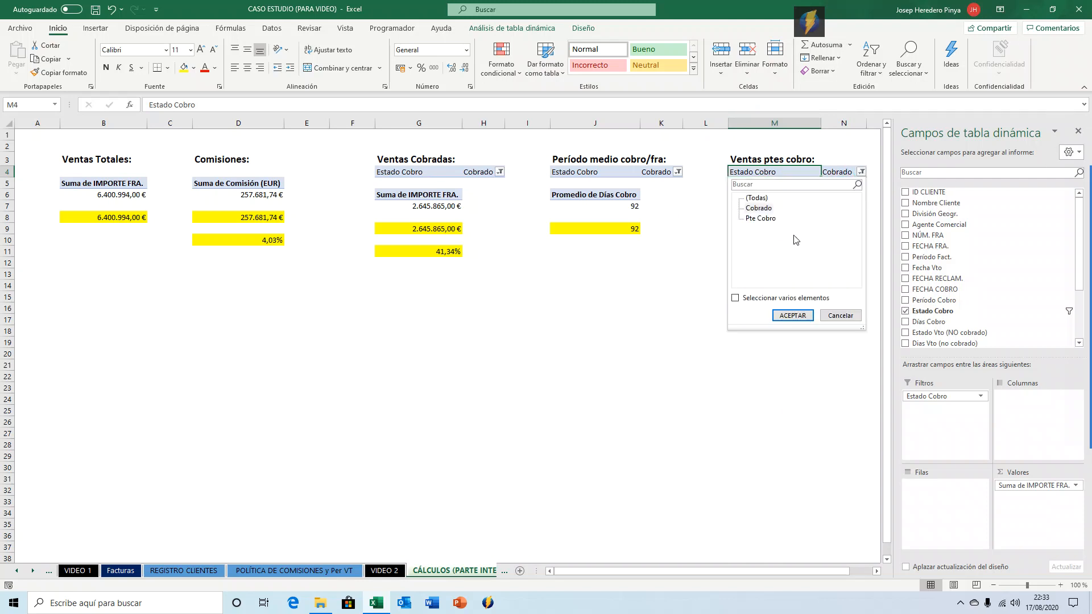
left_click(760, 218)
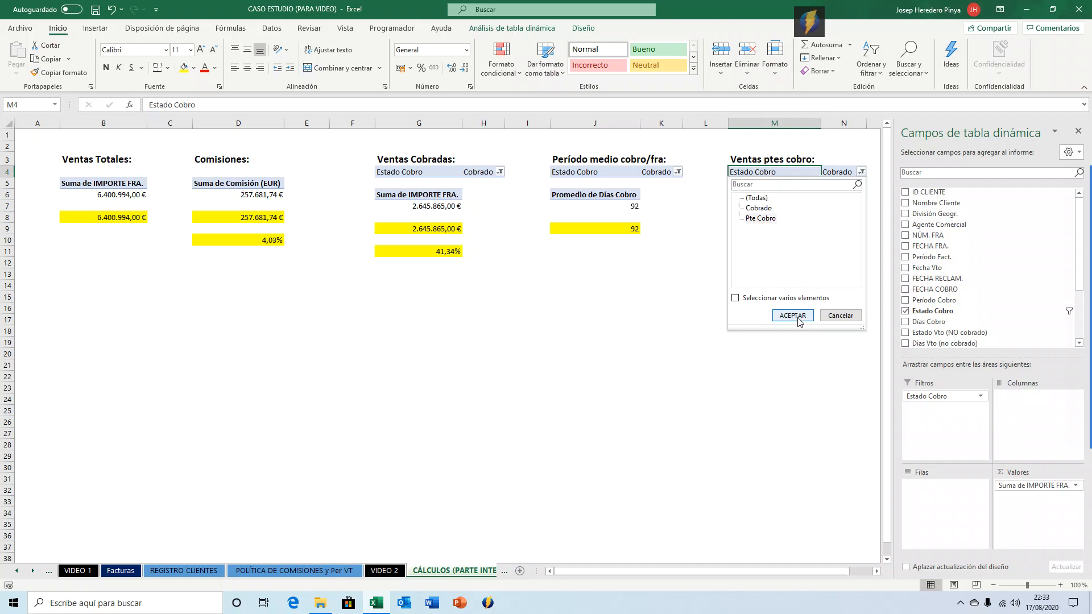
left_click(792, 315)
left_click(767, 206)
In M9, reference the pivot's pending sales total with a GETPIVOTDATA formula and format it as currency.
left_click(745, 226)
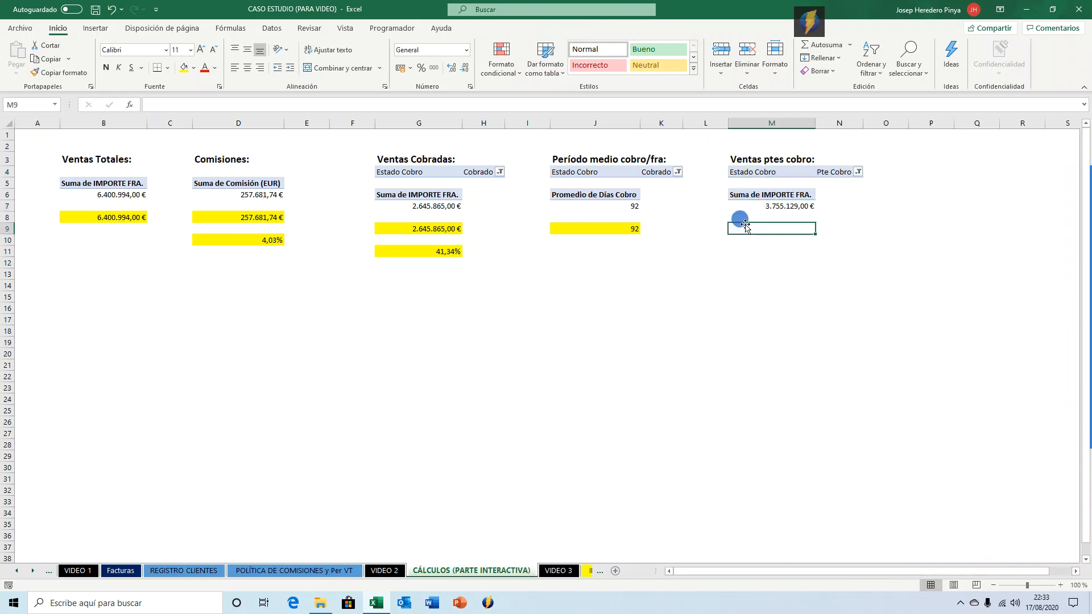
type("=")
left_click(748, 207)
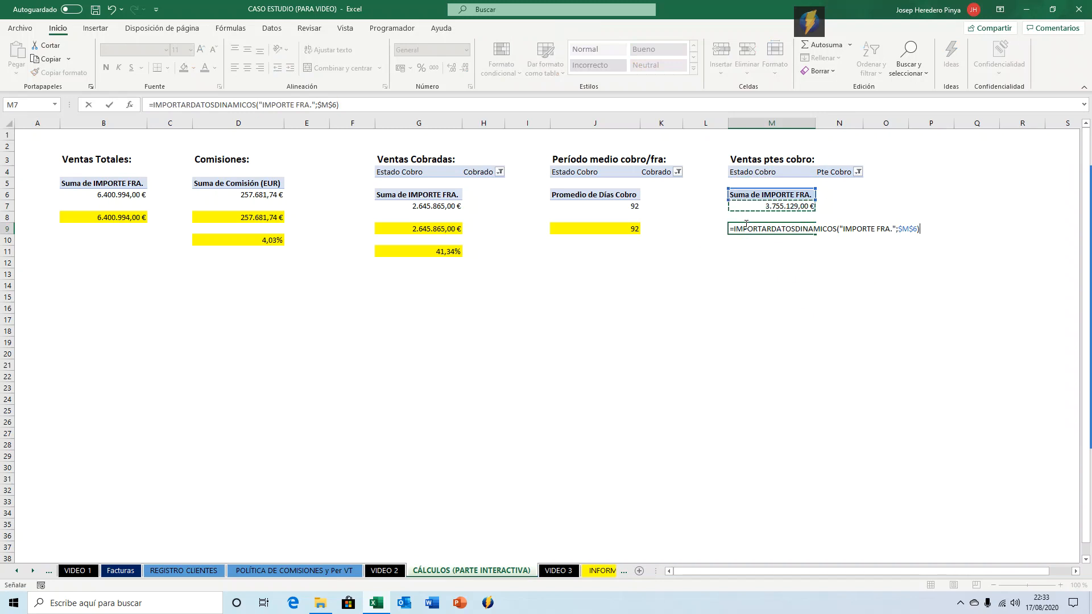
key("Return")
key("ctrl+shift+4")
In M11, divide M9 by total sales in B8 and format the result as a percentage with two decimals.
key("Down")
key("Down")
type("=")
left_click(744, 227)
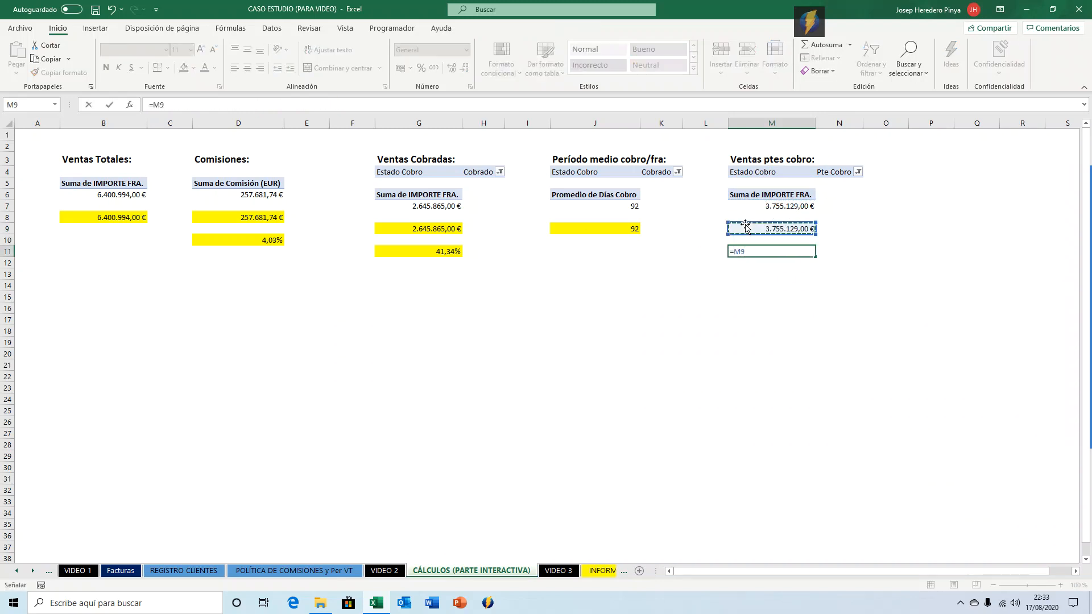
type("/")
key("Left")
key("Left")
key("Left")
key("Left")
key("Left")
key("Left")
key("Left")
key("Left")
key("Left")
key("Left")
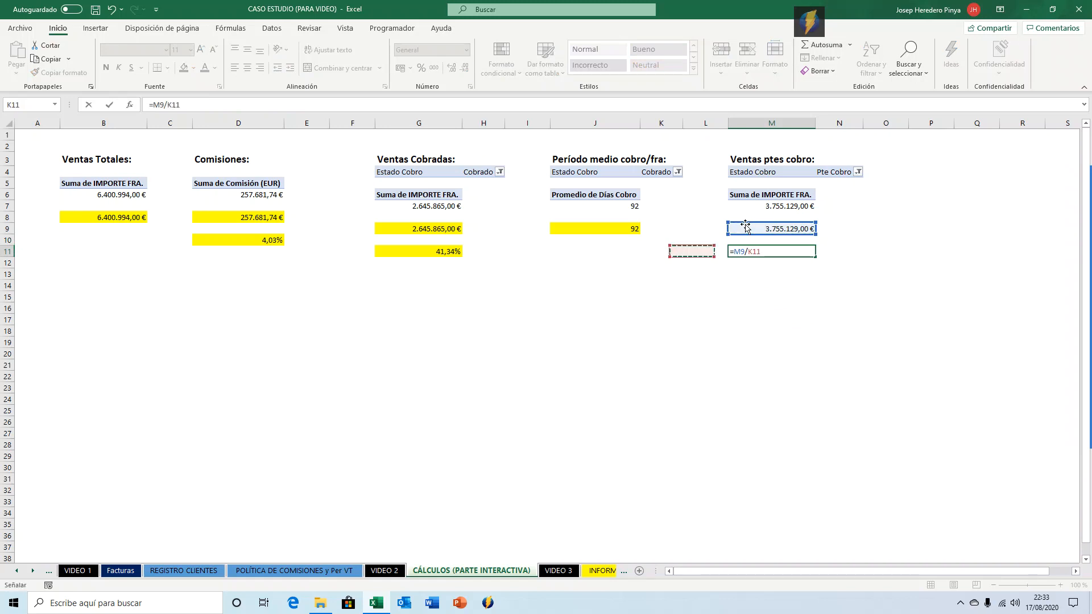
key("Up")
key("Up")
key("Left")
key("Up")
key("ctrl+Return")
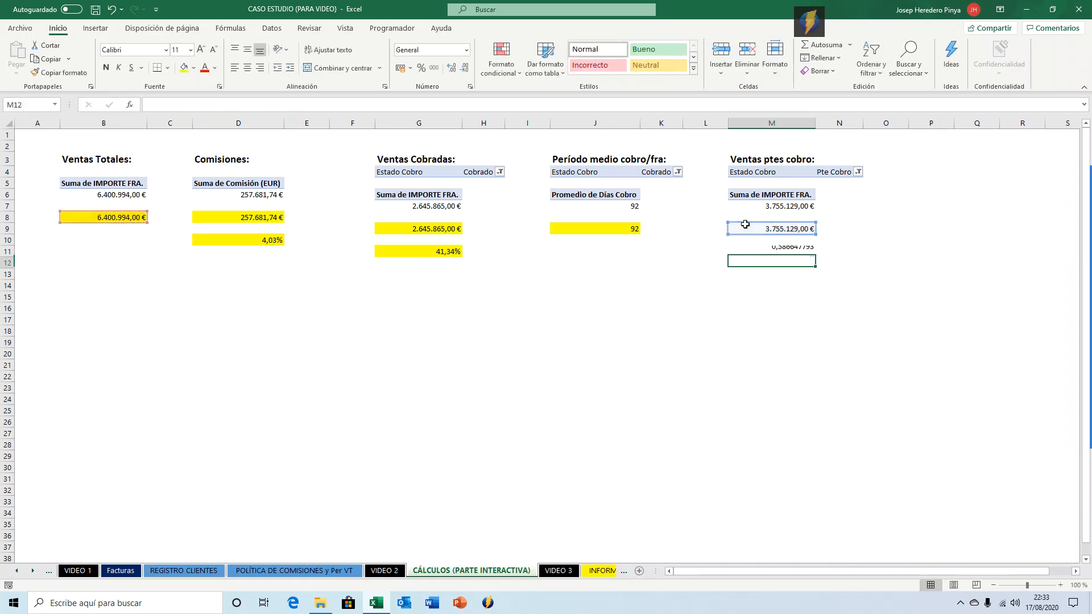
key("ctrl+shift+5")
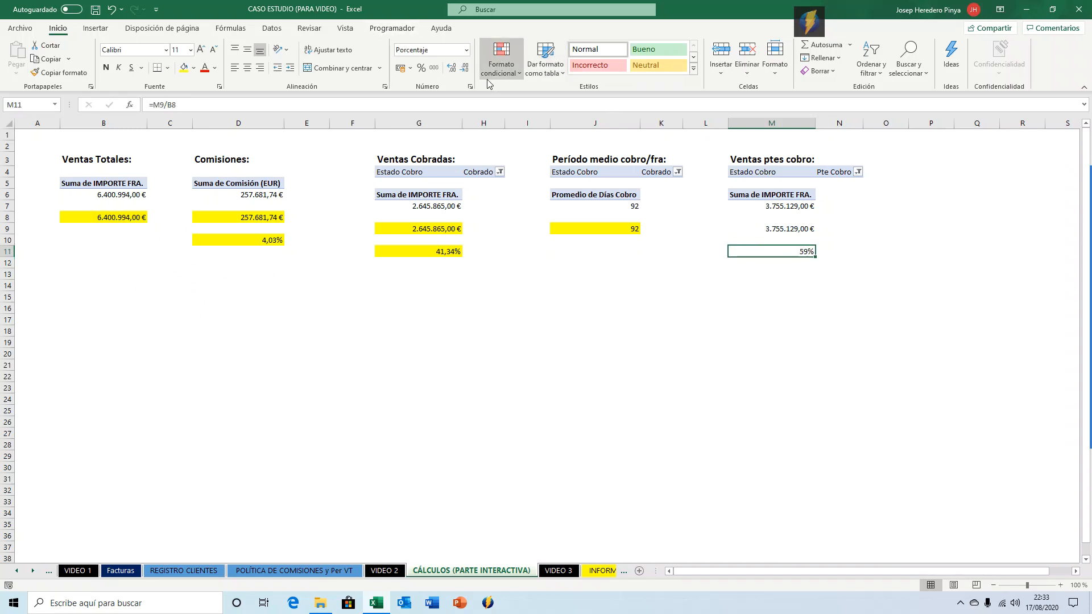
left_click(451, 68)
left_click(452, 67)
Fill M9 and M11 yellow to match the other summary blocks.
left_click(458, 252)
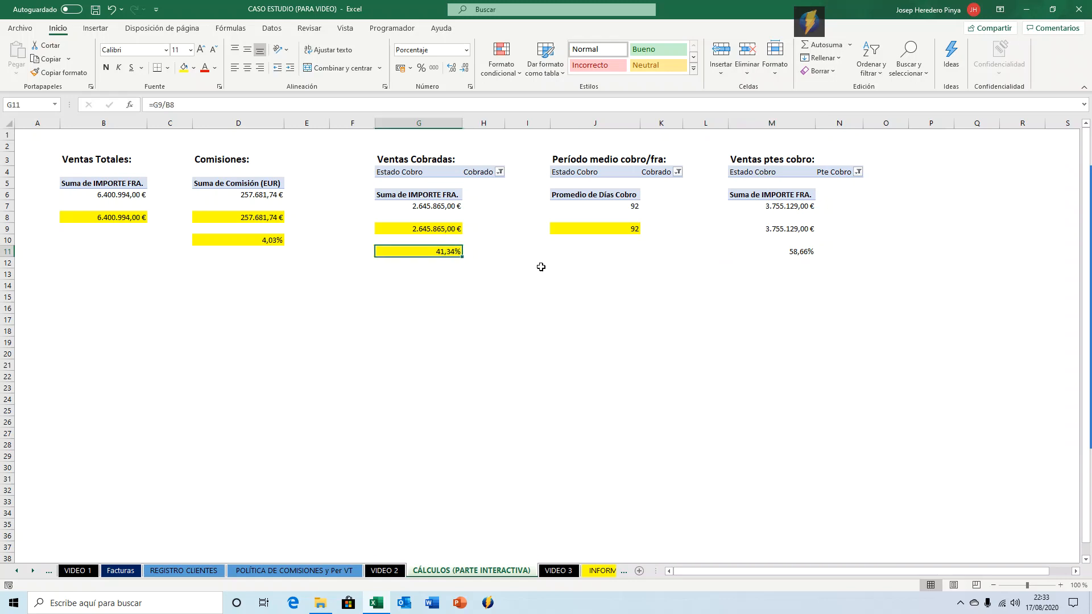
left_click(780, 251, "ctrl")
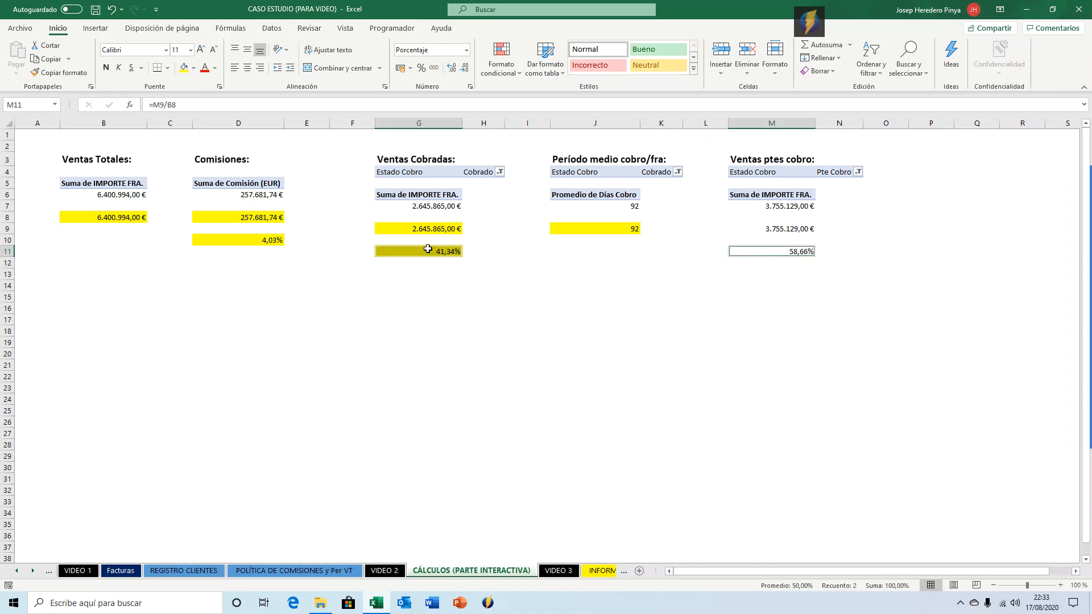
left_click(790, 230)
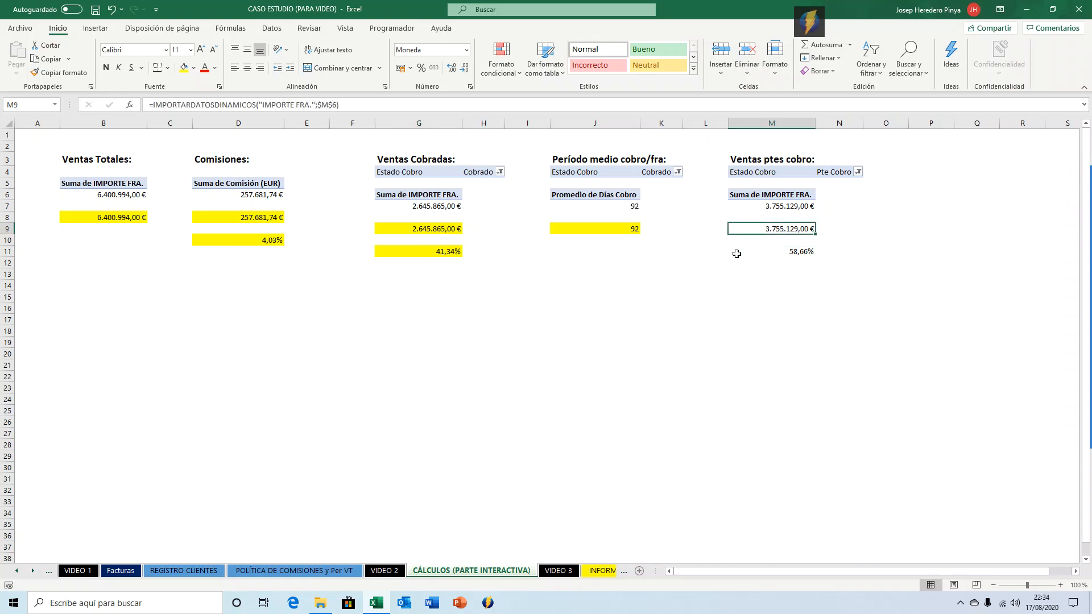
left_click(187, 68)
left_click(799, 252)
left_click(184, 68)
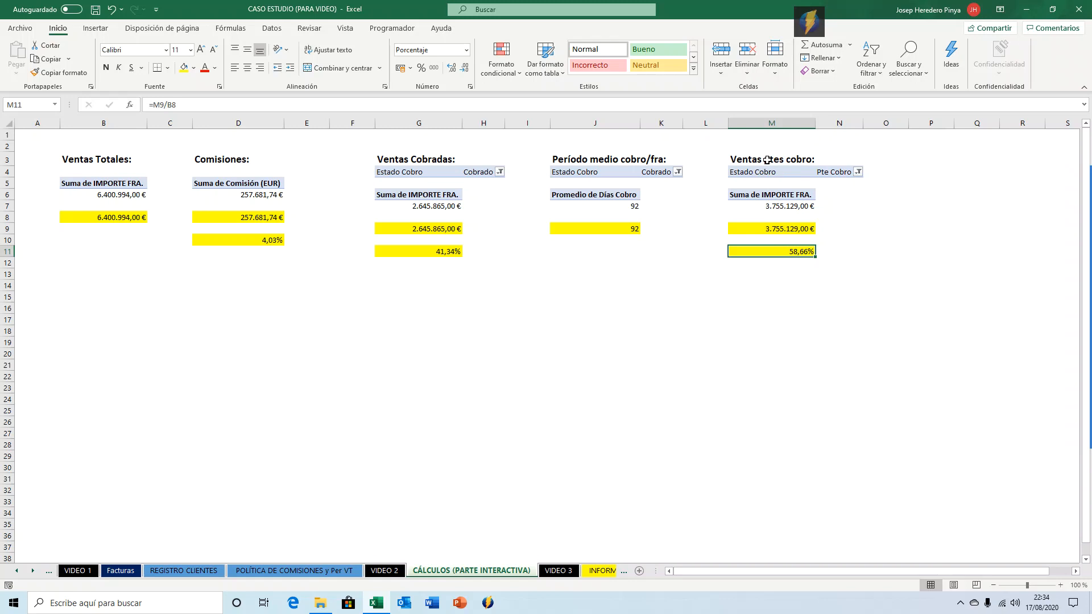
left_click_drag(738, 160, 783, 246)
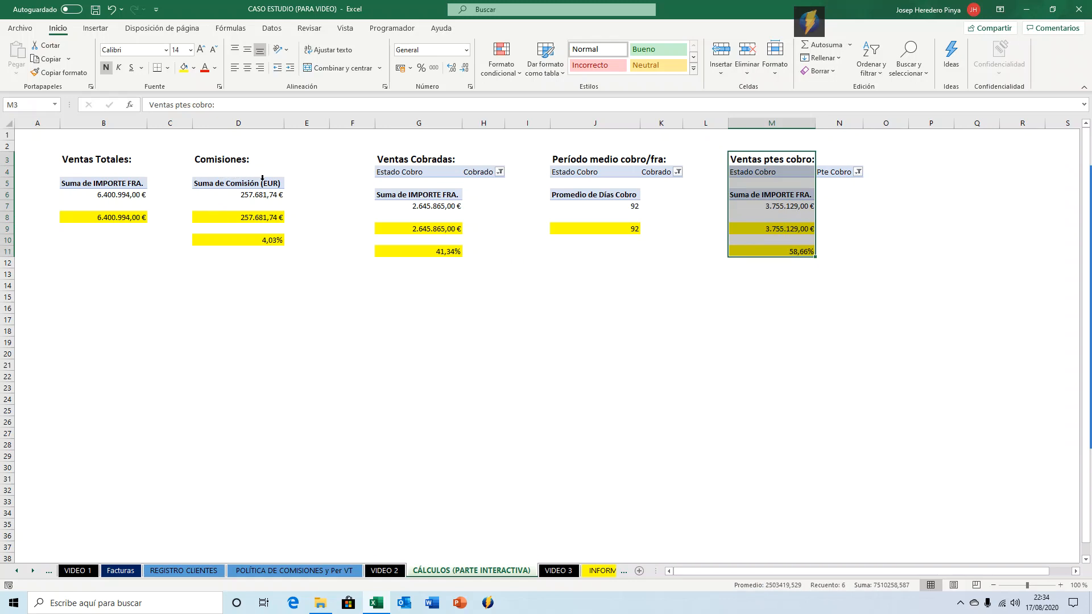
left_click_drag(419, 159, 651, 253)
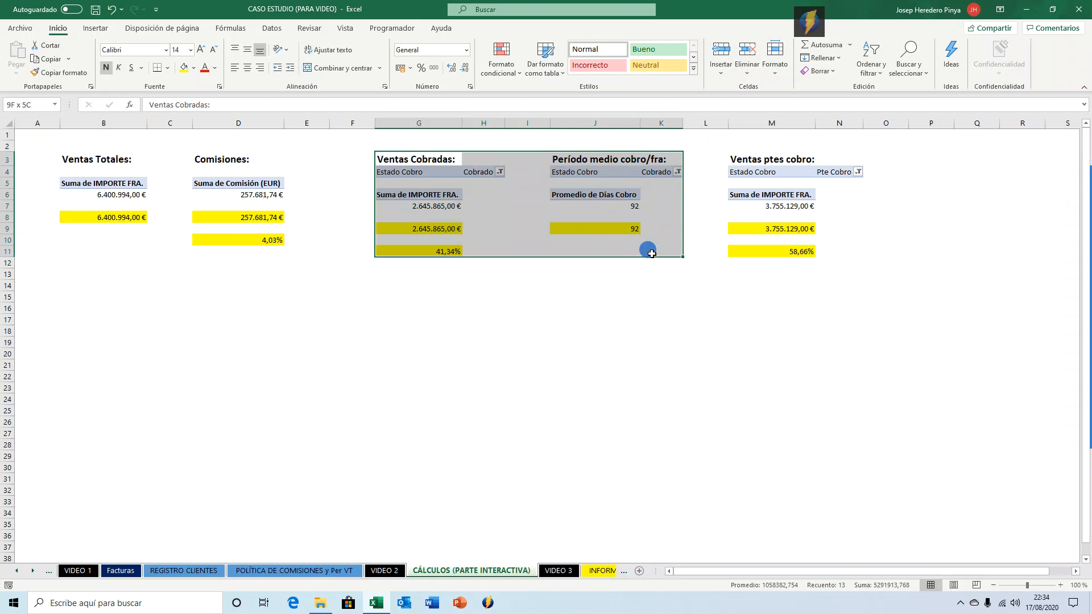
left_click_drag(771, 159, 773, 254)
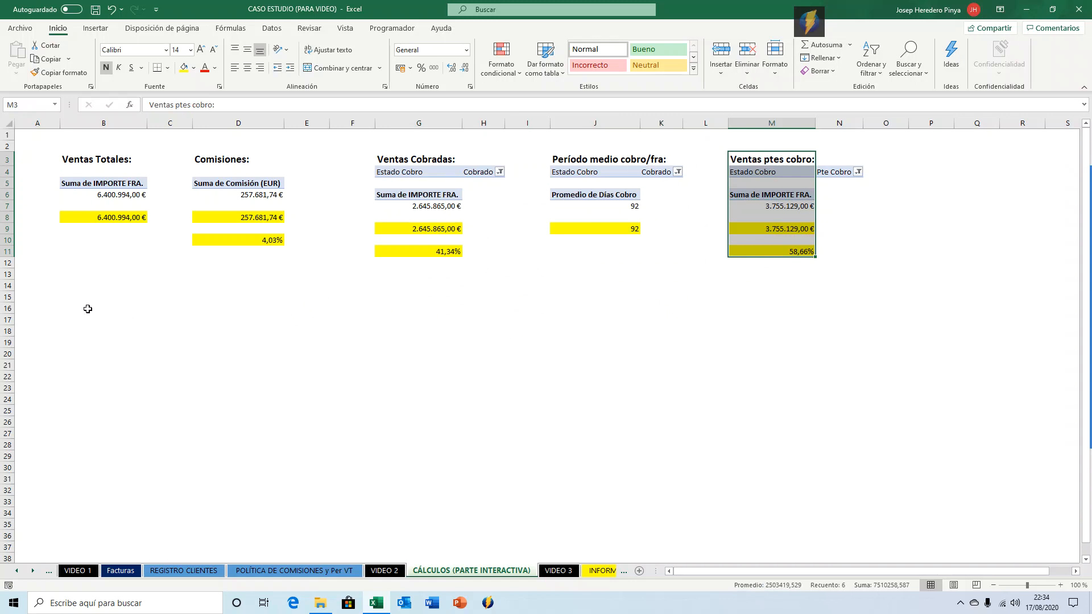
left_click(95, 328)
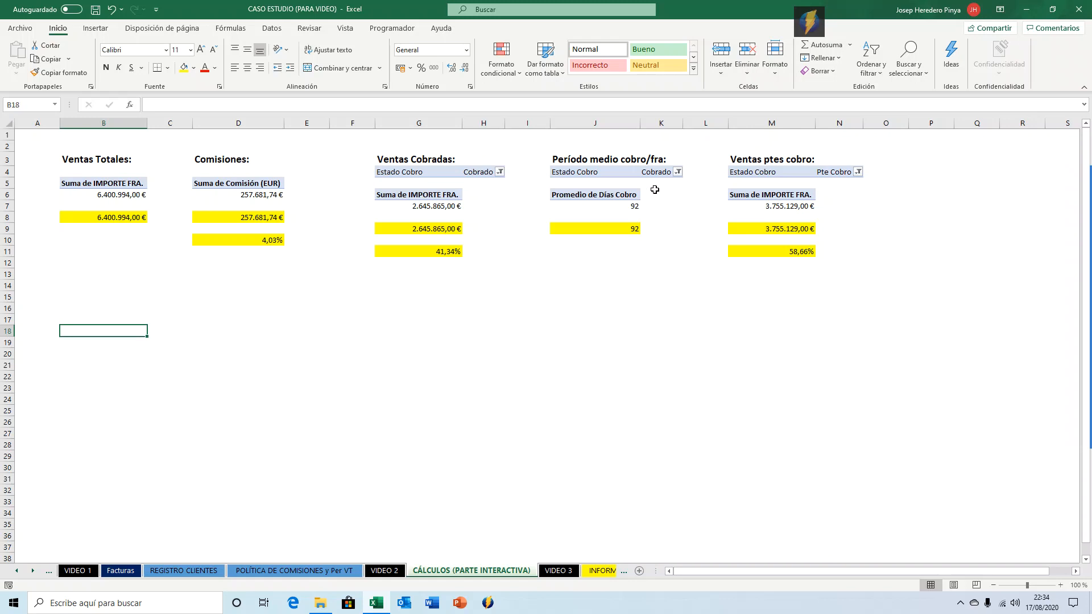
Copy the 'Ventas ptes cobro:' heading from M3 and paste it into B18.
left_click(773, 158)
key("ctrl+c")
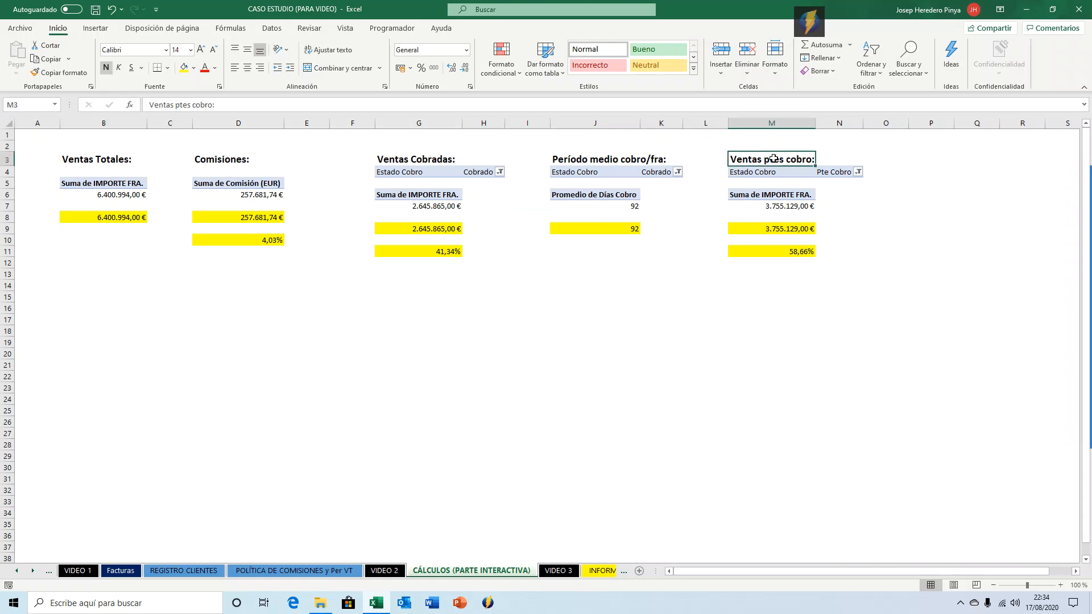
key("Left")
key("Left")
key("Left")
key("Down")
key("Down")
key("Down")
key("Down")
key("Down")
key("Down")
key("Down")
key("Down")
key("Down")
key("Down")
key("Down")
key("Down")
key("Down")
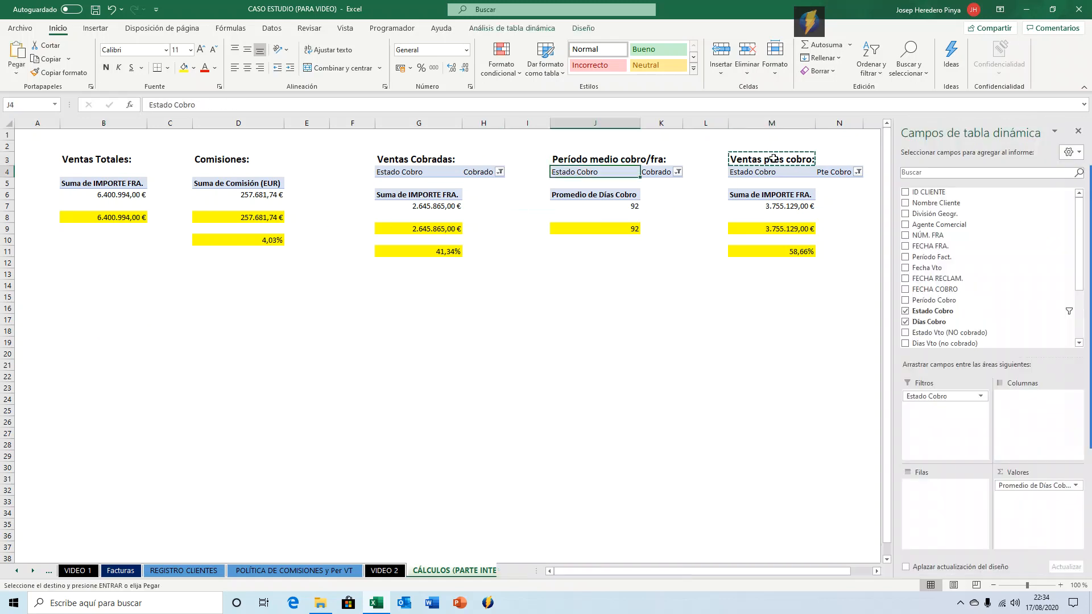
key("Left")
key("Left")
key("Left")
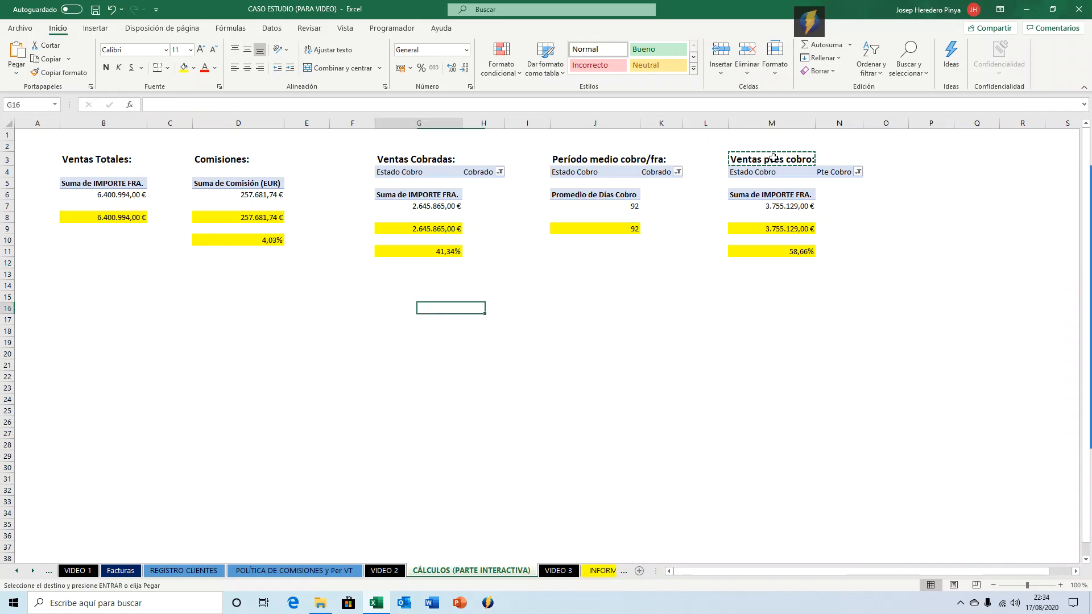
key("Left")
key("Left")
key("Left")
key("Left")
key("Left")
key("Down")
key("Down")
key("Return")
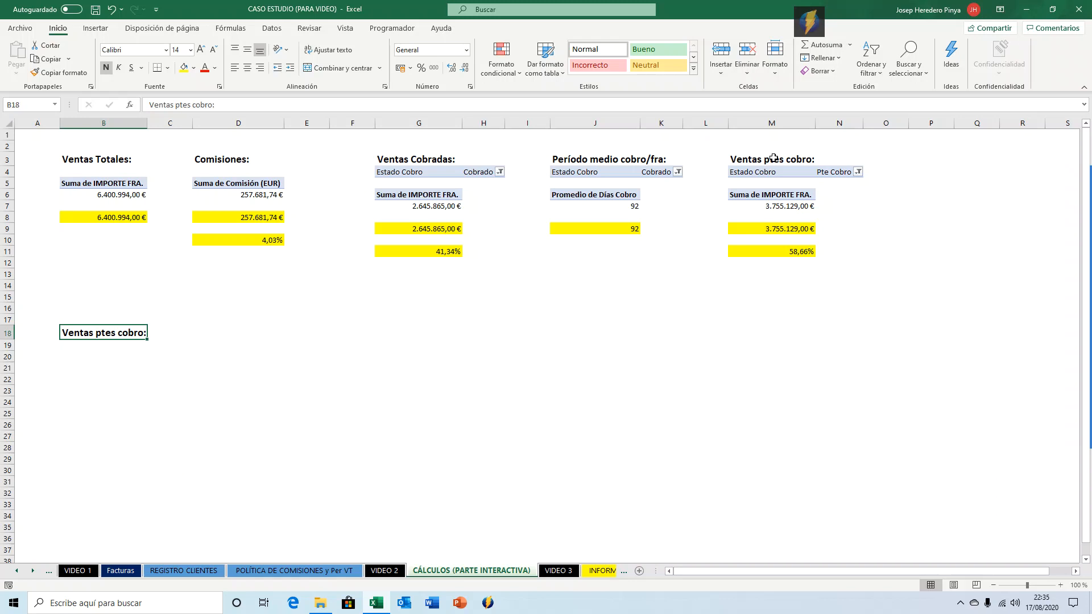
Replace the B18 heading with 'VENCIDO VS NO VENCIDO (PTE COBRO):'.
type("f")
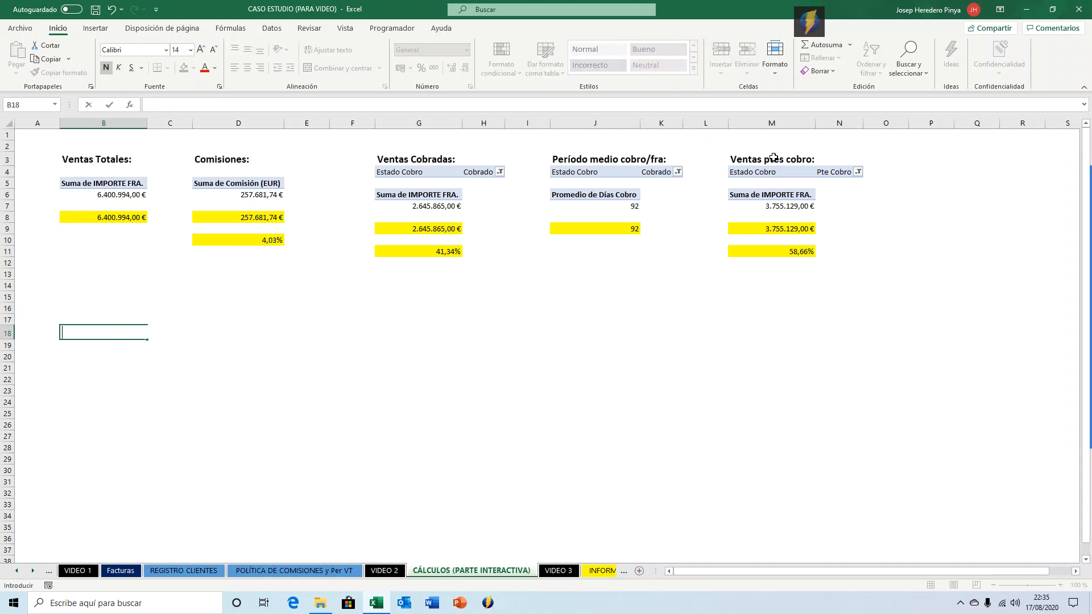
type("actuy")
key("BackSpace")
key("BackSpace")
key("BackSpace")
key("BackSpace")
key("BackSpace")
key("BackSpace")
type("VENCIDO VS NO VENCIDO")
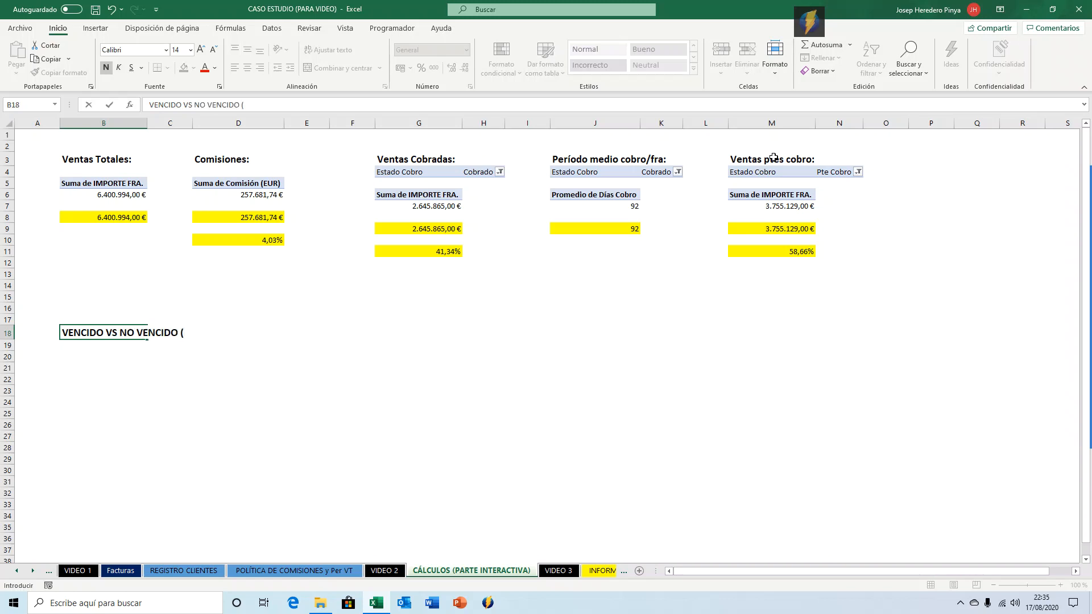
type(" (PTE COBRO):")
key("Return")
key("Return")
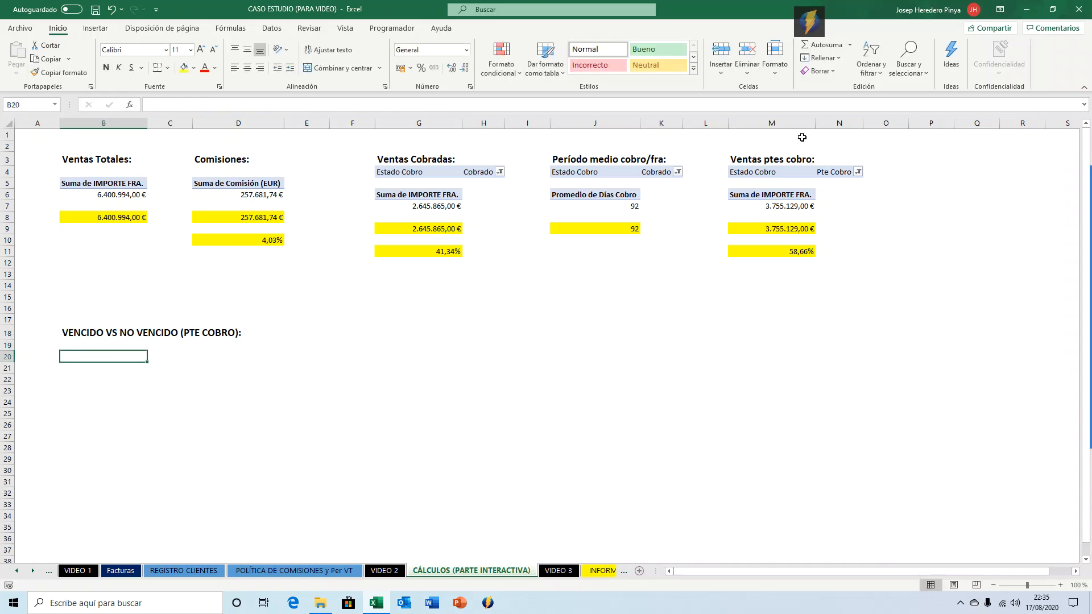
Insert a new pivot table from the facturas table at B23 on the current sheet.
left_click(108, 33)
left_click(88, 372)
left_click(84, 389)
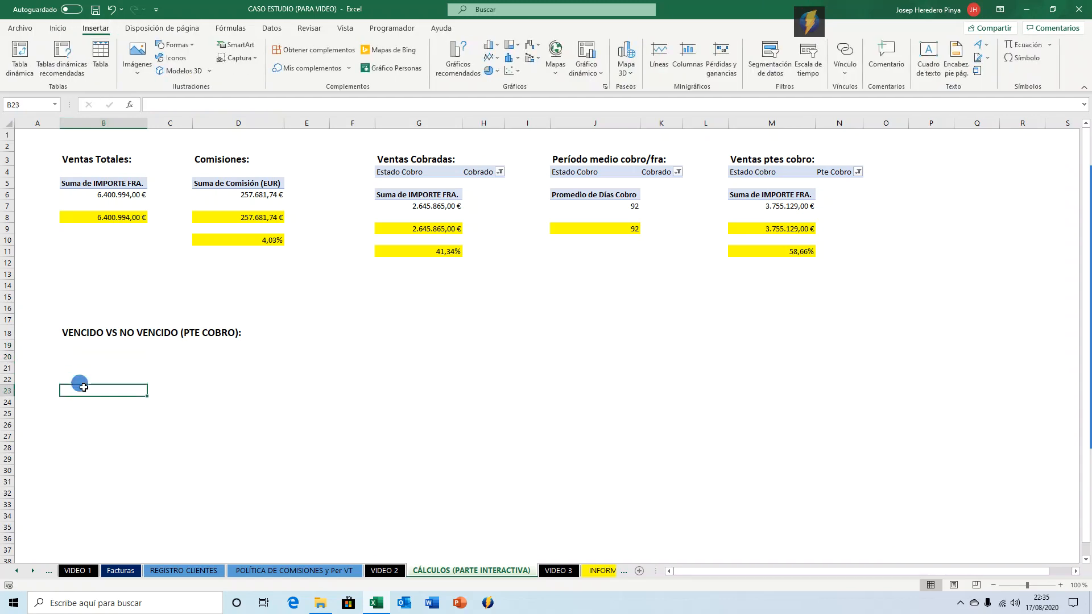
left_click(11, 57)
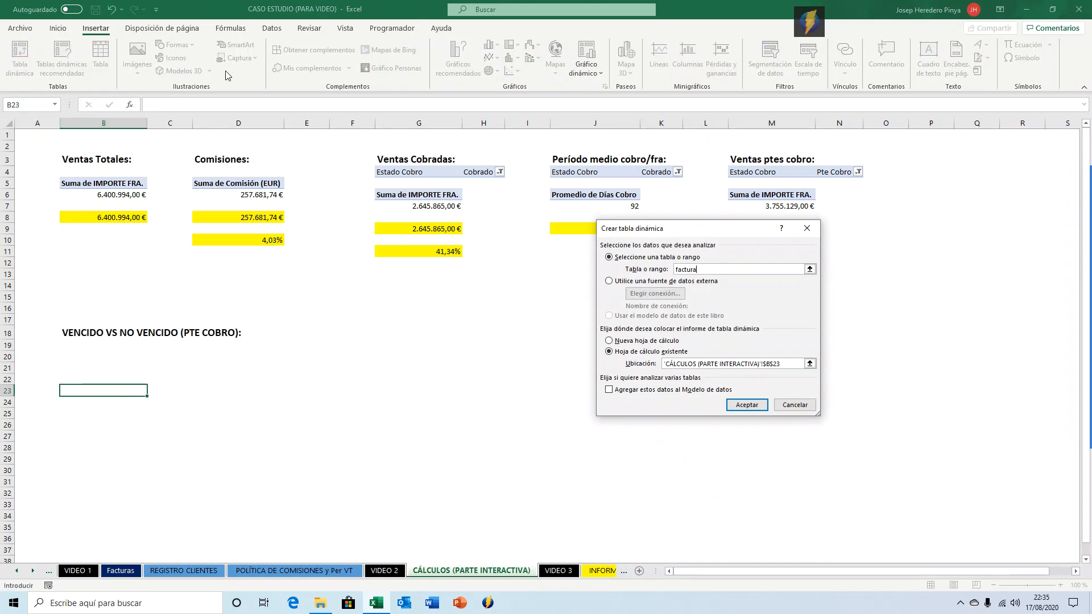
type("facturas")
key("Return")
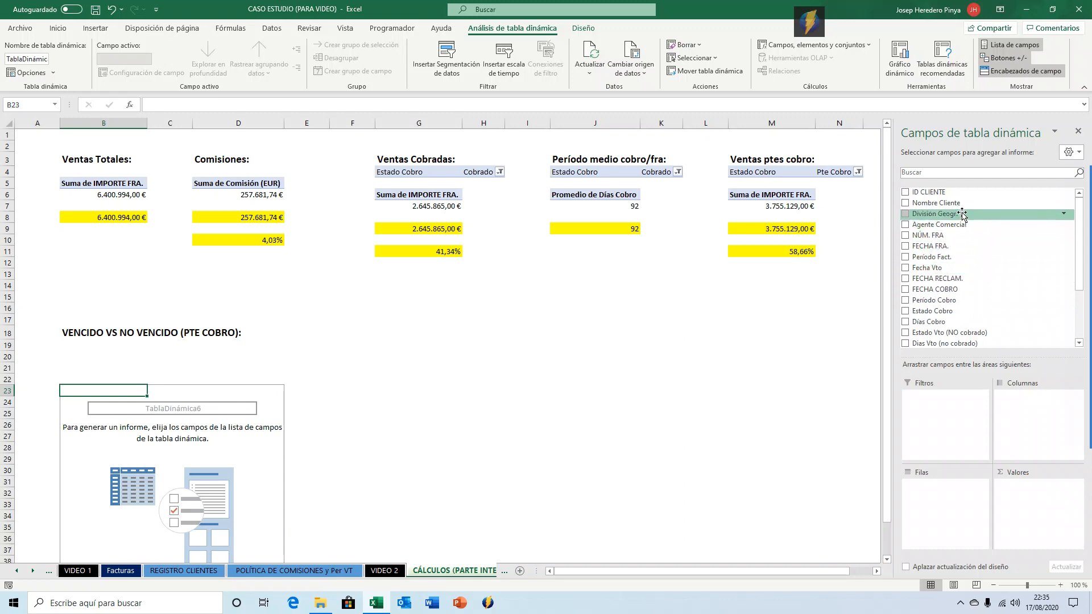
Add Estado Cobro as a report filter and set it to Pte Cobro.
left_click_drag(935, 311, 949, 399)
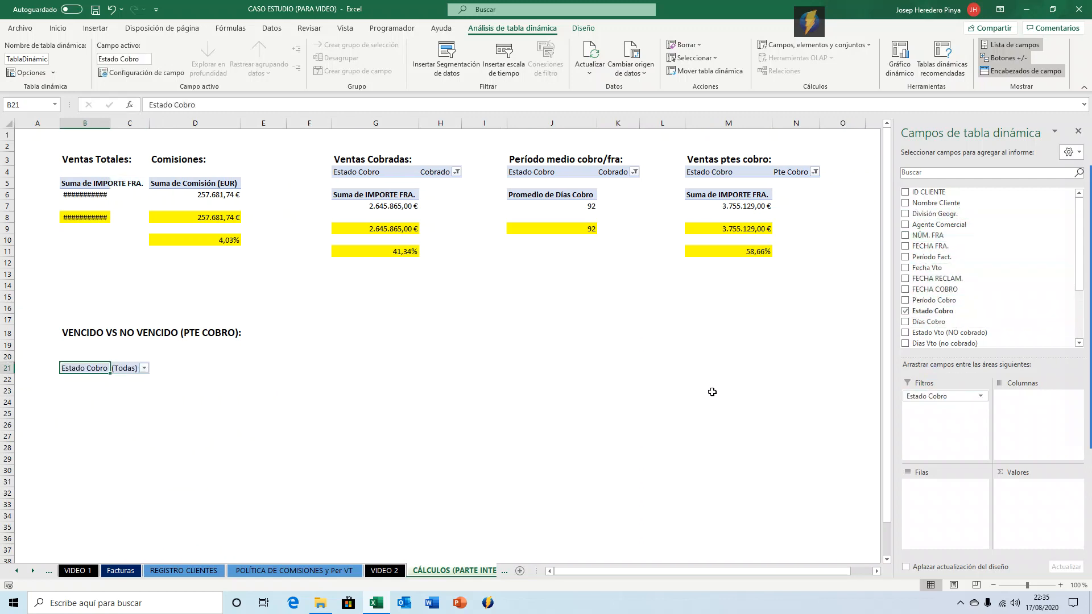
left_click(144, 369)
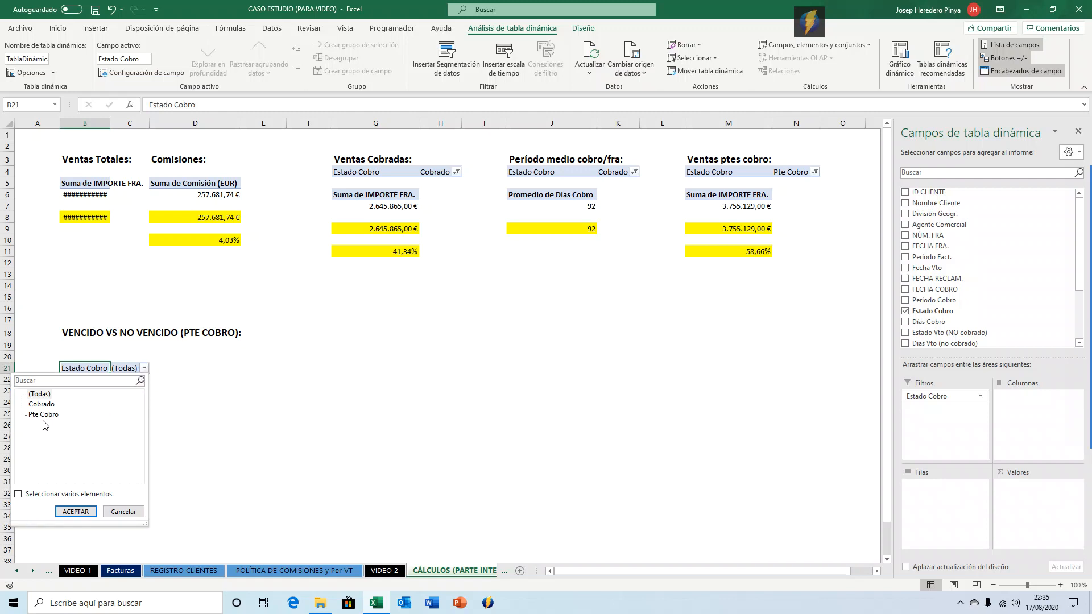
left_click(43, 415)
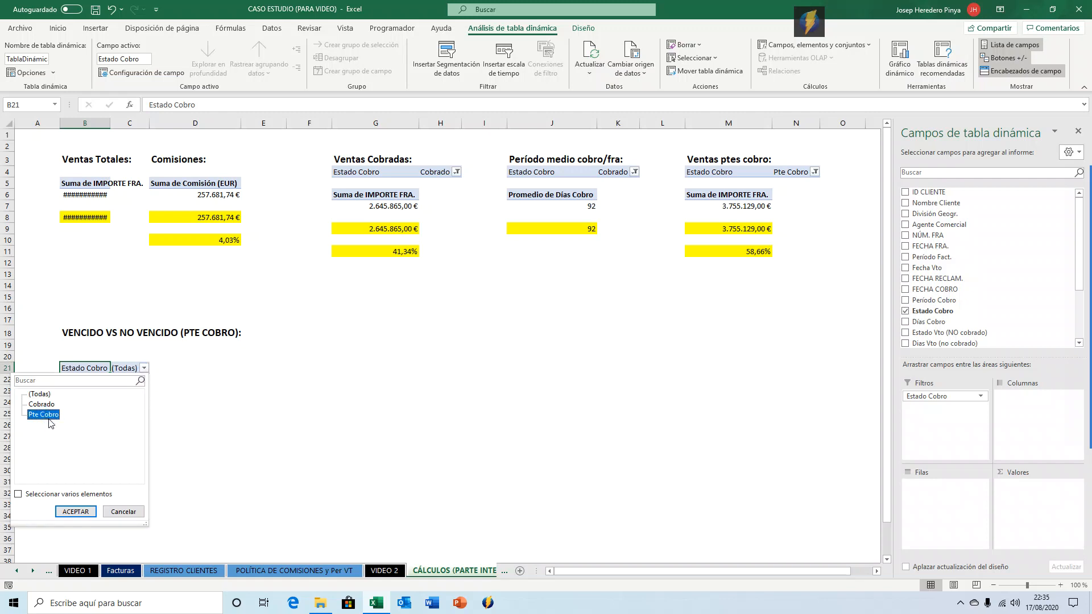
left_click(75, 511)
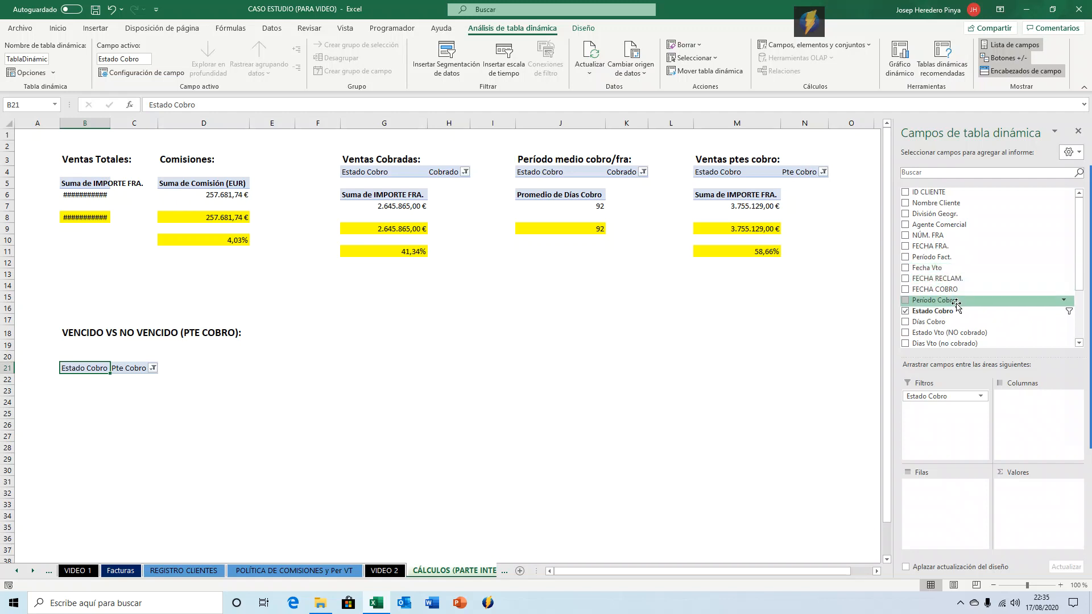
scroll(953, 307, "down", 2)
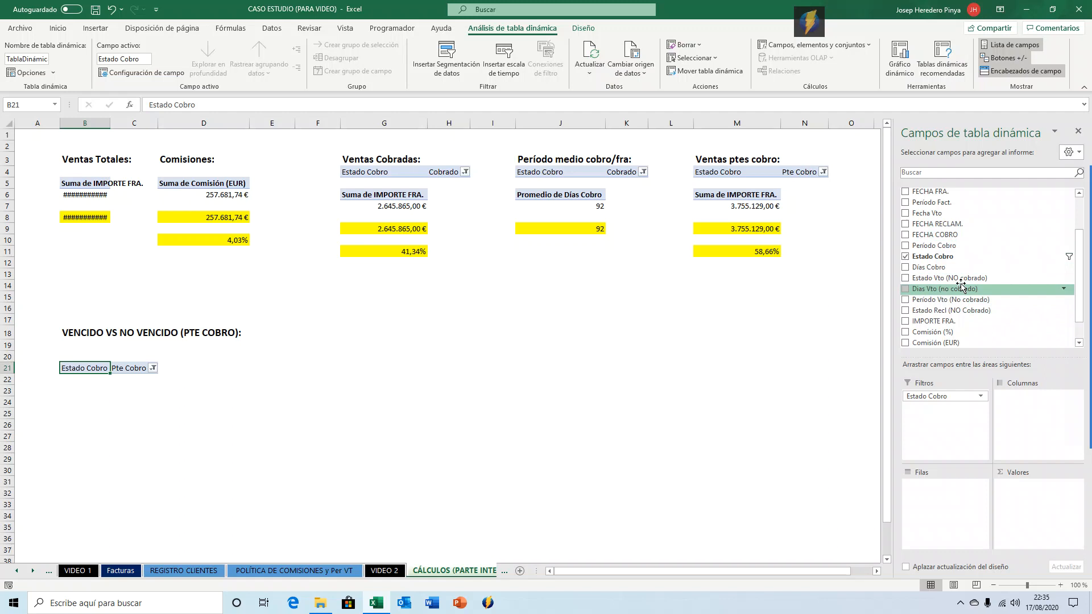
Add Estado Vto (NO cobrado) as rows and the sum of IMPORTE FRA. as values, formatting the amounts as currency.
left_click_drag(960, 280, 944, 489)
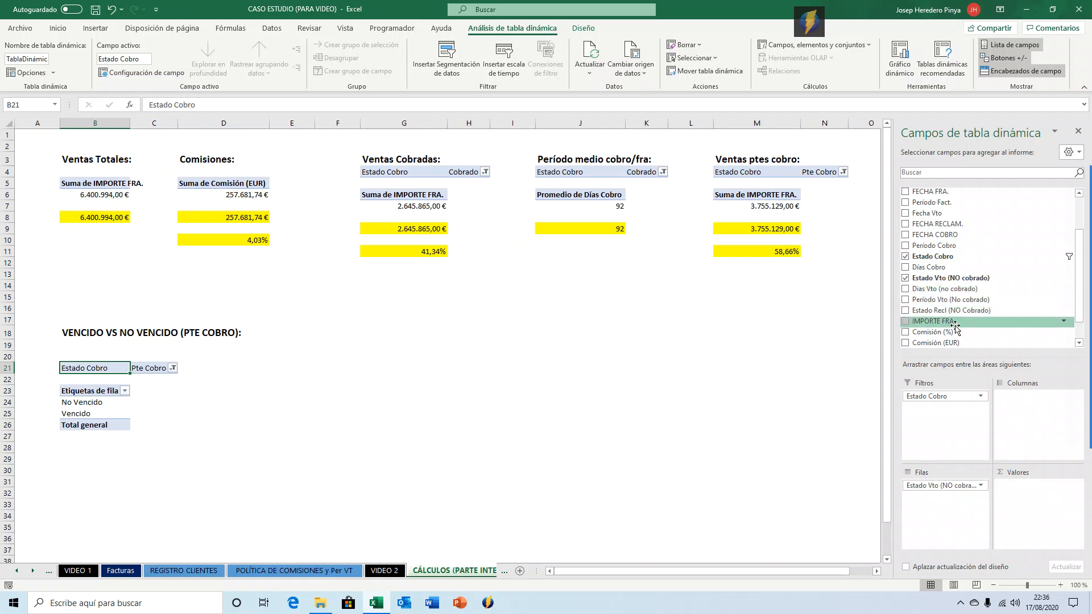
left_click_drag(951, 328, 1012, 492)
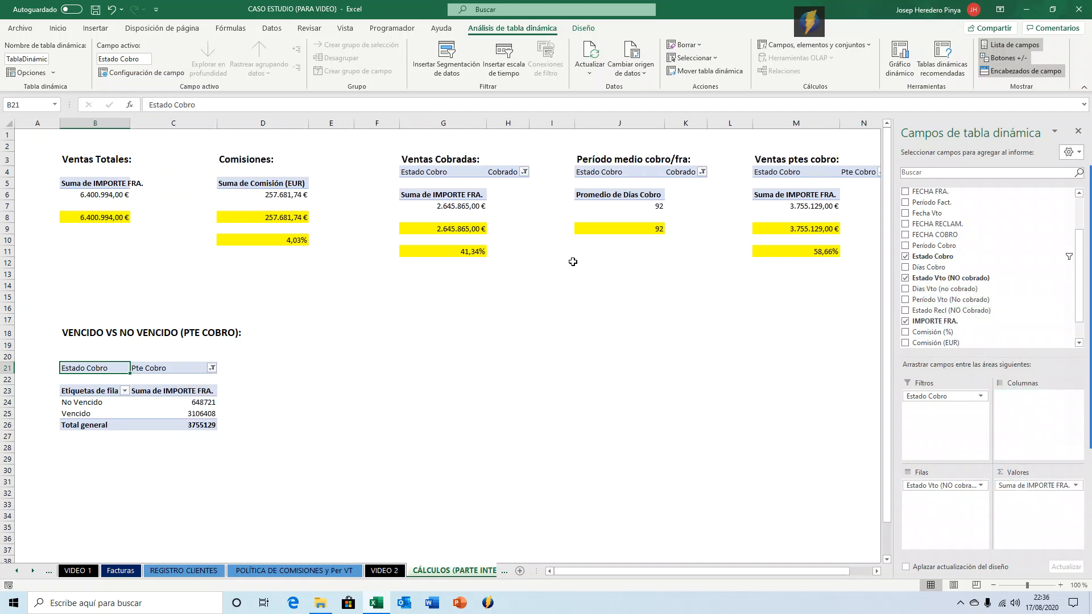
mouse_move(217, 399)
left_mouse_down()
mouse_move(214, 424)
mouse_move(212, 411)
left_mouse_up()
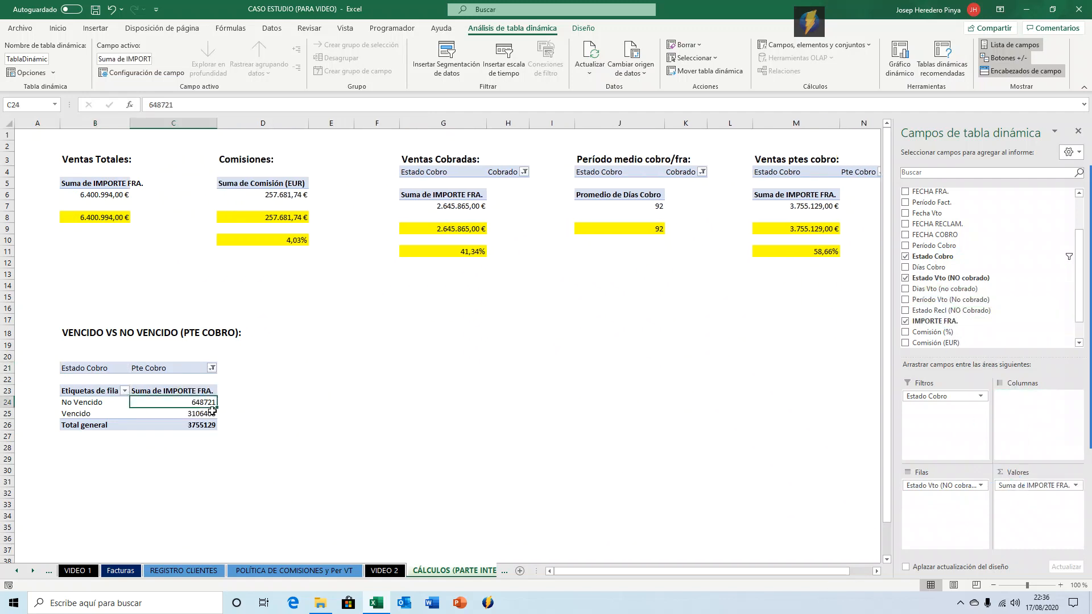
key("ctrl+shift+4")
Rename the pivot table's row-label header to 'Estado'.
key("Left")
key("Up")
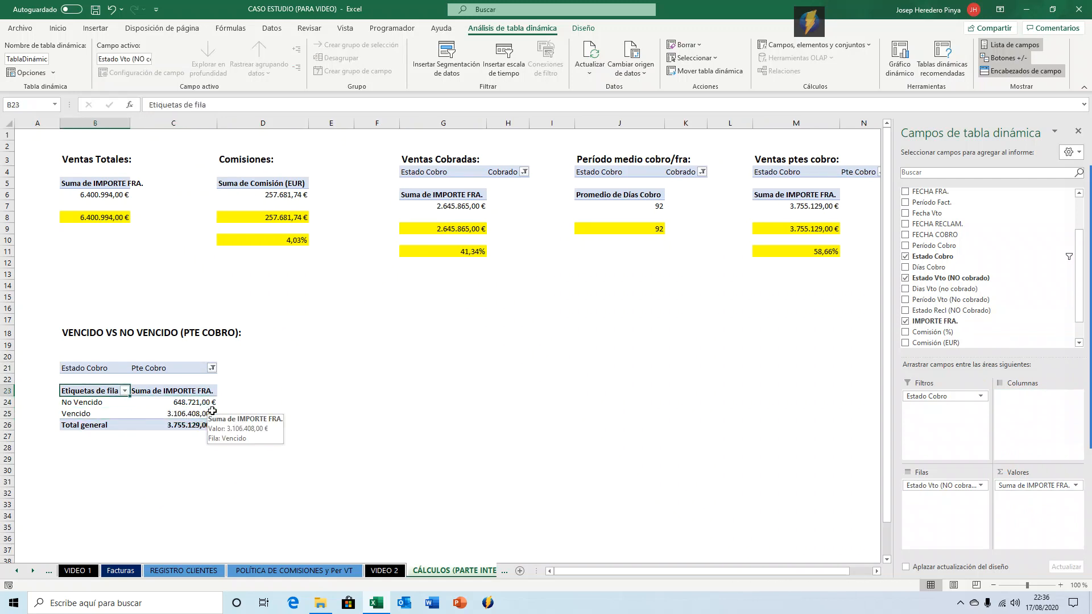
type("Estado")
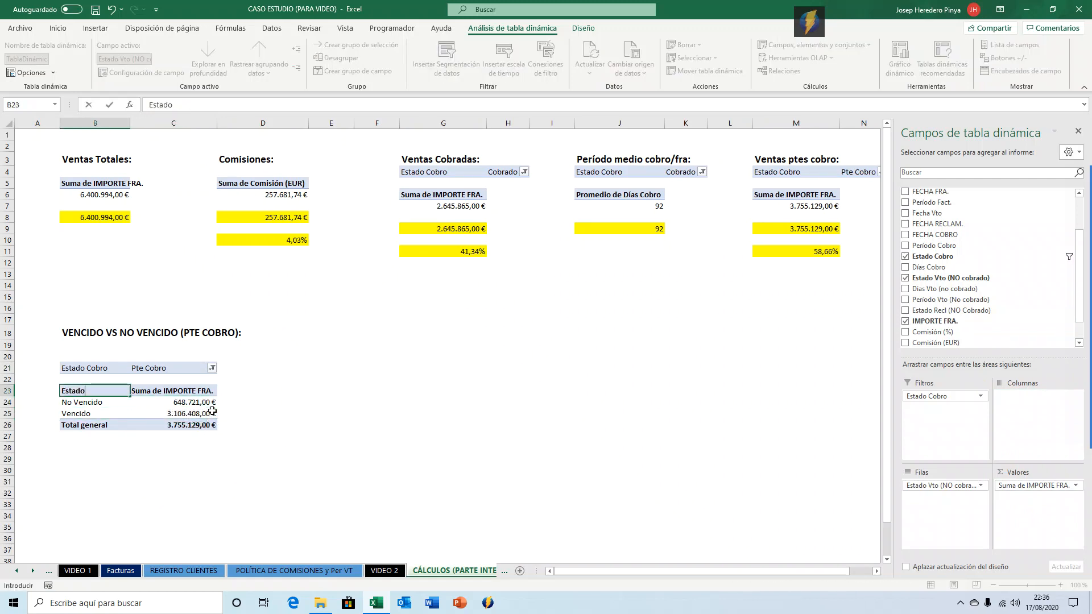
key("Tab")
Inspect the formula of the pending-sales total in M9.
key("Down")
key("Down")
key("Down")
key("Left")
key("Right")
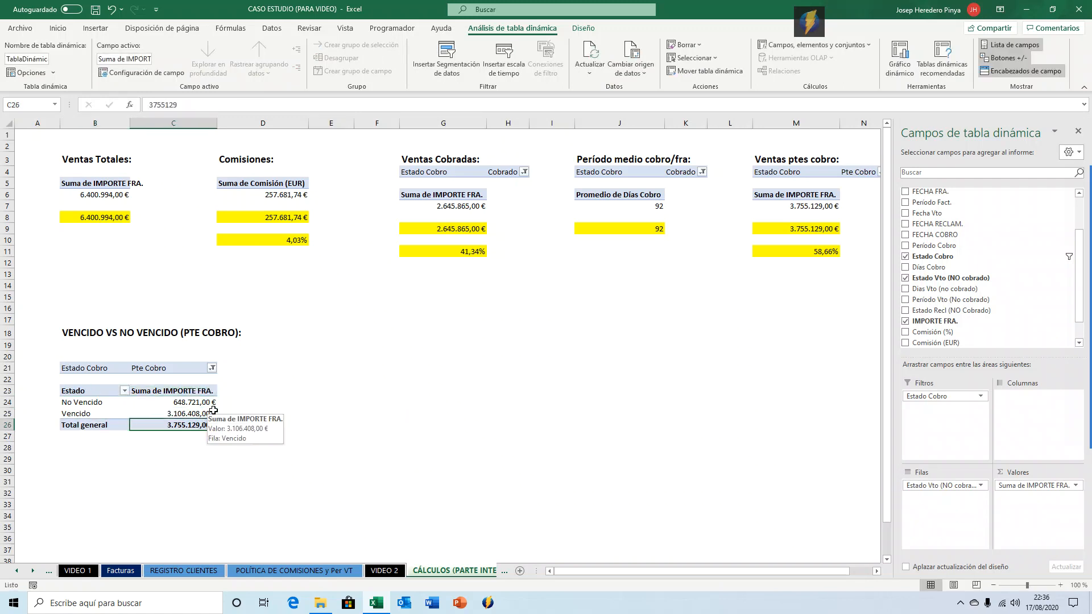
left_click(822, 230)
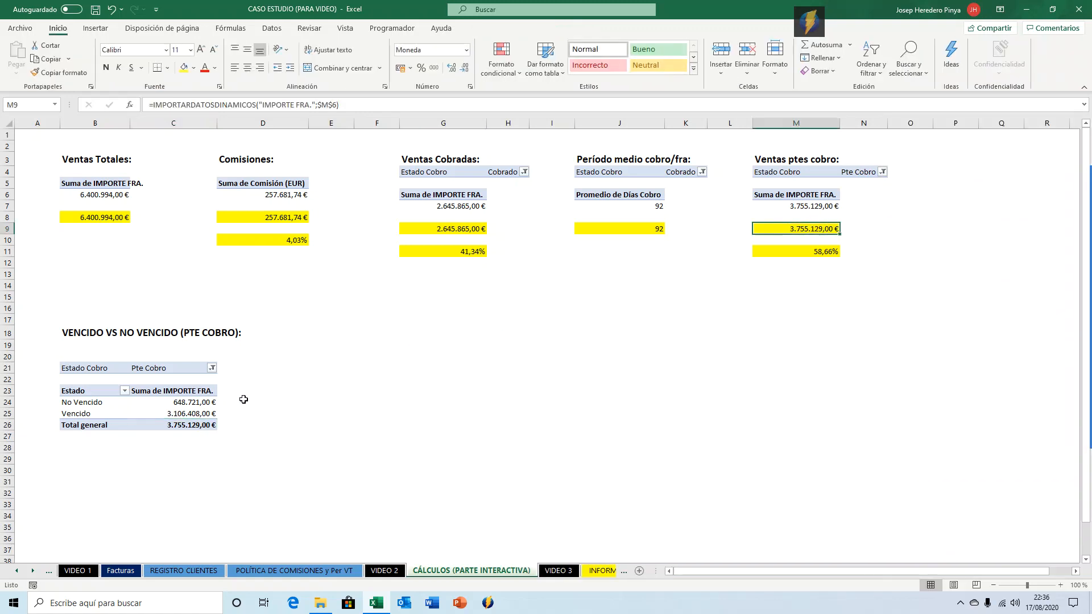
left_click(252, 400)
left_click(86, 448)
Link D24 and D25 to the pivot table's No Vencido and Vencido amounts.
left_click(276, 400)
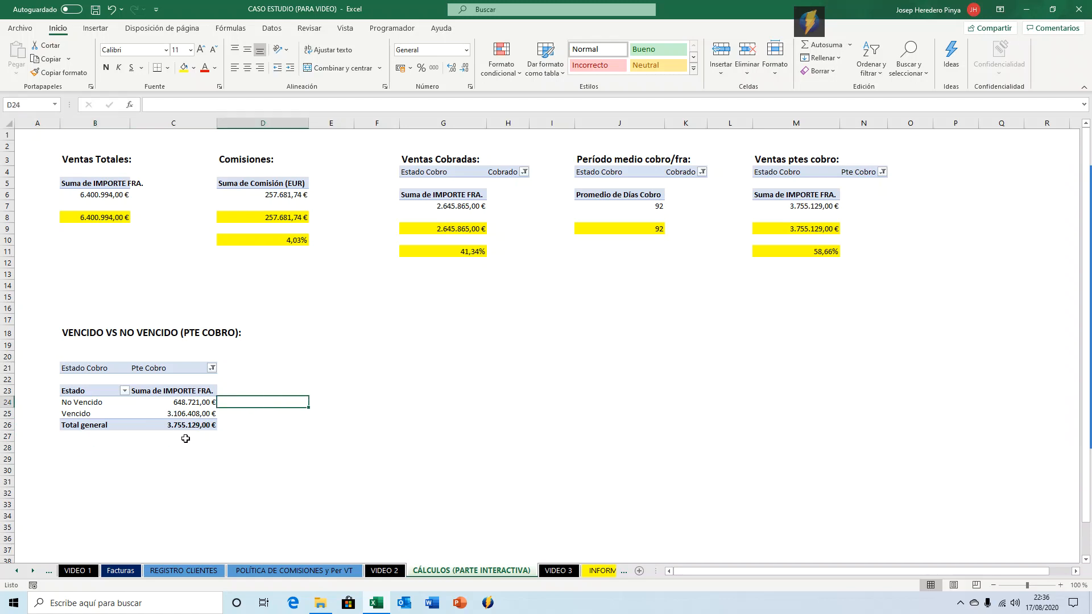
type("=")
key("Left")
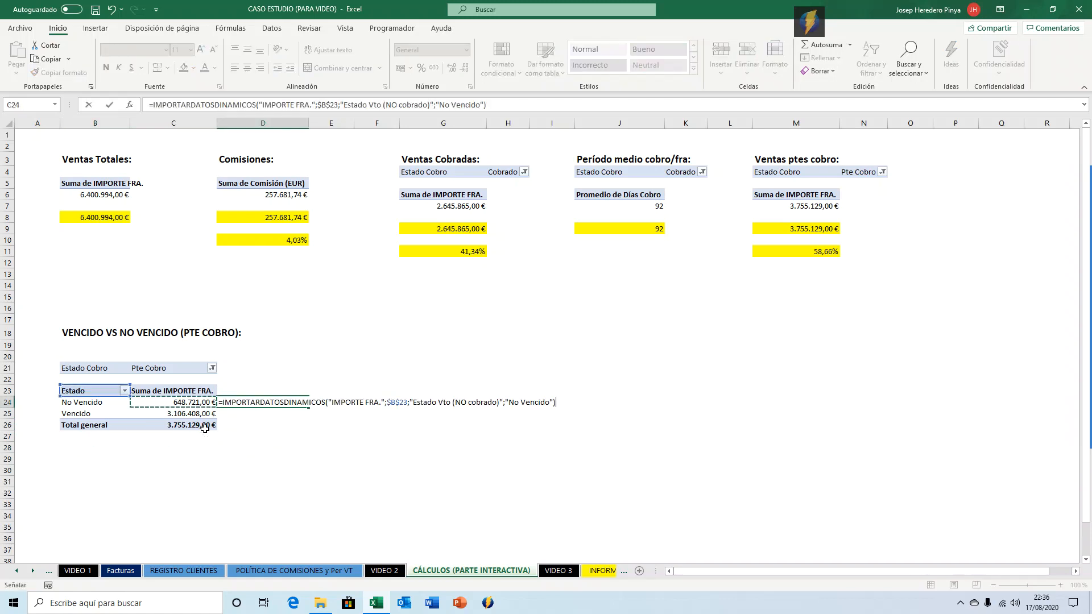
key("Return")
type("=")
key("Left")
key("Return")
Format D24:D25 as currency with a yellow fill.
key("Up")
key("Up")
key("shift+Down")
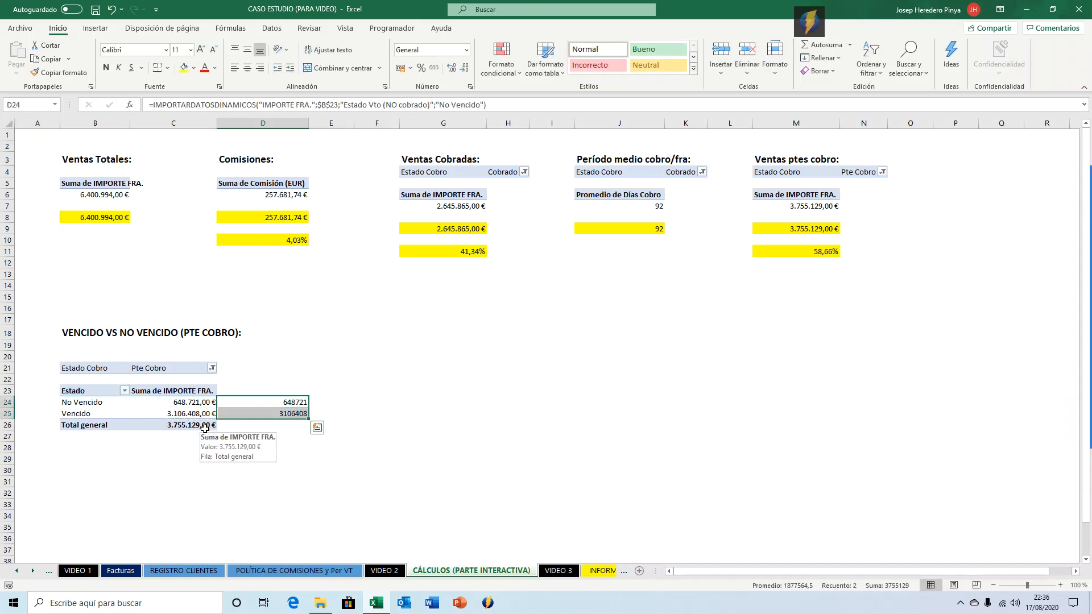
key("ctrl+shift+4")
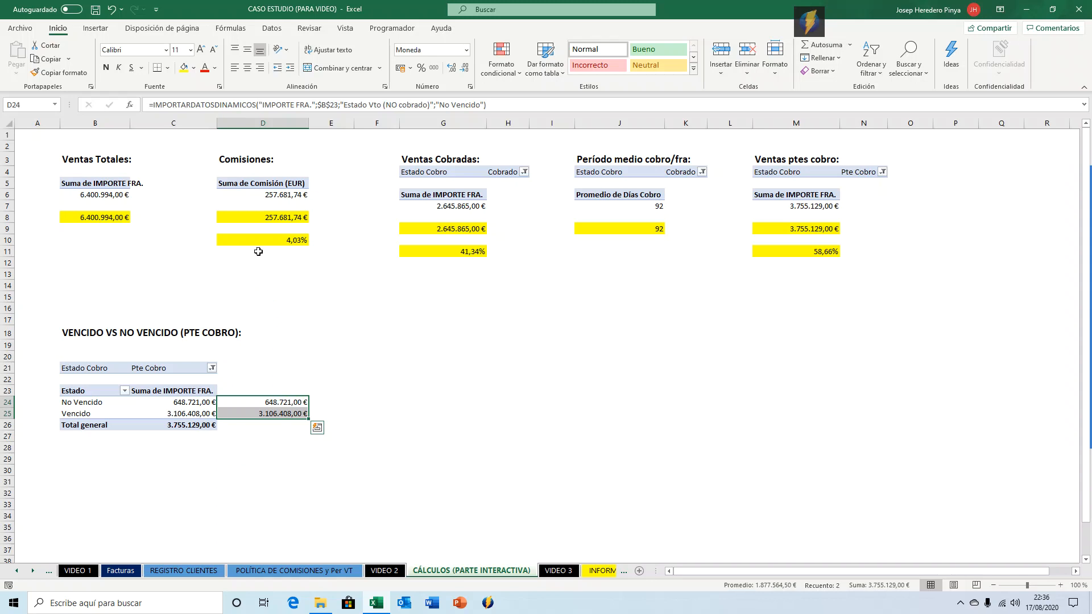
left_click(184, 67)
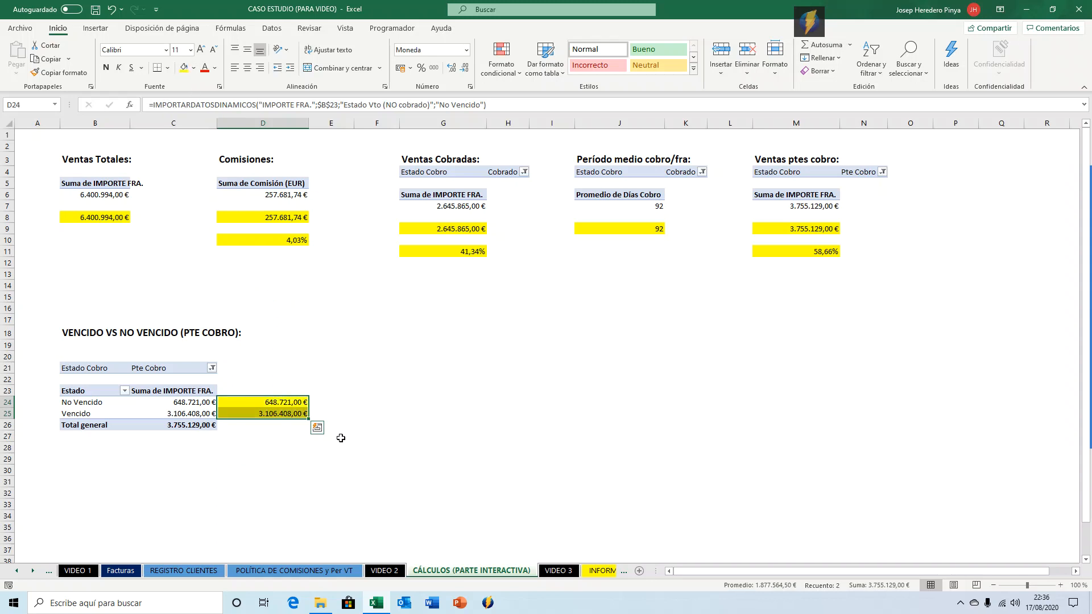
left_click(333, 402)
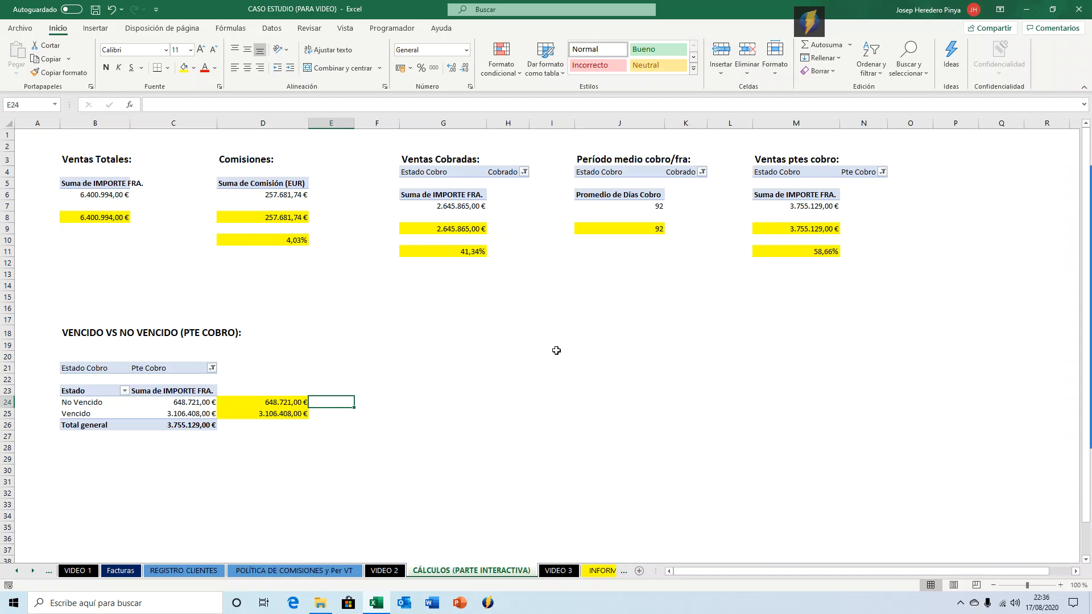
Calculate in E25 the Vencido share as D25 divided by M9, formatted as a percentage with two decimals.
left_click(328, 415)
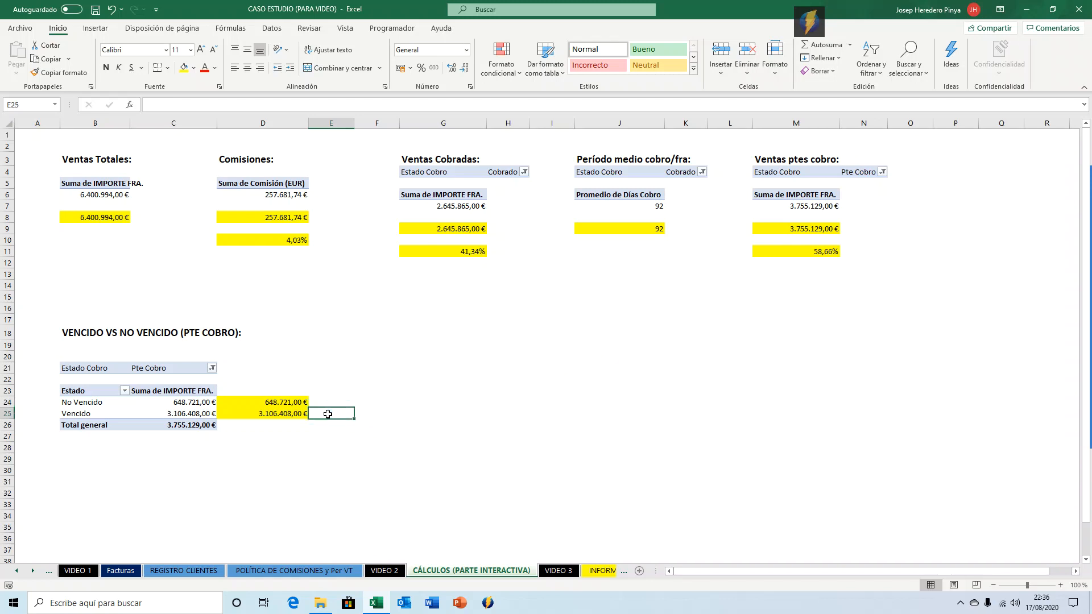
type("=")
key("Left")
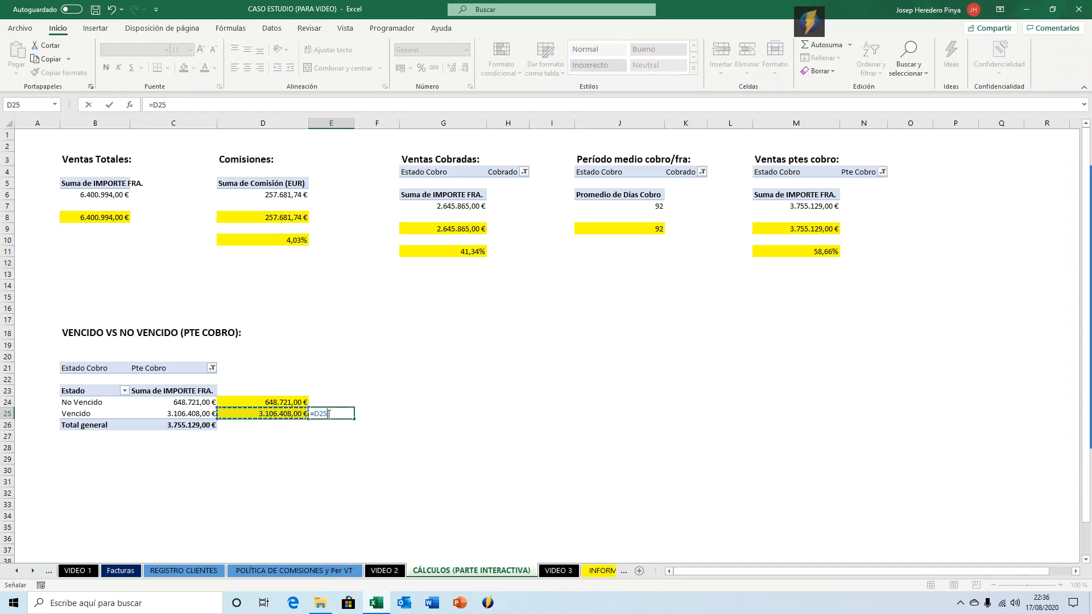
type("/")
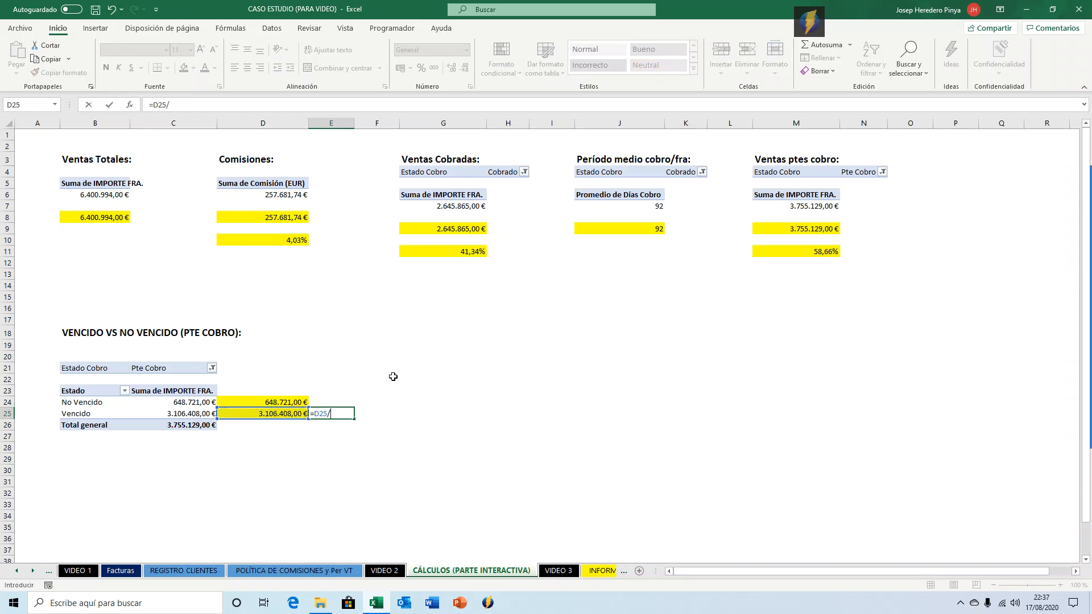
left_click(773, 230)
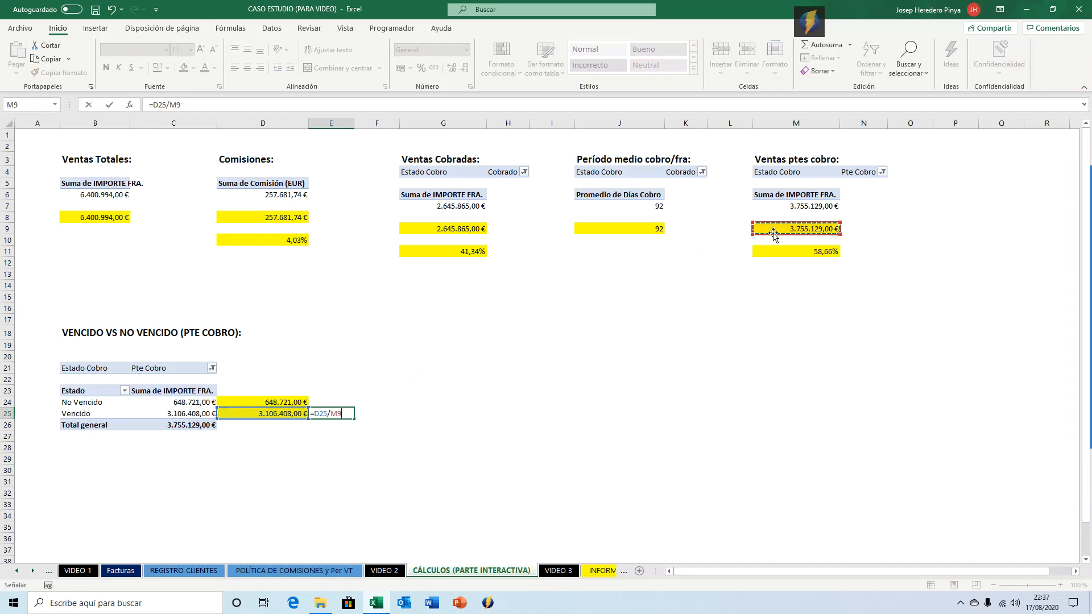
key("ctrl+Return")
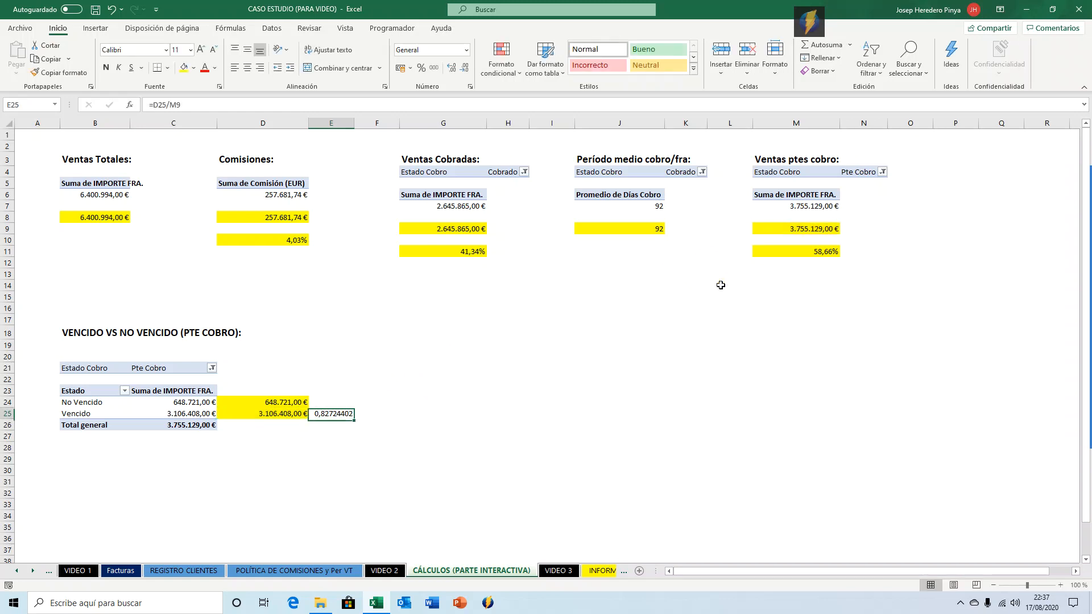
key("ctrl+shift+5")
left_click(452, 68)
left_click(451, 67)
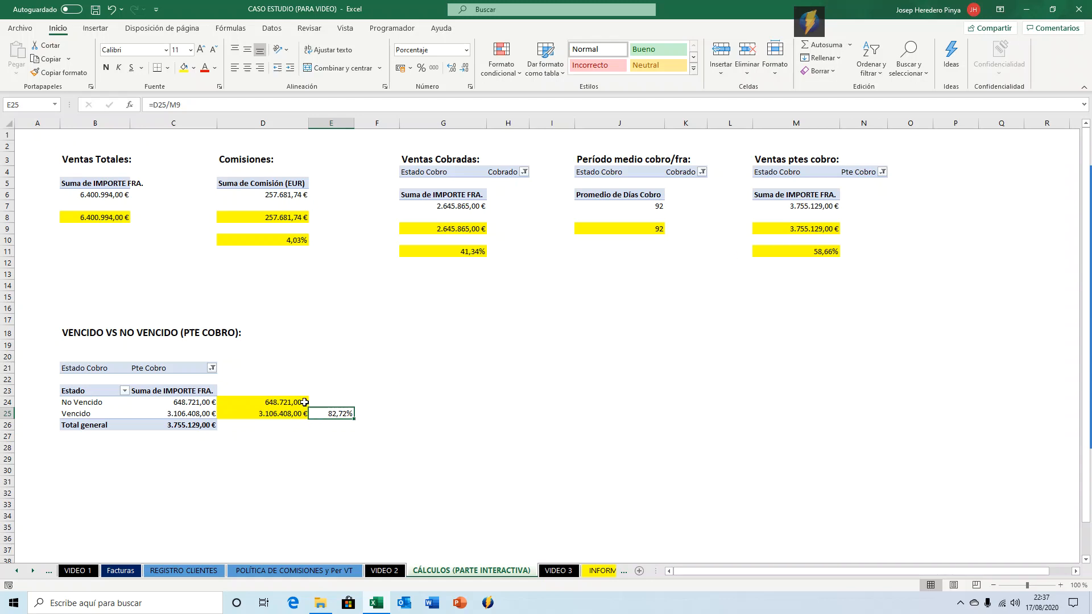
Calculate in E24 the No Vencido share as D24 divided by M9 as a two-decimal percentage, then fill E24:E25 yellow.
left_click(336, 401)
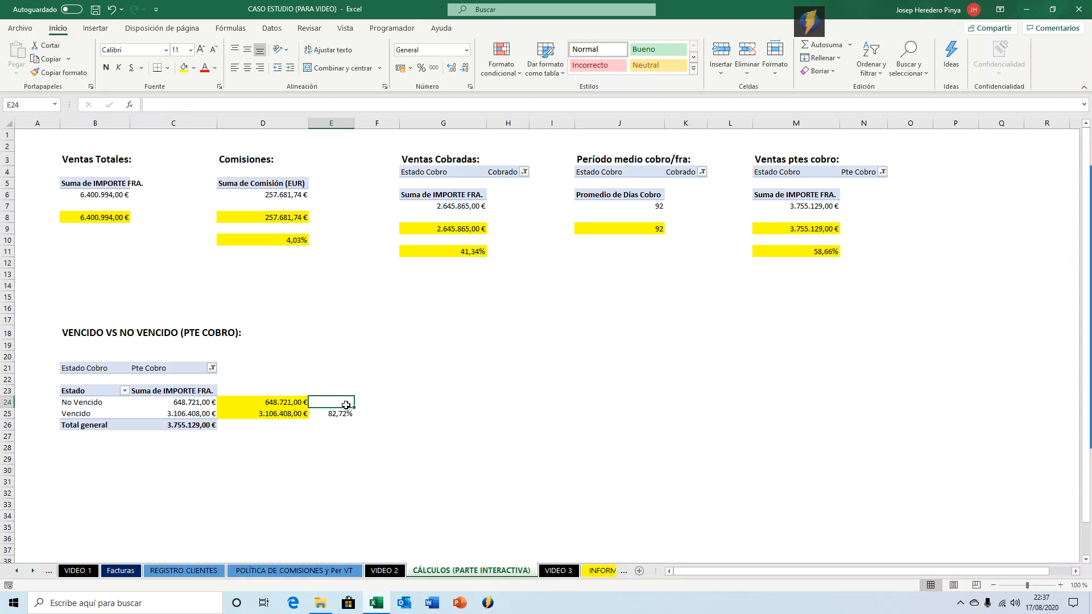
type("=")
key("Left")
type("/")
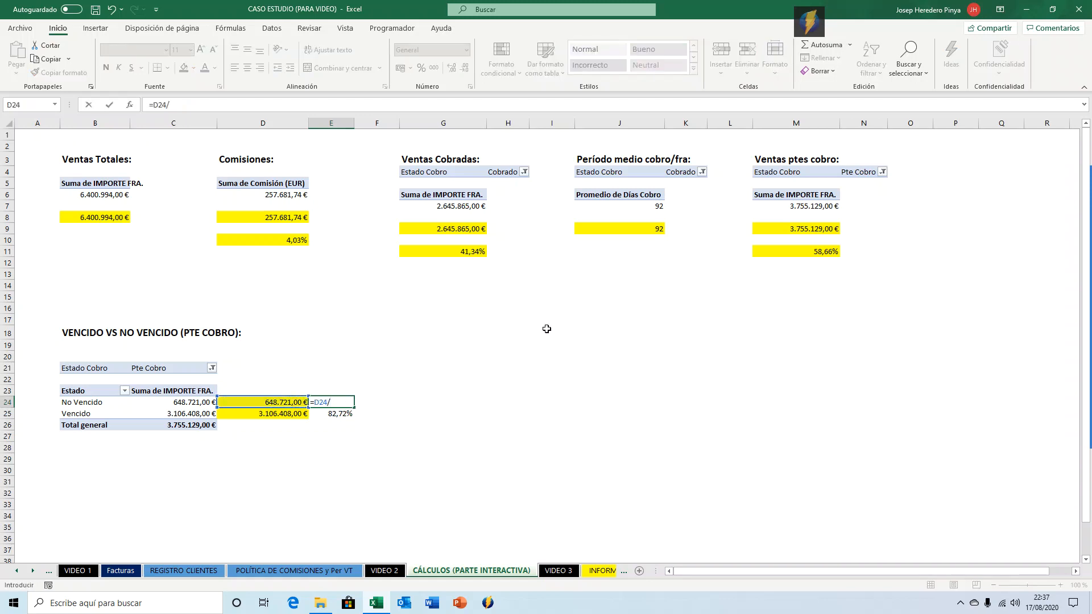
left_click(766, 232)
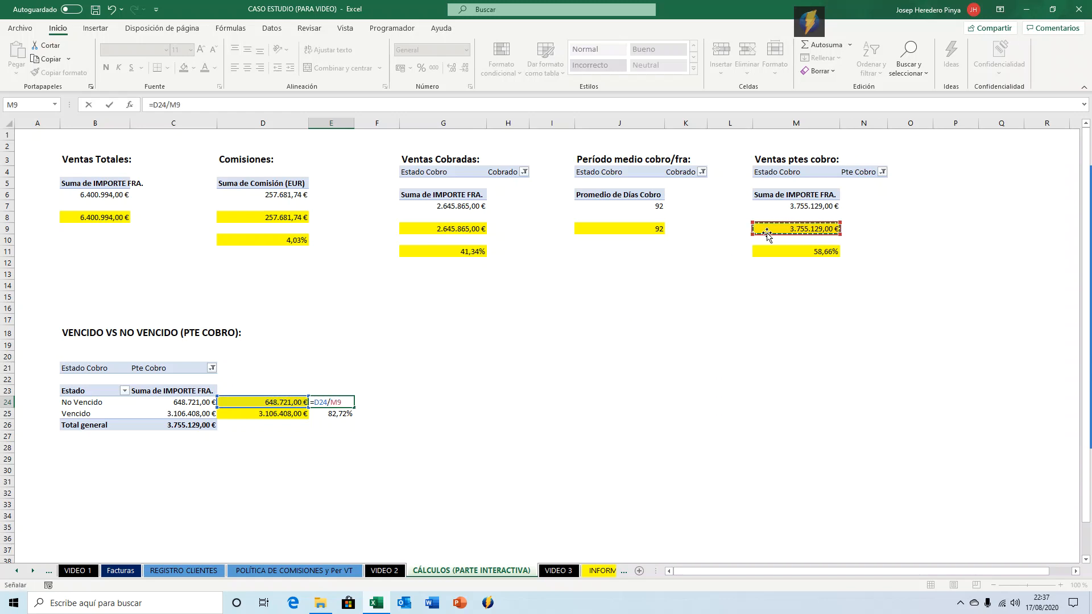
key("ctrl+Return")
key("ctrl+shift+5")
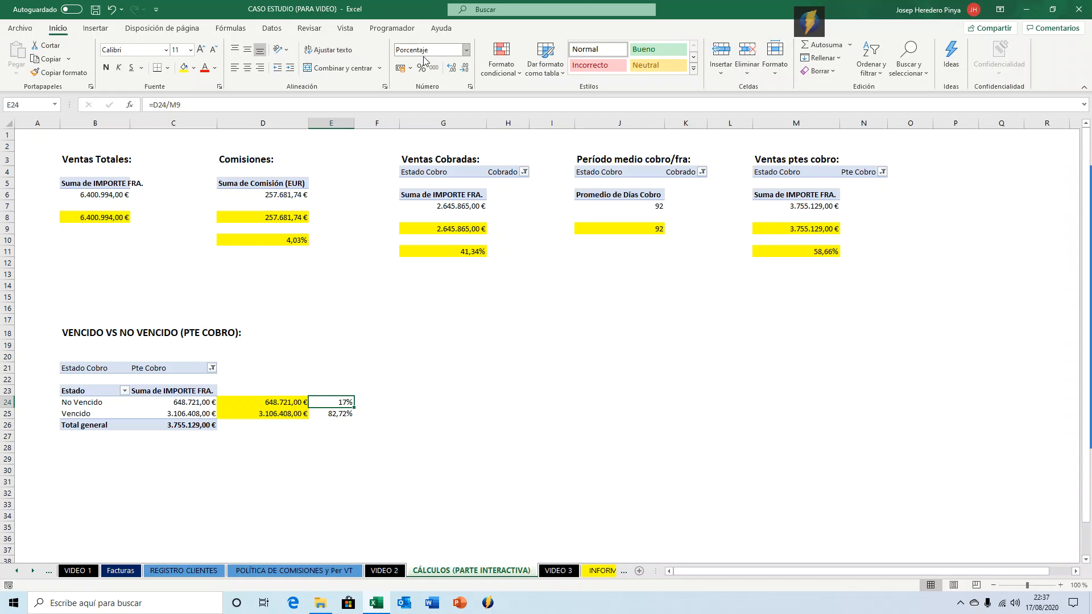
left_click(451, 69)
left_click(450, 68)
left_click(327, 410, "shift")
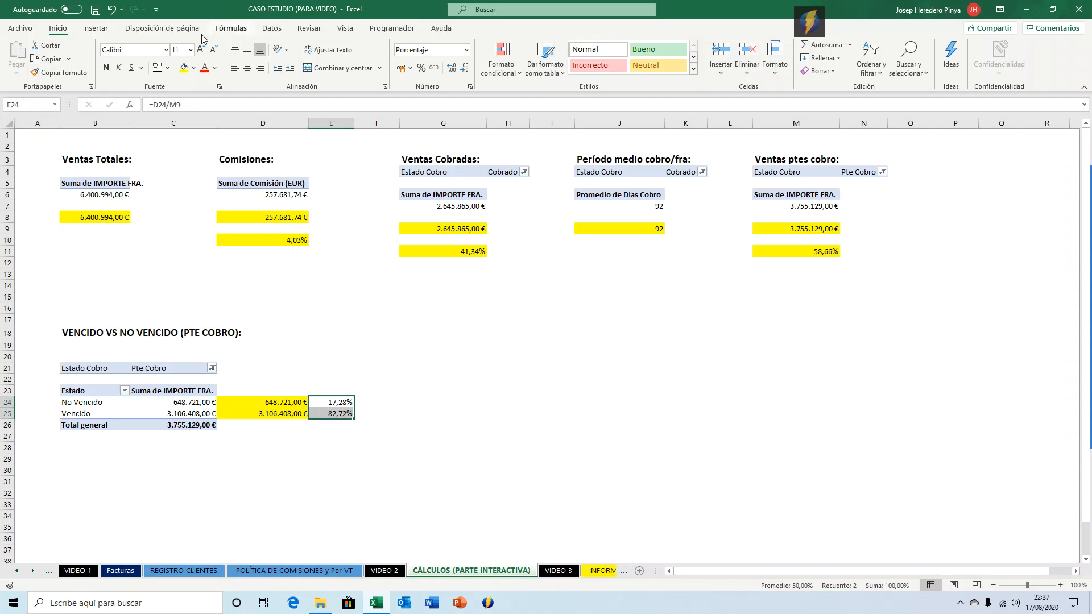
left_click(183, 68)
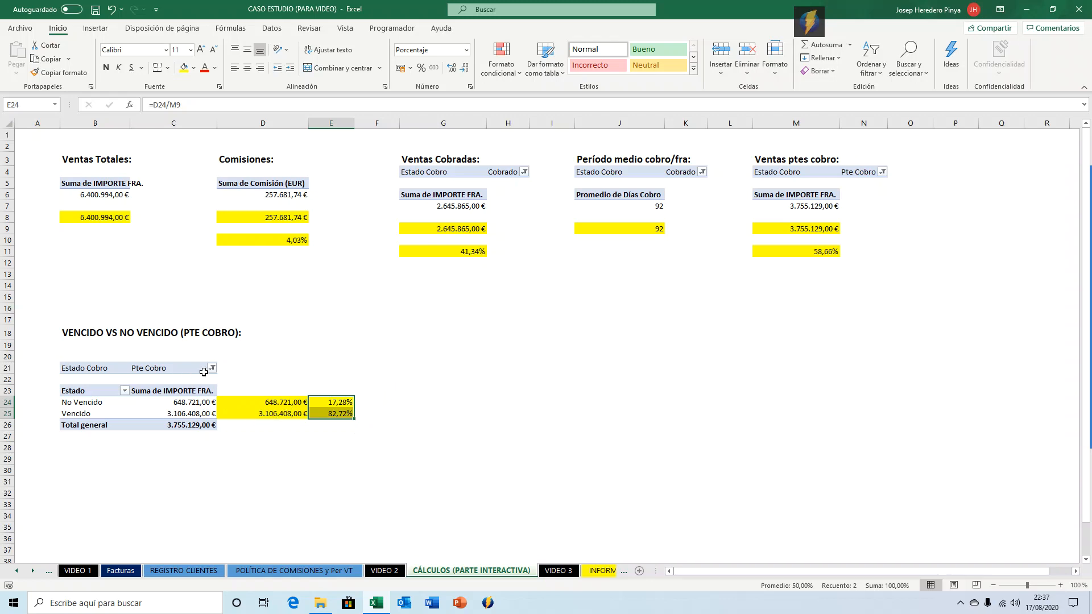
Copy the 'VENCIDO VS NO VENCIDO (PTE COBRO):' heading from B18 and paste it into H18.
left_click(80, 334)
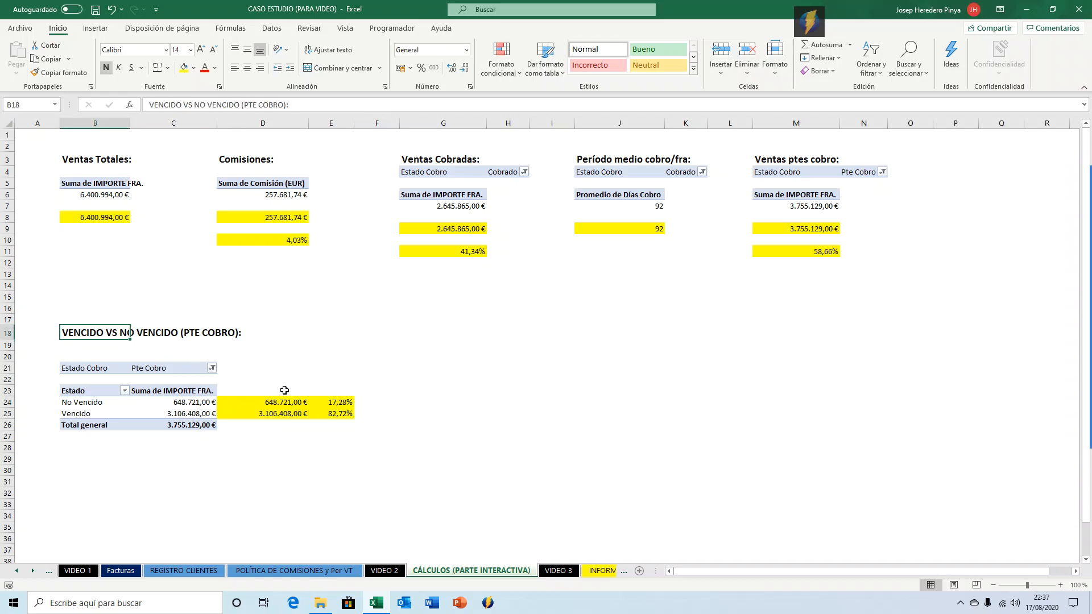
key("ctrl+c")
key("Right")
key("Right")
key("Right")
key("Right")
key("Right")
key("Right")
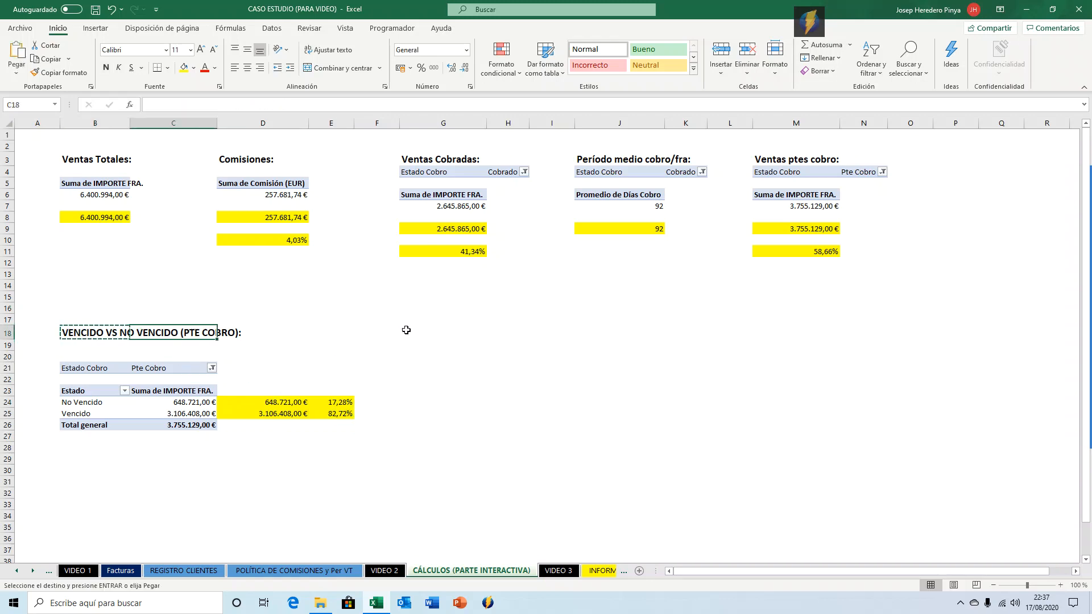
key("Left")
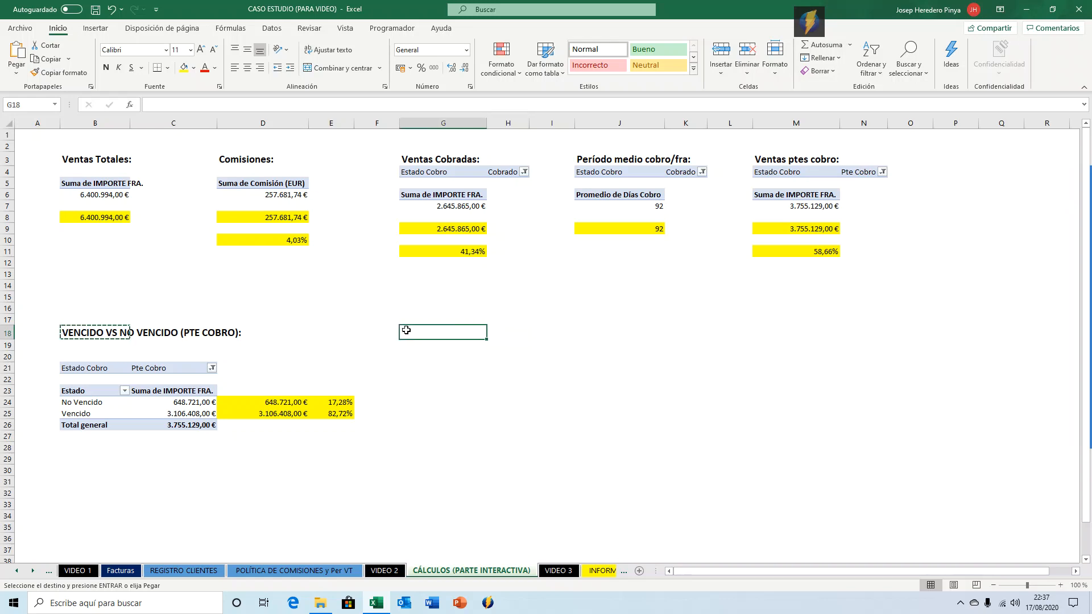
key("Right")
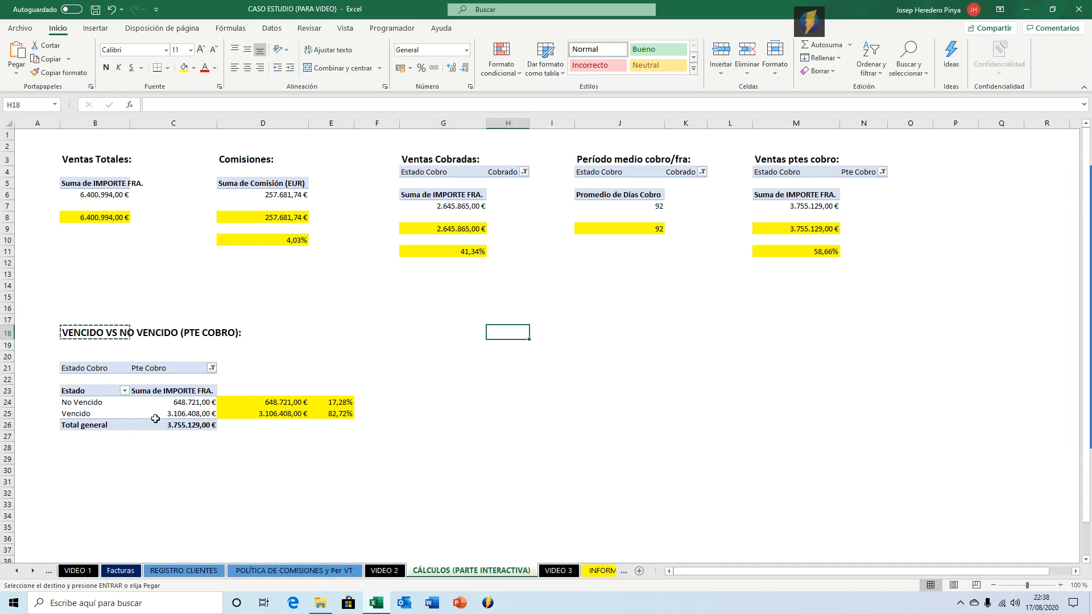
key("Return")
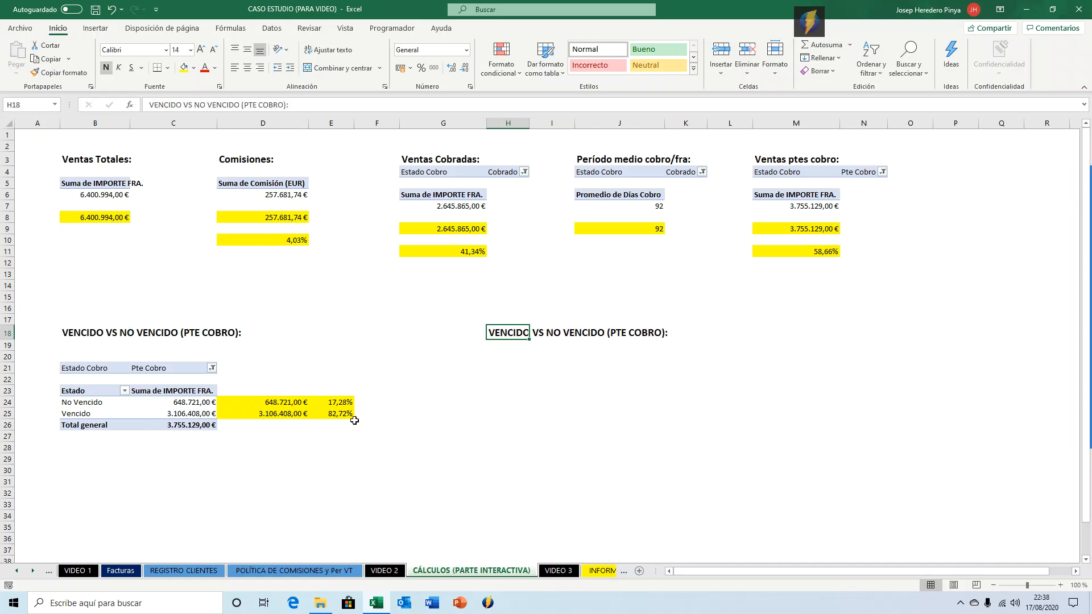
Replace the H18 heading with 'RECLAMADO VS NO RECLAMADO (VENCIDO Y PTE COBRO):'.
type("VENC")
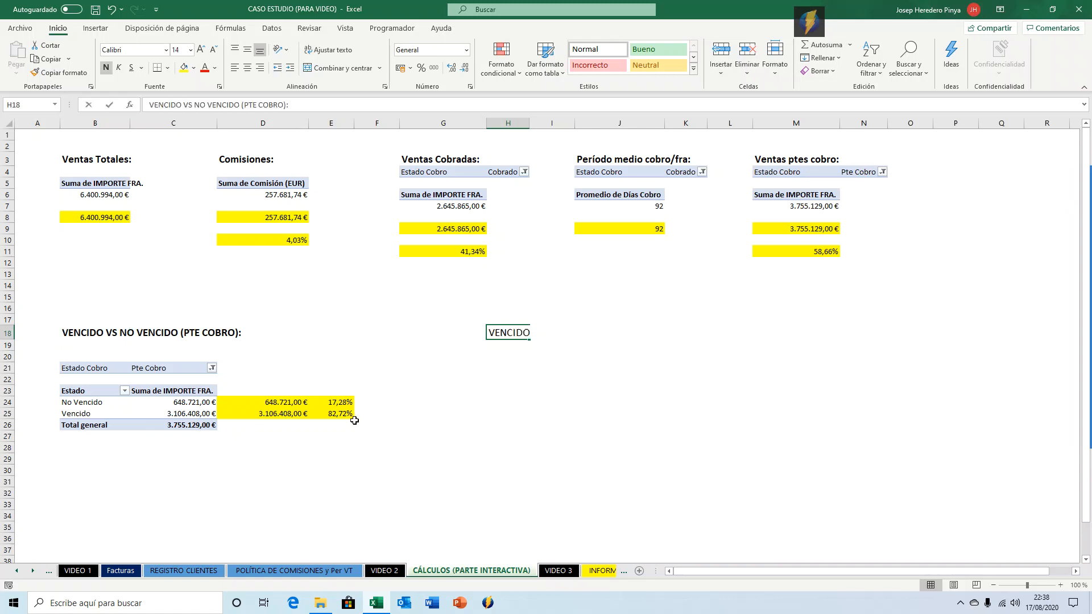
type("IDO")
key("BackSpace")
key("BackSpace")
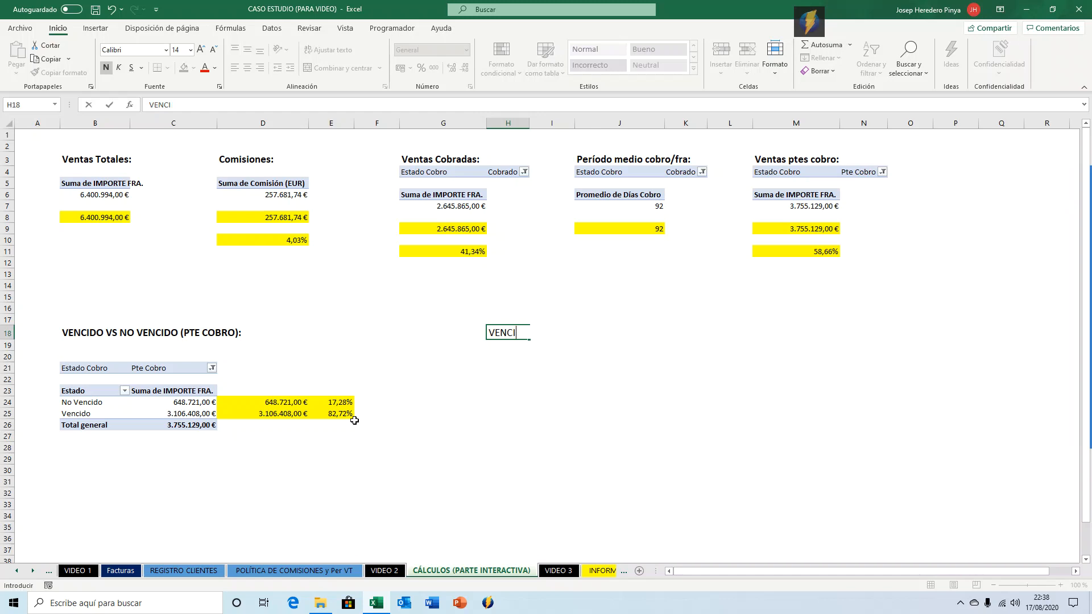
key("BackSpace")
key("BackSpace")
key("BackSpace")
type("RECLAMADO VS NO RECLAMADO")
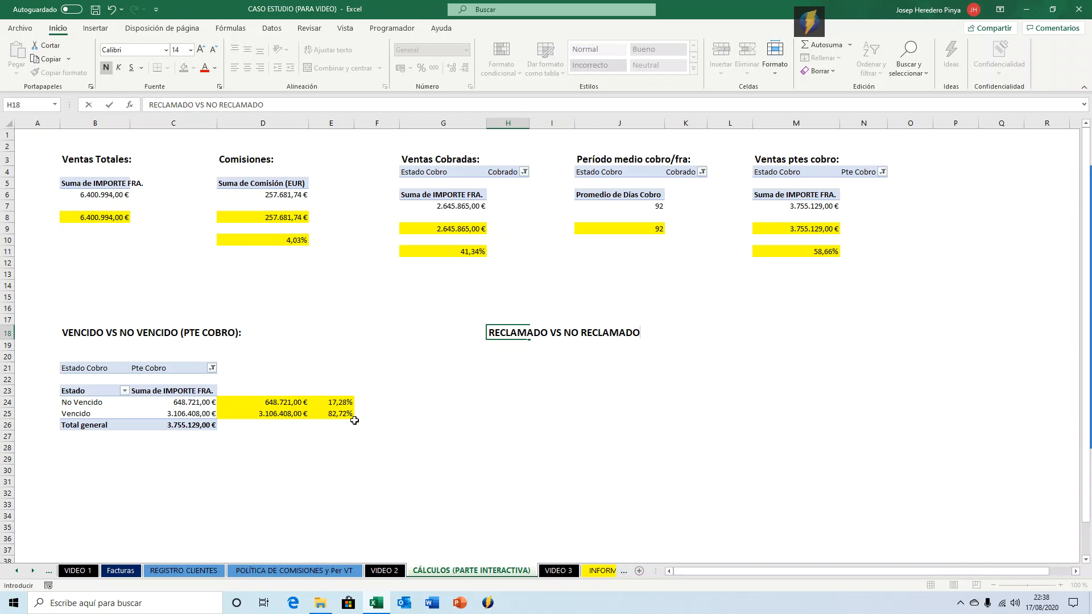
type(" (VENCIDO Y PTE CPOBR")
key("BackSpace")
key("BackSpace")
key("BackSpace")
key("BackSpace")
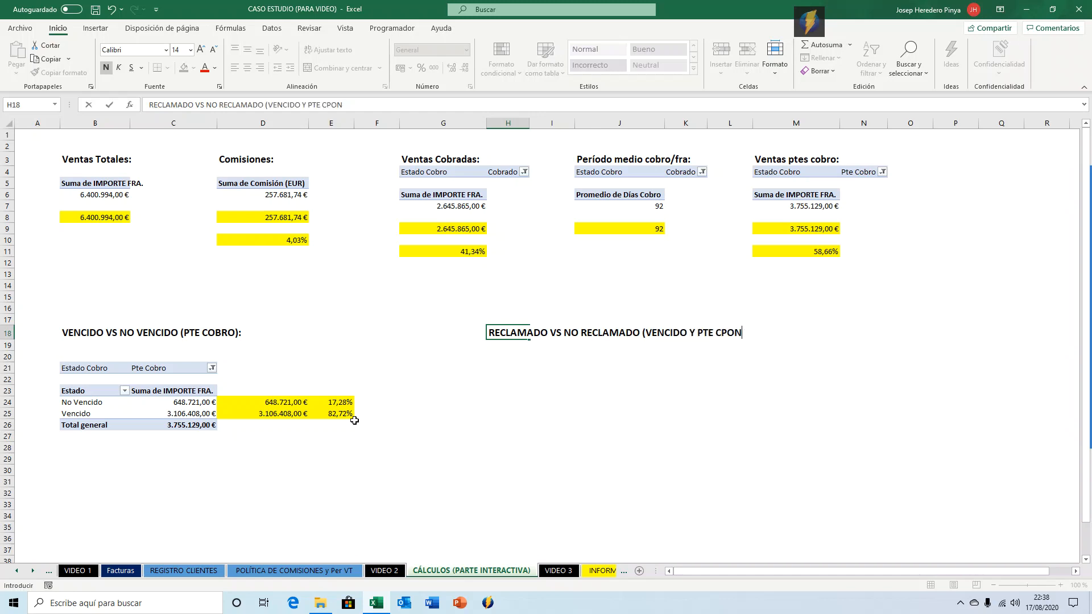
type("OBRO):")
key("Return")
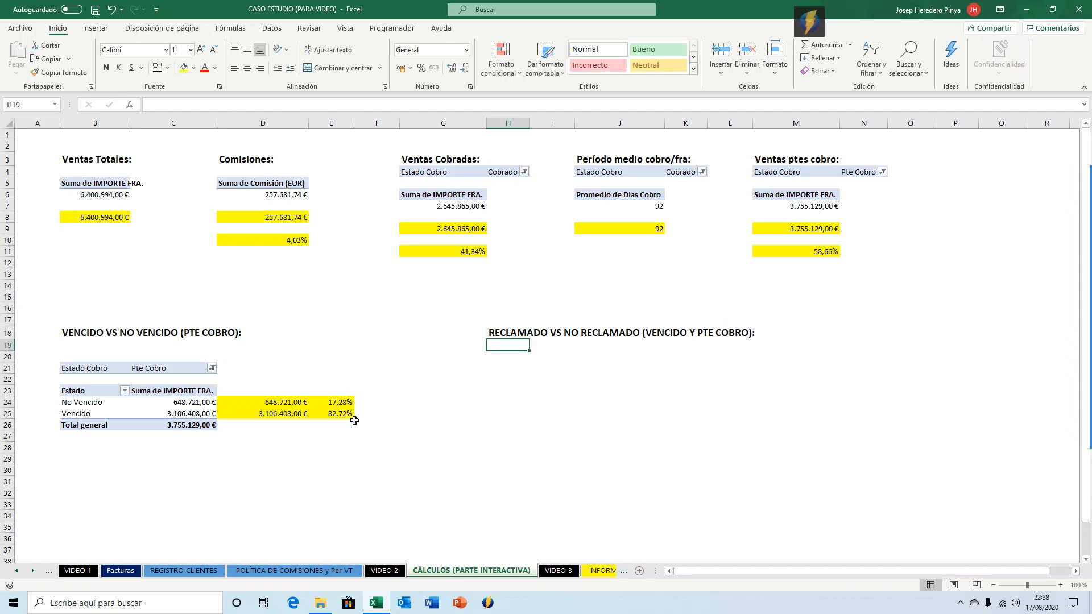
key("Left")
key("Left")
key("Left")
key("Left")
key("Left")
key("Down")
key("Down")
key("Down")
key("Down")
key("Down")
key("Right")
key("Down")
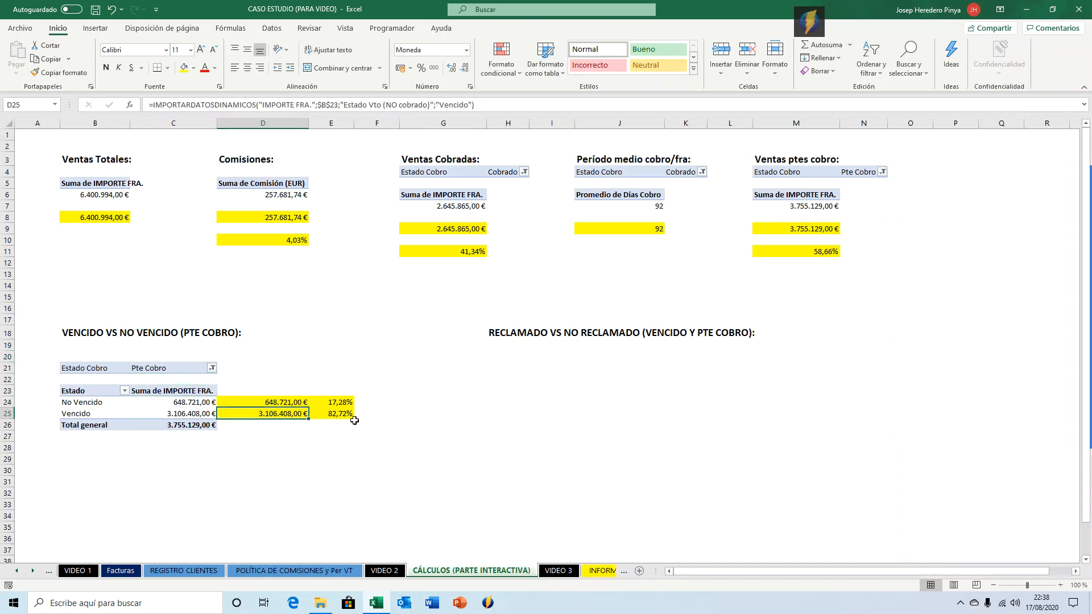
Insert a new PivotTable at H24 of the Cálculos sheet, using the invoices table as its source.
left_click(514, 367)
left_click(507, 393)
left_click(502, 401)
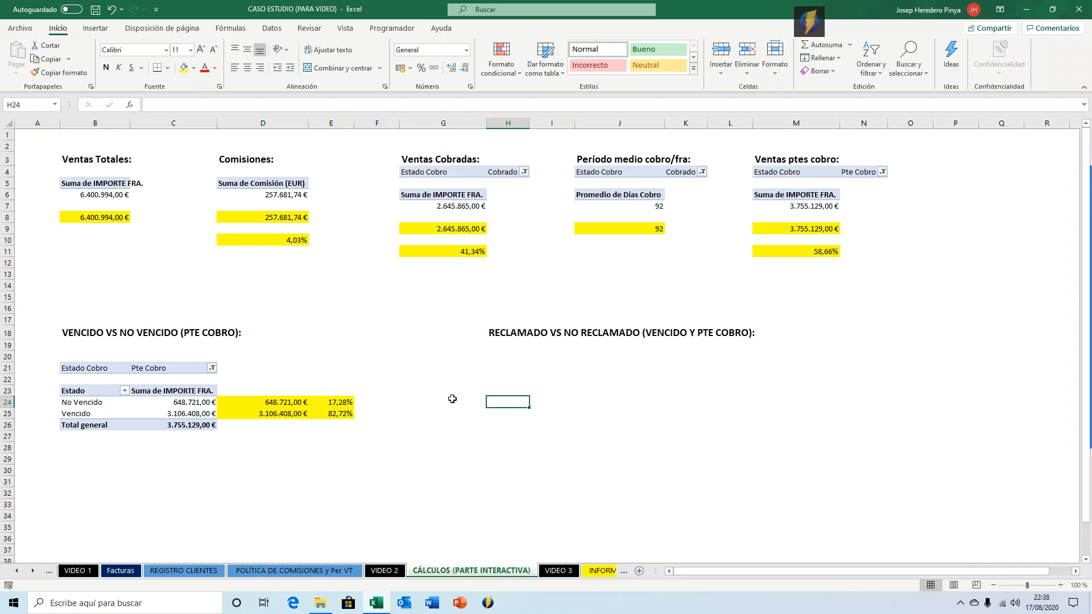
left_click(95, 29)
left_click(26, 64)
type("FACTURAS")
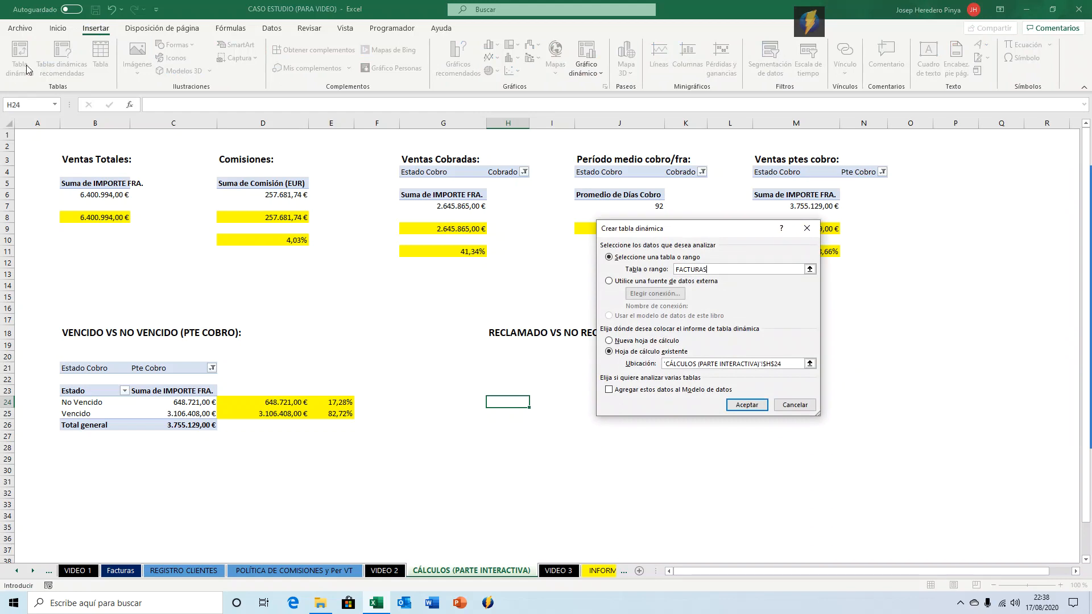
key("Return")
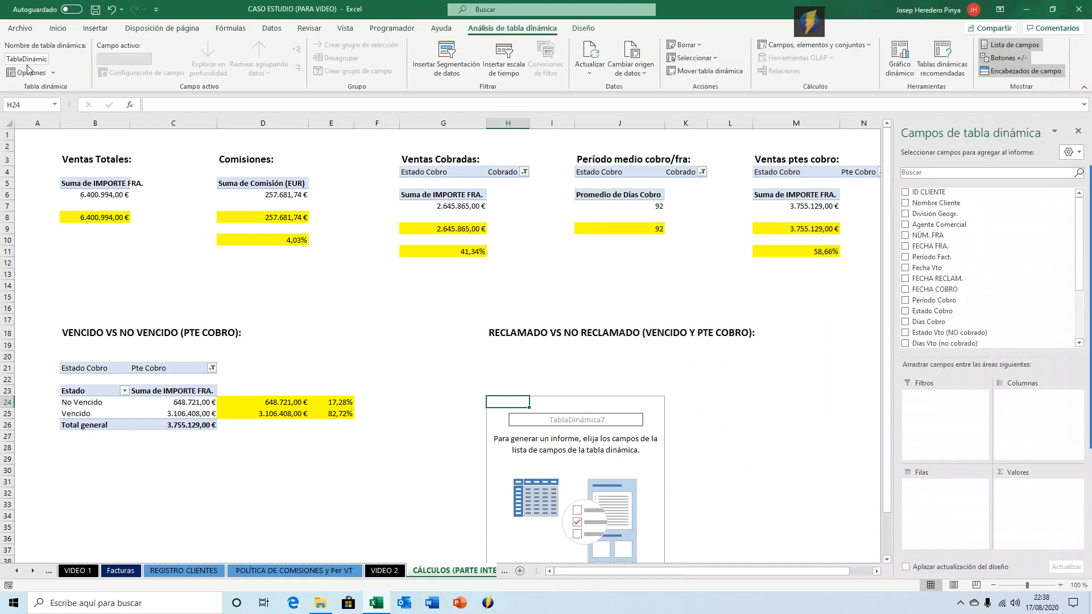
Add Estado Vto (NO cobrado) and Estado Cobro as filters of the new pivot table.
scroll(992, 265, "down", 3)
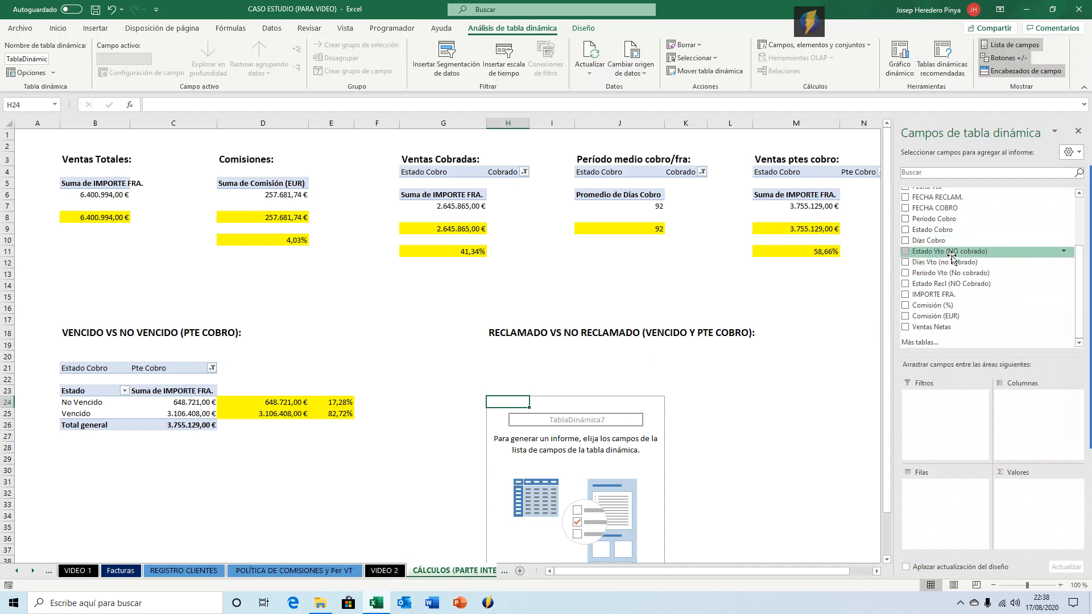
left_click_drag(948, 256, 941, 391)
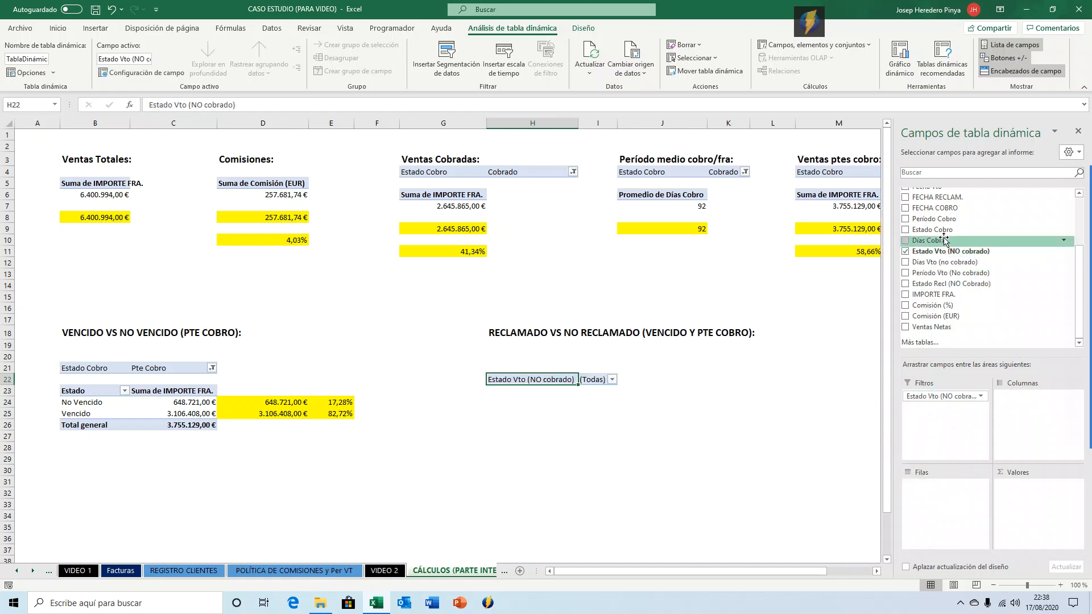
left_click_drag(950, 229, 936, 408)
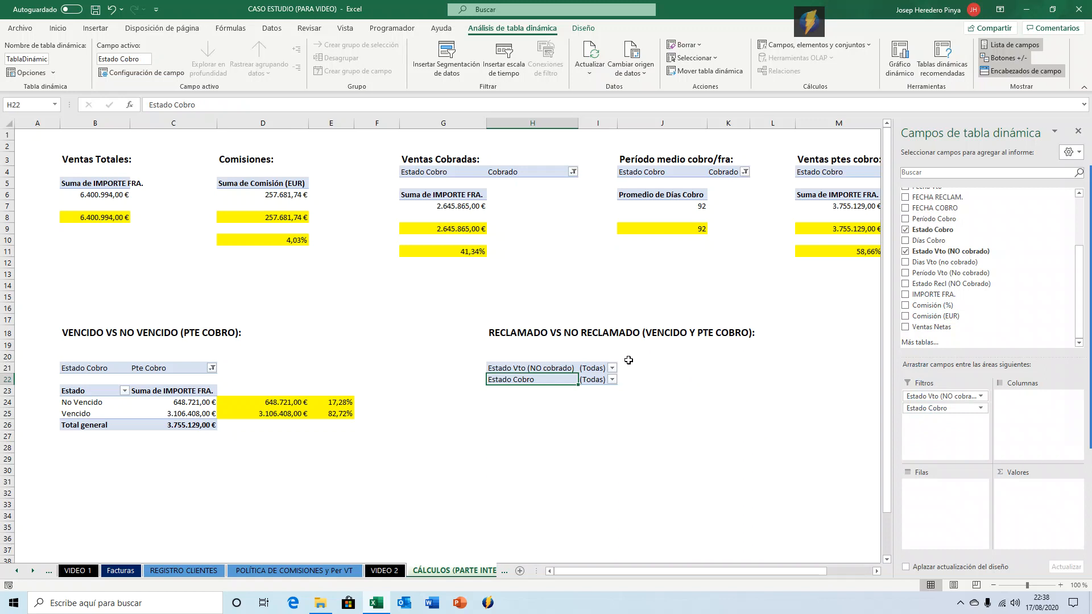
Filter the pivot table to Estado Cobro 'Pte Cobro' and Estado Vto (NO cobrado) 'Vencido'.
left_click(611, 379)
left_click(511, 425)
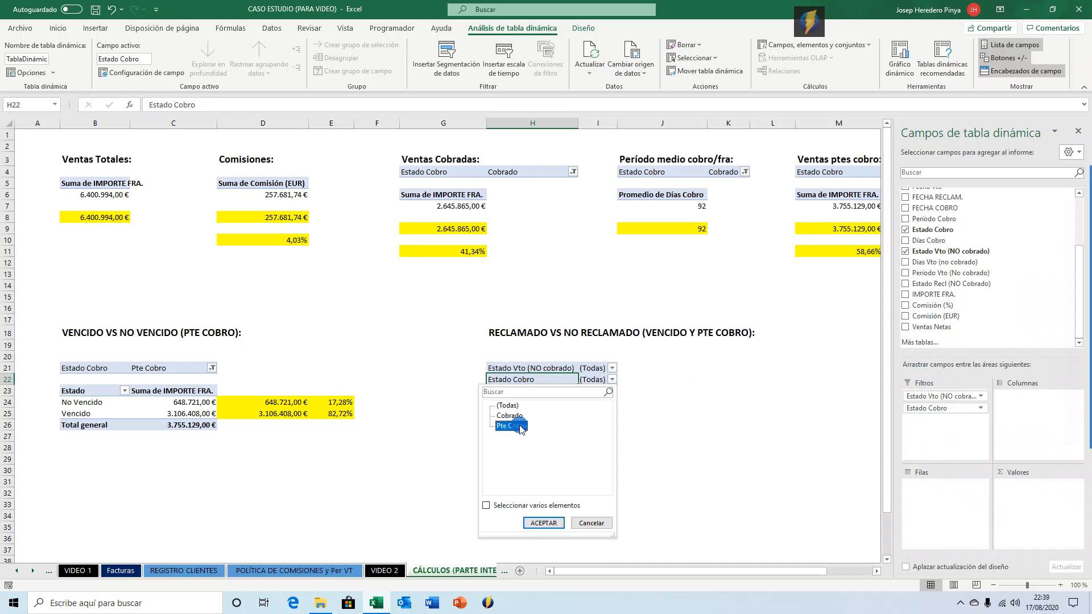
left_click(544, 523)
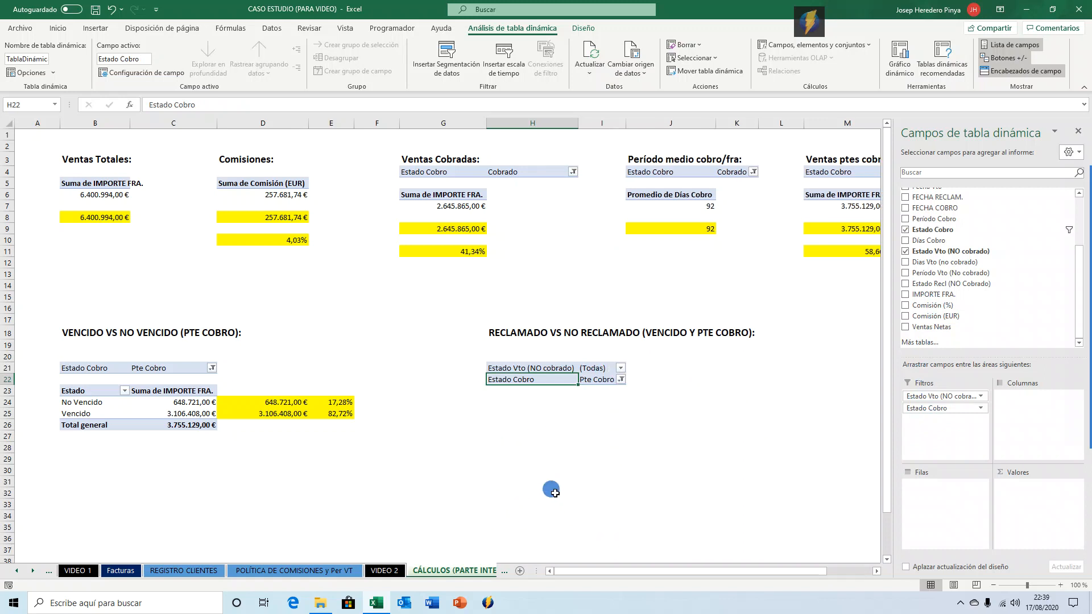
left_click(621, 369)
left_click(517, 425)
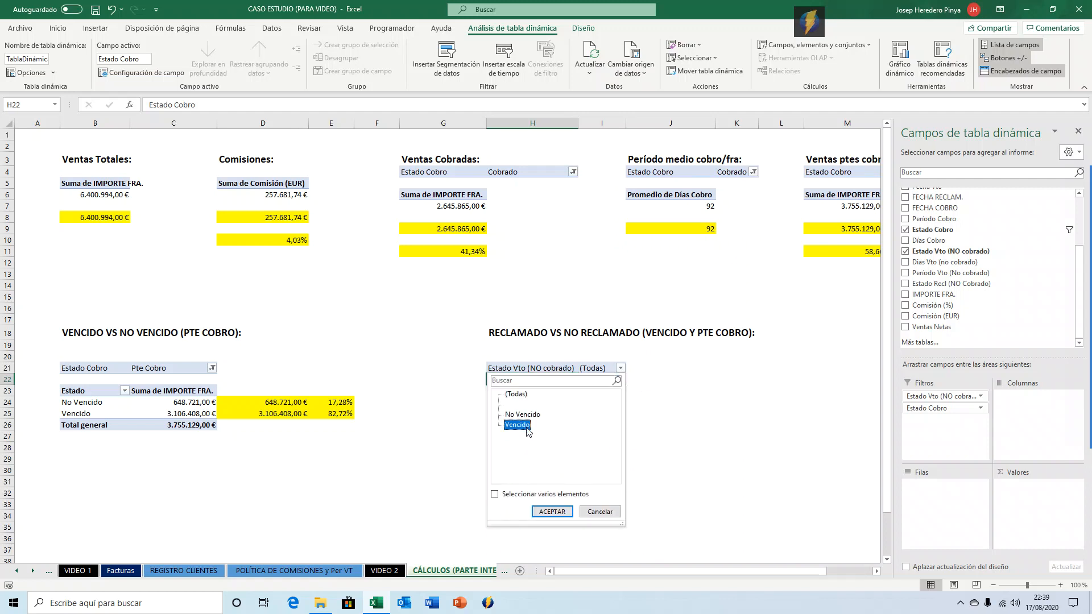
key("Return")
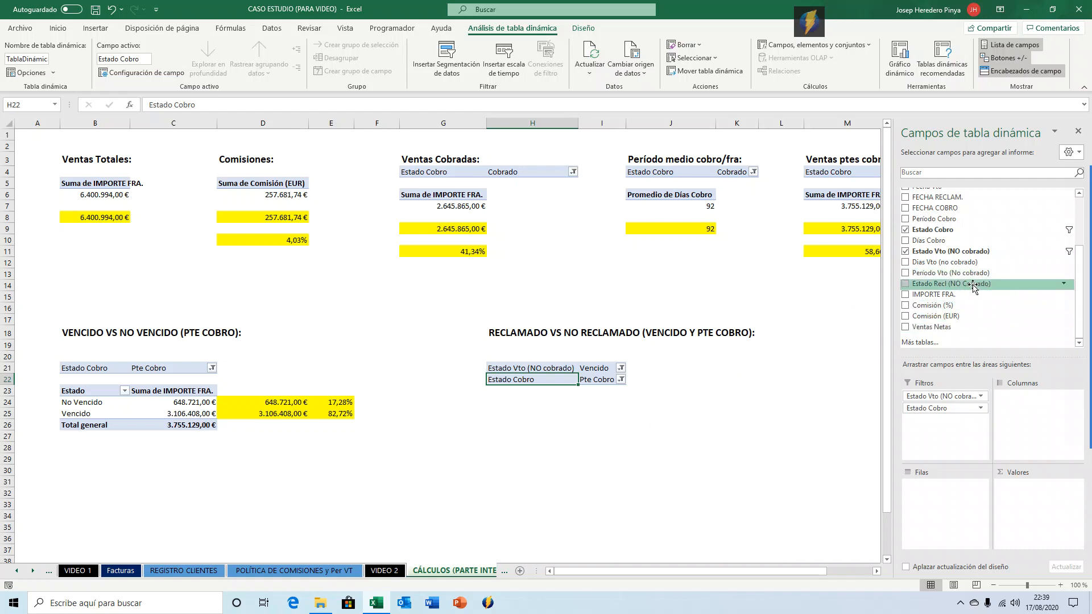
Put Estado Recl (NO Cobrado) in the pivot rows and sum IMPORTE FRA. as the values.
left_click_drag(964, 287, 946, 505)
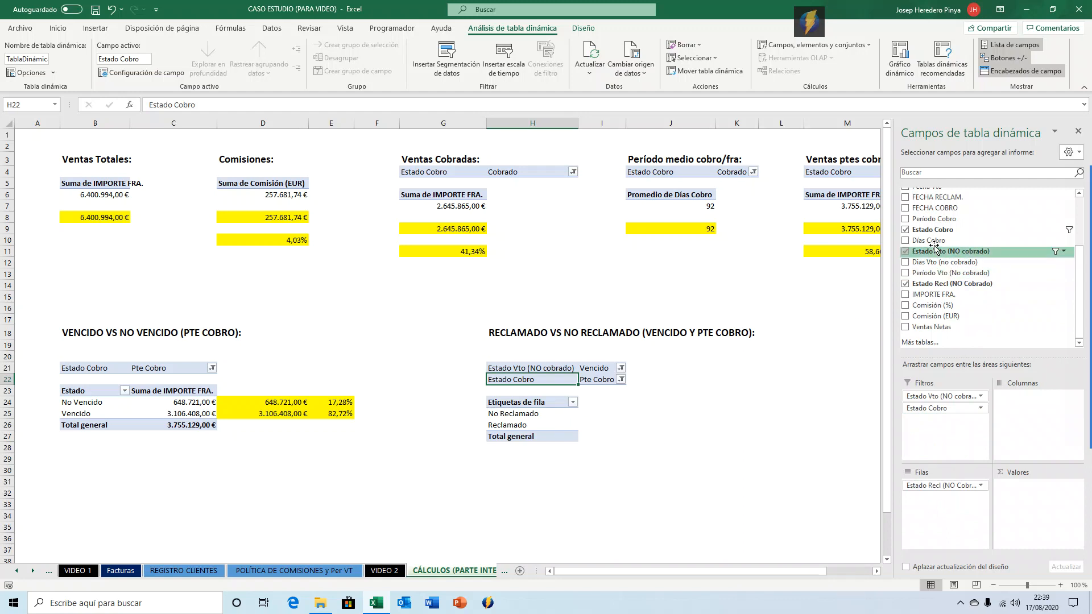
scroll(934, 235, "up", 3)
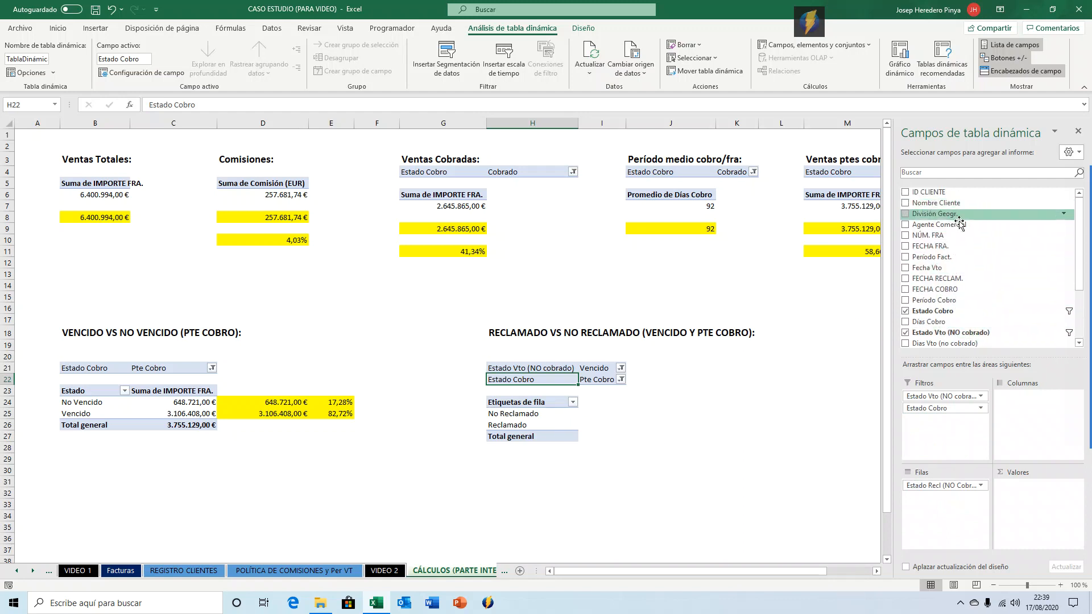
scroll(959, 225, "down", 3)
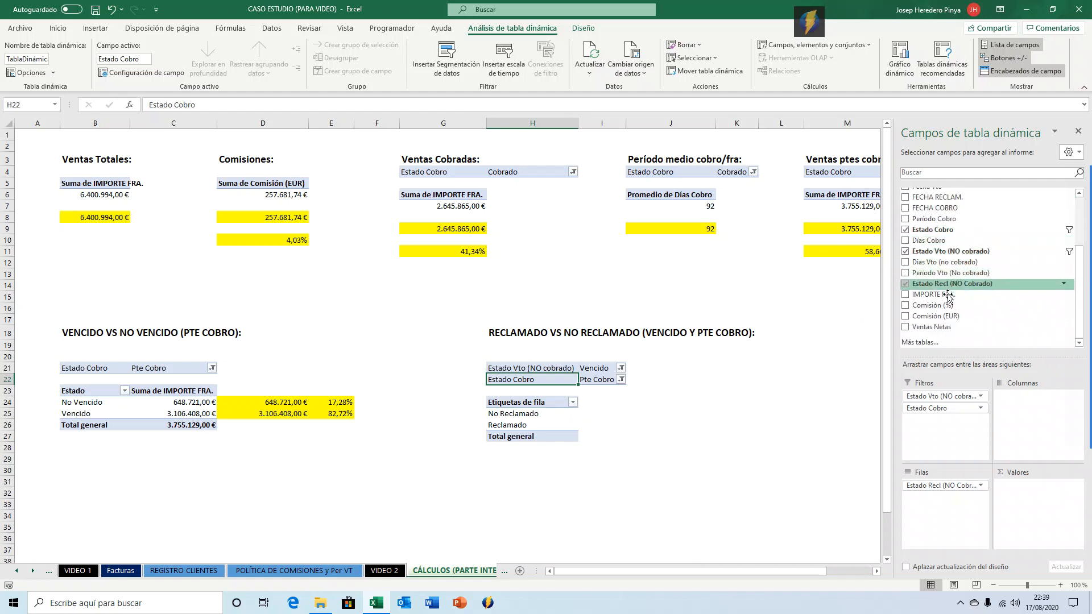
left_click_drag(942, 295, 1020, 489)
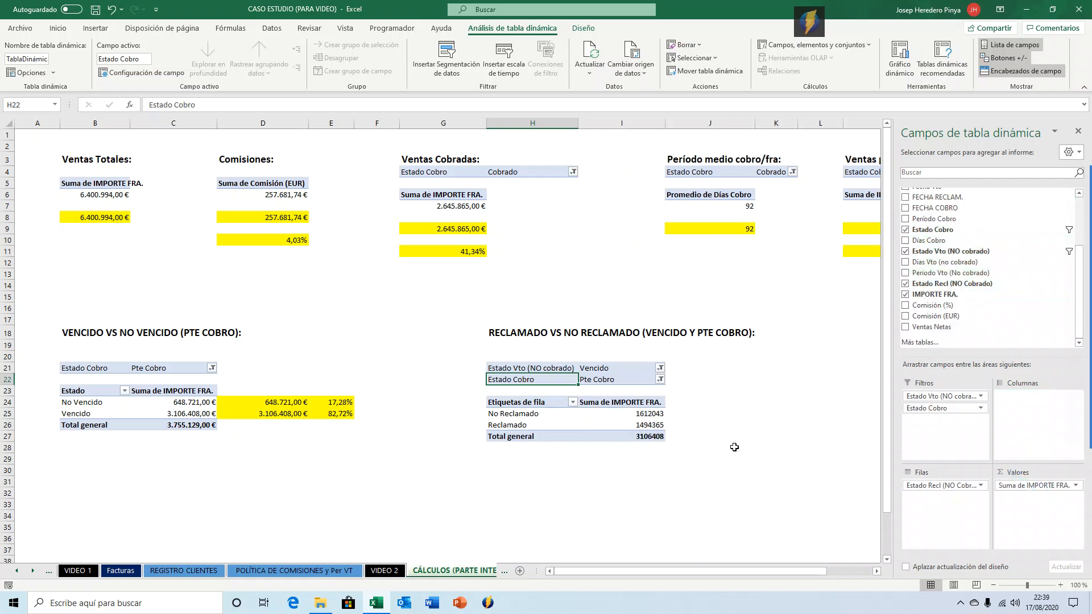
Format the pivot amounts in I25:I27 as currency.
left_click(657, 417)
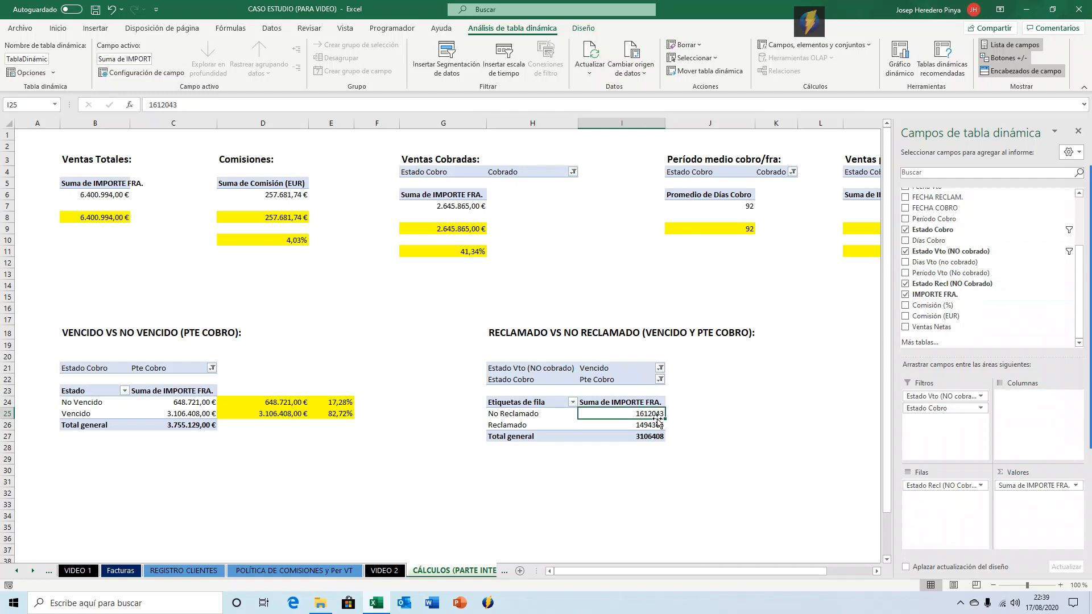
key("shift+Down")
key("shift+Down")
key("ctrl+shift+4")
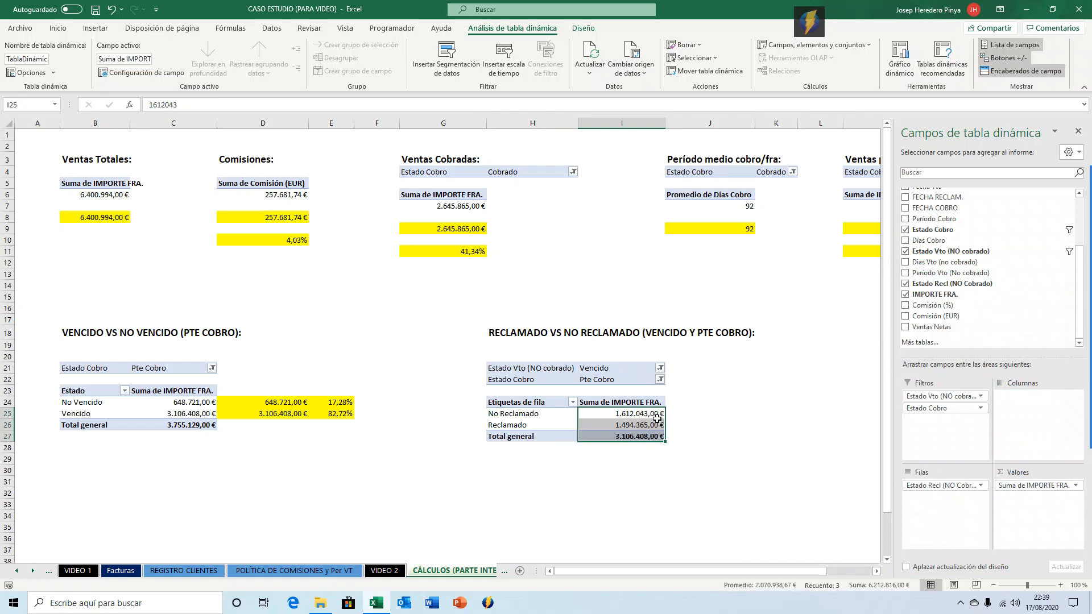
Link J25 and J26 to the No Reclamado and Reclamado pivot amounts.
left_click(198, 410)
left_click(616, 438)
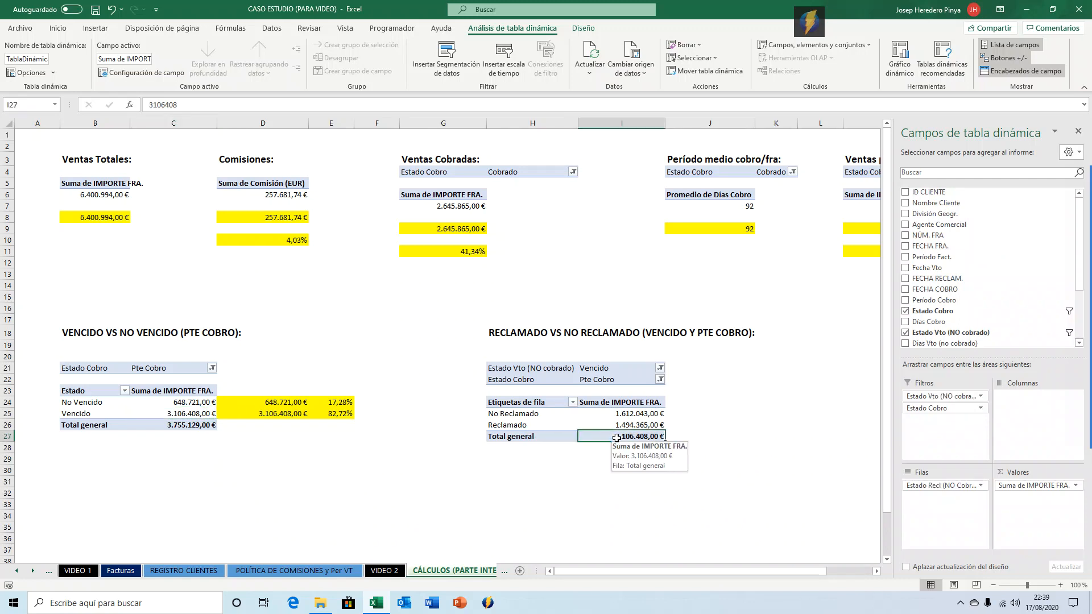
left_click(637, 422)
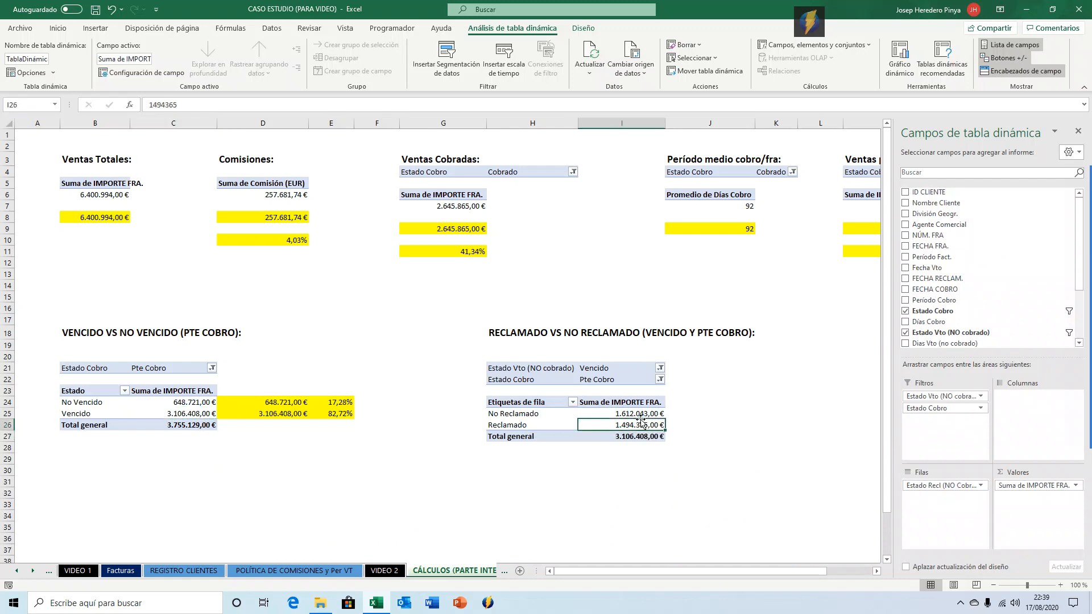
left_click(682, 414)
type("=")
left_click(640, 413)
key("Return")
type("=")
left_click(640, 425)
key("Return")
key("Up")
Format J25:J26 as currency.
left_click(685, 412)
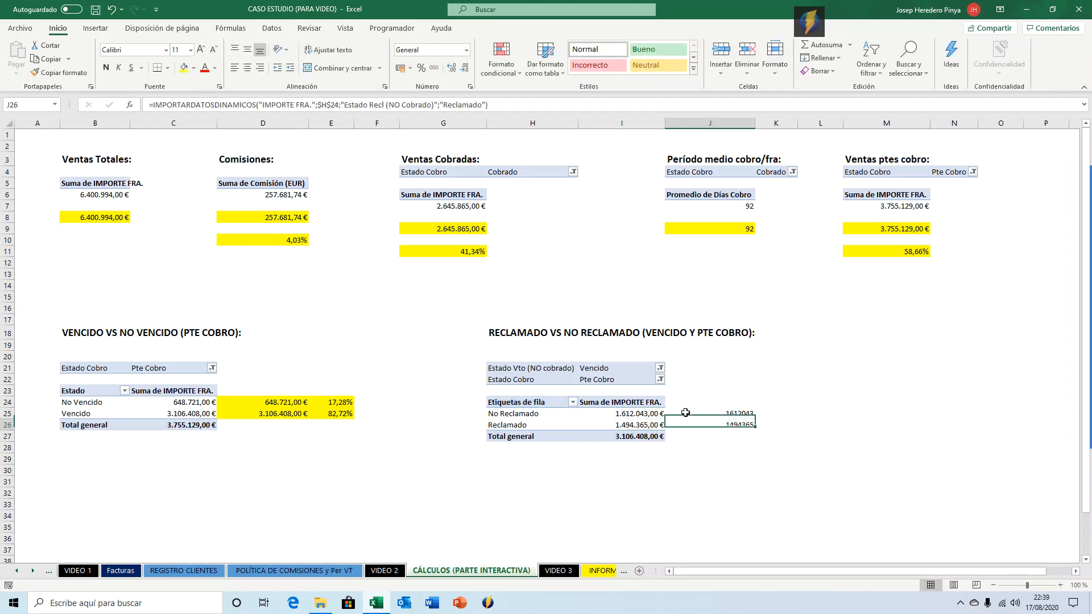
key("shift+Down")
key("ctrl+shift+4")
Calculate in K25 the No Reclamado share as J25 divided by D25, formatted as a two-decimal percentage.
key("Right")
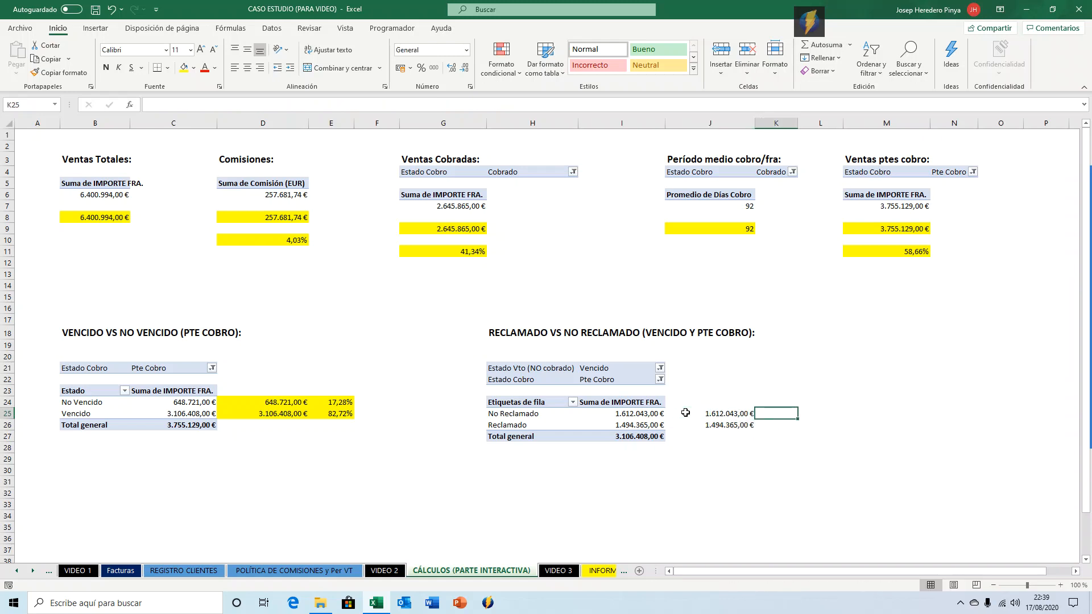
type("=")
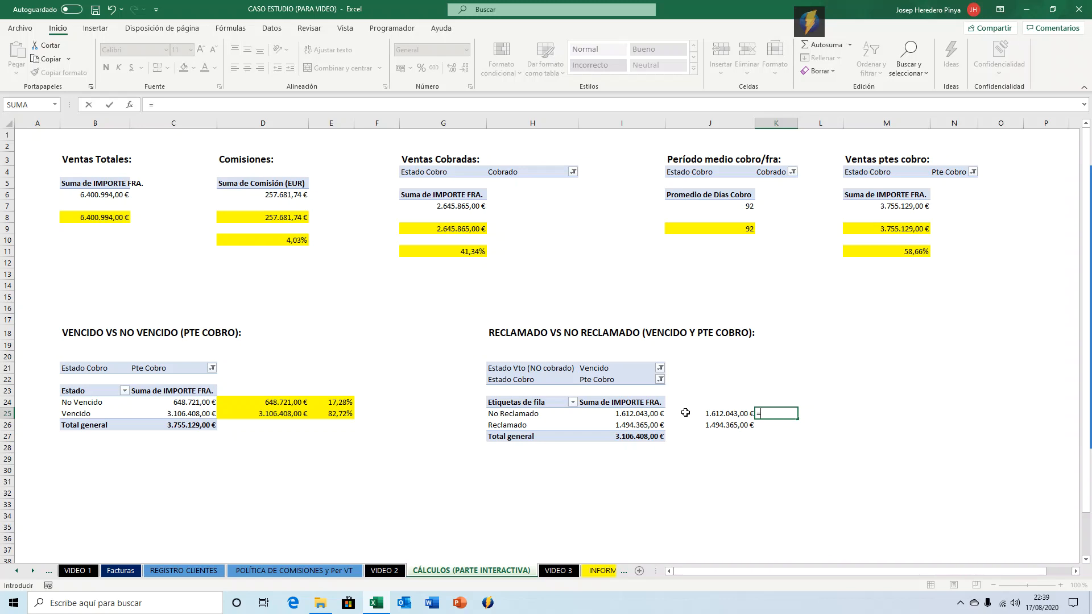
left_click(677, 414)
type("/")
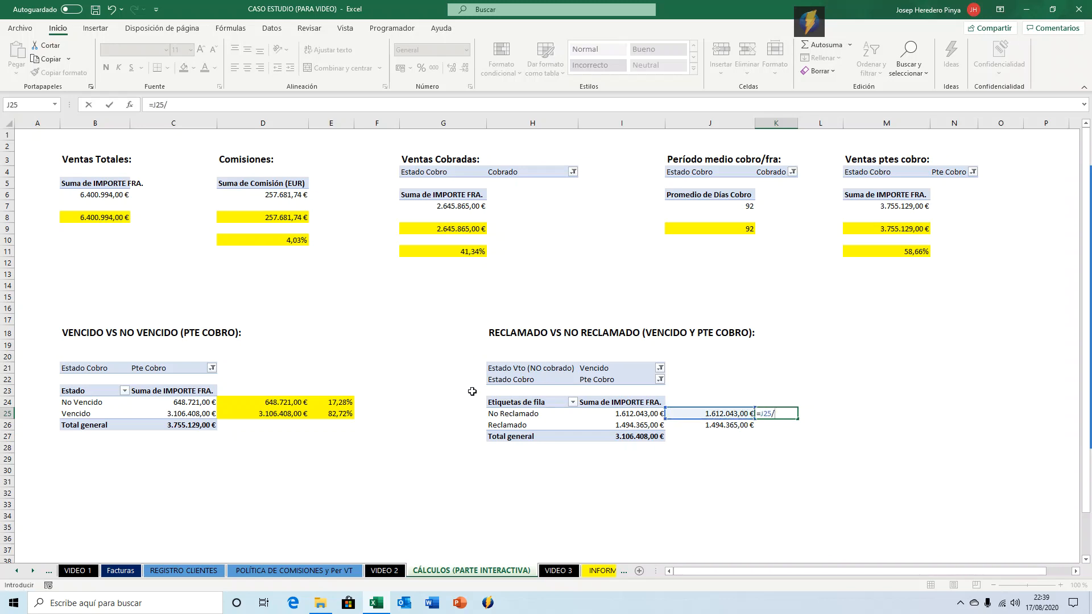
left_click(295, 415)
key("ctrl+Return")
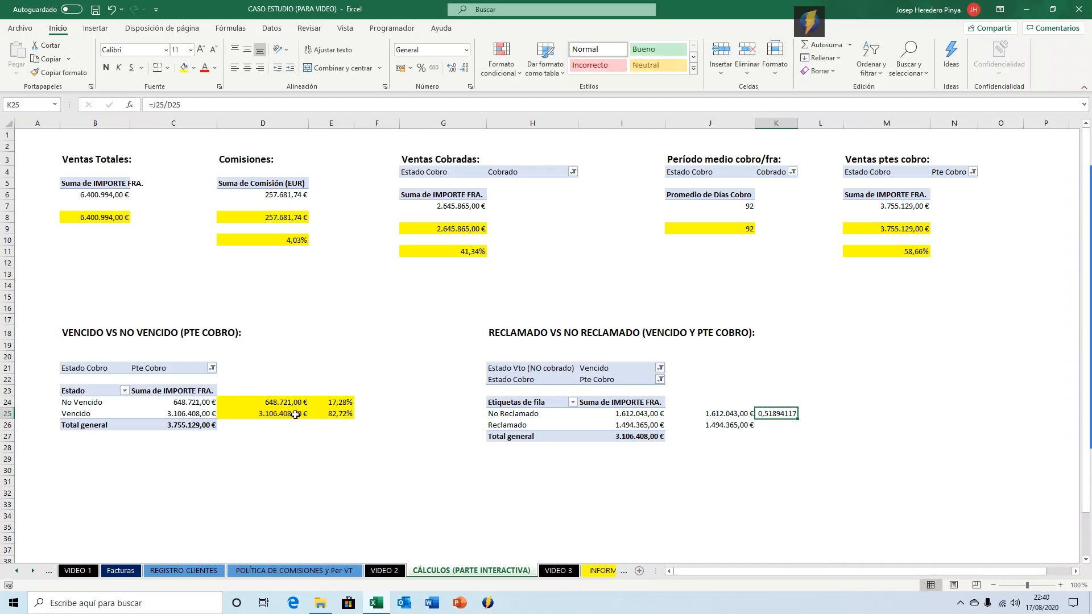
key("ctrl+shift+5")
left_click(451, 68)
left_click(449, 69)
key("Down")
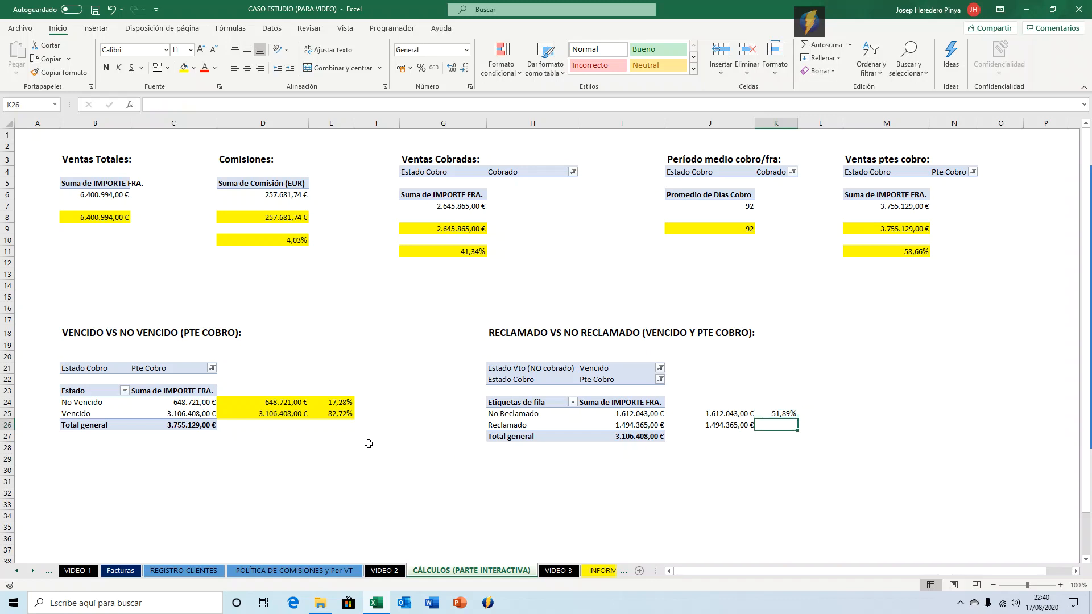
Calculate in K26 the Reclamado share as J26 divided by D25, formatted as a two-decimal percentage.
type("=")
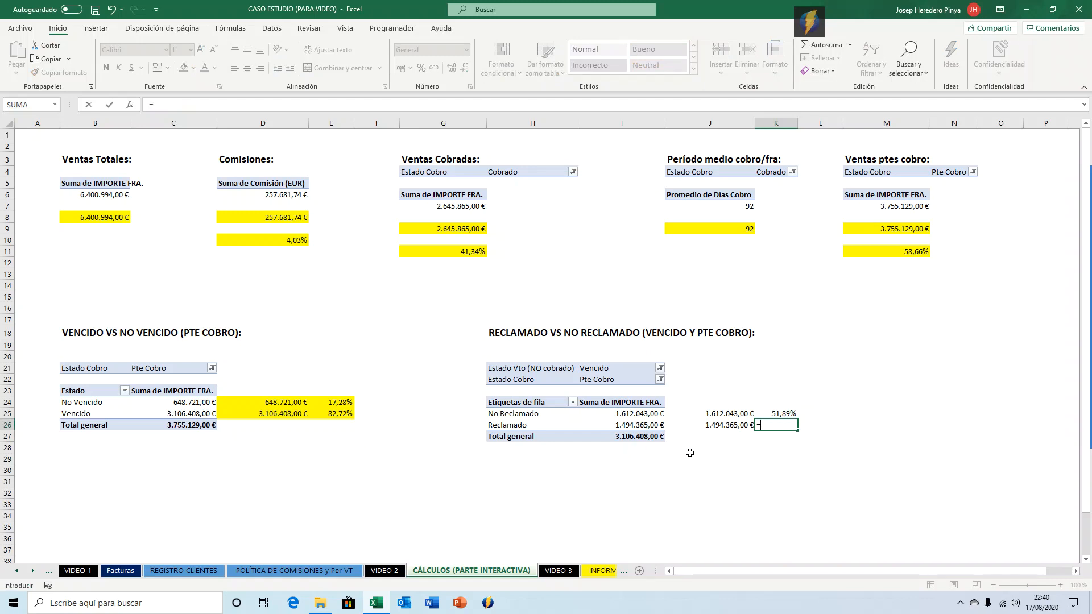
left_click(714, 426)
type("/")
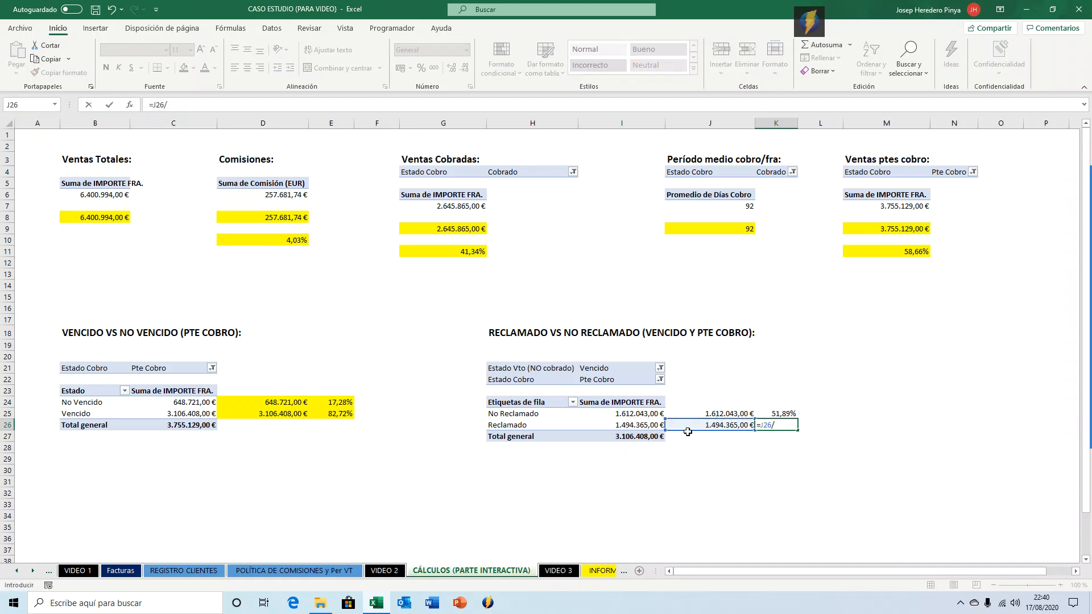
left_click(301, 414)
key("ctrl+Return")
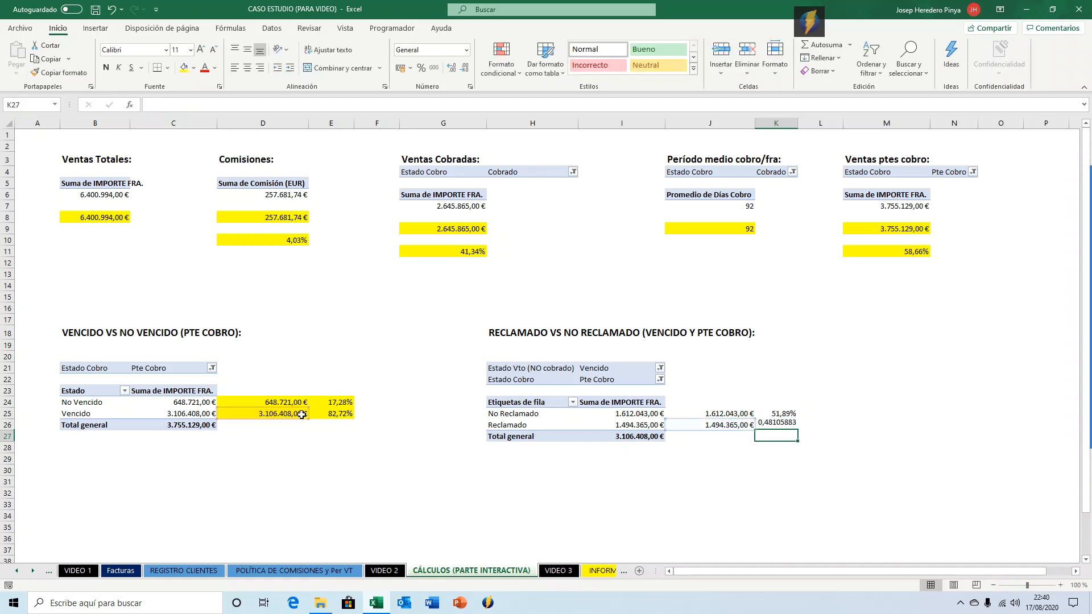
key("ctrl+shift+5")
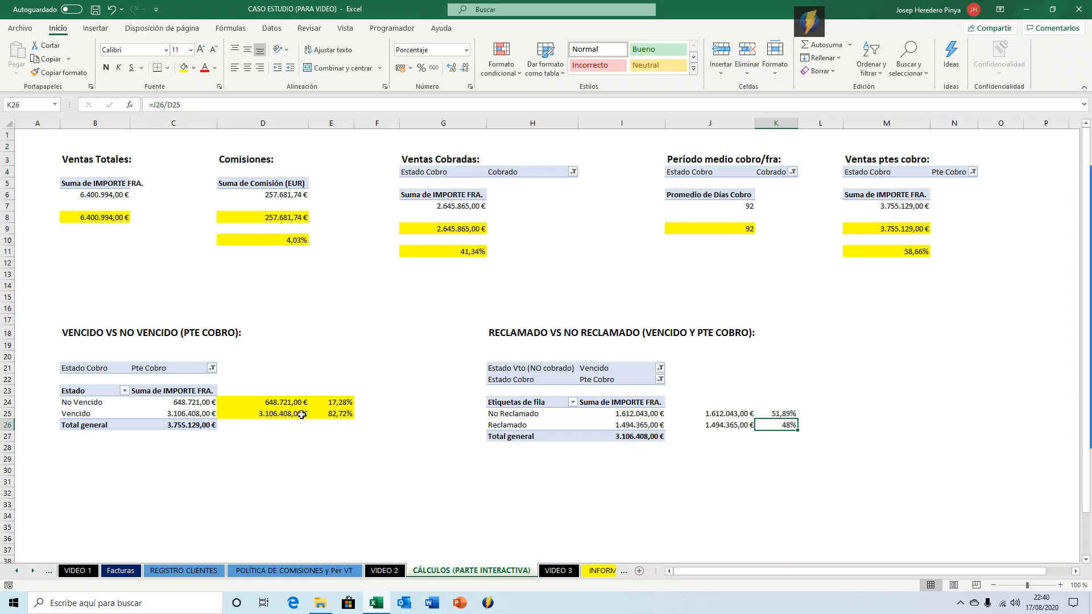
left_click(451, 67)
left_click(450, 67)
Fill the range J25:K26 yellow.
left_click(731, 415)
left_click_drag(730, 414, 793, 427)
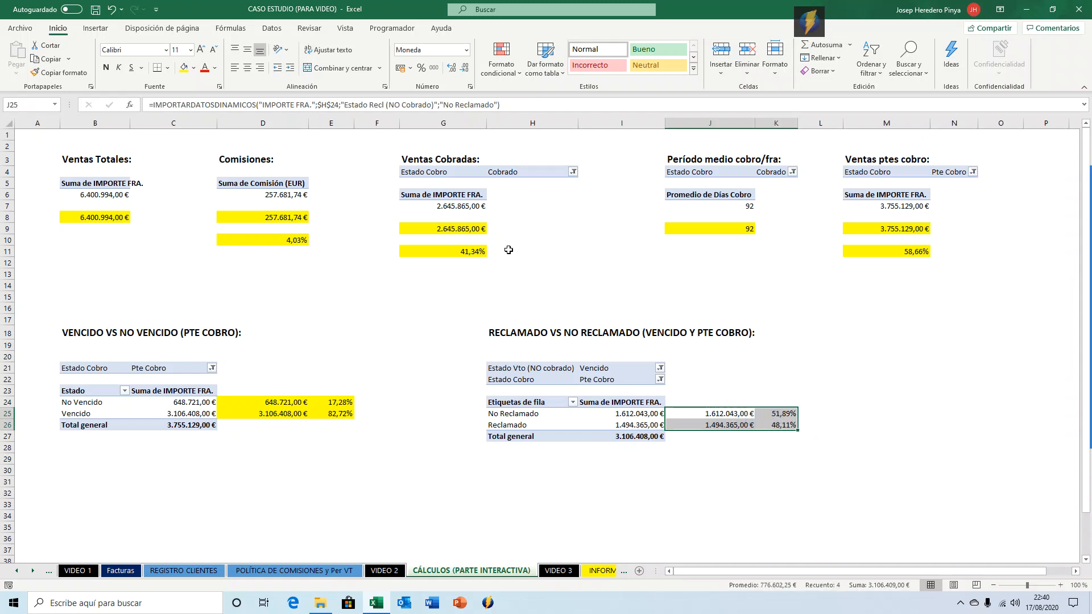
left_click(184, 70)
left_click(889, 416)
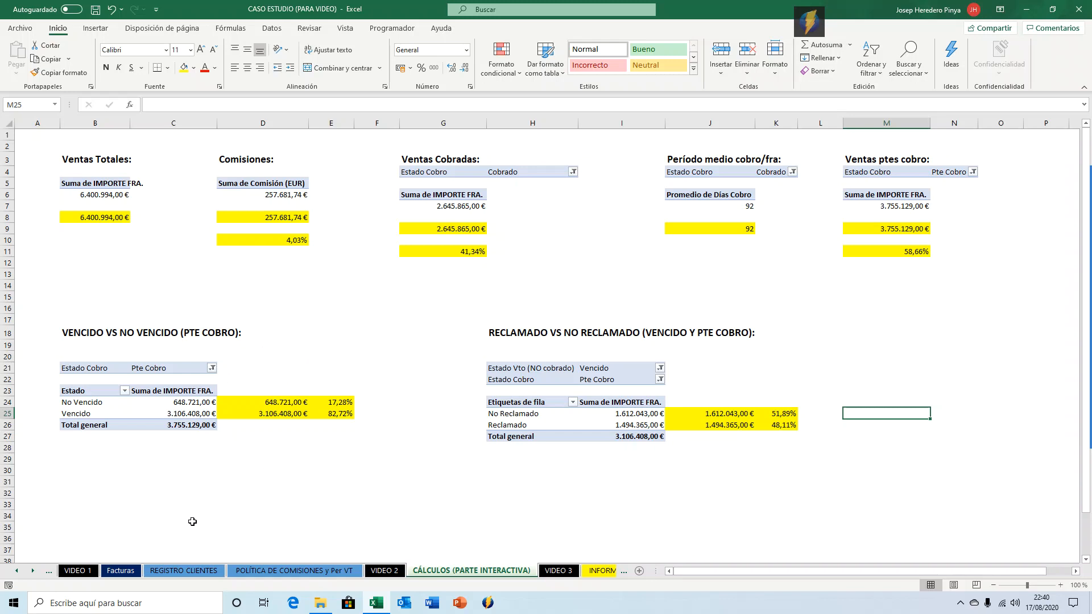
Check the Facturas data sheet and return to review the summaries on the Cálculos sheet.
left_click(121, 570)
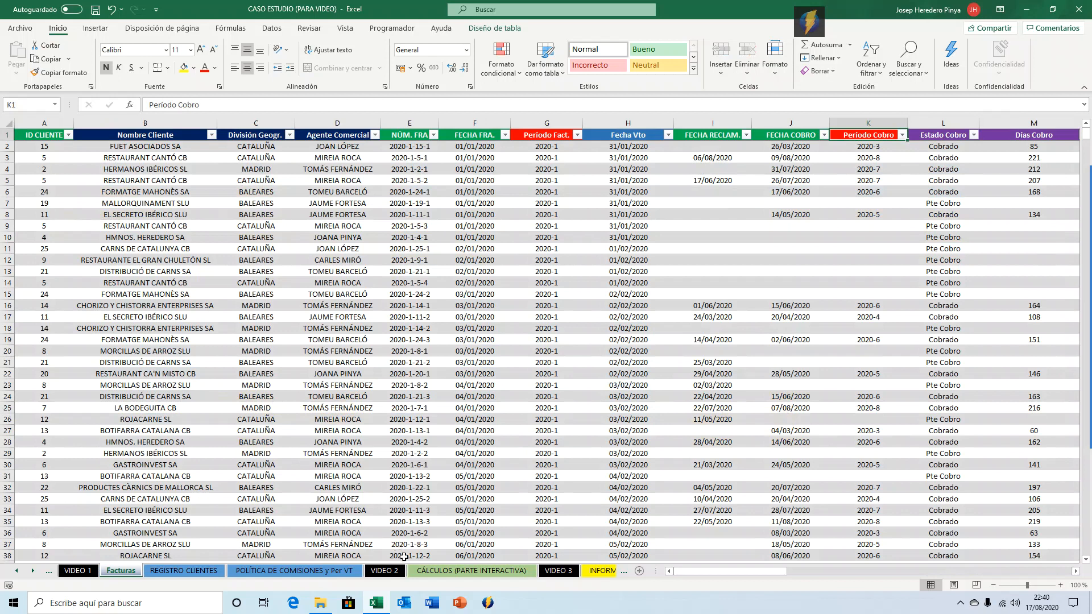
left_click(427, 570)
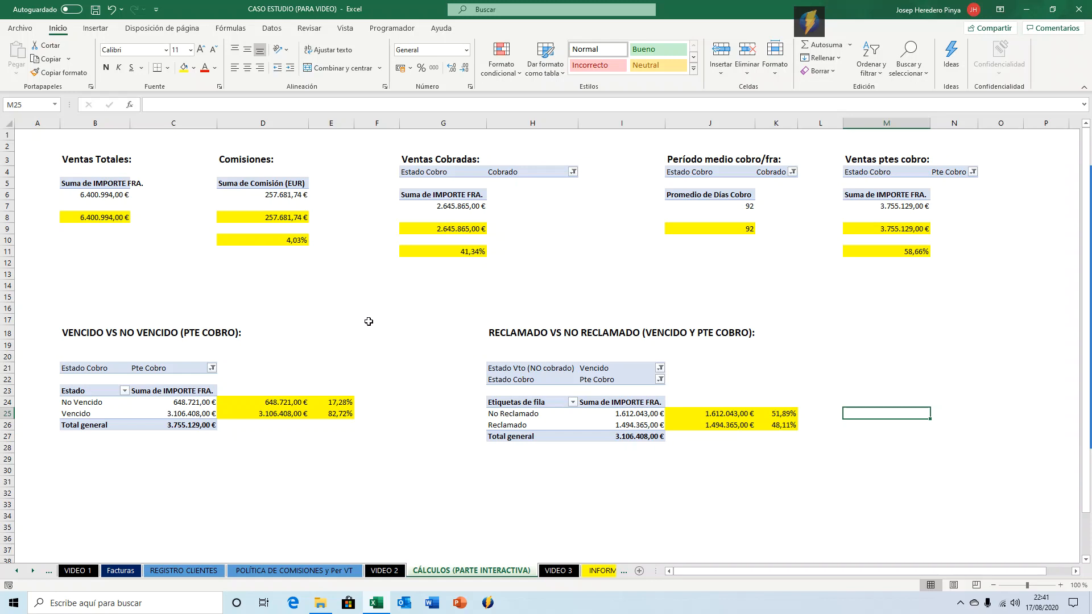
left_click(674, 239)
left_click(681, 230)
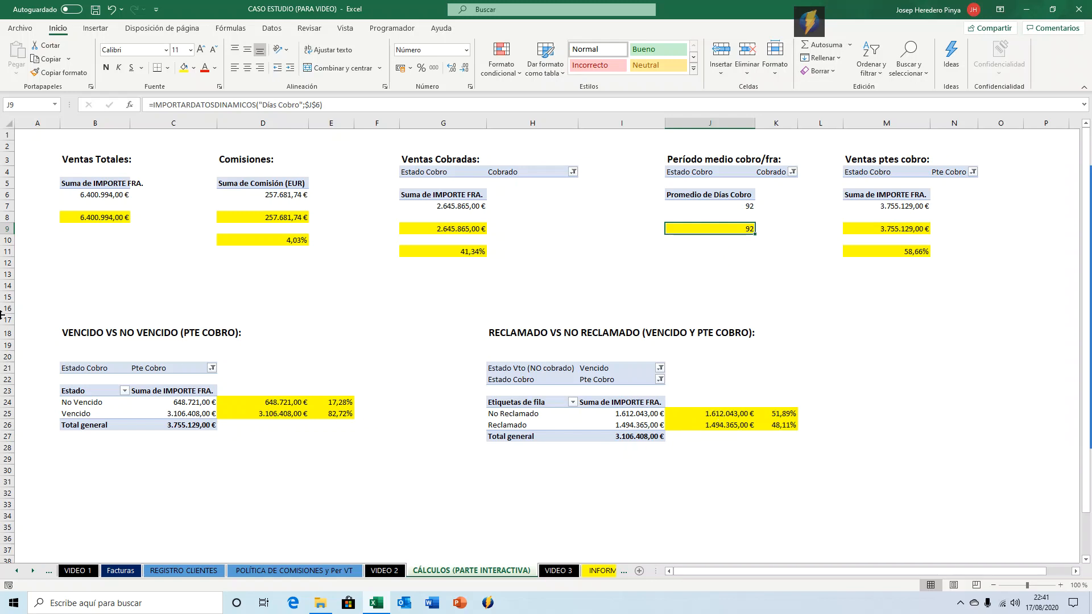
scroll(96, 335, "down", 1)
scroll(85, 307, "up", 1)
scroll(247, 342, "down", 5)
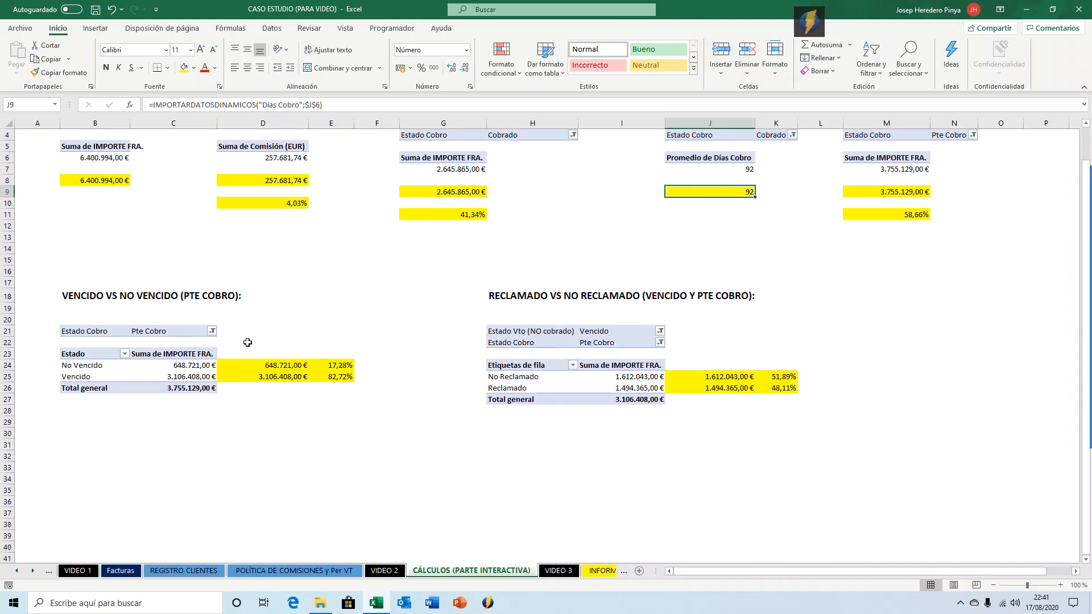
Copy the VENCIDO VS NO VENCIDO (PTE COBRO): section title into cell B31.
left_click(108, 341)
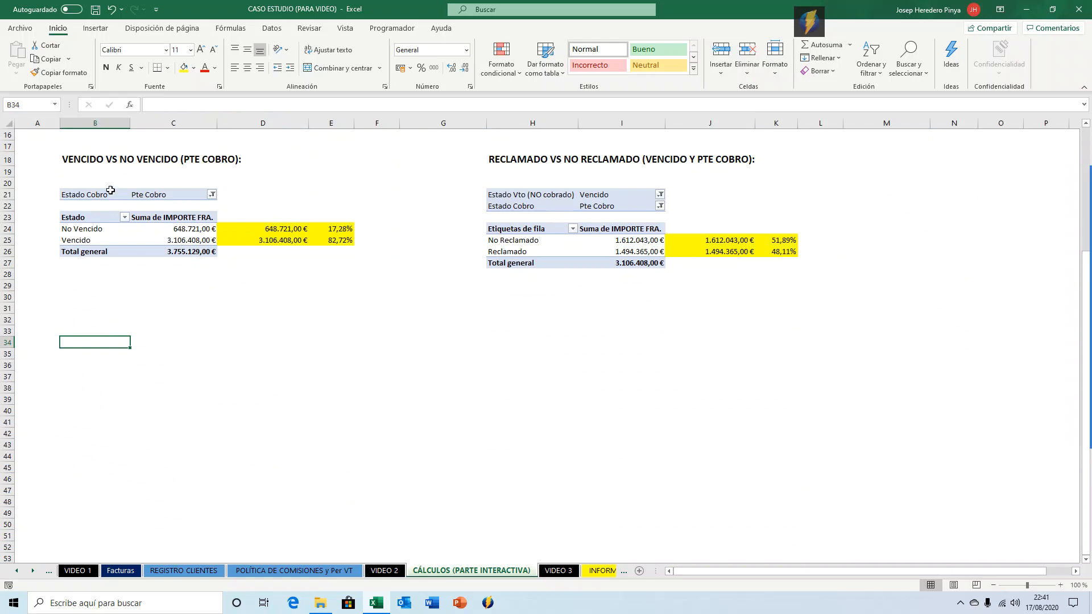
left_click(102, 159)
key("ctrl+c")
key("Down")
key("Down")
key("Down")
key("Down")
key("Down")
key("Down")
key("Down")
key("Down")
key("Down")
key("Down")
key("Down")
key("Down")
key("Down")
key("Down")
key("Up")
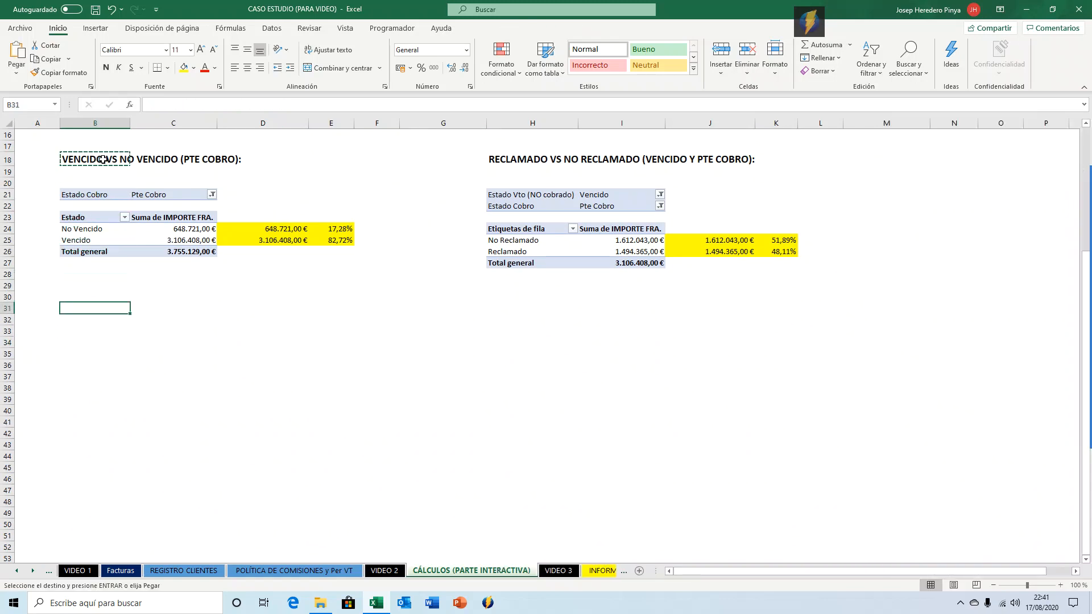
key("Return")
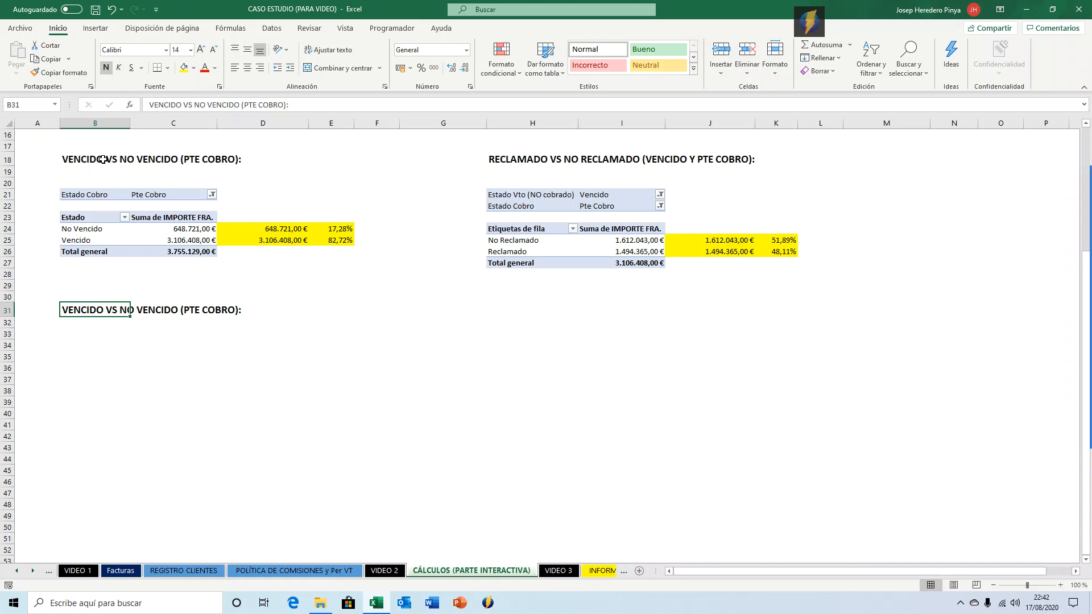
Color all section titles red: Ventas Totales, Comisiones, Ventas Cobradas, Período medio cobro/fra, Ventas ptes cobro and both lower titles.
scroll(102, 159, "up", 5)
left_click(95, 158)
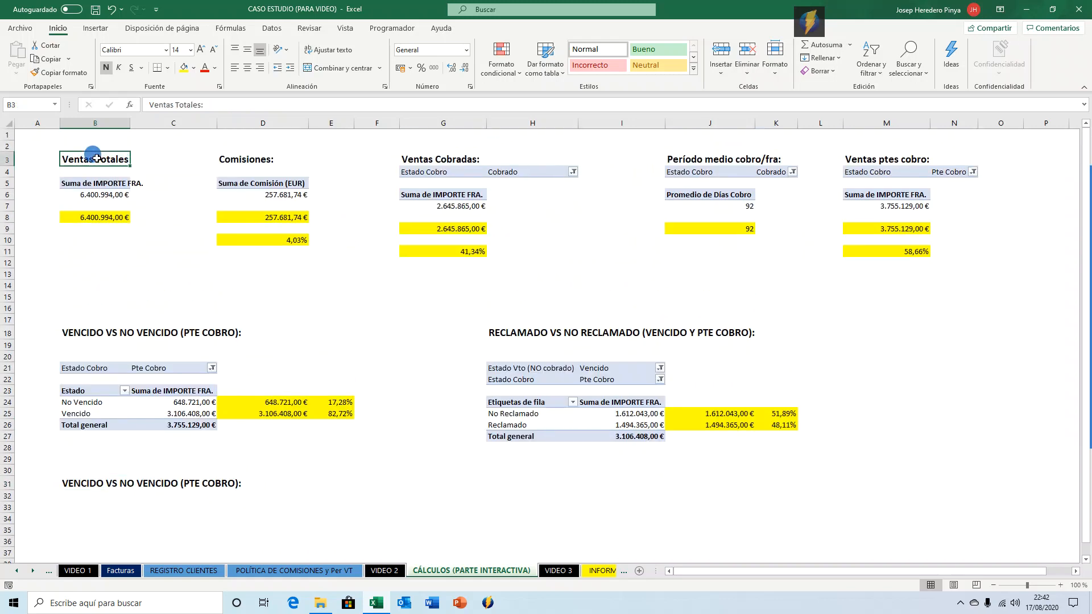
left_click(203, 68)
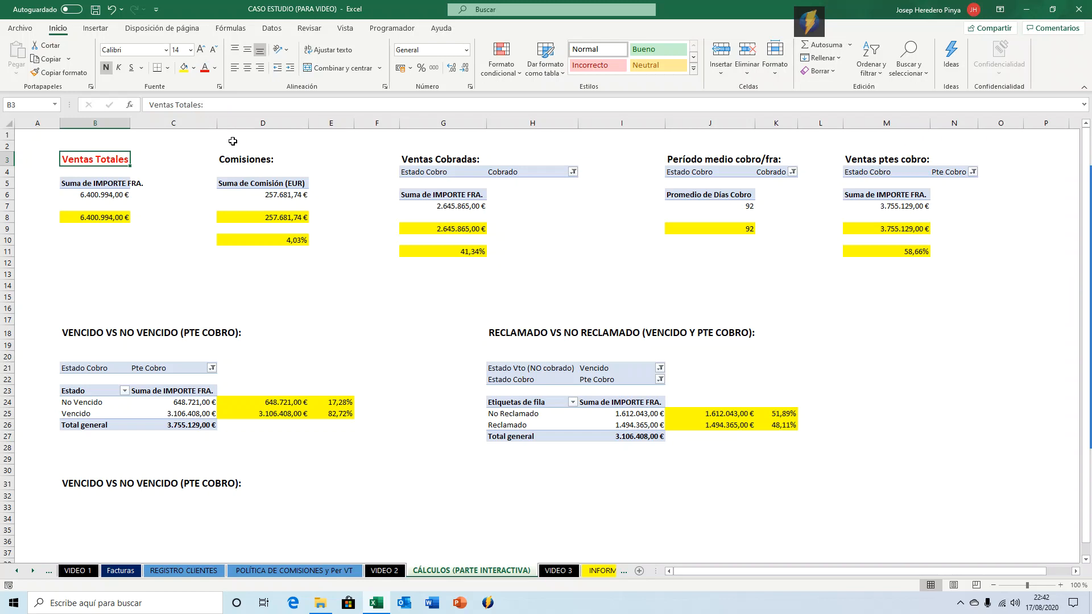
left_click(240, 160)
left_click(461, 158, "ctrl")
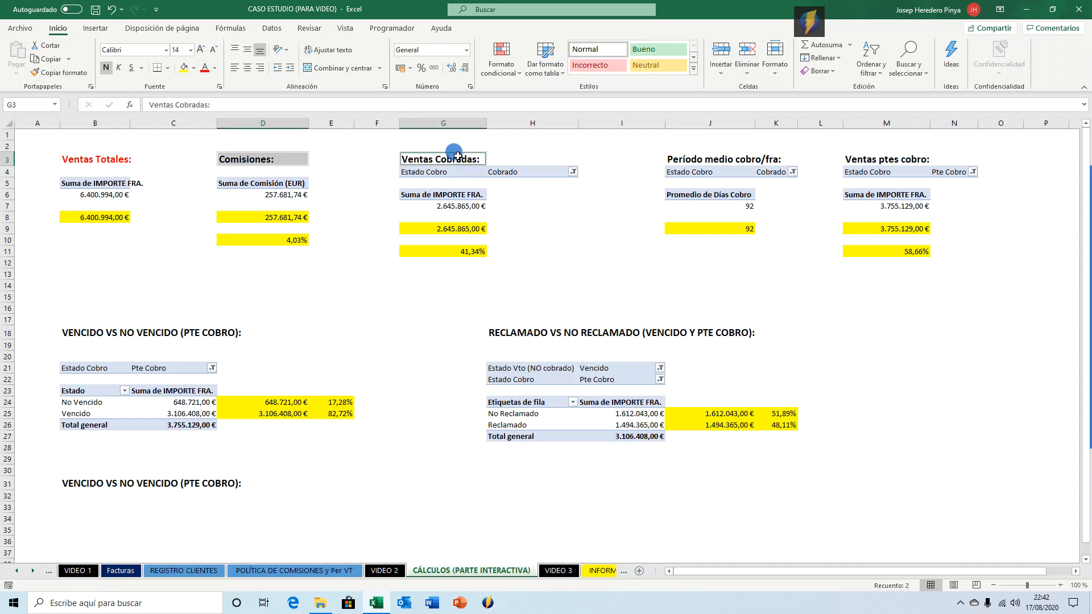
left_click(744, 158, "ctrl")
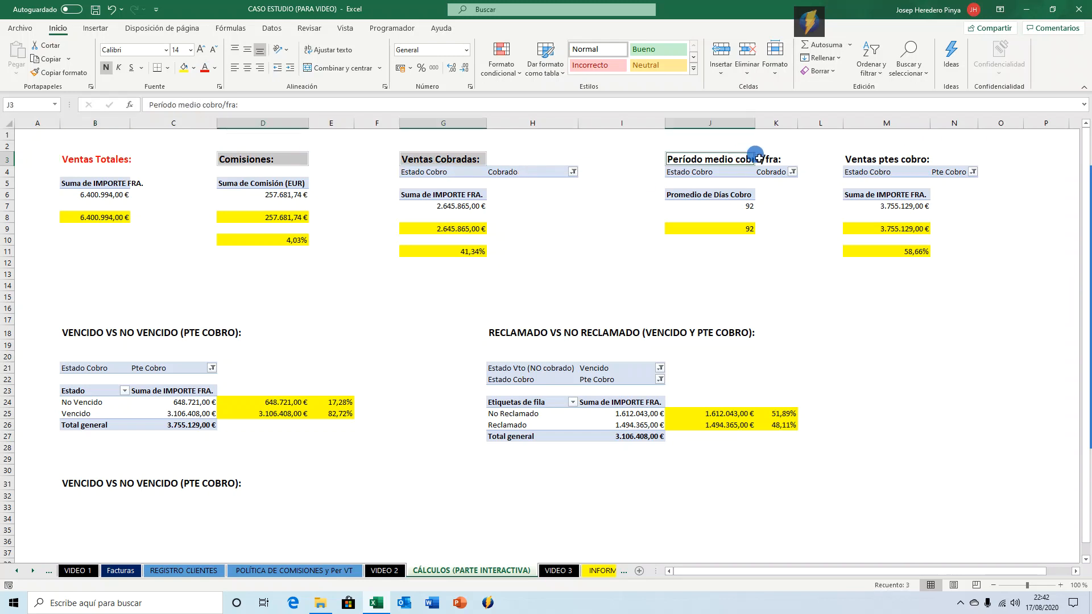
left_click(856, 152, "ctrl")
left_click(98, 333, "ctrl")
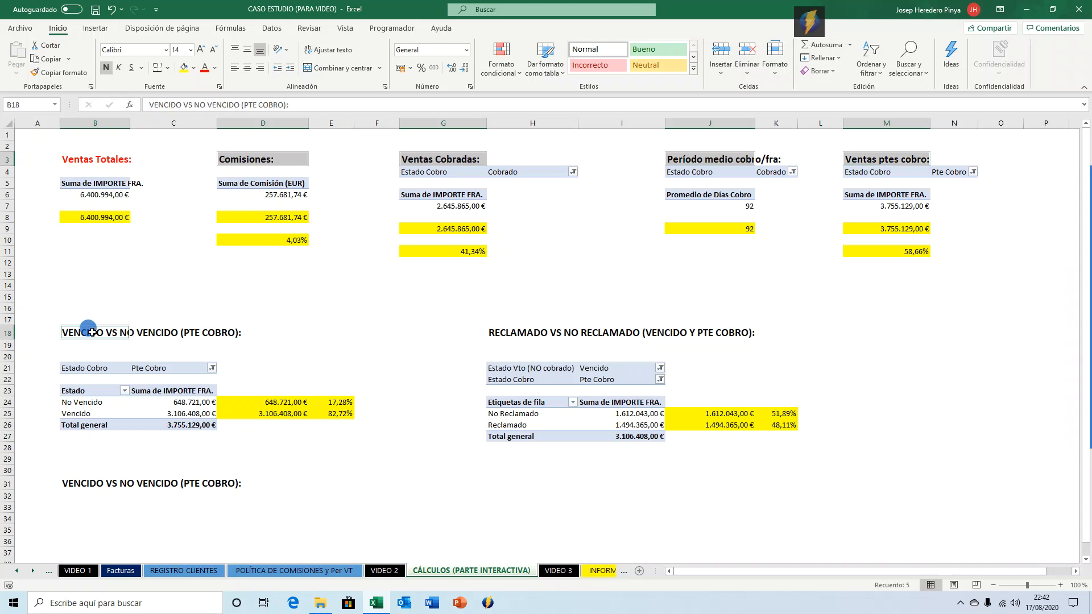
left_click(538, 329, "ctrl")
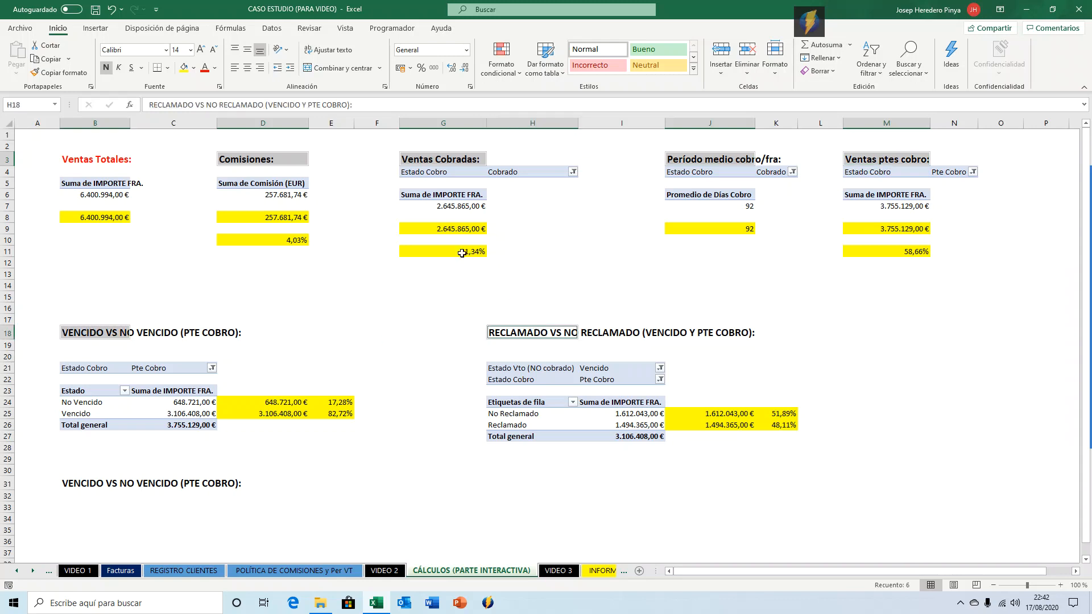
left_click(204, 67)
left_click(397, 332)
Retitle cell B31 as "Ventas y Comisiones por Agente y Div. Geográfica:".
scroll(397, 335, "down", 1)
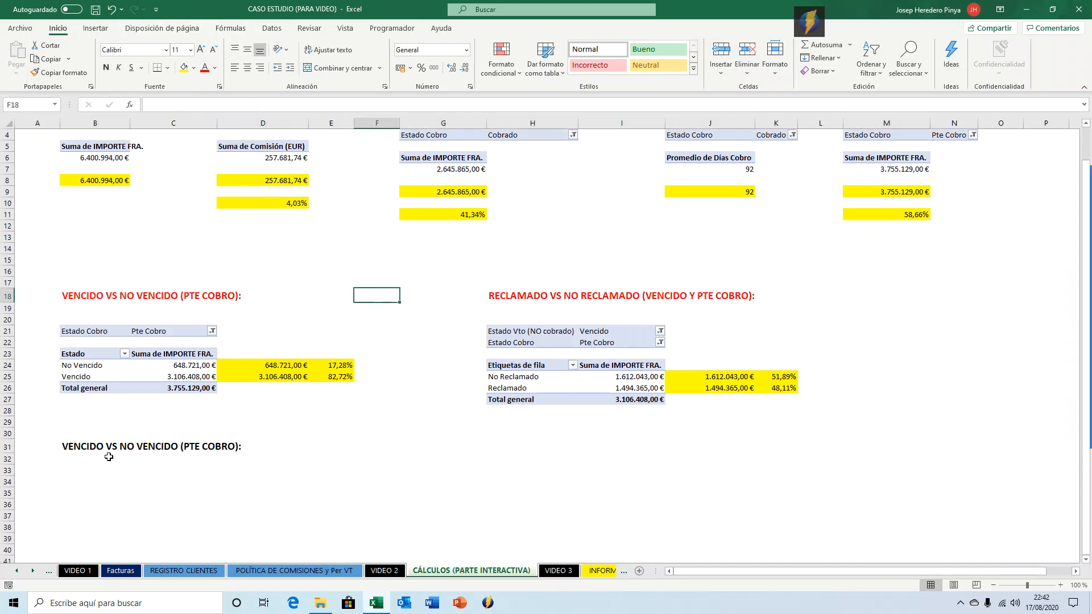
left_click(108, 447)
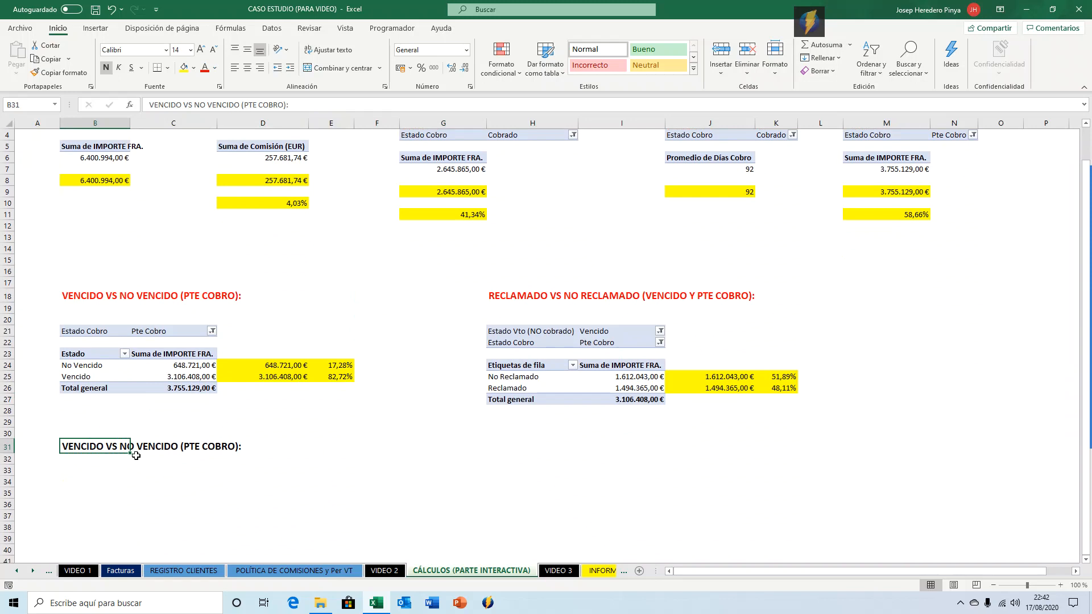
scroll(137, 455, "down", 1)
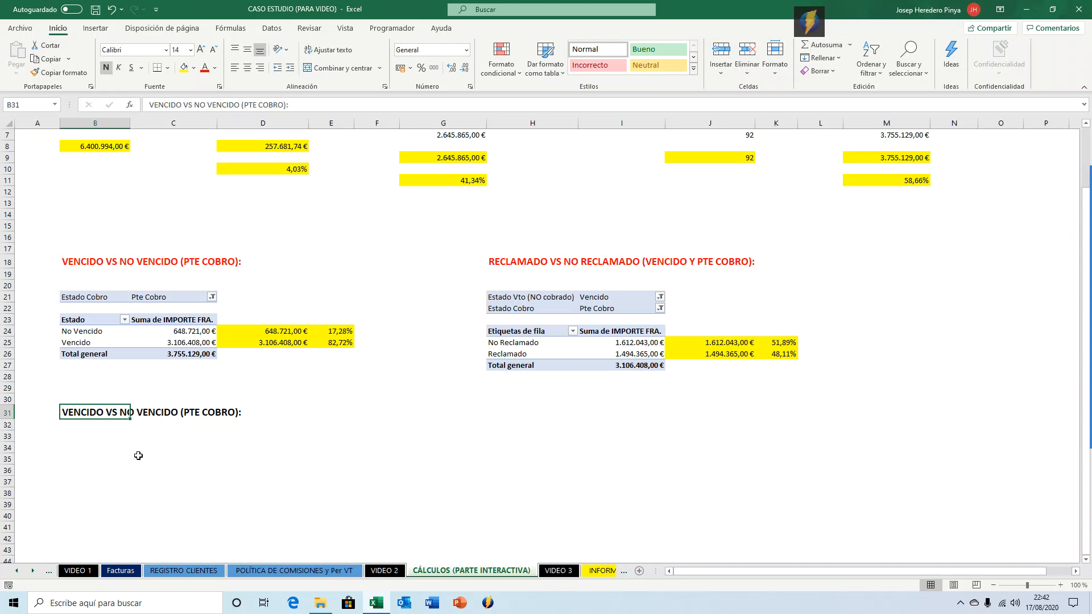
type("vEN")
key("BackSpace")
key("BackSpace")
key("BackSpace")
type("Ventas y Comisione ")
type(" por Agente")
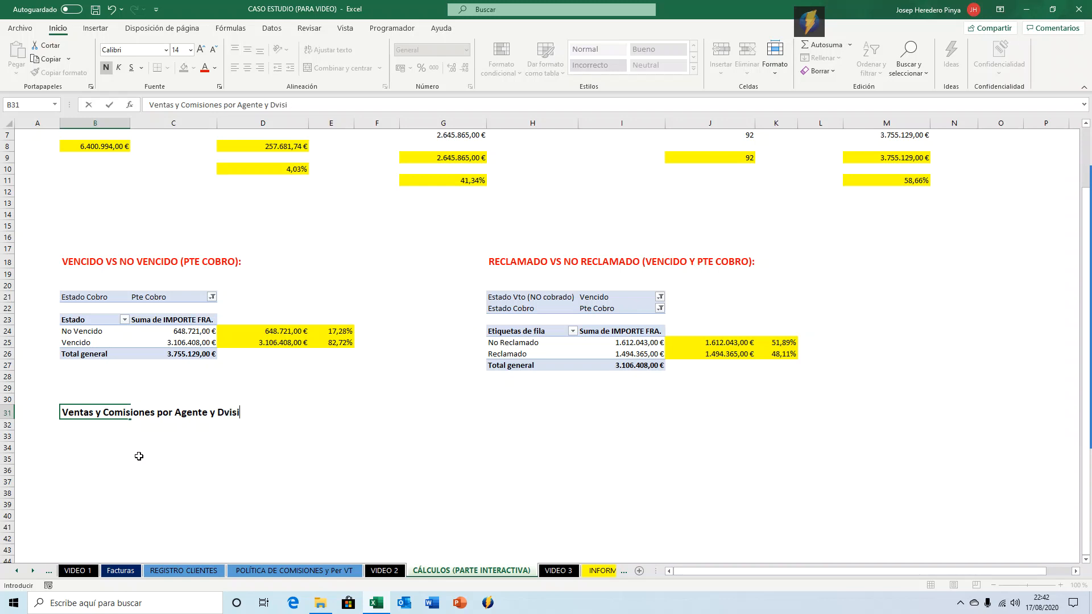
type("y Div. geográfica:")
key("Return")
key("Up")
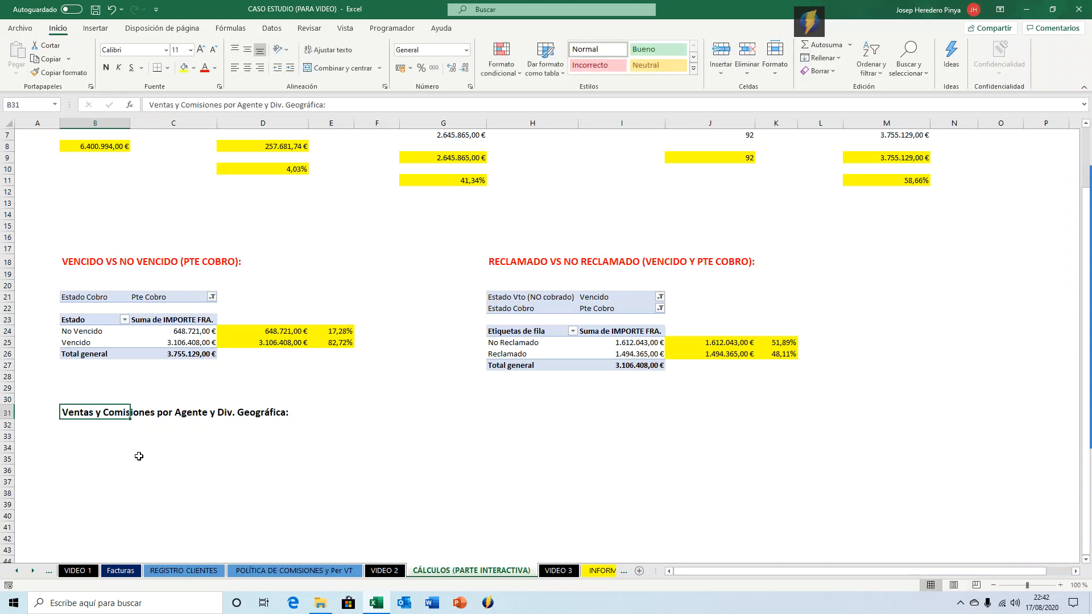
Insert a pivot table at B34 on this sheet using the facturas table as the source.
left_click_drag(126, 455, 121, 449)
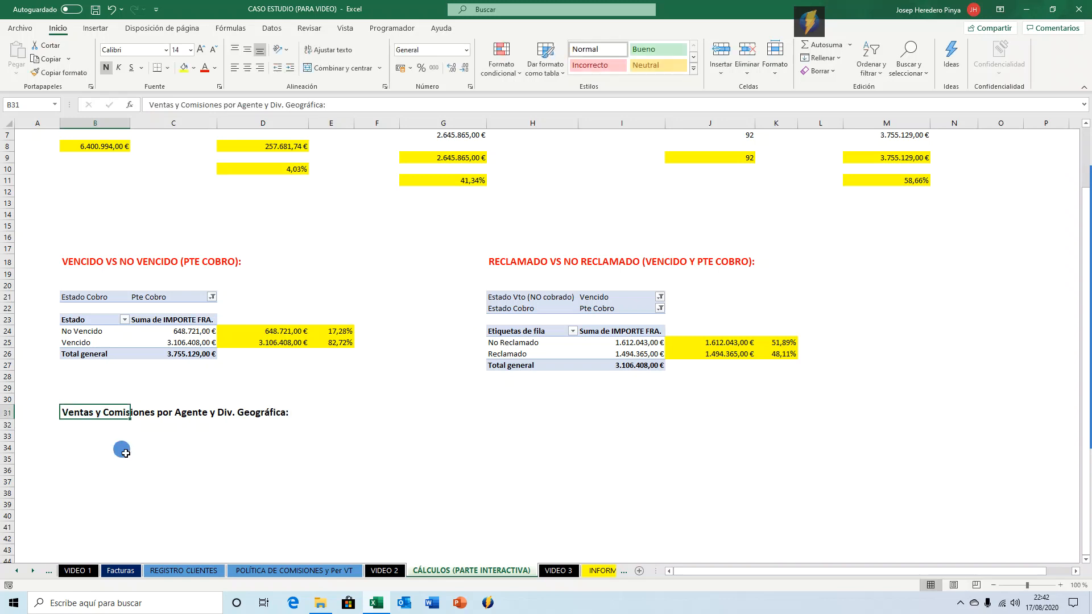
left_click(85, 447)
left_click(95, 28)
left_click(17, 60)
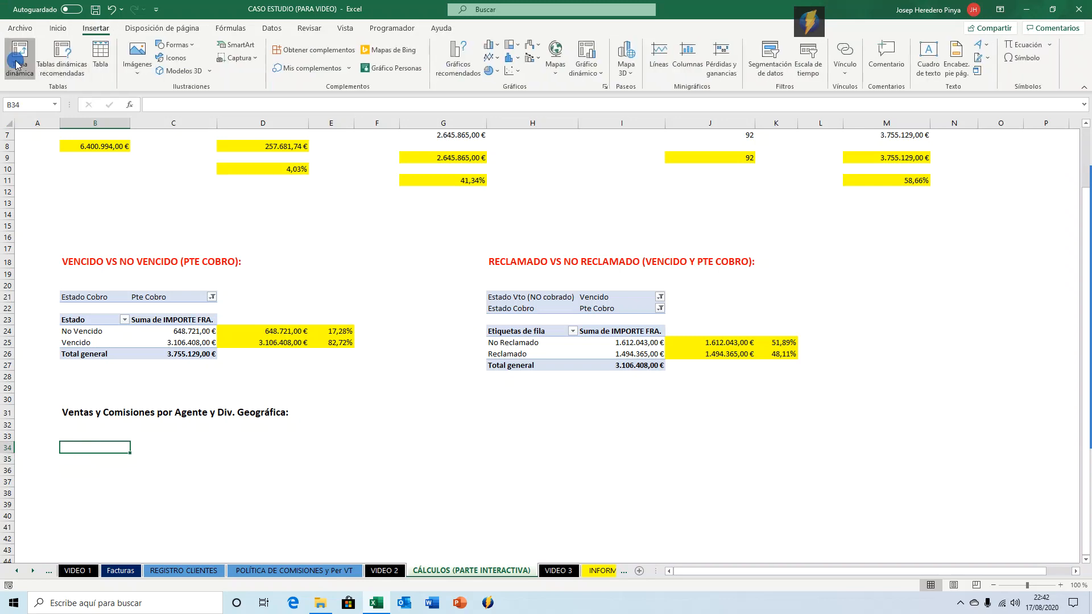
type("factu")
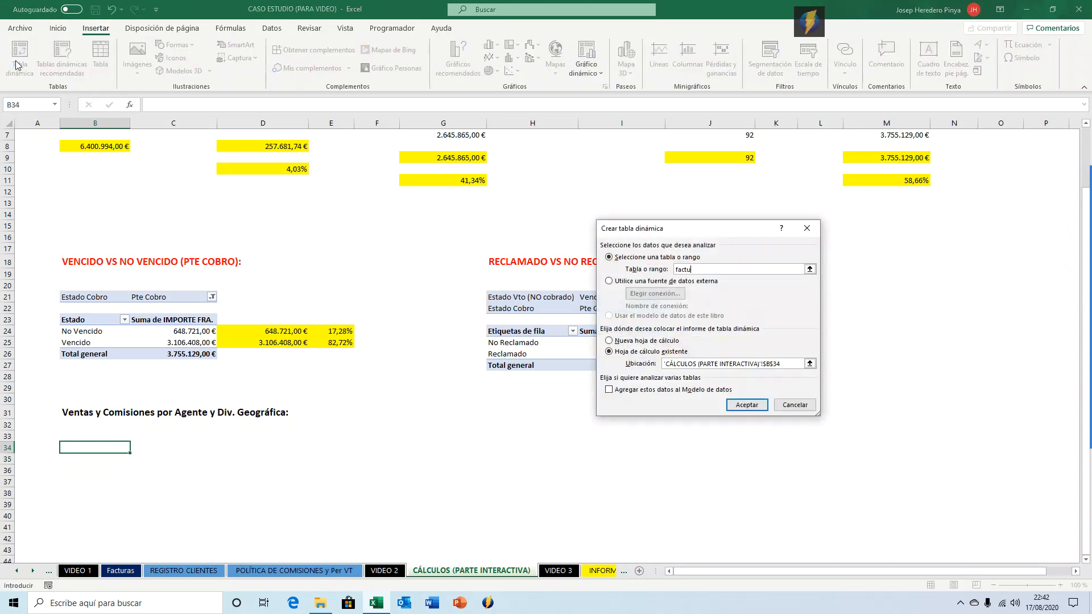
type("ras")
key("Return")
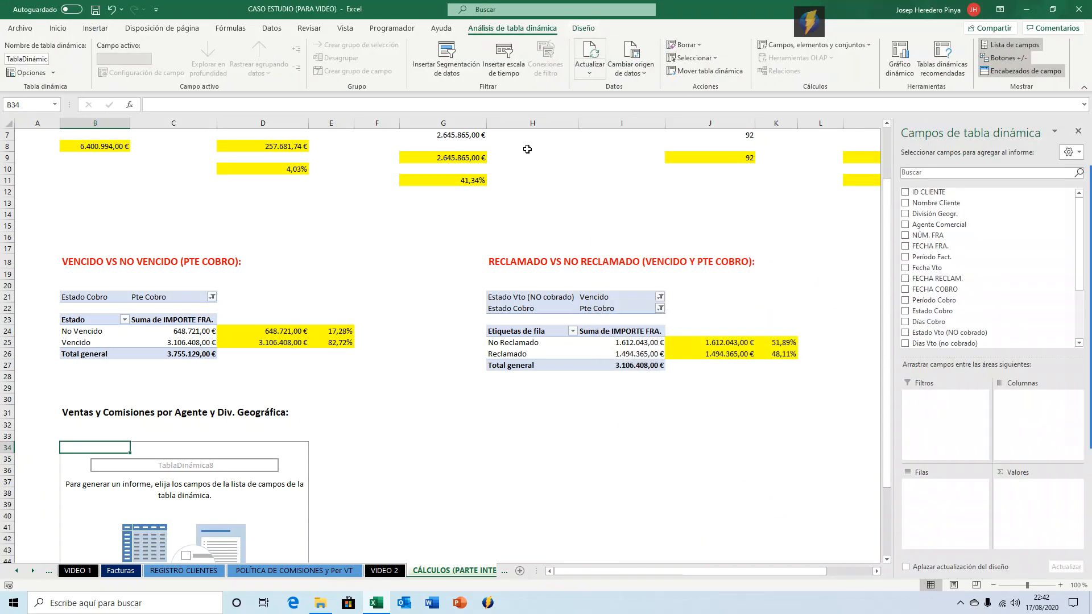
Add Comisión (EUR) to the pivot table's values and format the sum as currency.
scroll(932, 259, "down", 3)
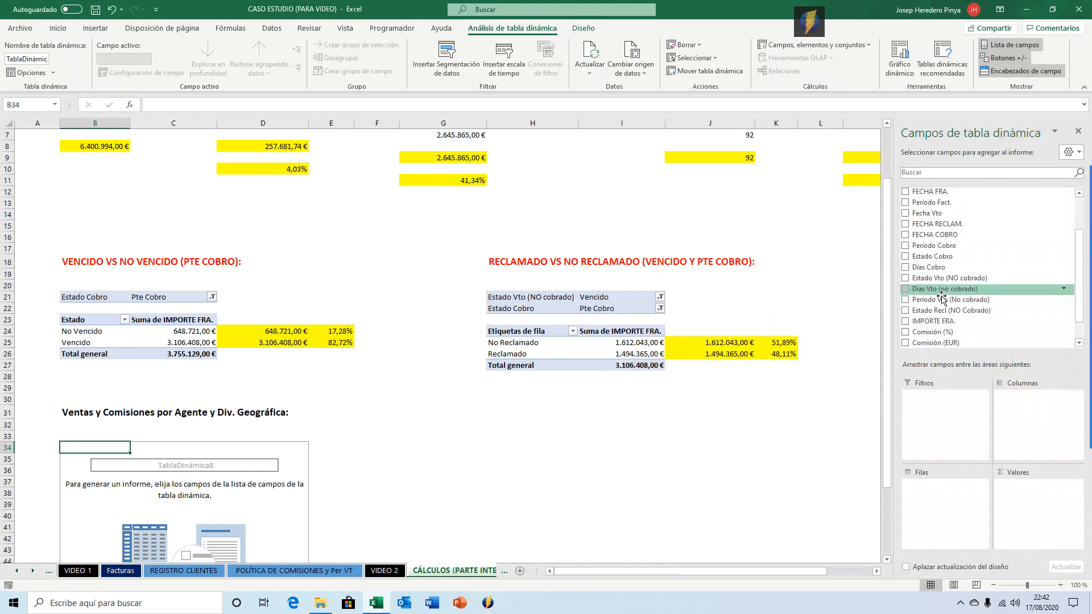
scroll(954, 301, "up", 2)
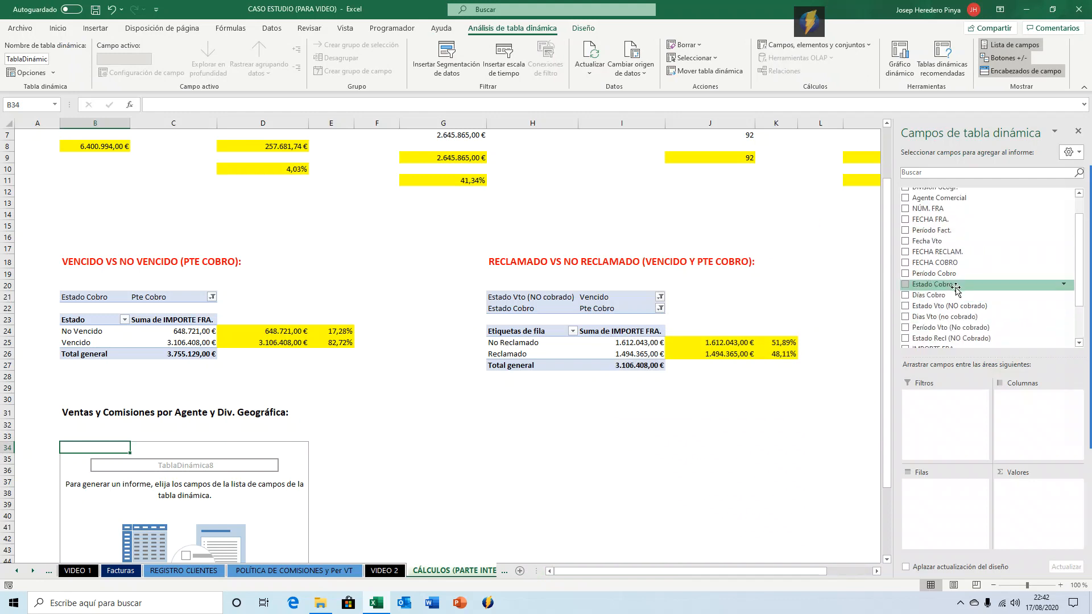
scroll(954, 301, "down", 2)
left_click_drag(953, 316, 1020, 520)
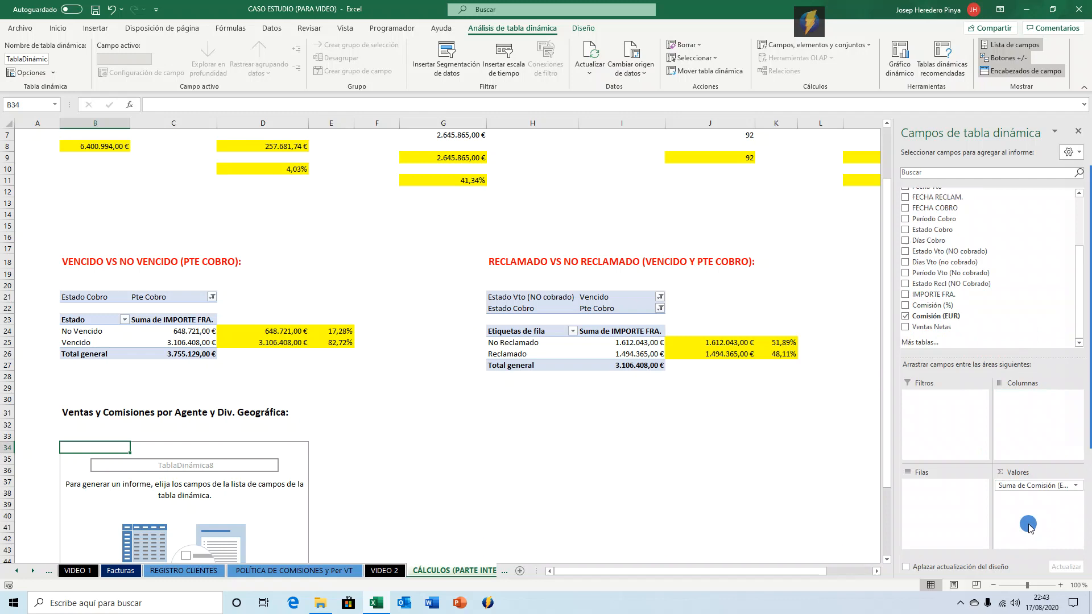
left_click(116, 462)
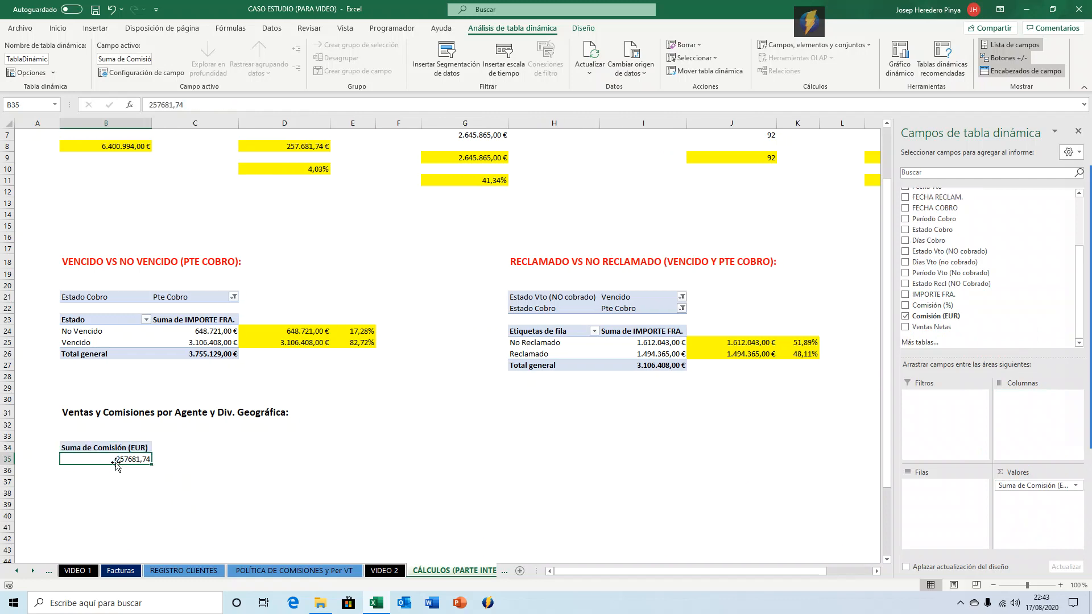
key("ctrl+shift+4")
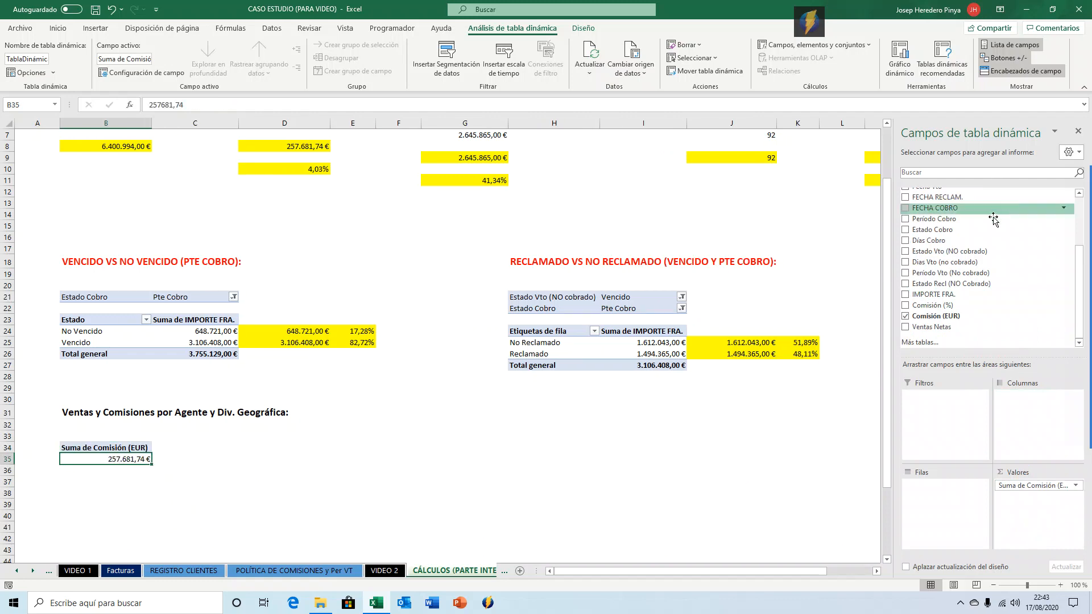
Add División Geogr. and then Agente Comercial as row fields of the pivot table.
scroll(972, 267, "up", 4)
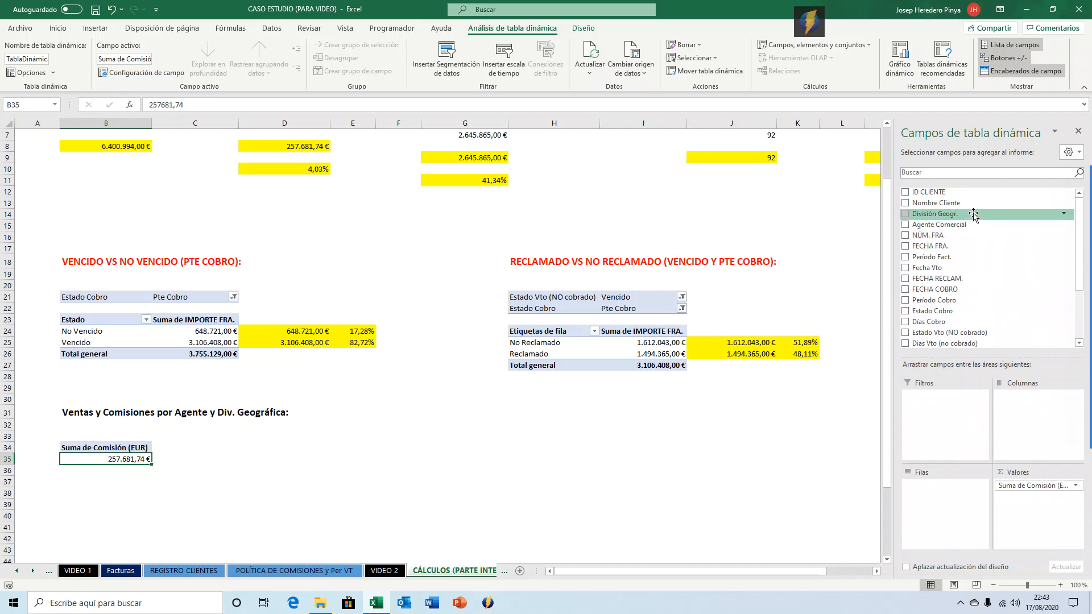
left_click_drag(964, 215, 932, 487)
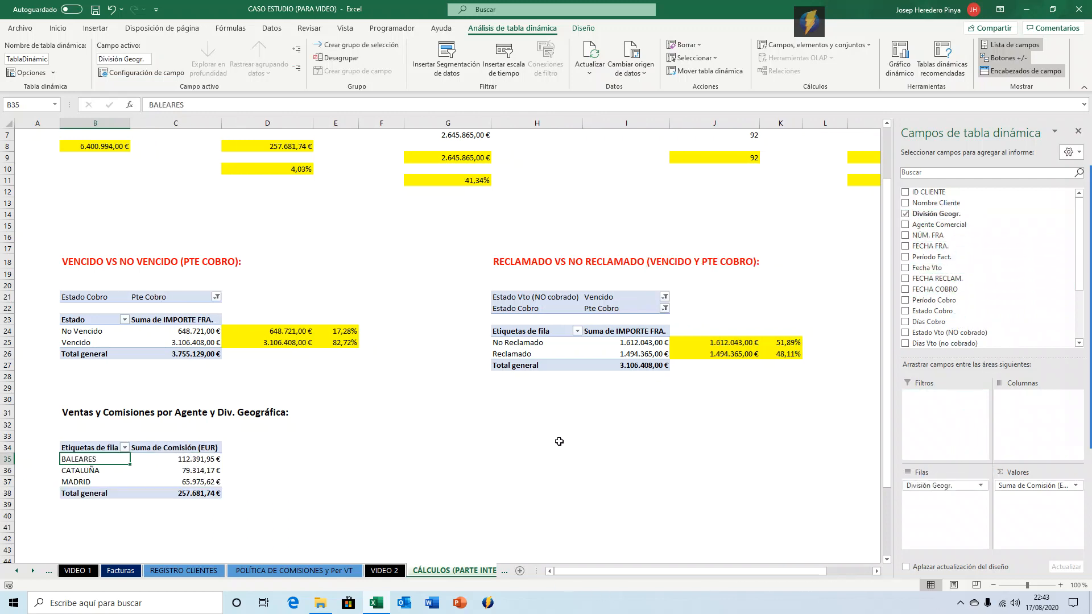
scroll(565, 439, "down", 1)
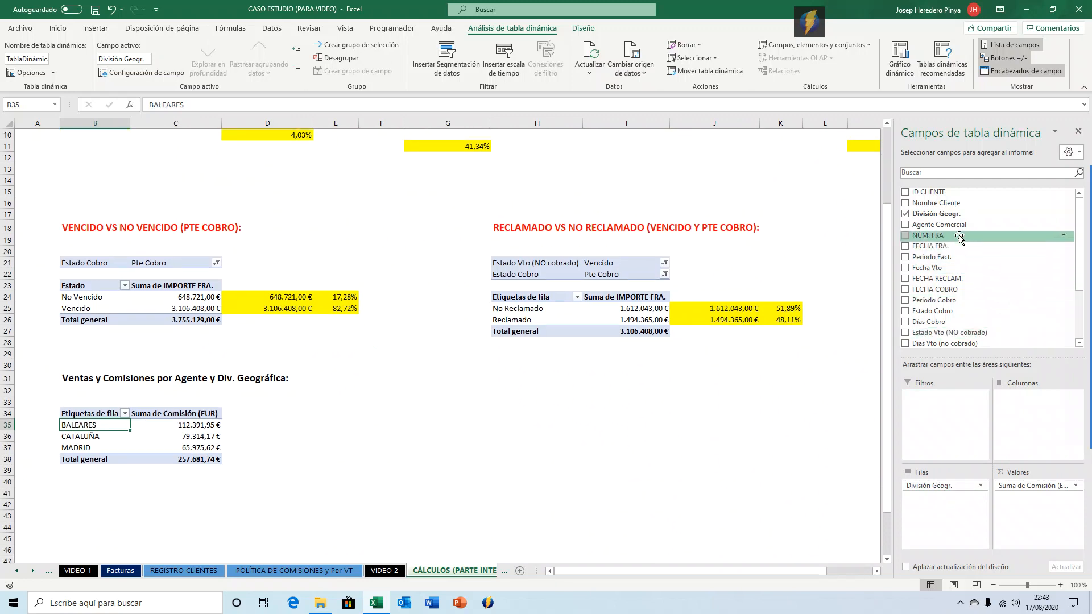
left_click_drag(959, 230, 944, 495)
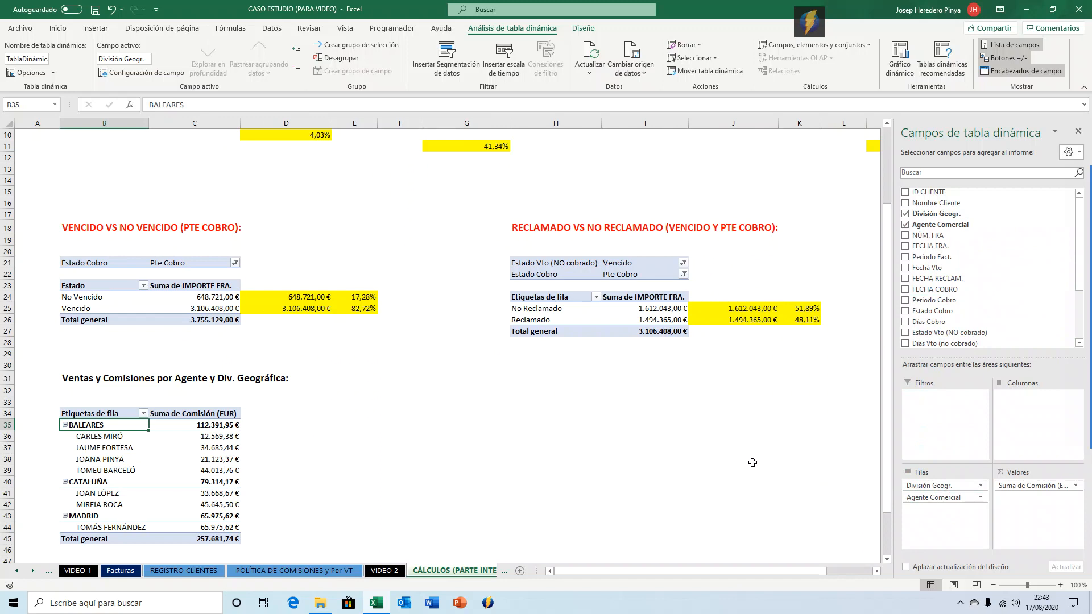
Add IMPORTE FRA. to the pivot table's values.
scroll(370, 445, "down", 1)
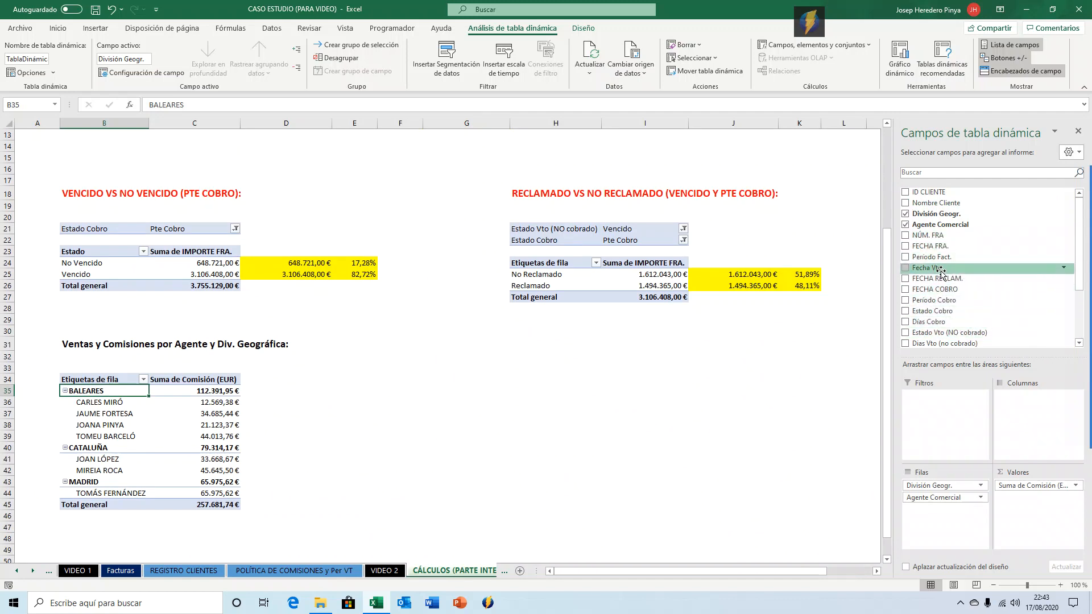
scroll(955, 305, "down", 3)
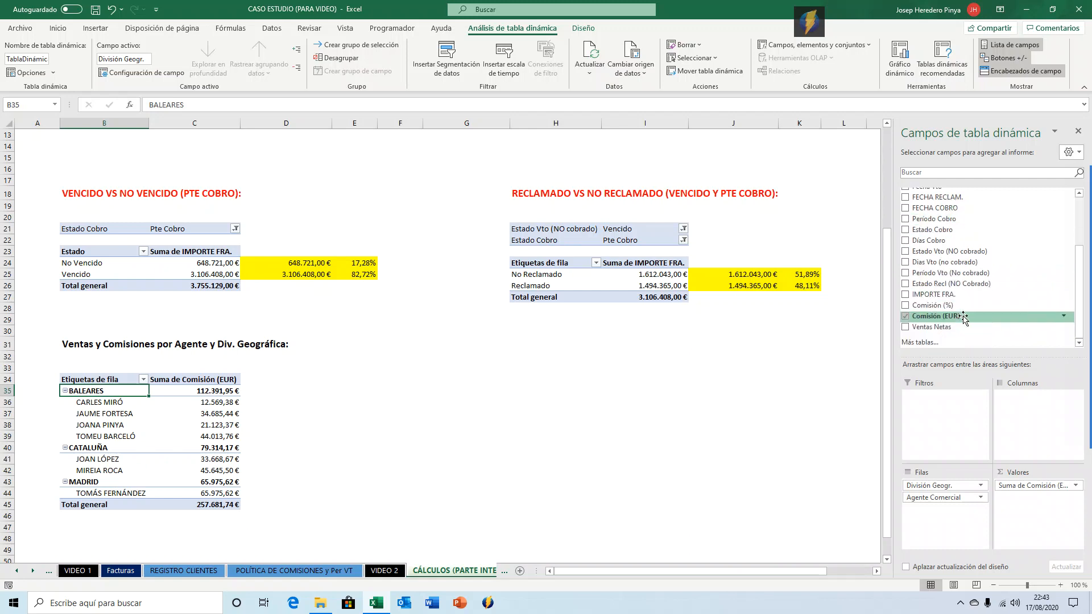
left_click_drag(938, 294, 1034, 516)
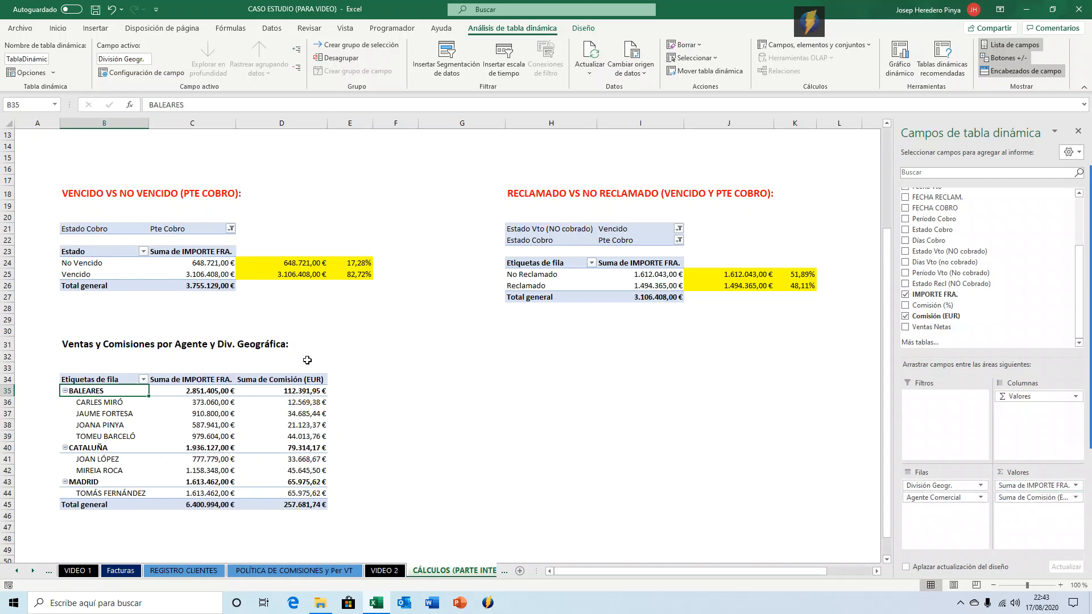
Rename the pivot value headers to VENTAS TOTALES and COMISIONES TOTALES.
left_click(208, 377)
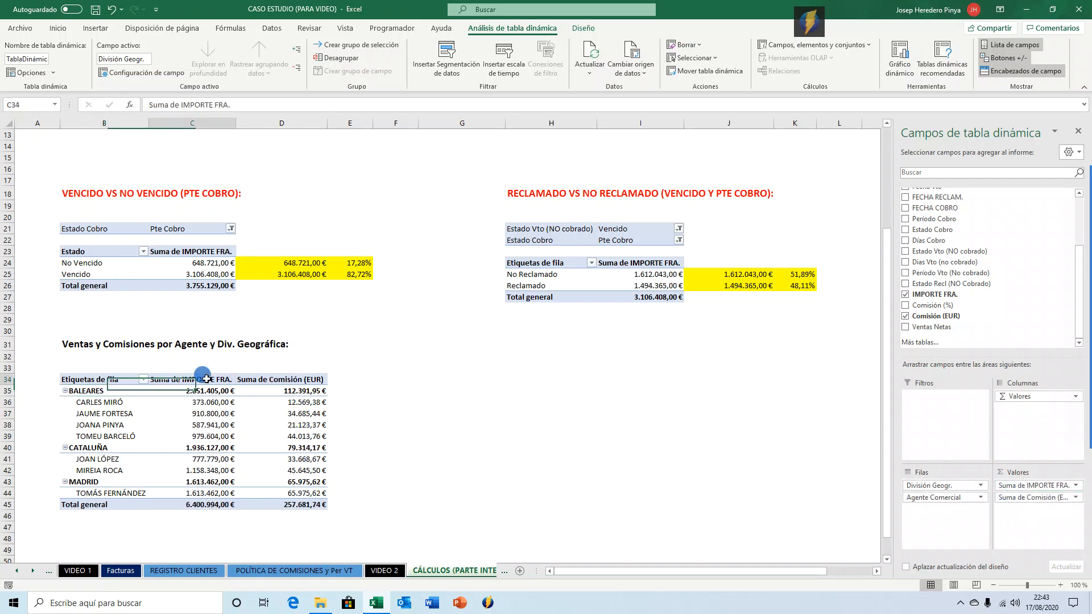
type("vent")
key("BackSpace")
key("BackSpace")
key("BackSpace")
key("BackSpace")
type("VENTAS TOTALES")
key("Tab")
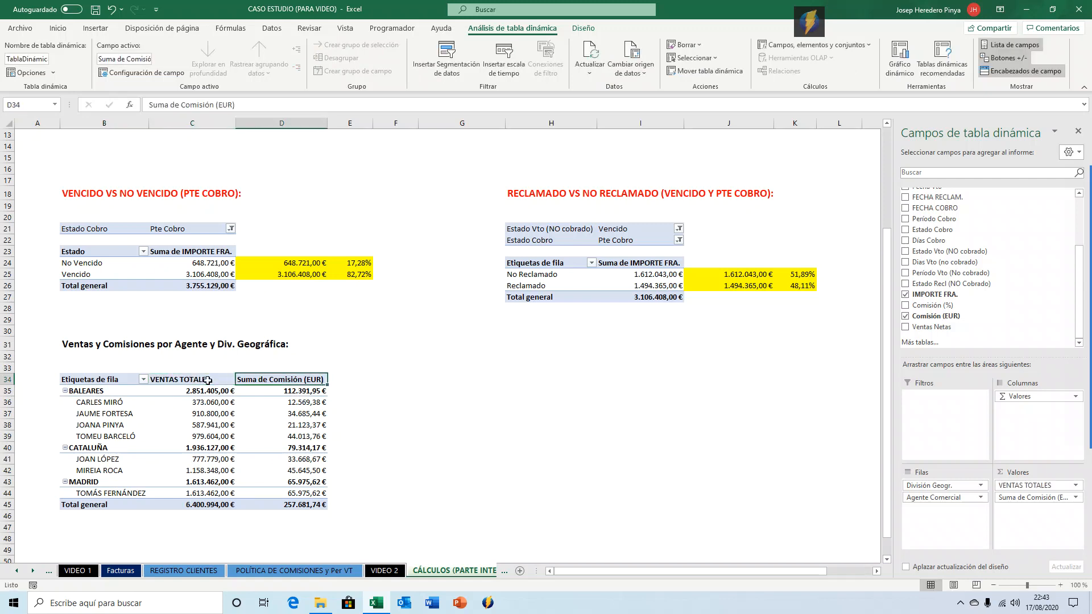
type("COMISIONES")
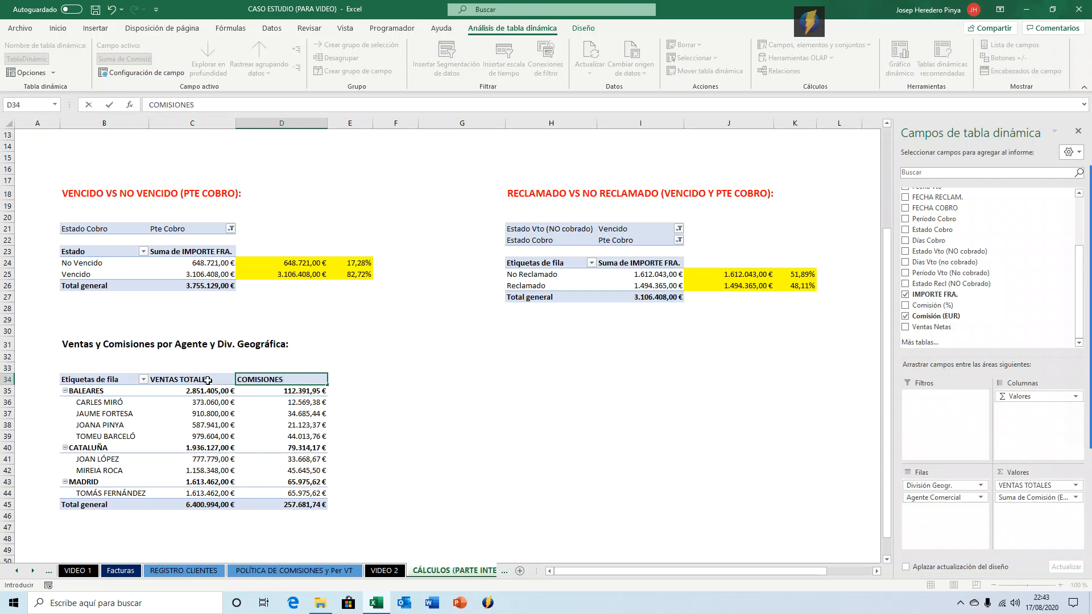
type(" TOTALES")
key("Return")
Clear the text of the pivot table's row labels header, leaving it blank.
key("Up")
key("Left")
key("Left")
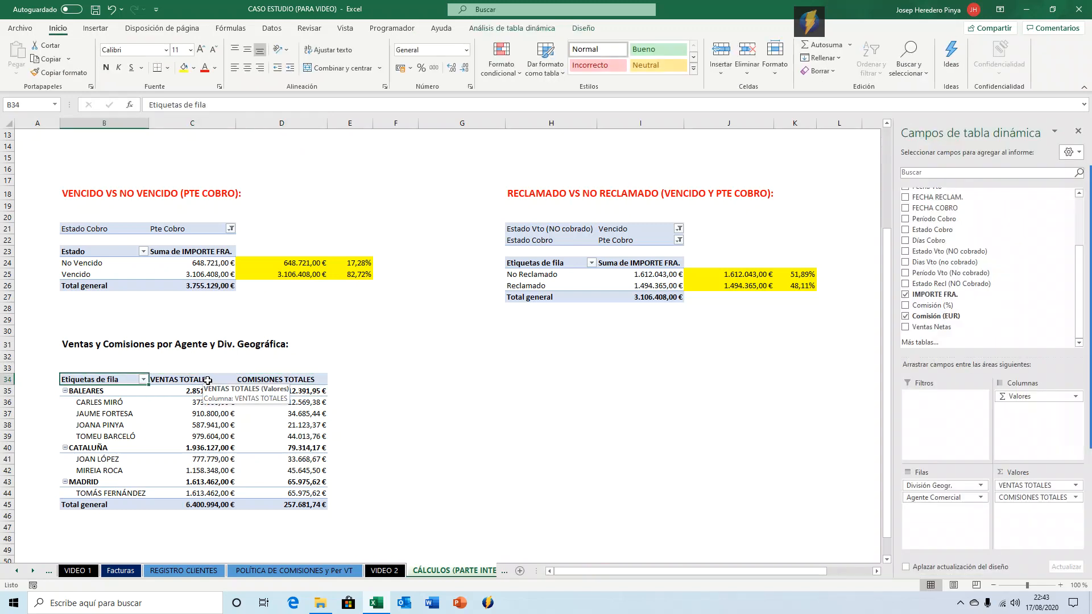
key("BackSpace")
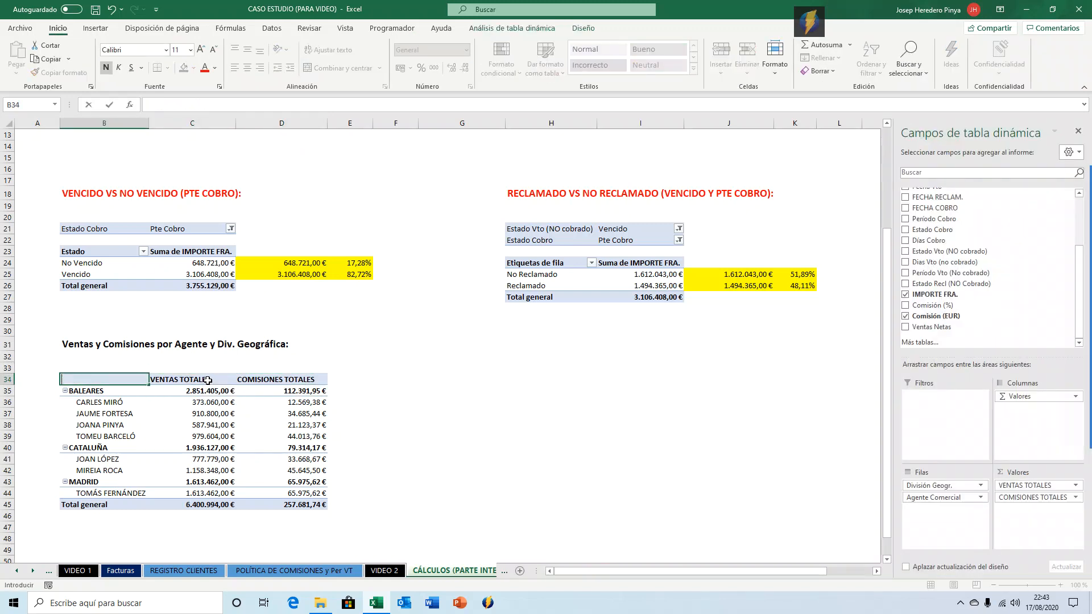
key("Return")
Rename the pivot table's grand total row label from Total general to TOTAL:.
key("Down")
key("Down")
key("Down")
key("Down")
key("Down")
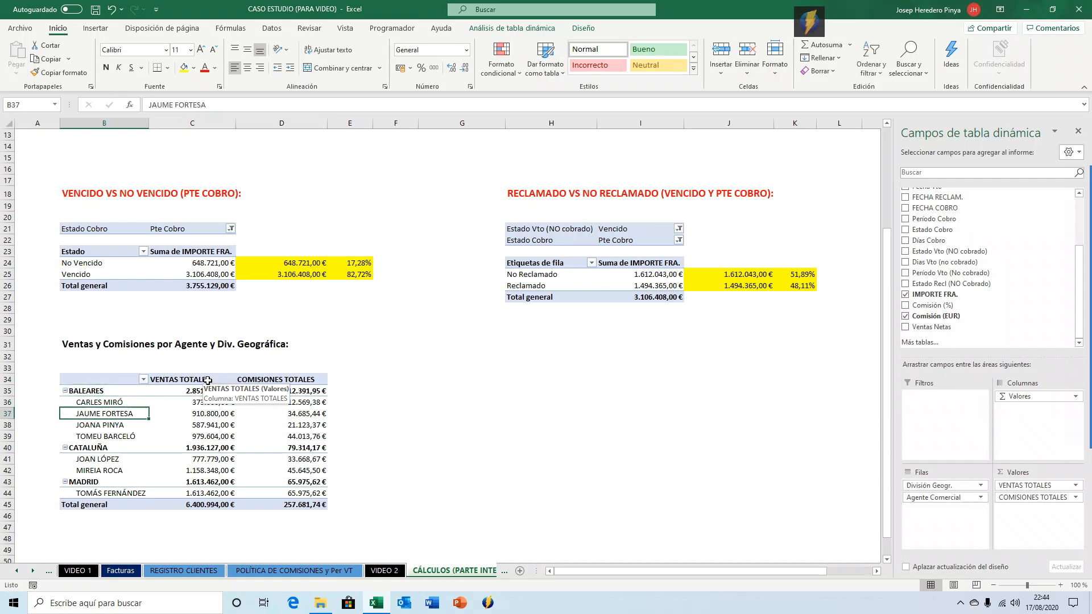
key("Down")
key("Down")
key("Down")
key("Down")
key("Down")
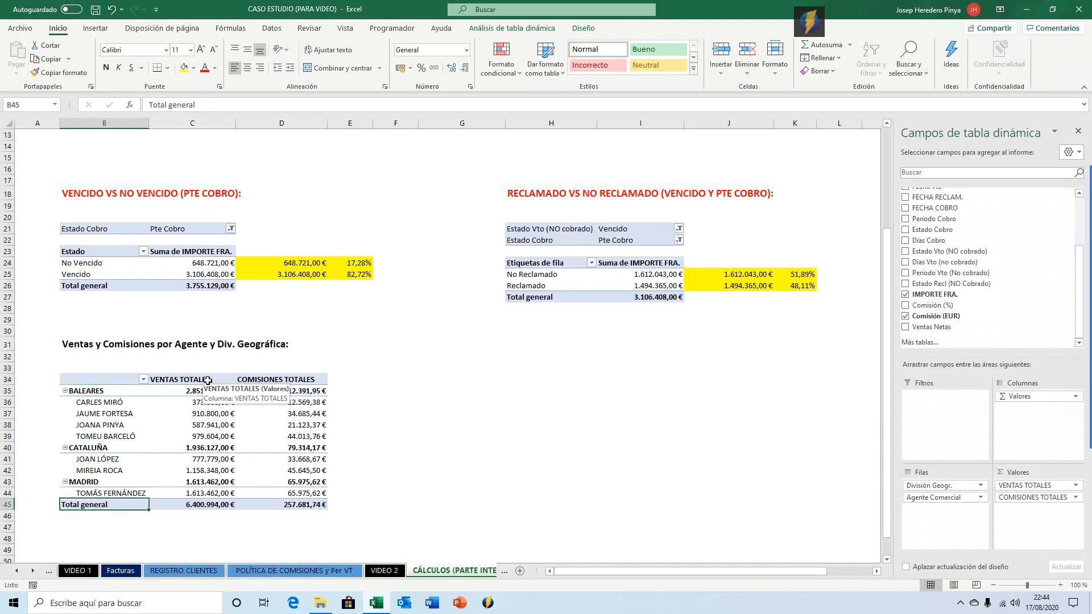
type("T")
key("BackSpace")
key("BackSpace")
key("BackSpace")
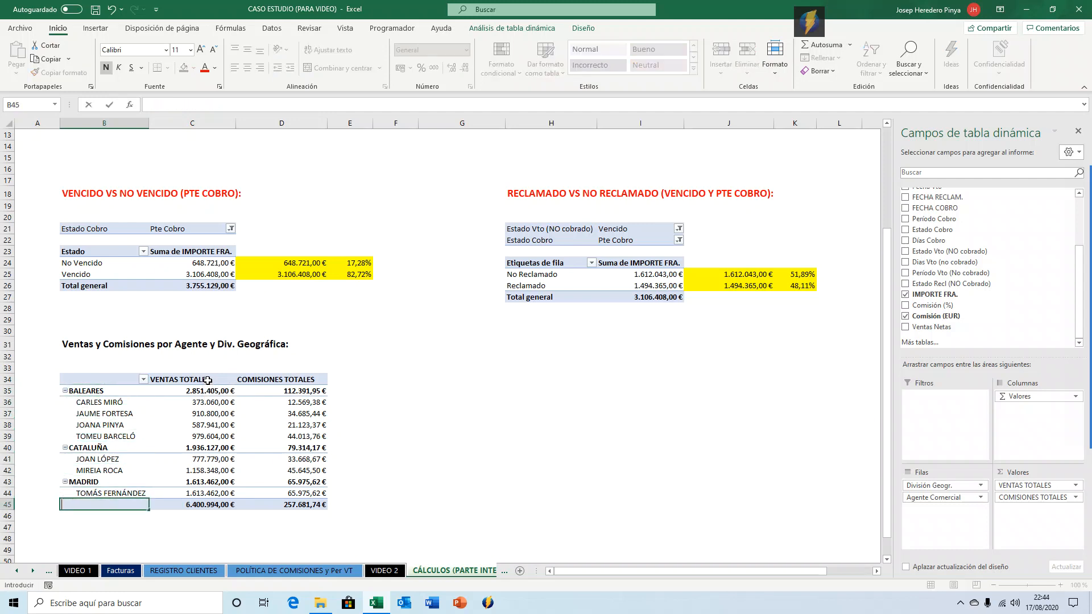
type("TOTAL:")
key("ctrl+Return")
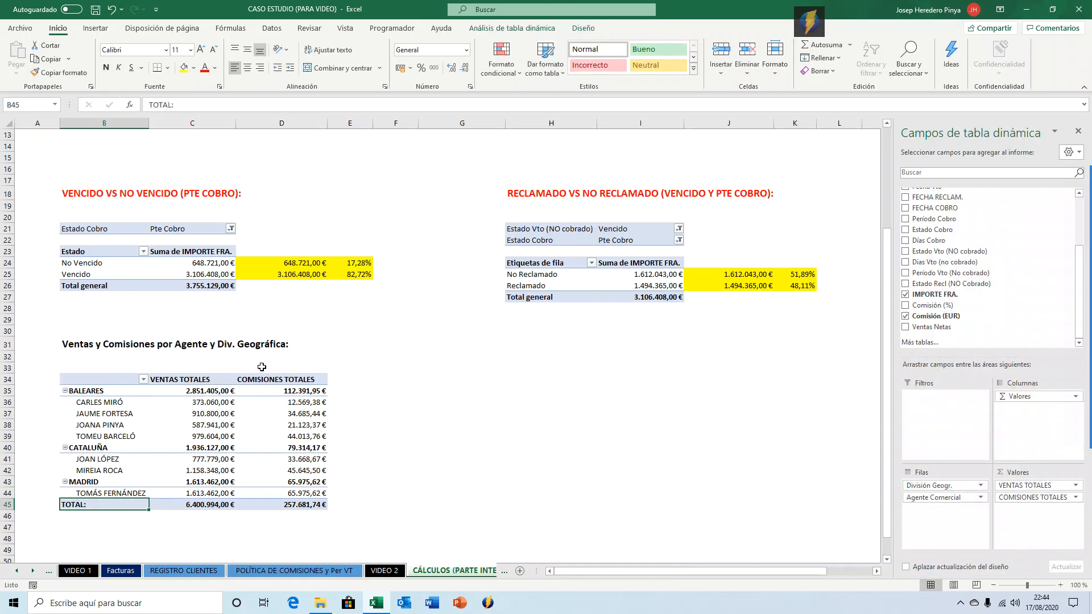
Open the pivot table style gallery to choose a new style for the agent and division pivot table.
left_click(585, 28)
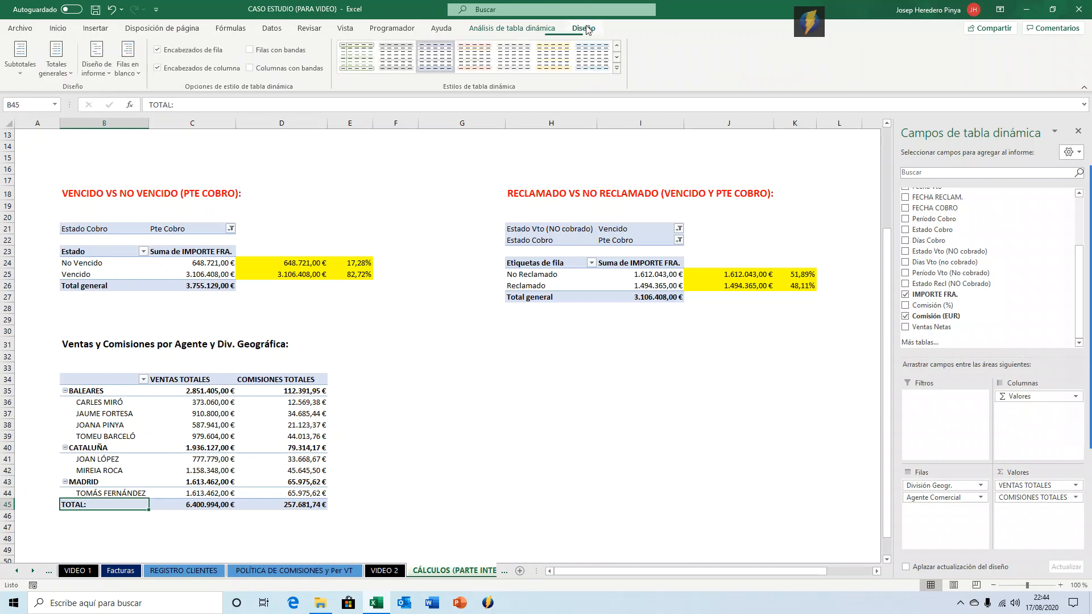
left_click(618, 69)
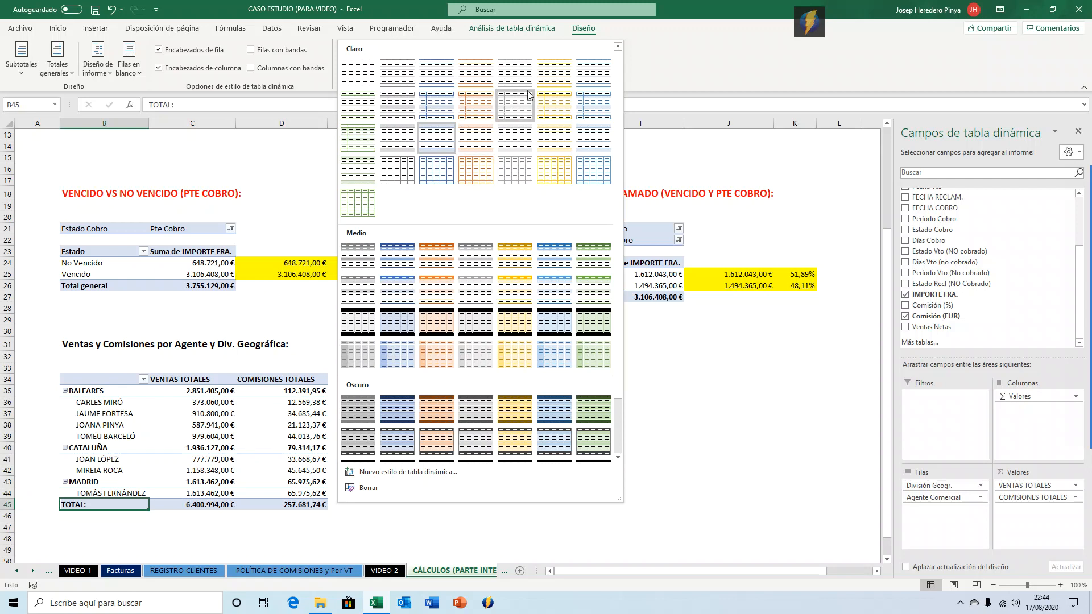
left_click(578, 27)
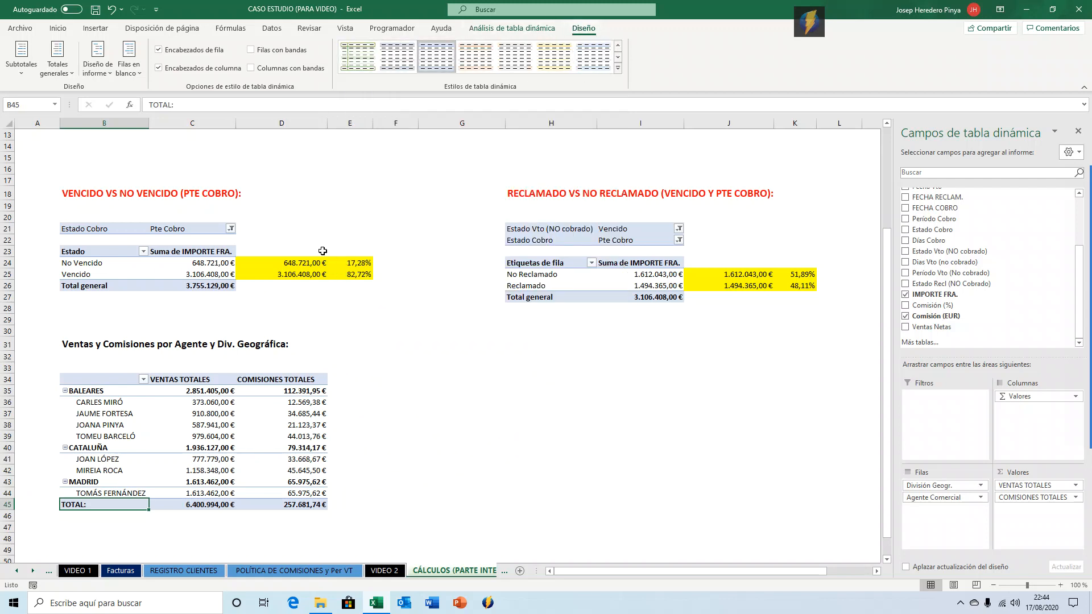
left_click(618, 68)
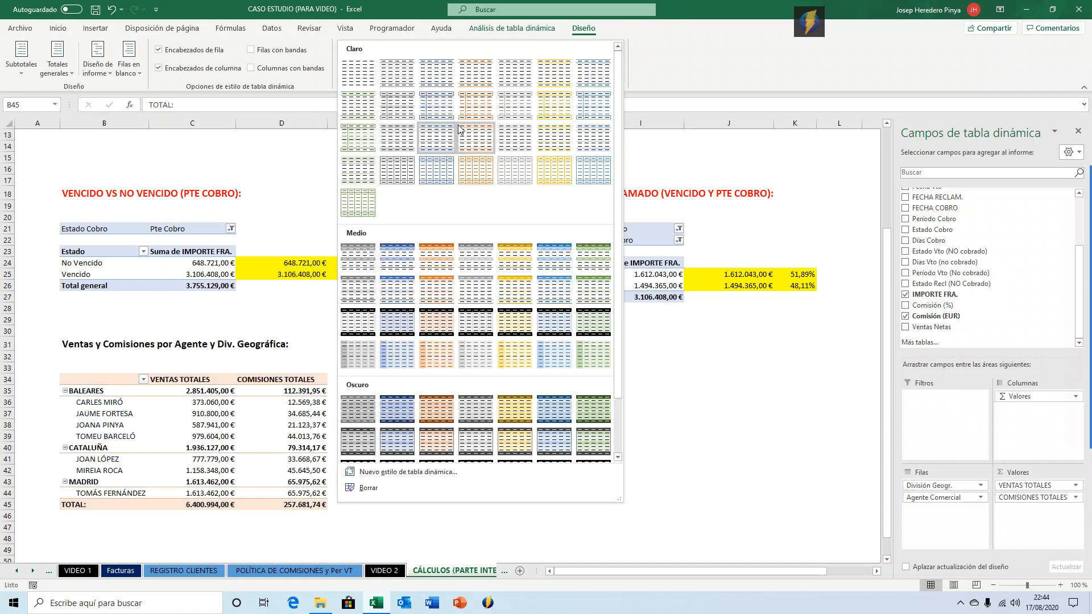
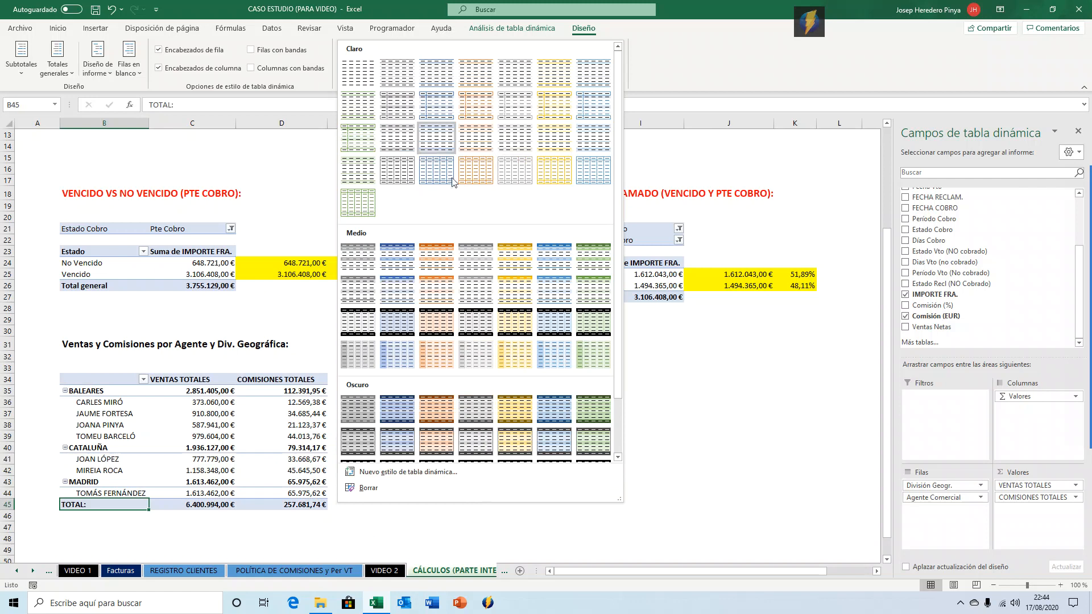
Apply the Gris claro pivot style (Estilo de tabla dinámica claro 15) to the agent and division pivot table.
left_click(399, 140)
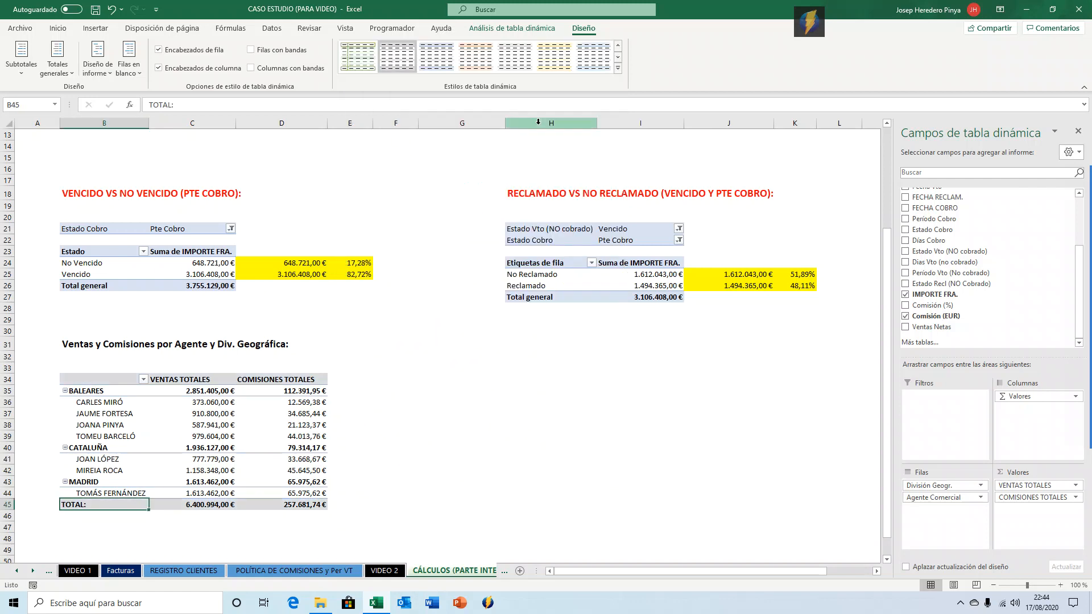
Set the whole agent and division pivot table's font to Tahoma and reduce its size to 10.
key("ctrl+shift+Right")
key("ctrl+shift+Up")
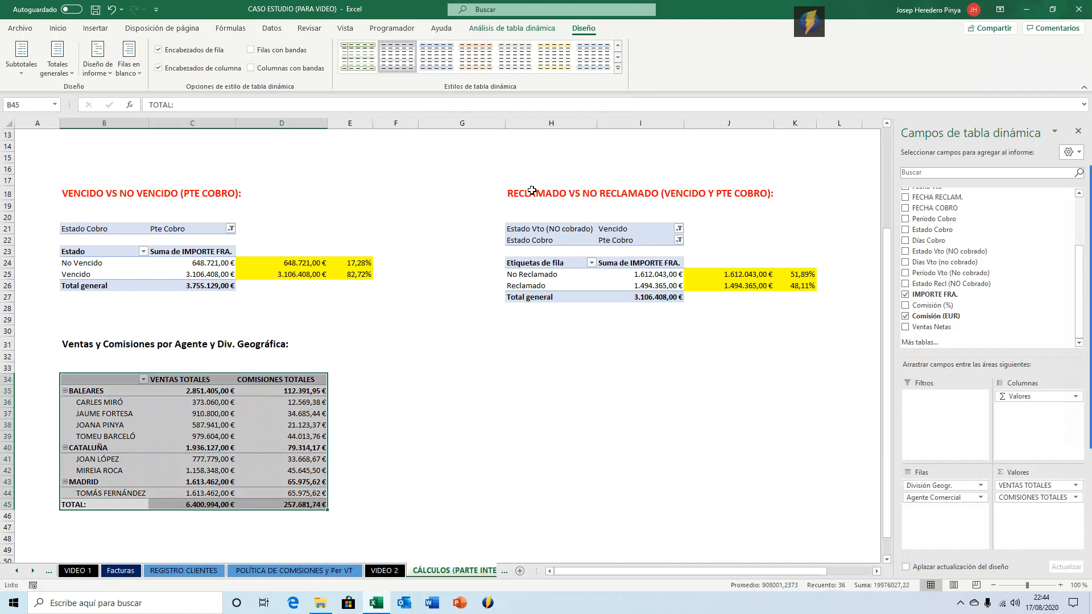
left_click(58, 28)
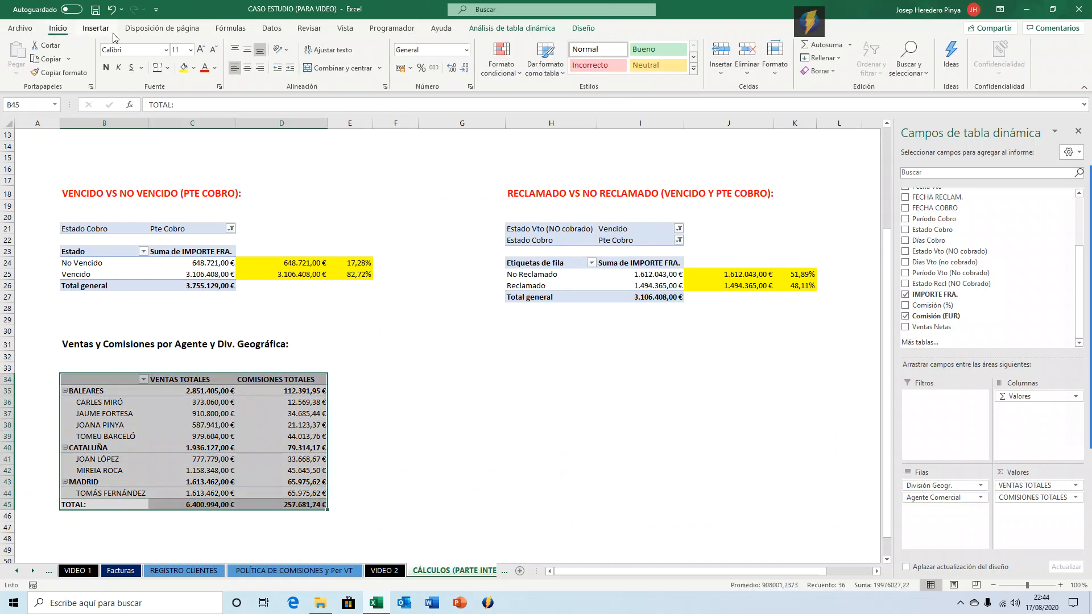
left_click(143, 50)
type("Ta")
key("Return")
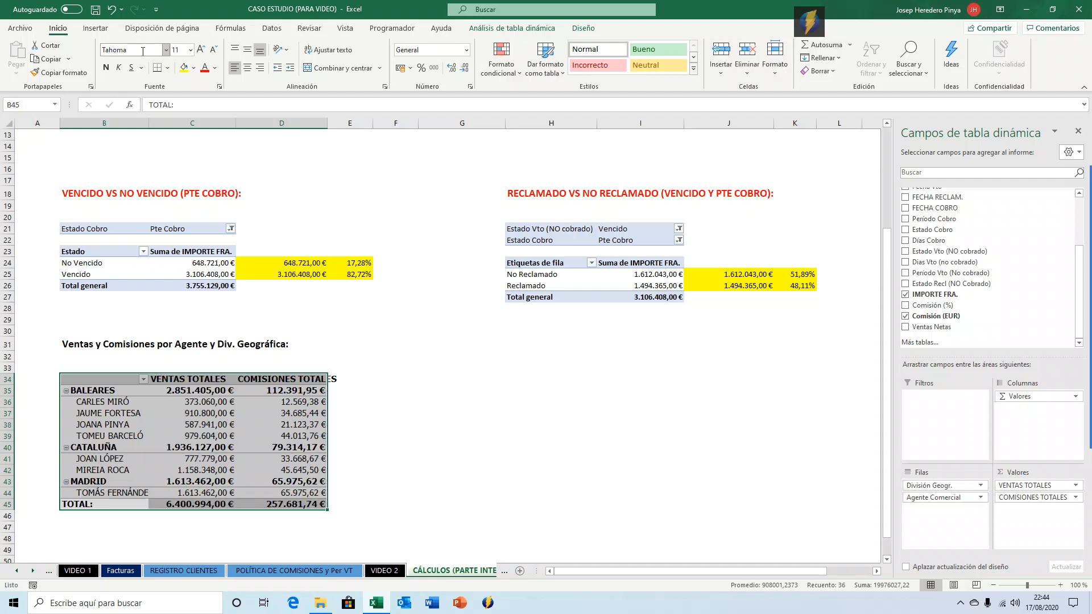
left_click(213, 49)
left_click(259, 426)
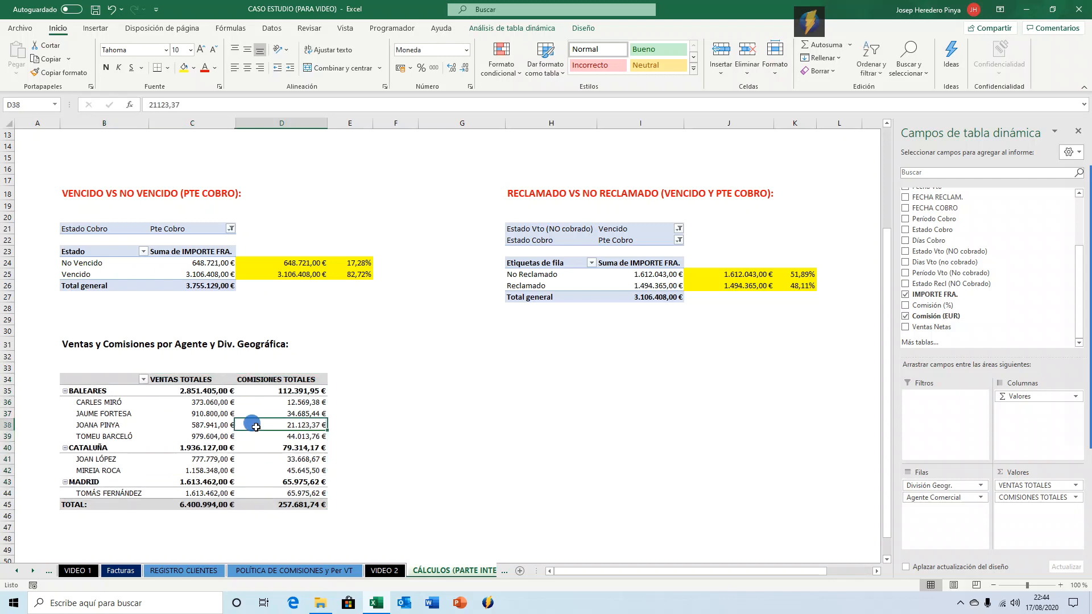
scroll(187, 415, "up", 4)
scroll(184, 417, "down", 5)
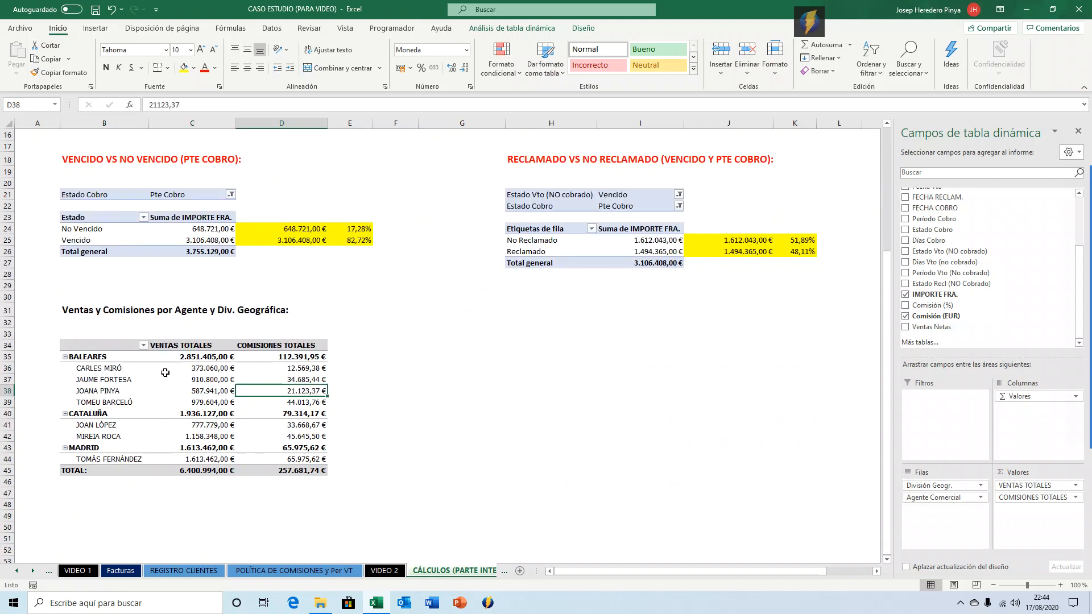
left_click(73, 312)
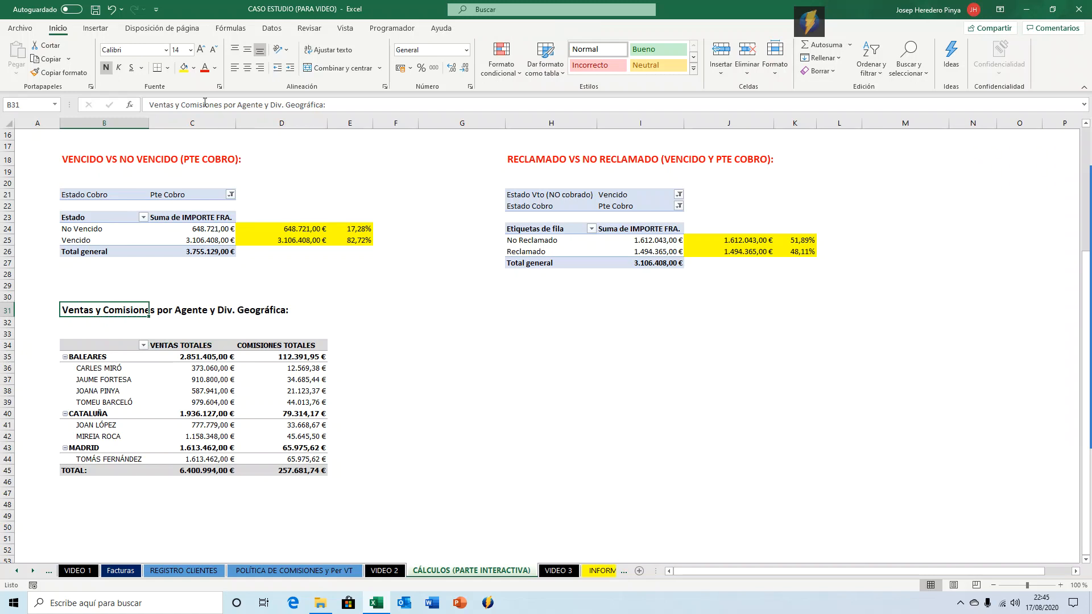
key("Down")
key("Down")
key("Down")
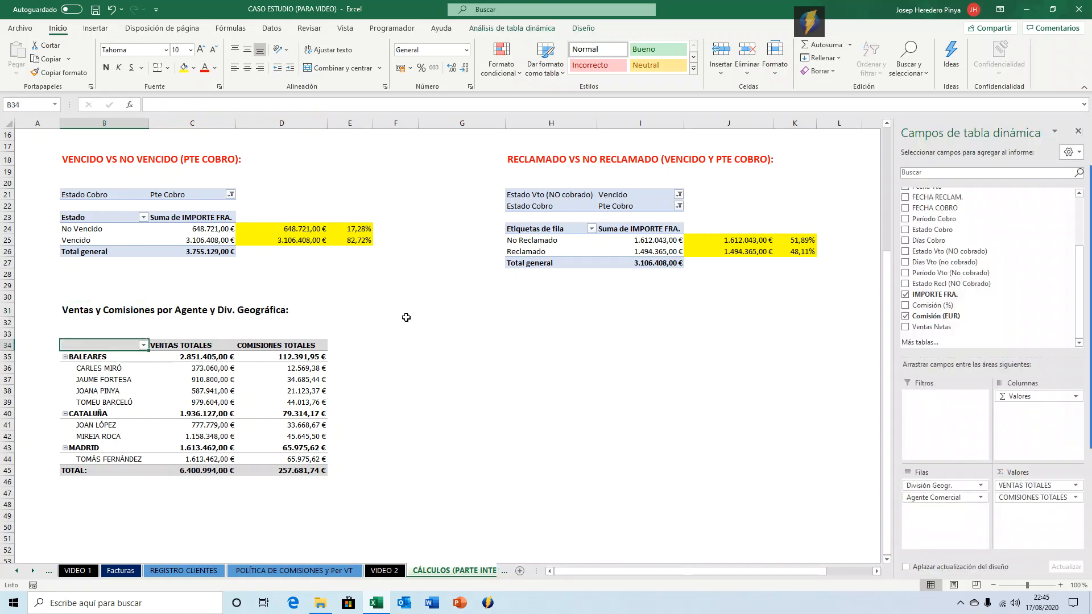
key("Right")
key("Right")
key("Right")
key("Left")
key("Left")
key("Left")
key("Left")
key("Up")
key("Up")
key("Up")
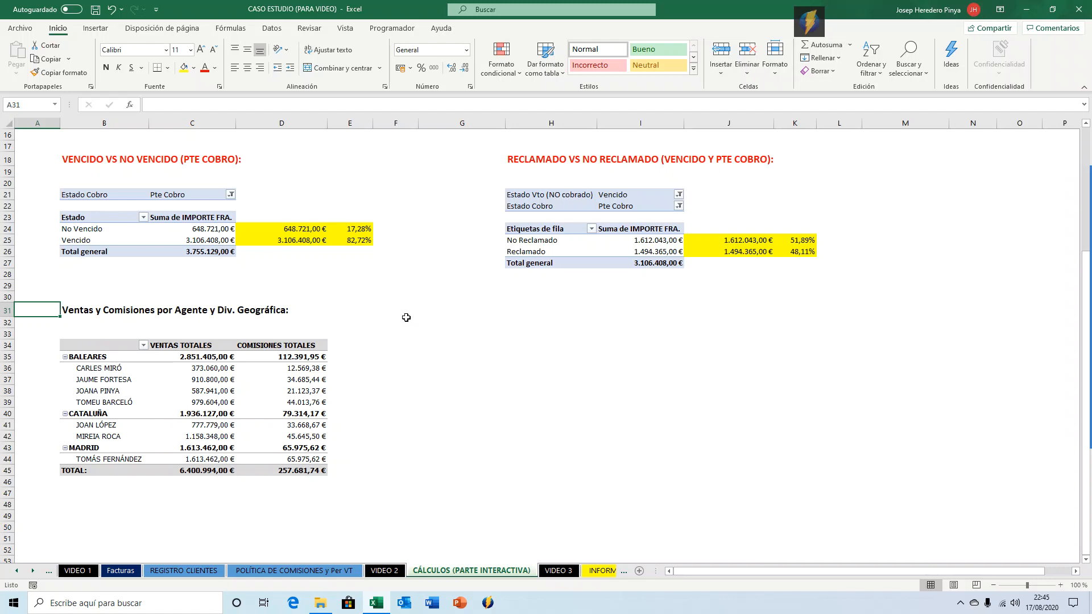
Copy the Ventas y Comisiones por Agente y Div. Geográfica title from B31 into cell G31.
key("Right")
key("Right")
key("Right")
key("Right")
key("Right")
key("Right")
key("Left")
key("Left")
key("Left")
key("Left")
key("Left")
key("ctrl+c")
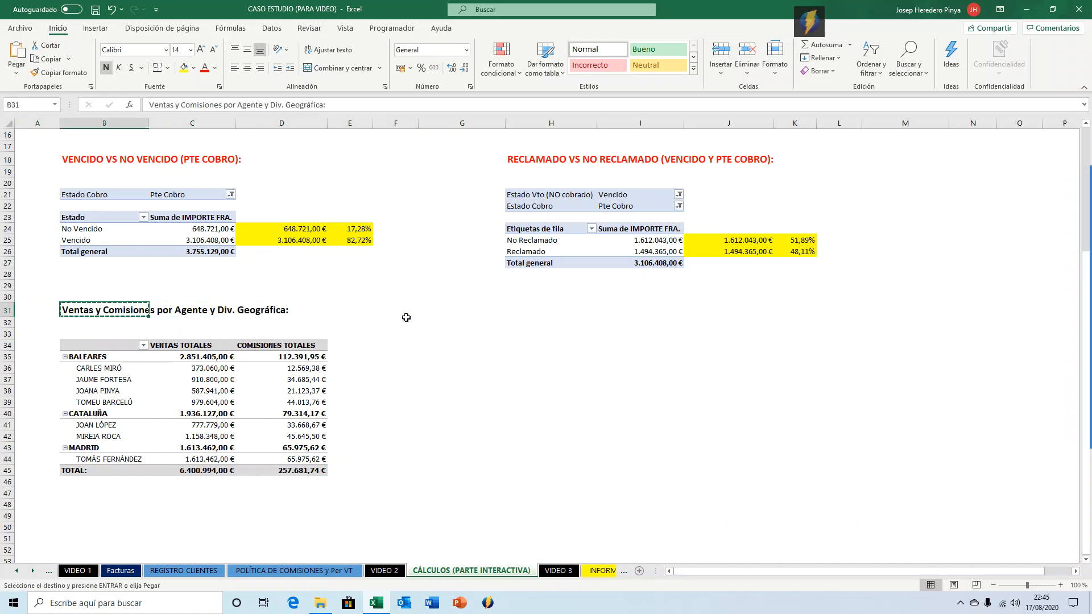
key("Right")
key("Right")
key("Right")
key("Right")
key("Right")
key("Return")
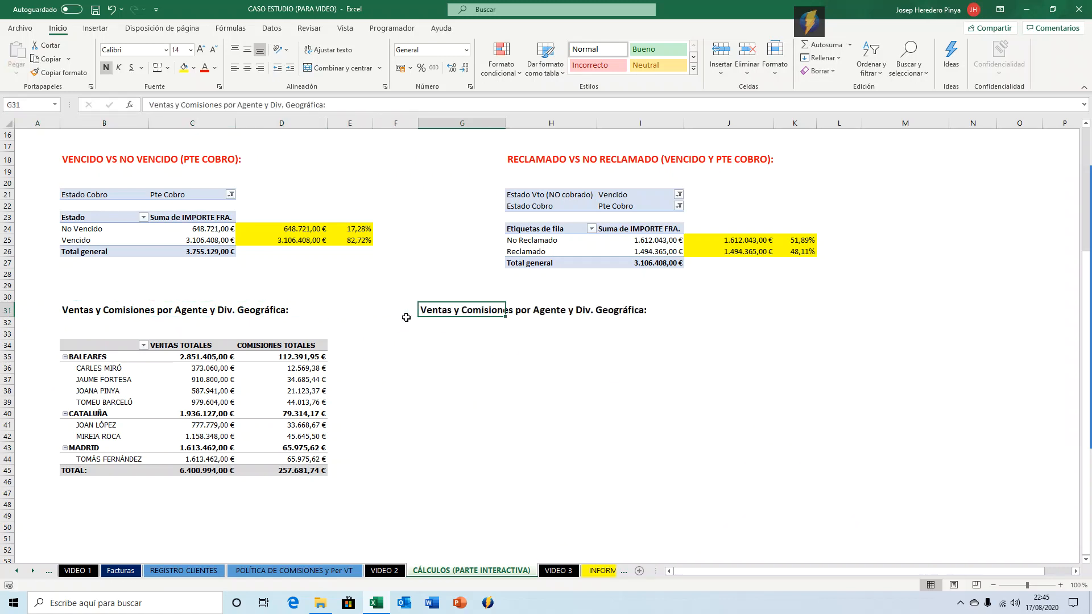
Set the copied title's font colour to Azul.
left_click(216, 67)
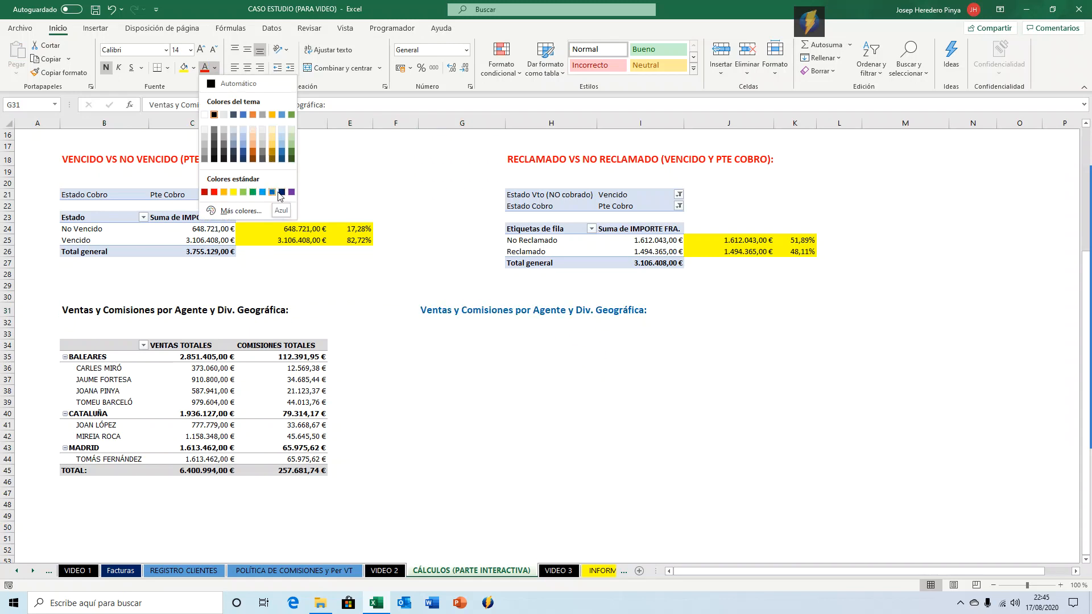
left_click(272, 192)
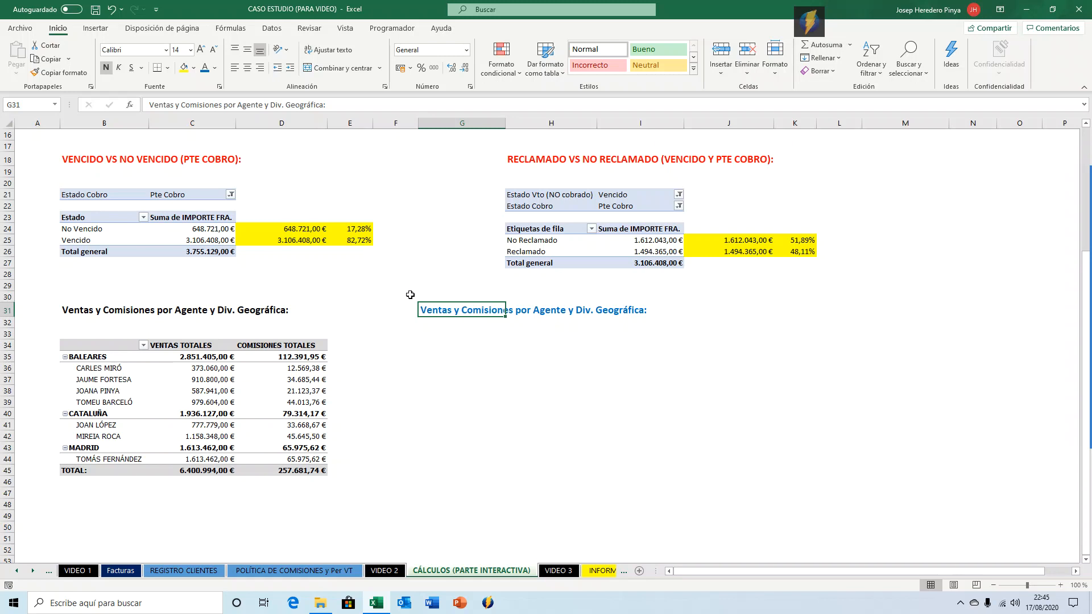
Insert a new pivot table at G34 using the FRA table as its source range.
left_click(436, 325)
key("Down")
key("Down")
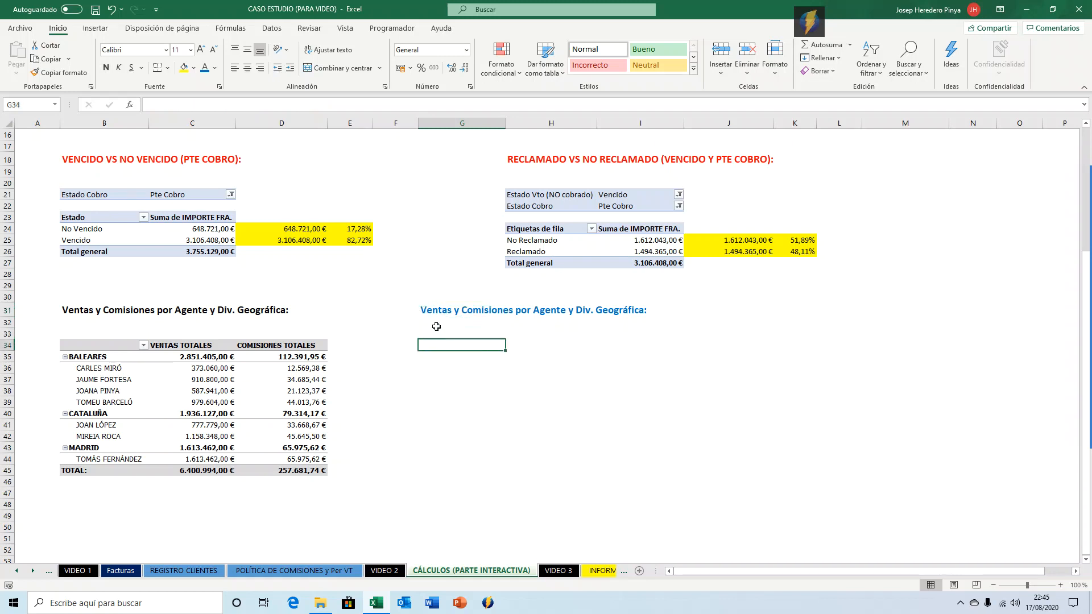
left_click(96, 27)
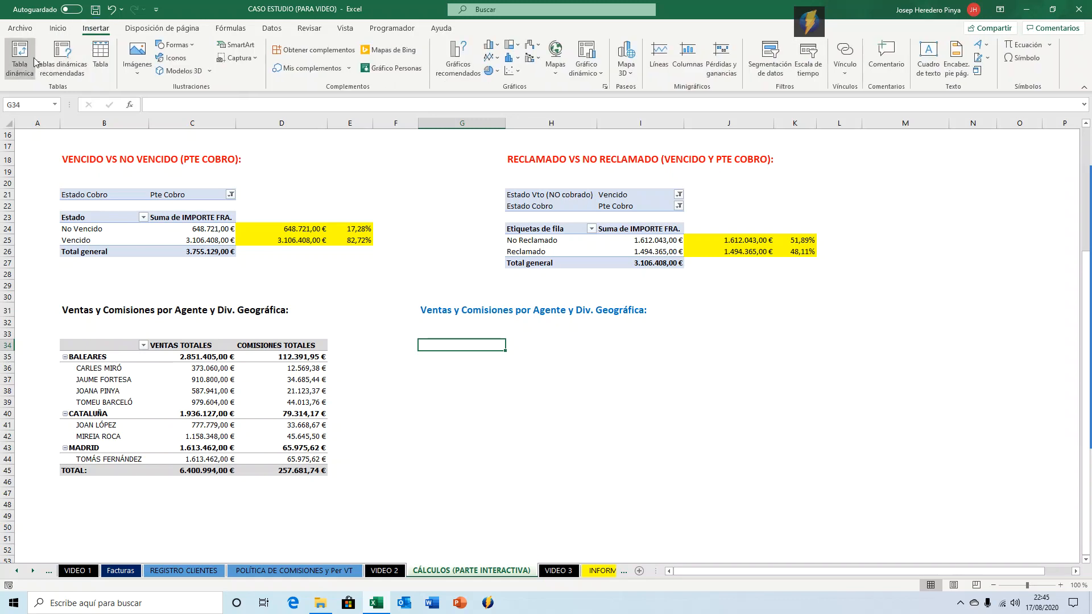
left_click(23, 57)
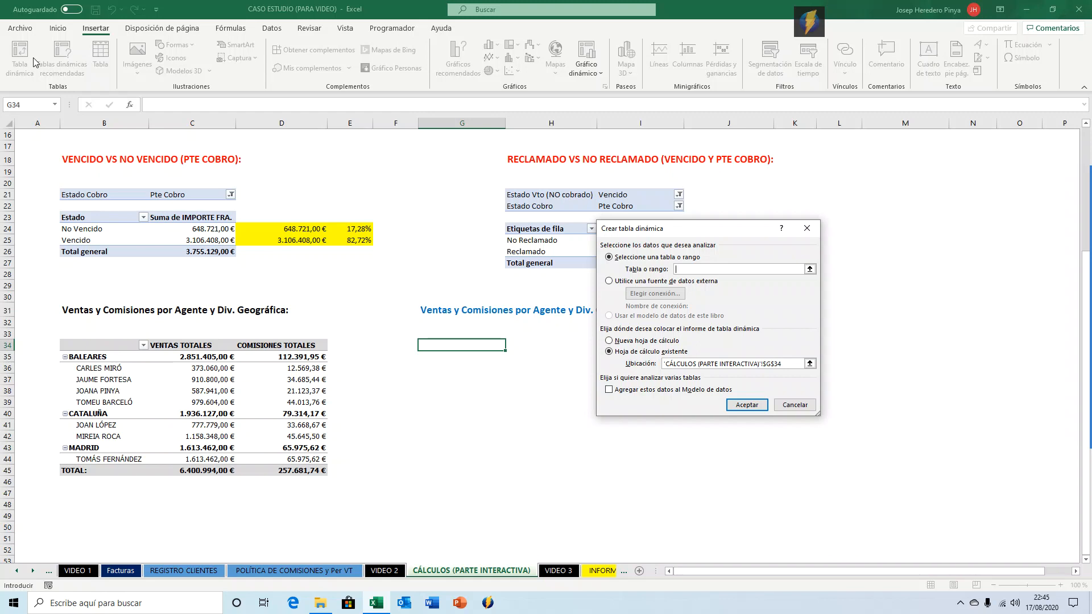
type("FRA")
key("Return")
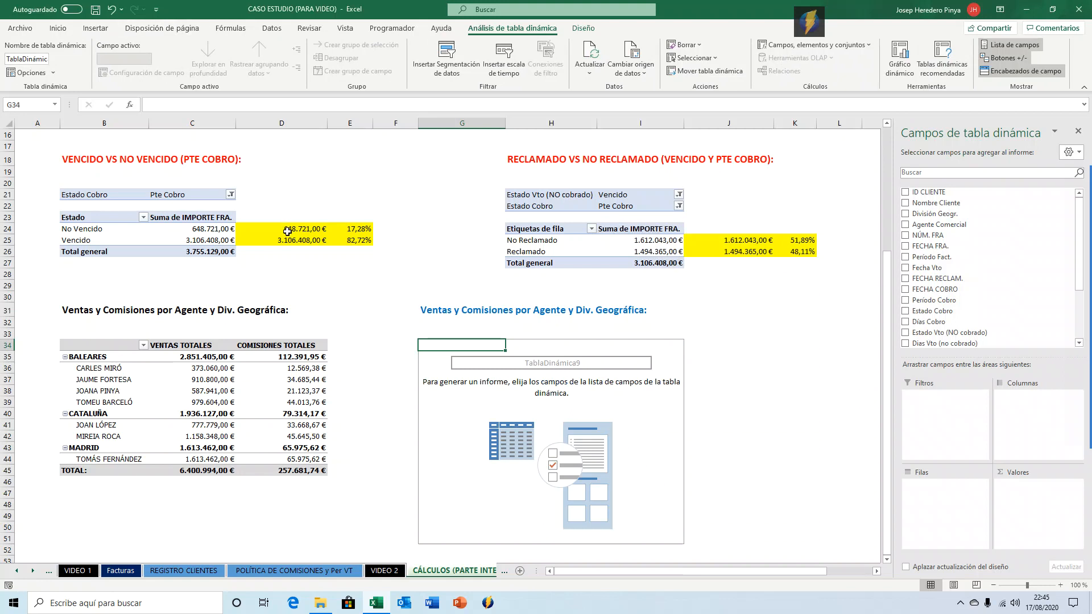
Retitle cell G31 as FACTURACIÓN POR PERÍODO DE FACTURACIÓN:.
left_click(434, 306)
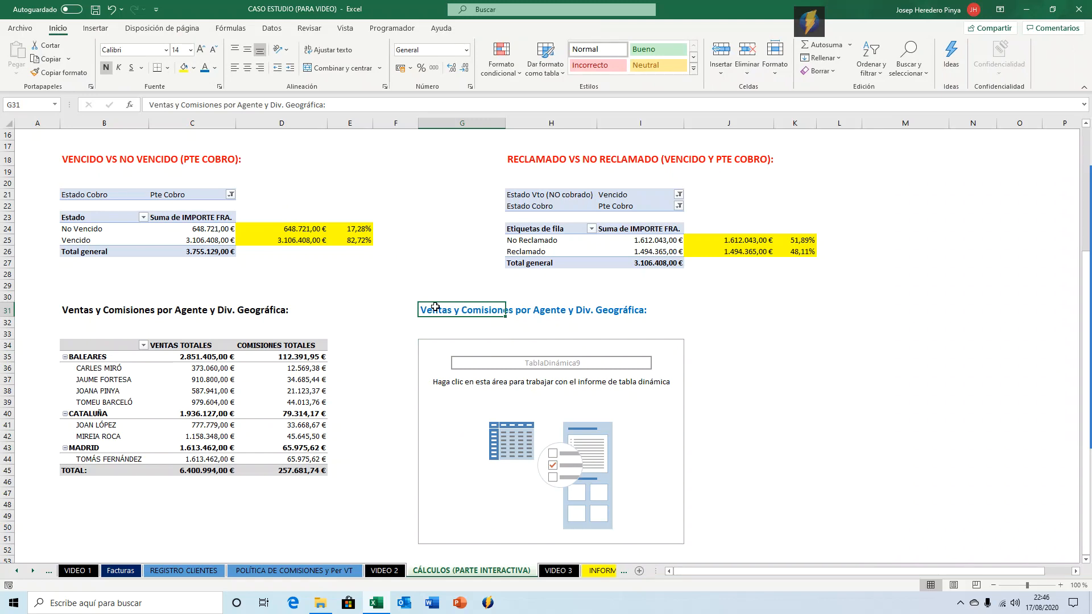
type("fca t")
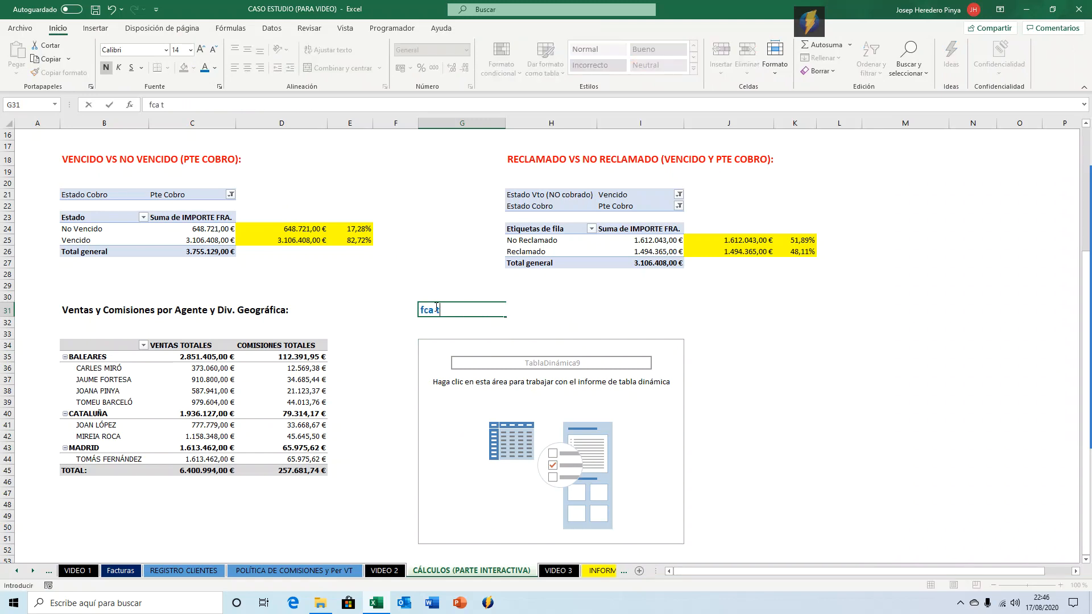
key("BackSpace")
key("BackSpace")
key("BackSpace")
type("DAC")
key("BackSpace")
key("BackSpace")
key("BackSpace")
type("F")
type("FAC")
type("TURACIÓN ")
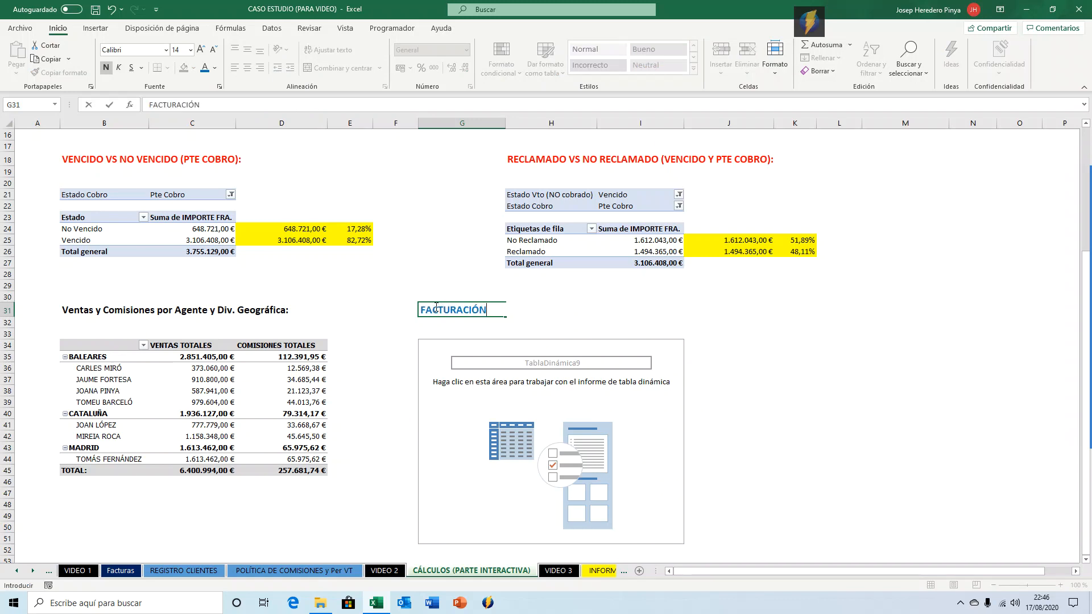
type("POR PERÍODO DE FACTURACIÓN:")
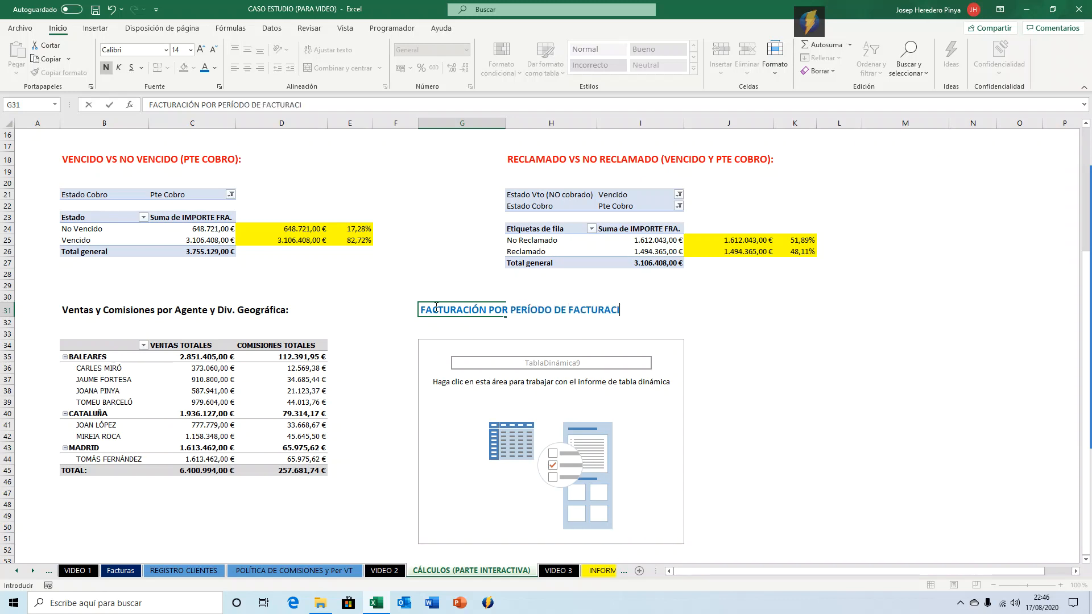
key("Return")
Add Periodo Fact. to the rows and IMPORTE FRA. to the values of the new pivot table.
key("Down")
key("Down")
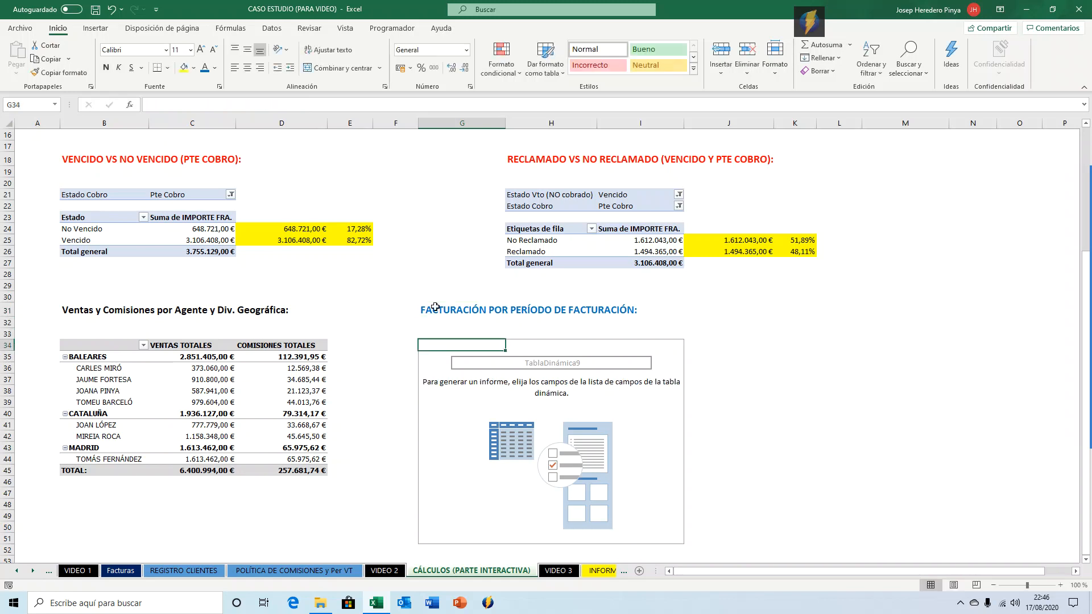
left_click_drag(950, 257, 939, 492)
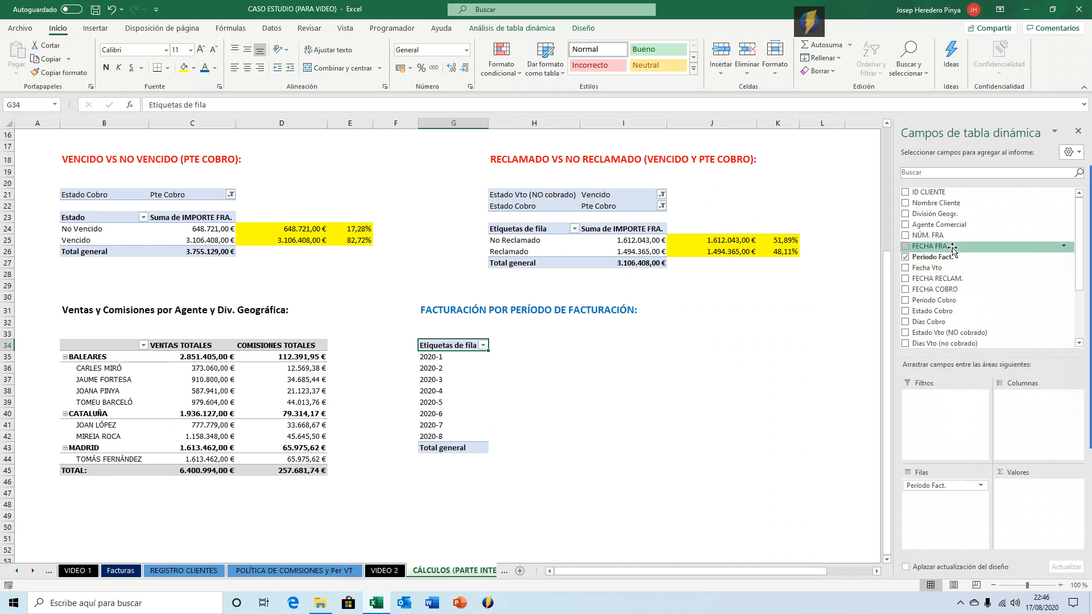
scroll(952, 284, "down", 1)
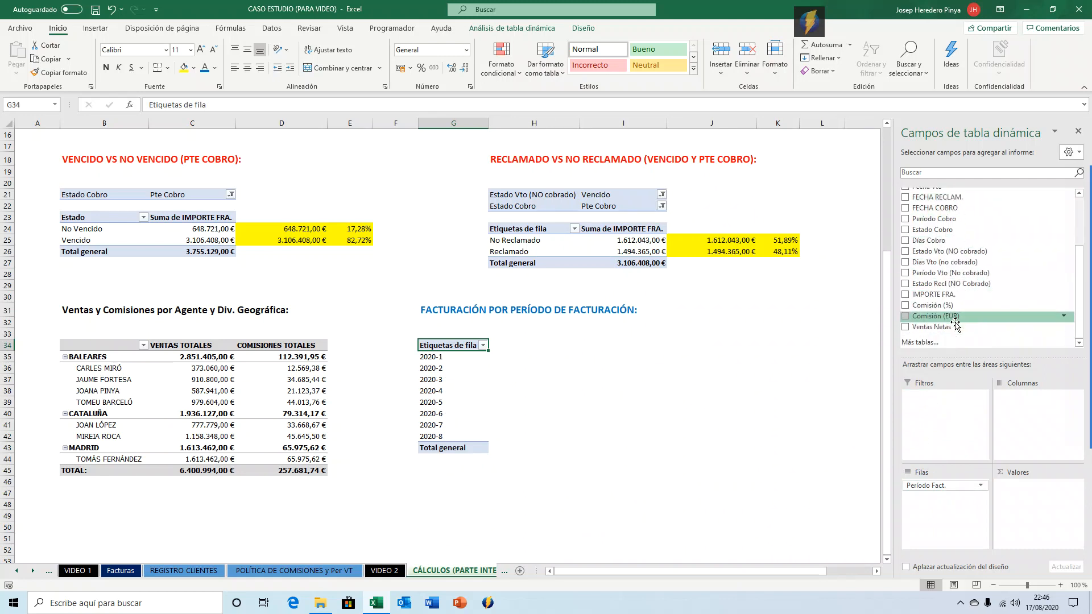
scroll(944, 293, "down", 1)
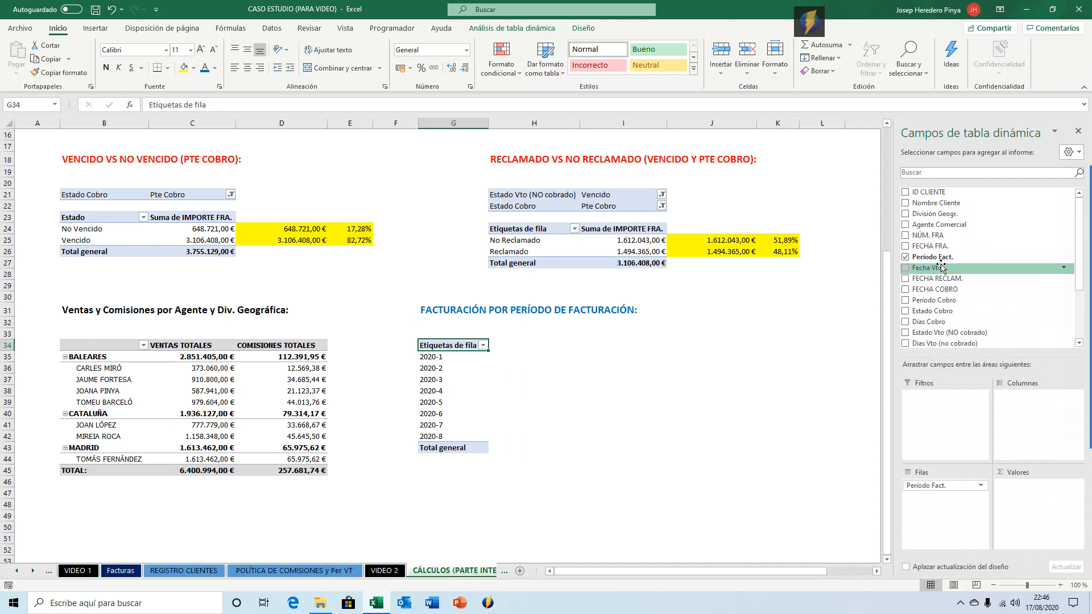
scroll(949, 272, "down", 1)
left_click_drag(944, 294, 1041, 506)
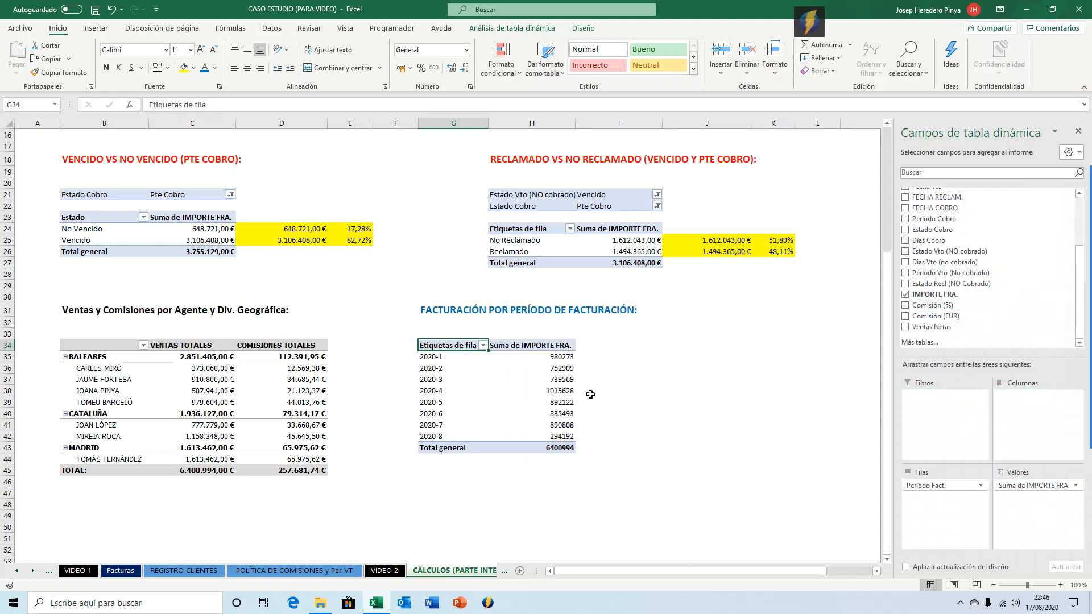
Apply currency format to the new pivot table's IMPORTE FRA. amounts.
left_click(539, 360)
key("ctrl+shift+Down")
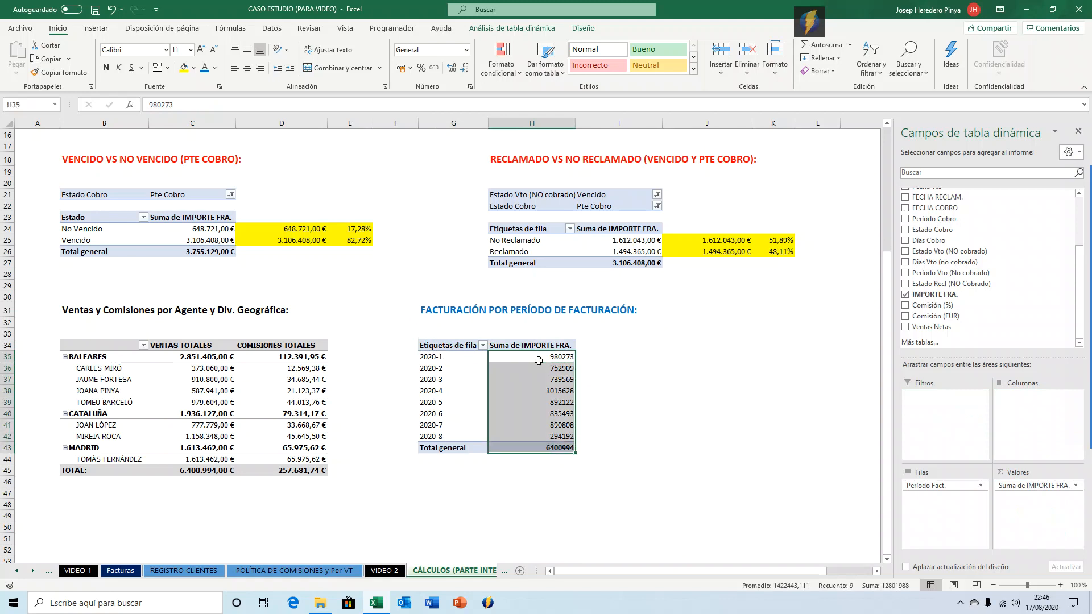
key("ctrl+shift+4")
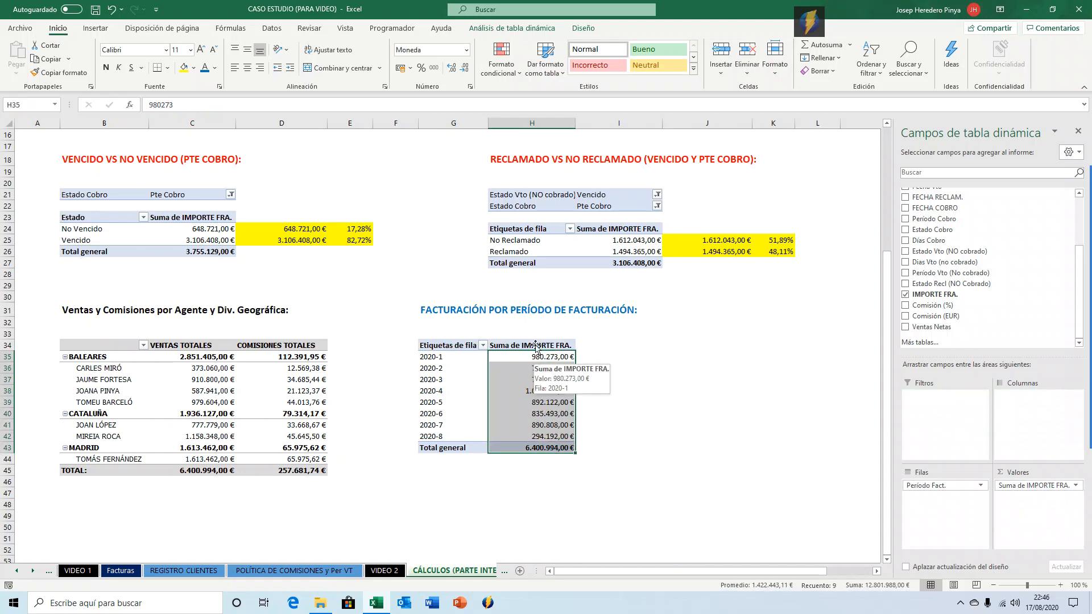
Turn off grand totals for rows and columns in the billing period pivot table.
left_click(522, 388)
left_click(520, 448)
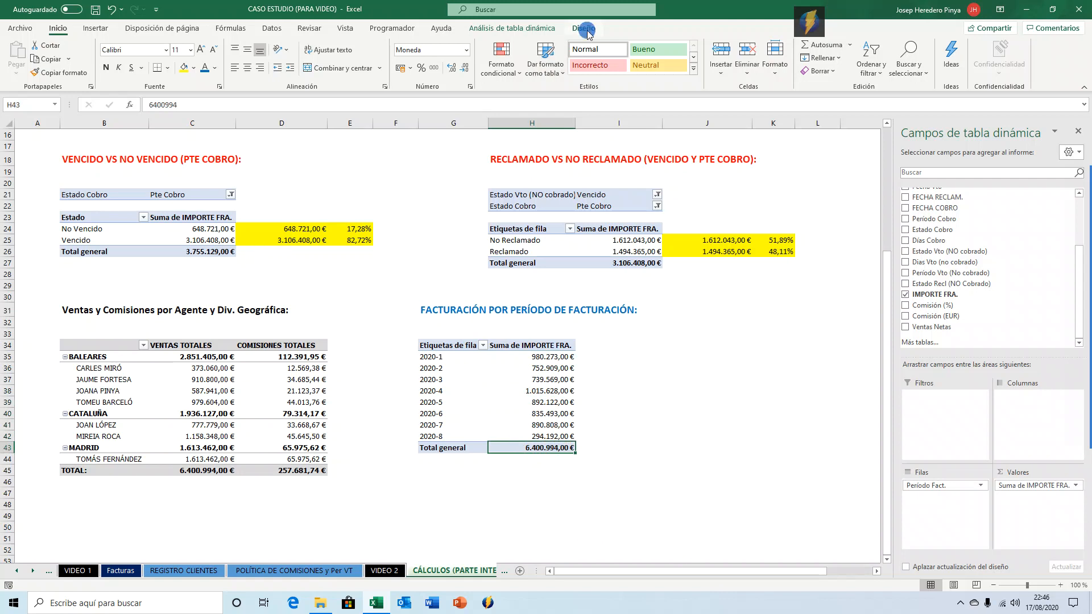
left_click(582, 28)
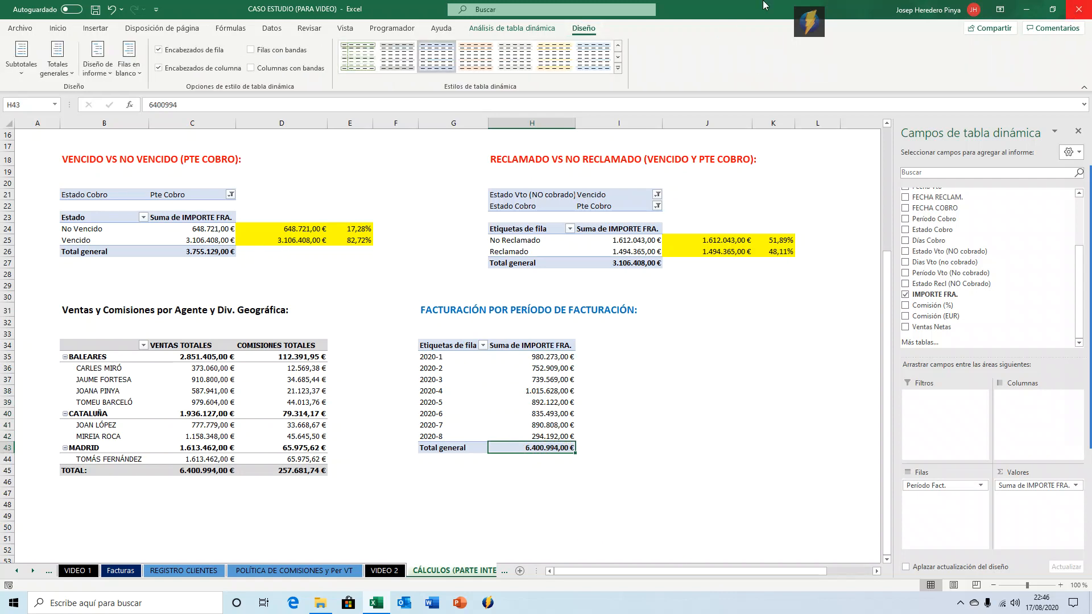
left_click(55, 62)
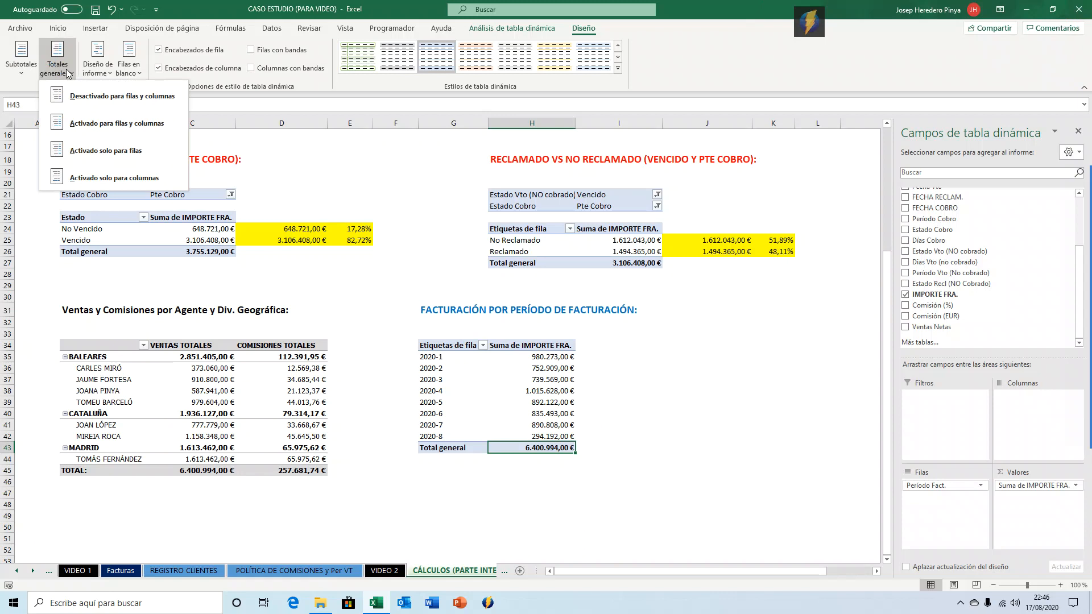
left_click(68, 72)
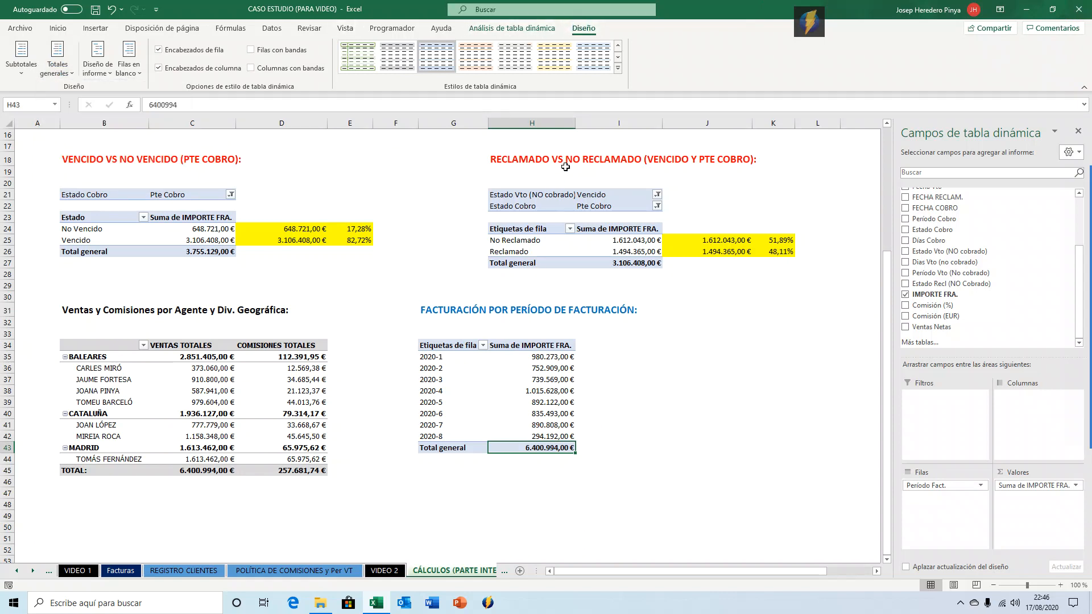
left_click(56, 77)
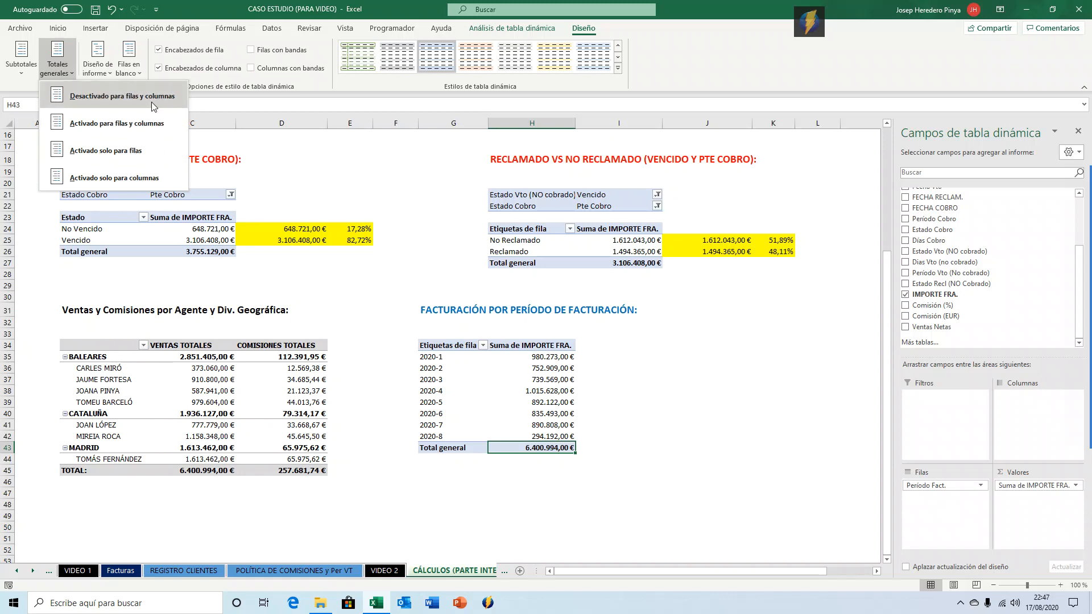
left_click(120, 95)
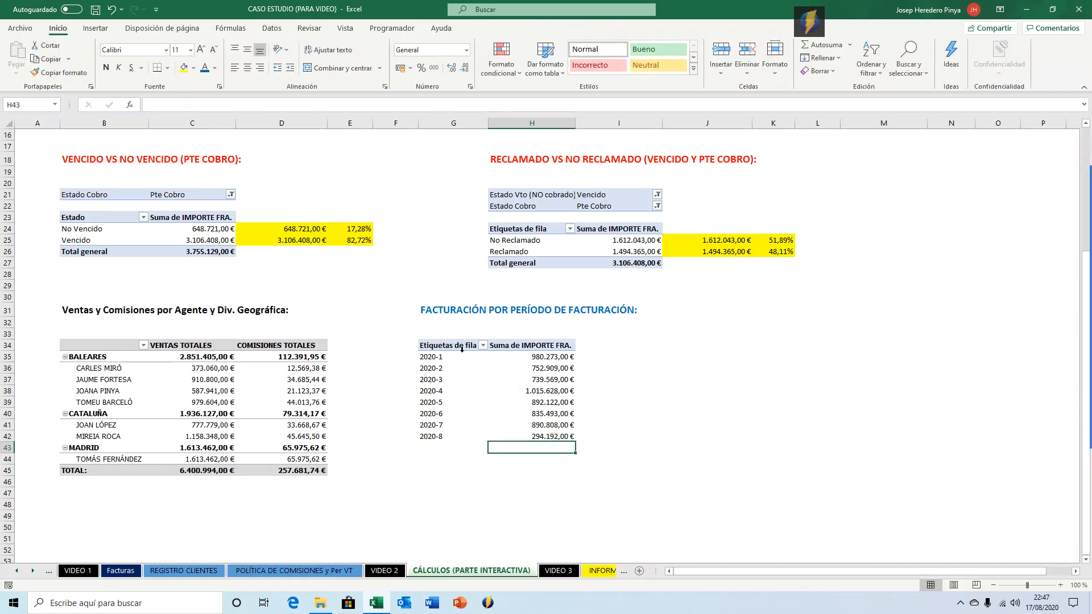
Rename the billing pivot table's row header as PER. FACTURACIÓN.
left_click(453, 347)
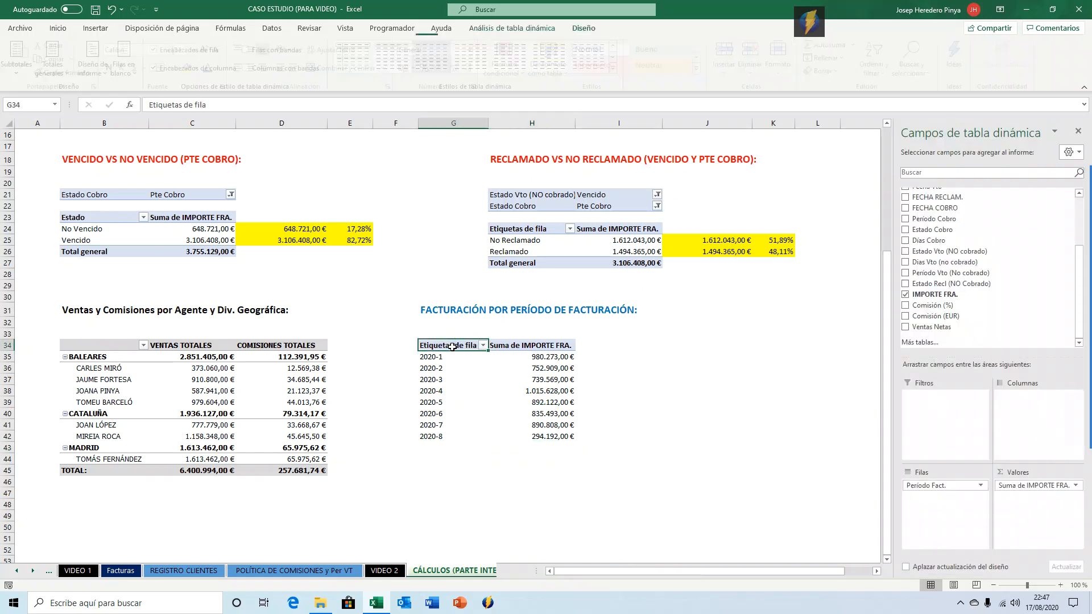
type("PER")
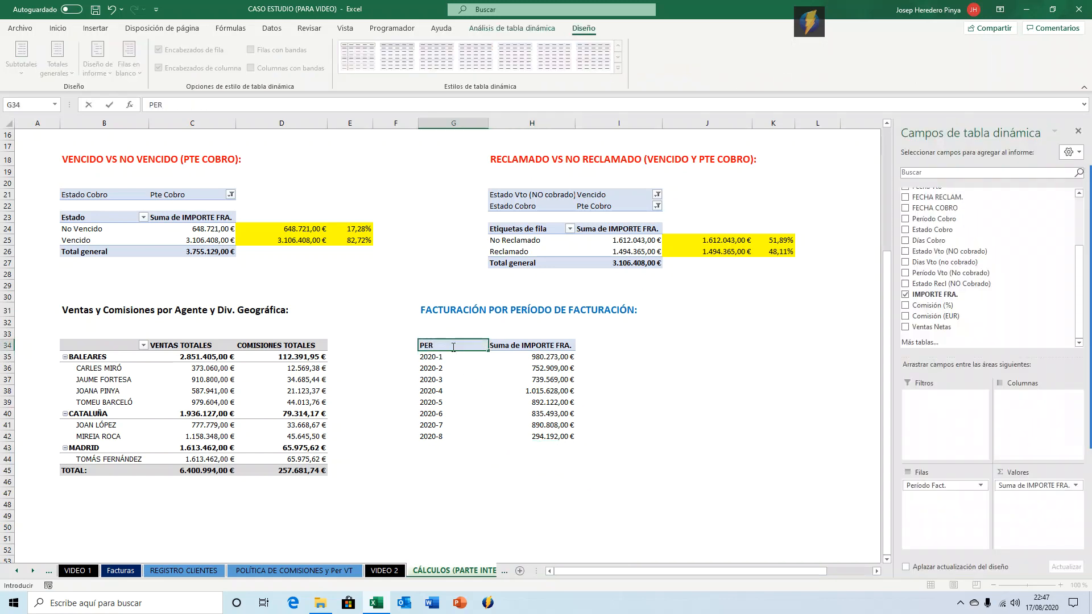
type("´. FACTURACIÓN")
key("Return")
left_click(452, 347)
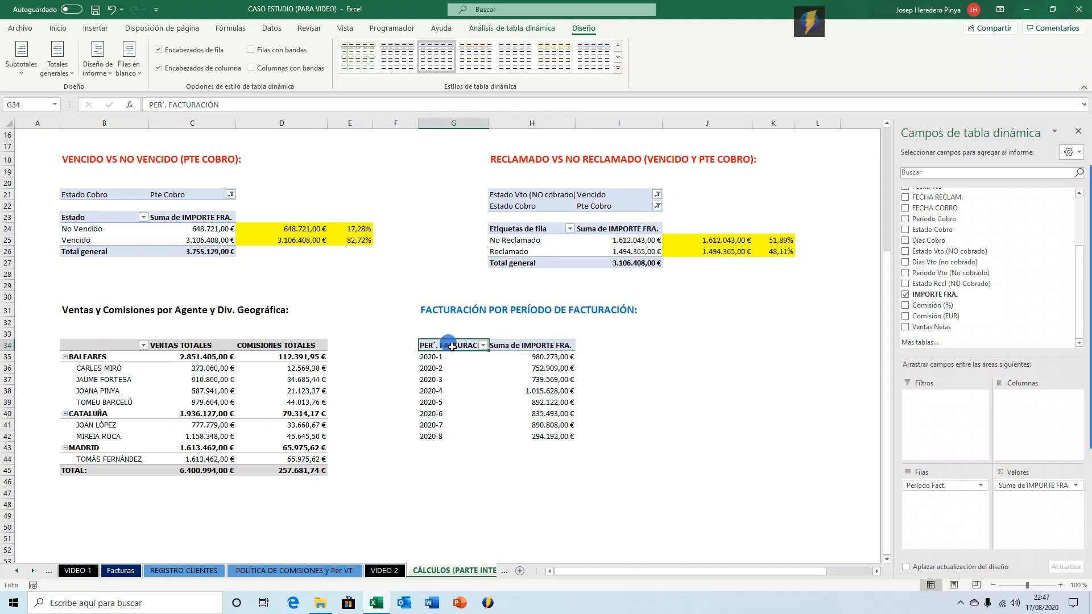
left_click(168, 105)
key("Left")
key("Left")
key("BackSpace")
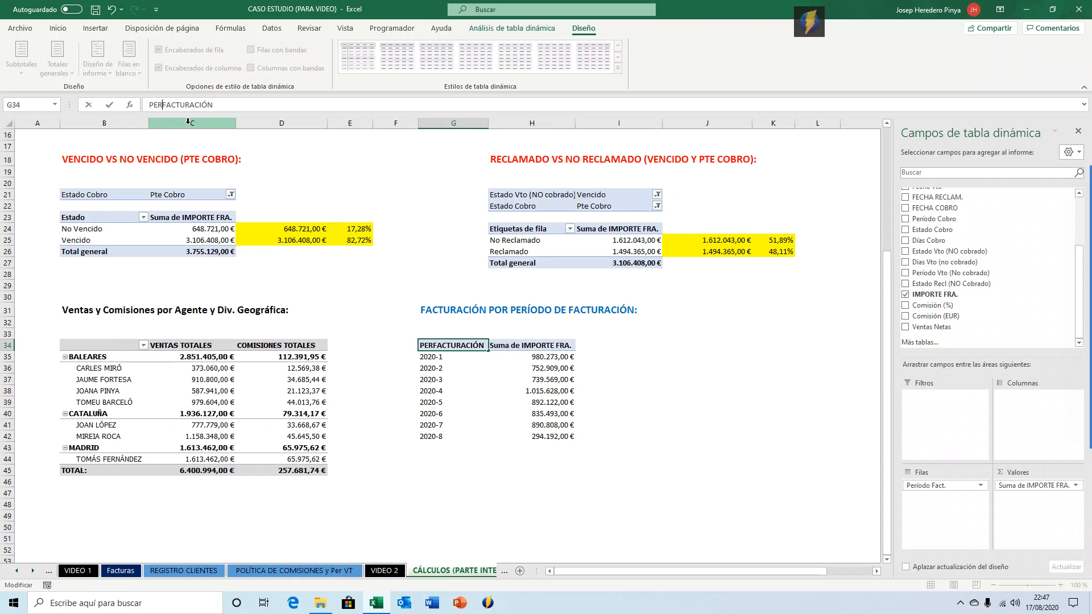
key("Return")
Rename the billing pivot table's values header as VENTAS.
key("Up")
key("Right")
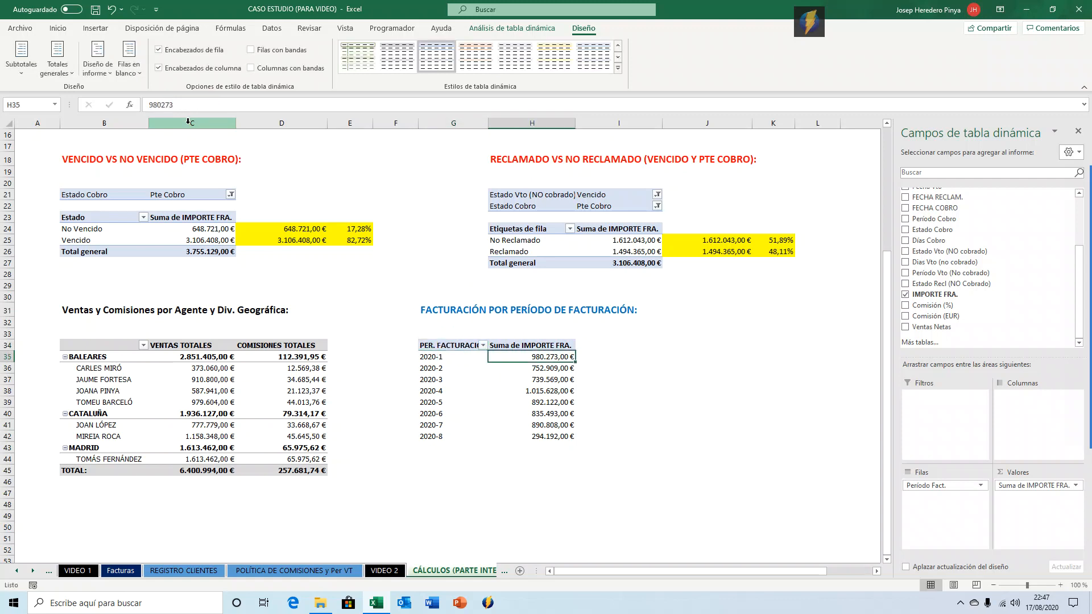
type("VENTAS")
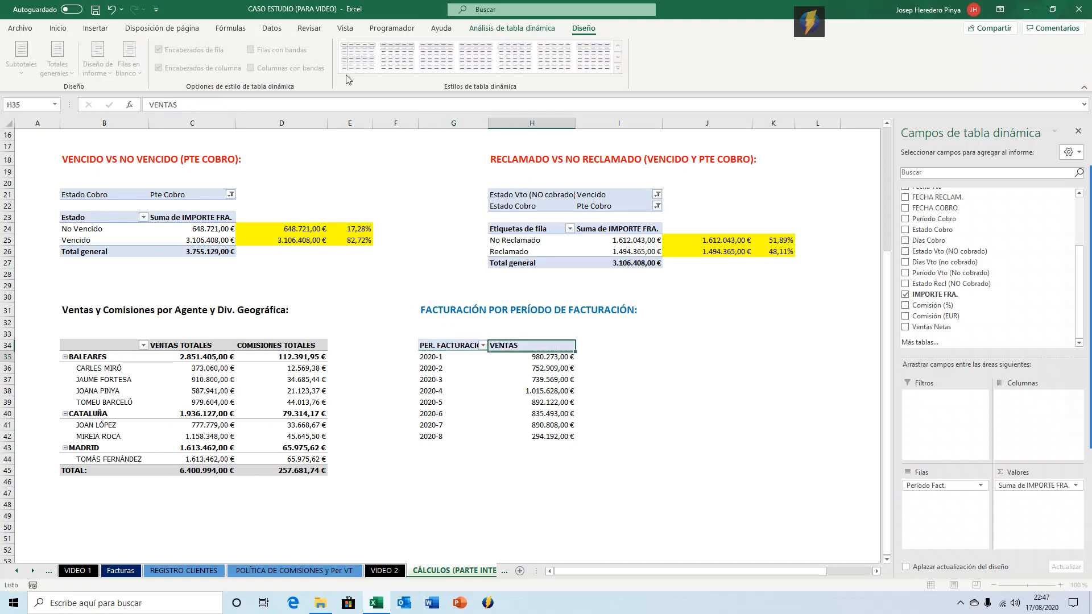
key("Return")
key("Left")
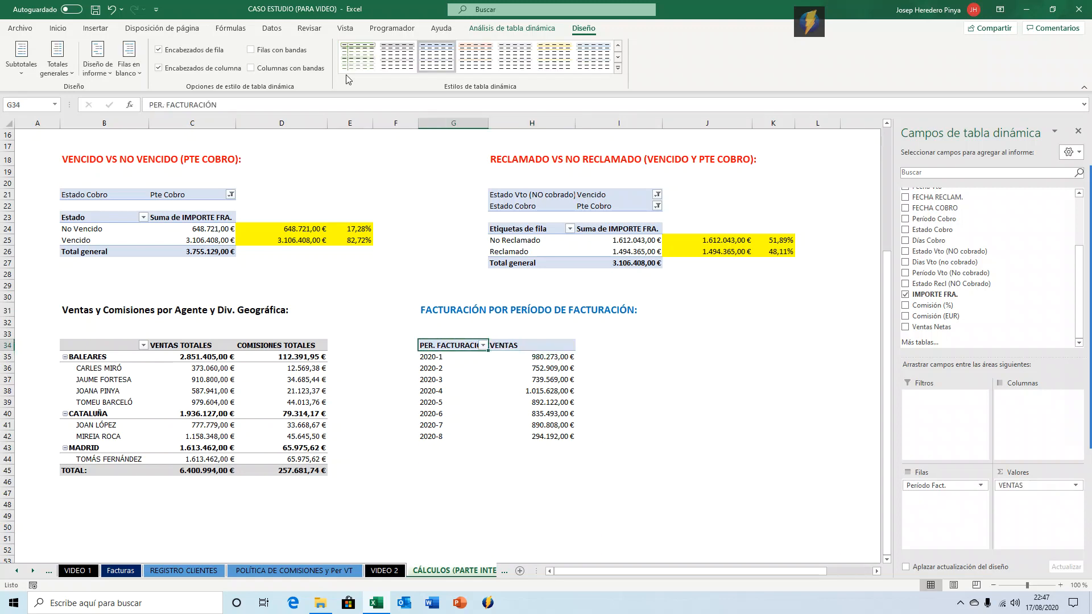
Adjust column G's width to suit the period header.
left_click_drag(487, 124, 488, 124)
double_click(488, 124)
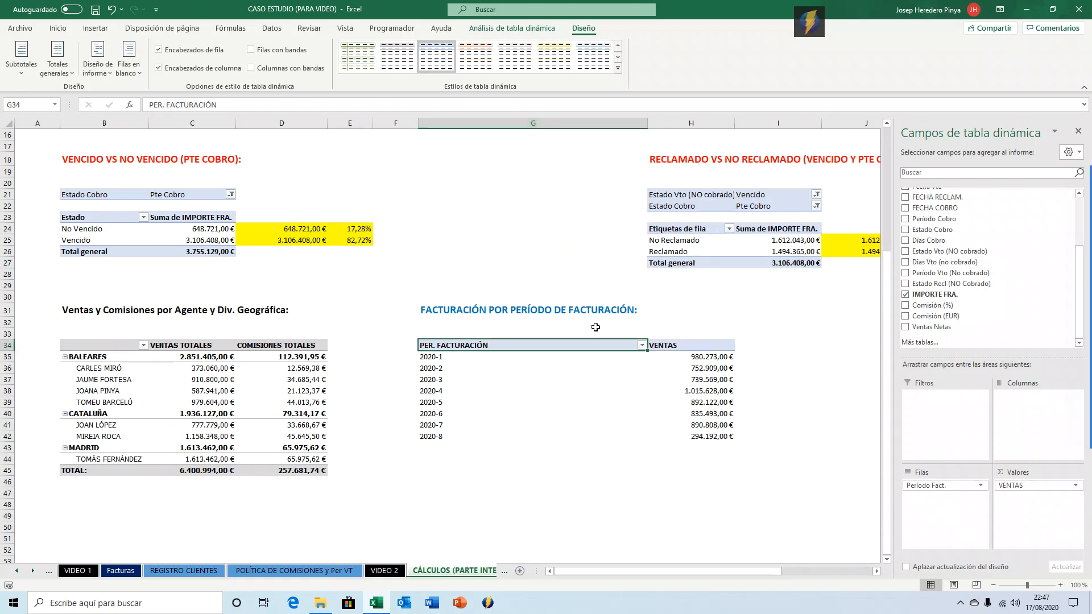
left_click_drag(648, 123, 511, 128)
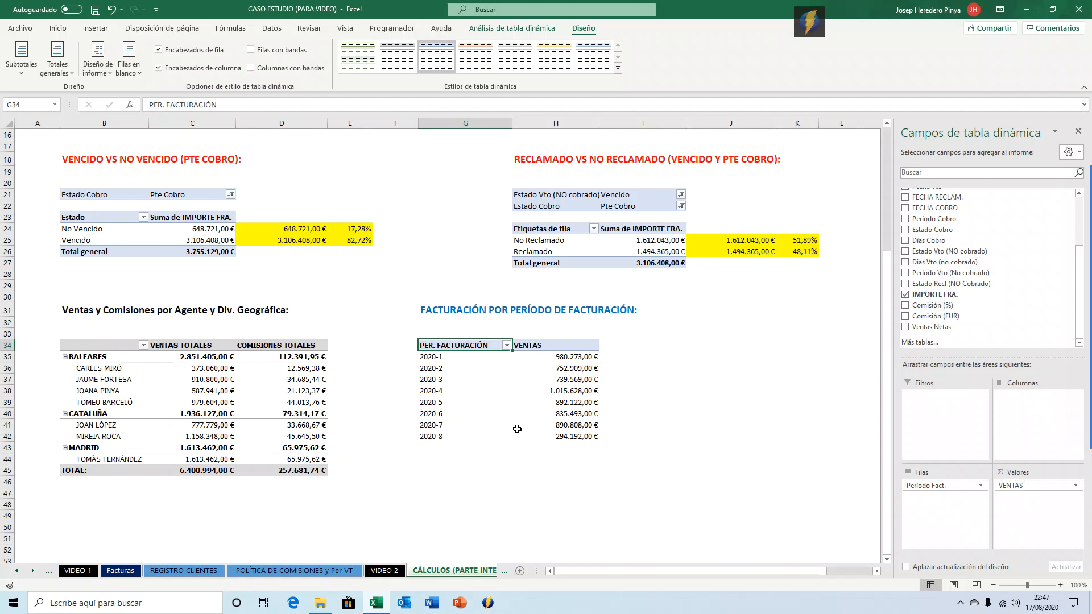
left_click(489, 393)
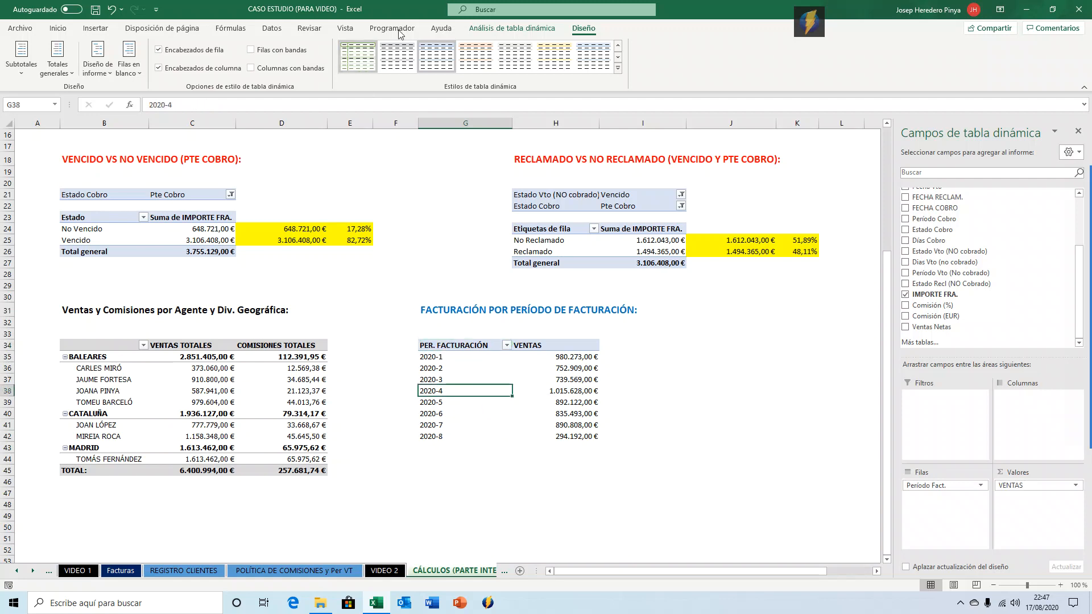
left_click(95, 28)
left_click(490, 57)
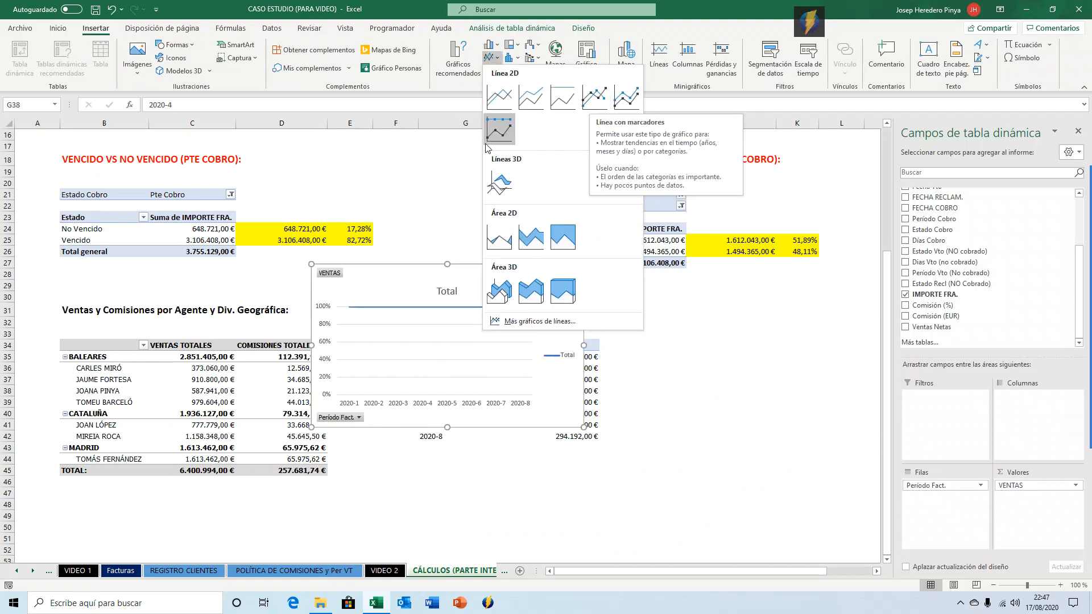
left_click(428, 220)
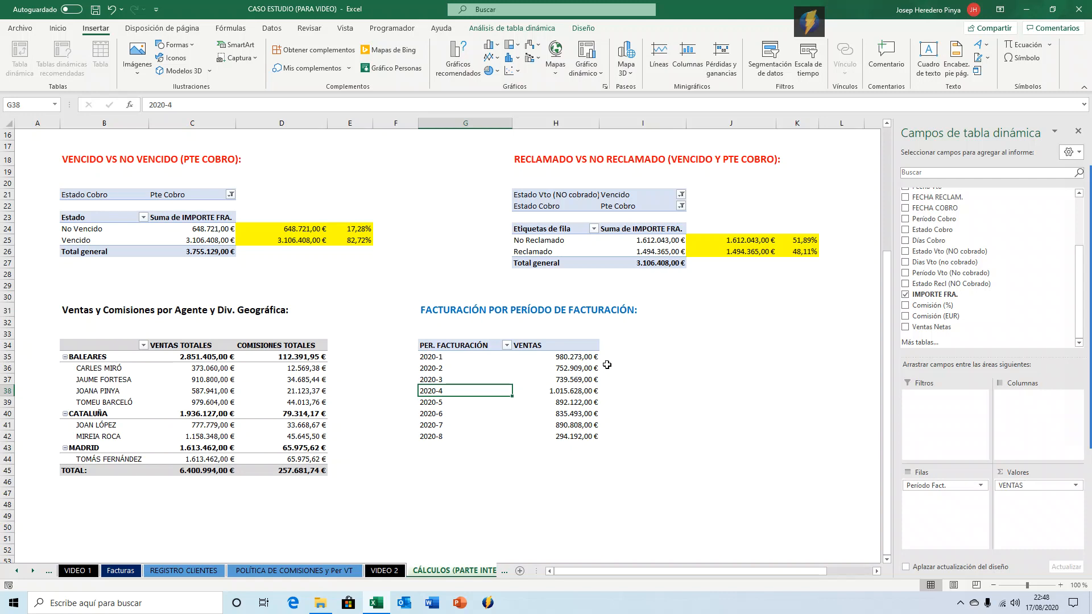
key("Up")
key("Up")
key("Up")
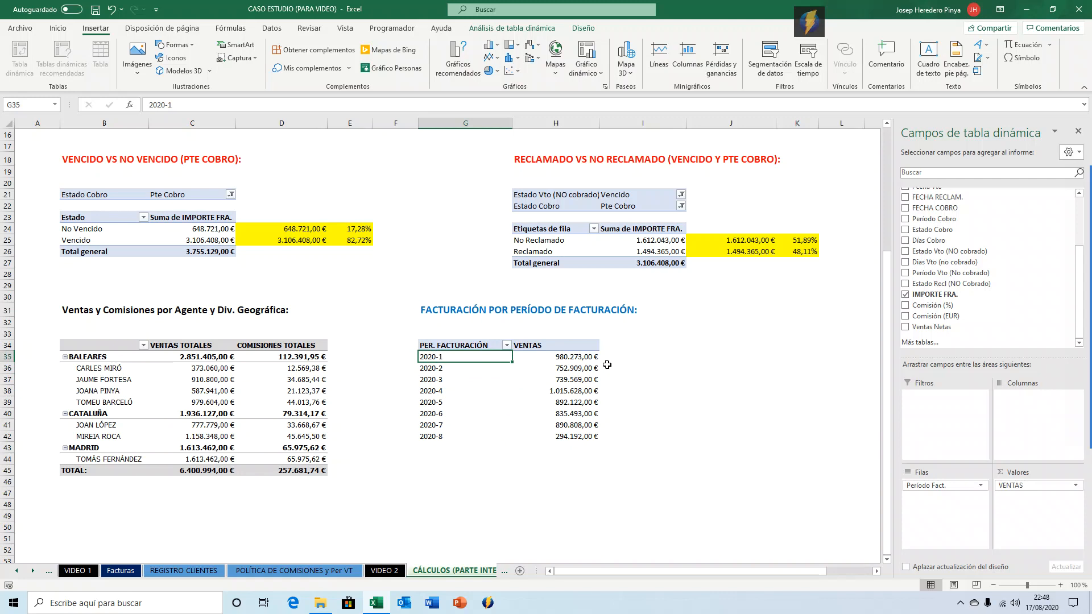
key("ctrl+shift+Down")
key("Right")
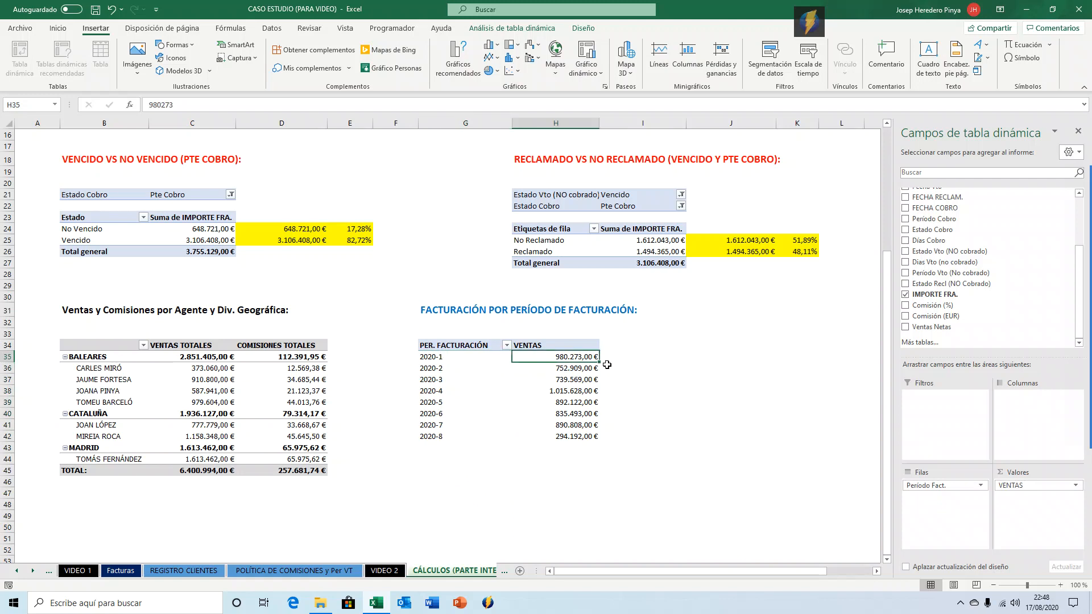
key("ctrl+shift+Down")
key("shift+Up")
key("shift+Up")
key("shift+Up")
key("shift+Up")
key("shift+Up")
key("shift+Up")
key("shift+Up")
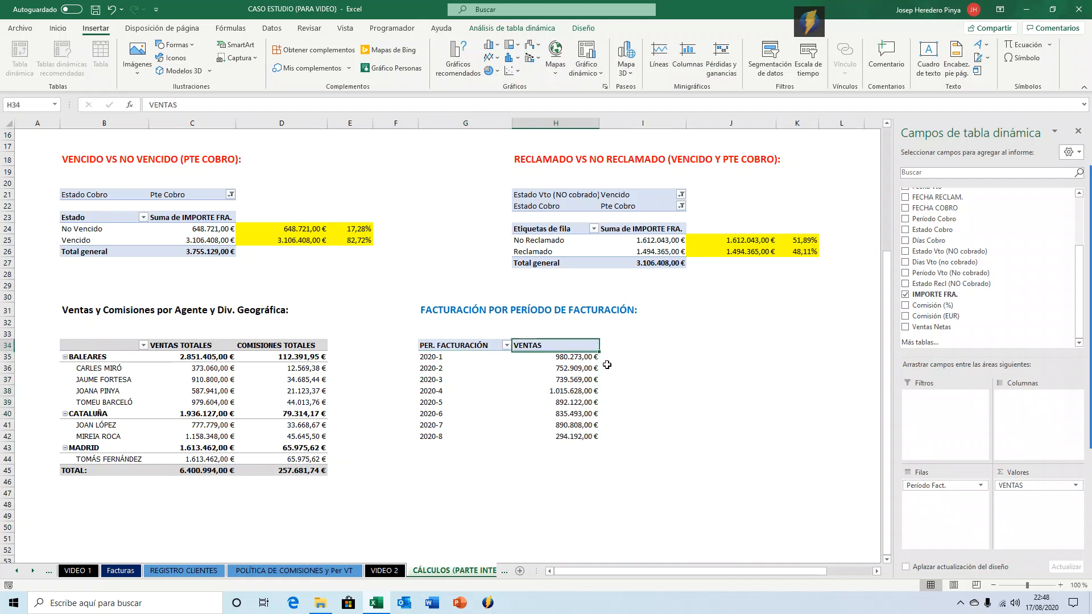
key("Left")
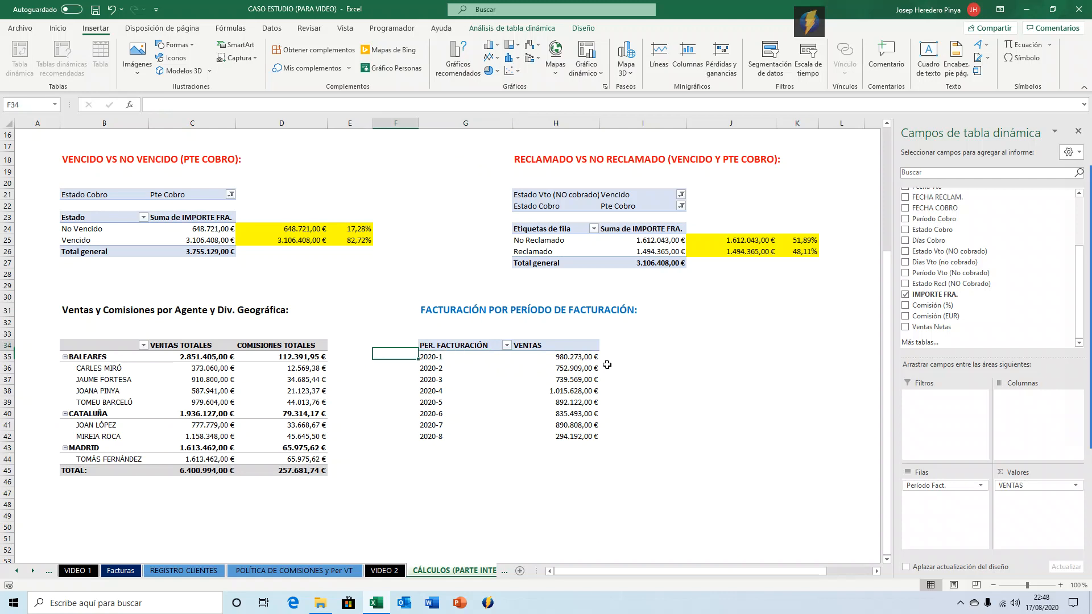
key("Up")
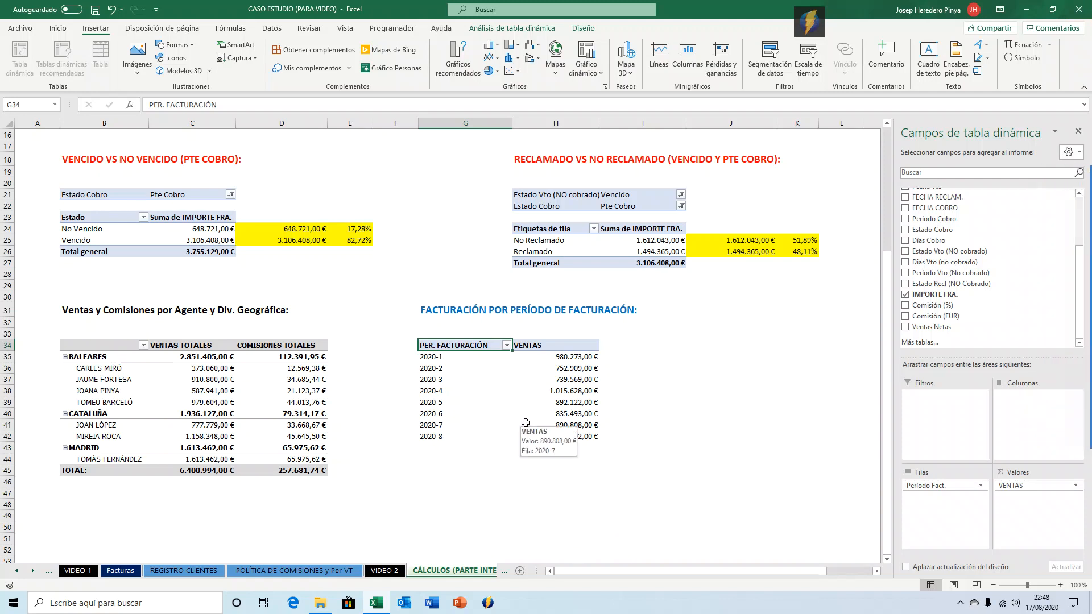
left_click(506, 381)
left_click_drag(508, 384, 578, 379)
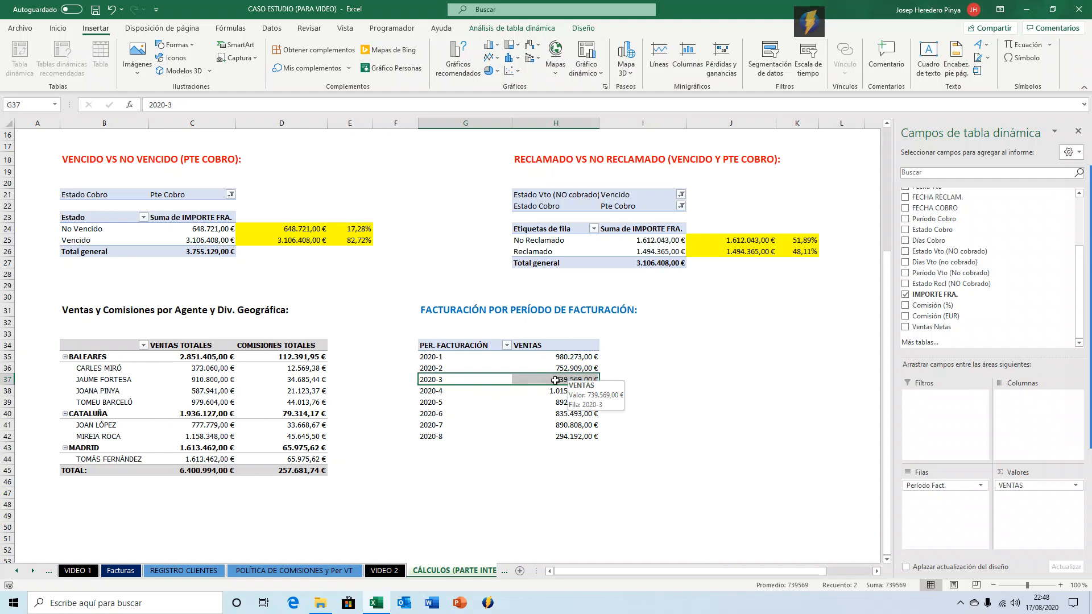
left_click(557, 379)
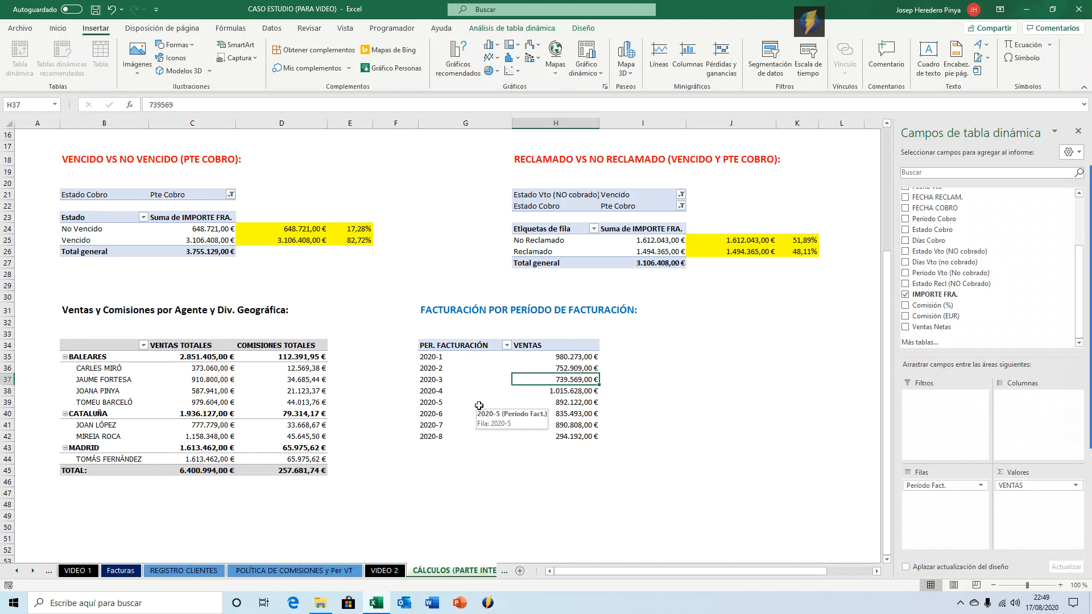
Copy the period header and labels G34:G42 to column J starting at J34.
left_click(470, 349)
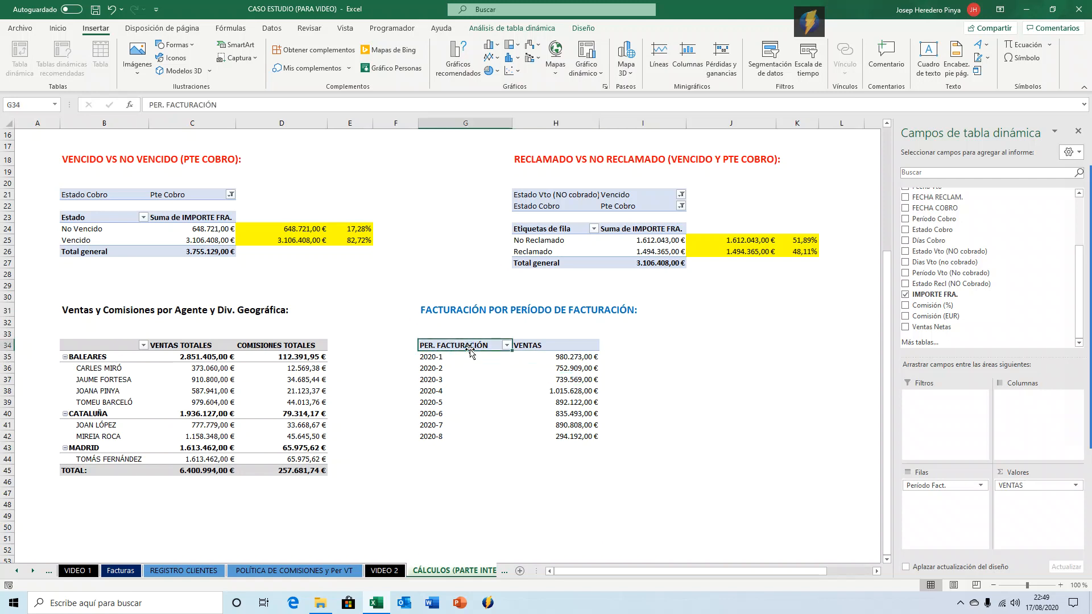
key("ctrl+shift+Down")
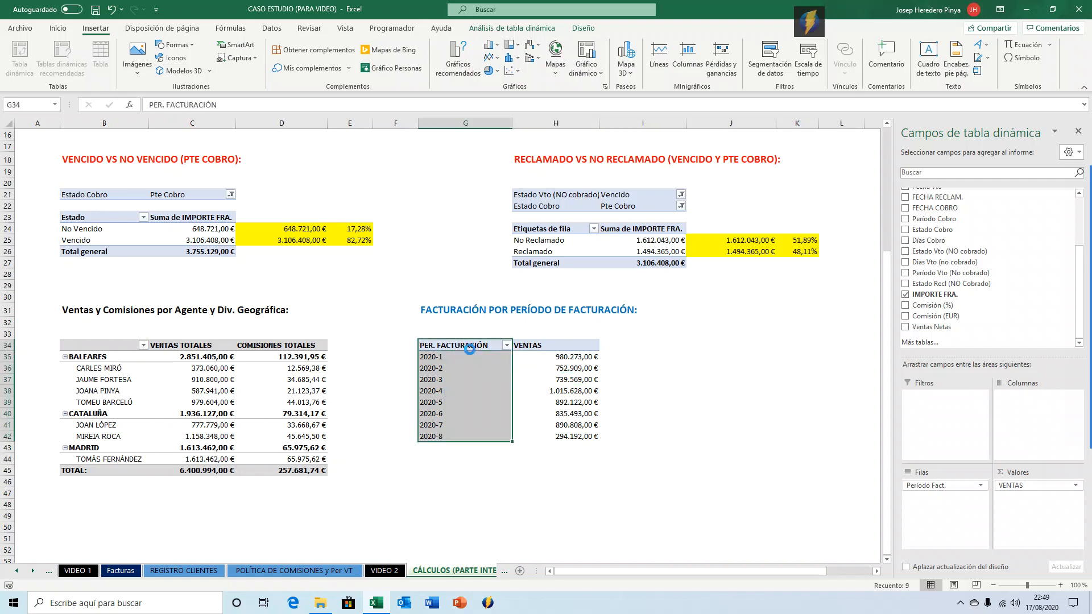
key("ctrl+c")
key("Right")
key("Right")
key("Right")
key("Return")
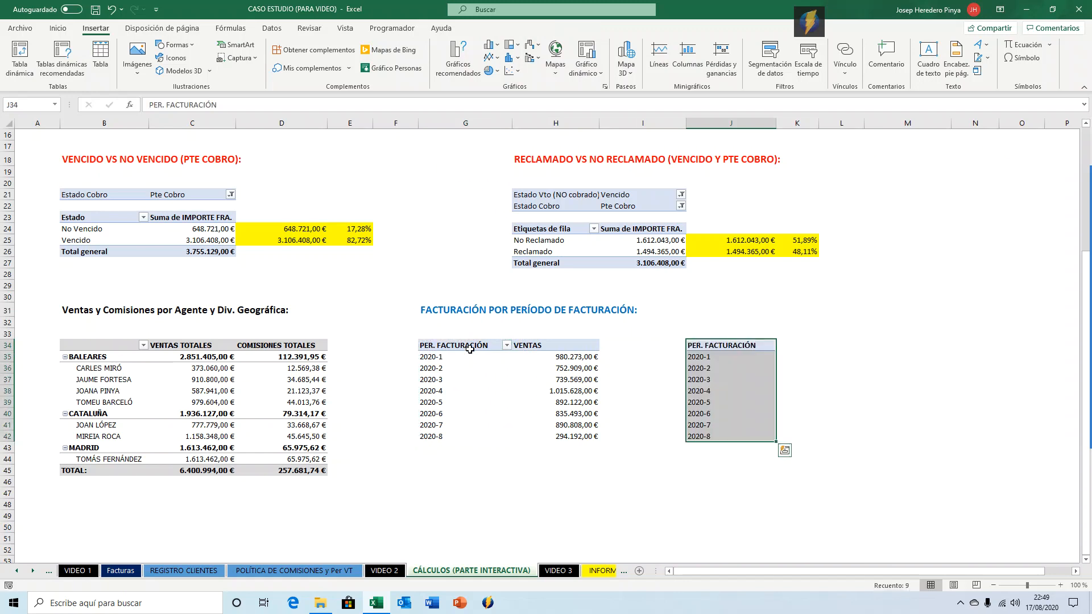
Enter the header VENTAS in K34 next to the copied periods.
key("Right")
key("Left")
key("Right")
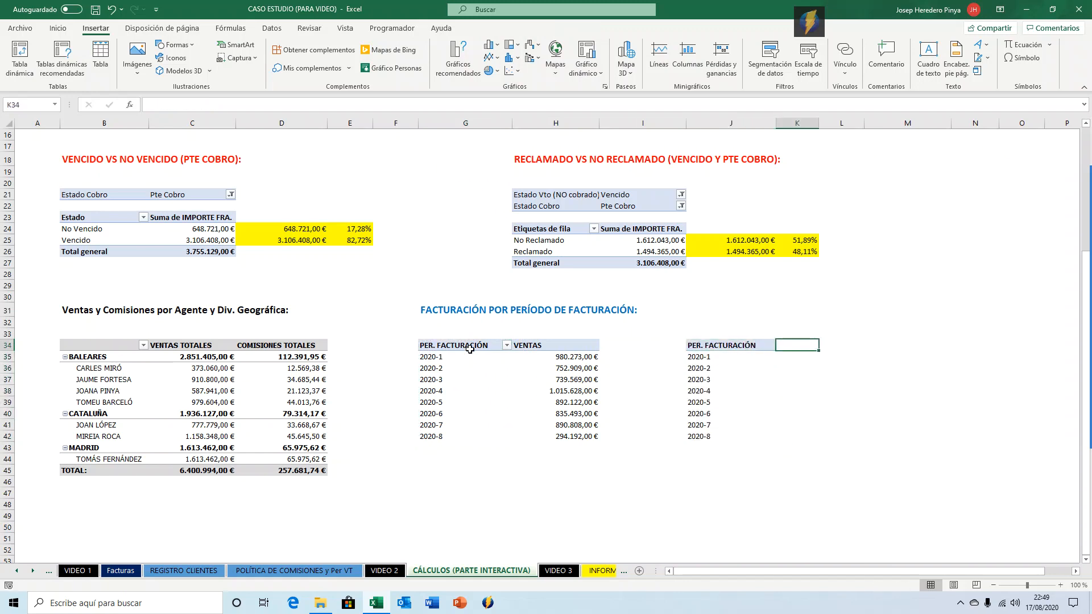
type("VENTAS")
key("ctrl+Return")
Give the new header cells J34:K34 an orange fill and a border.
key("shift+Left")
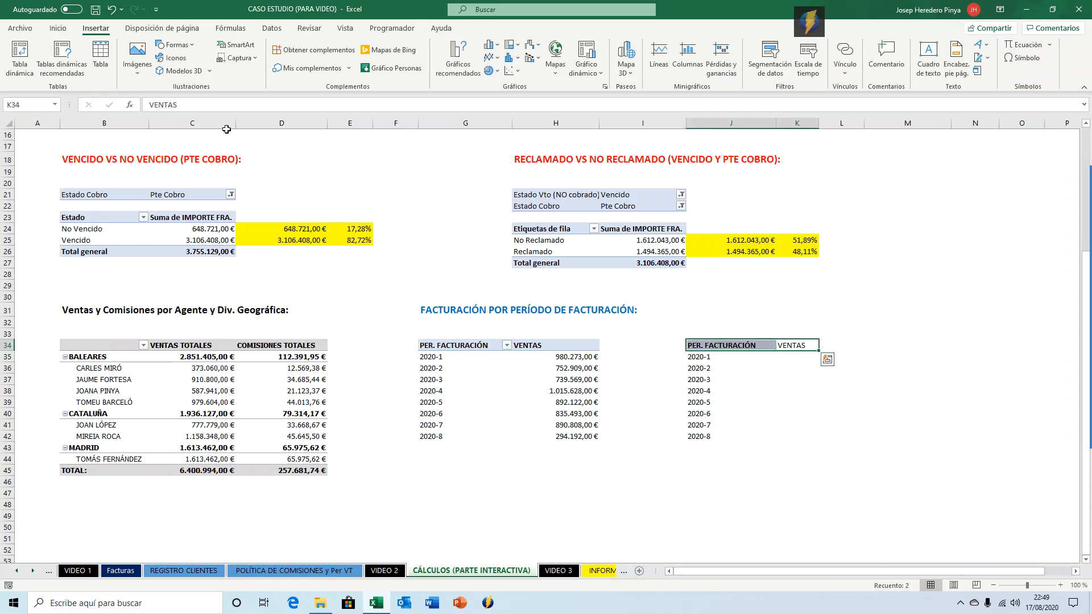
left_click(58, 29)
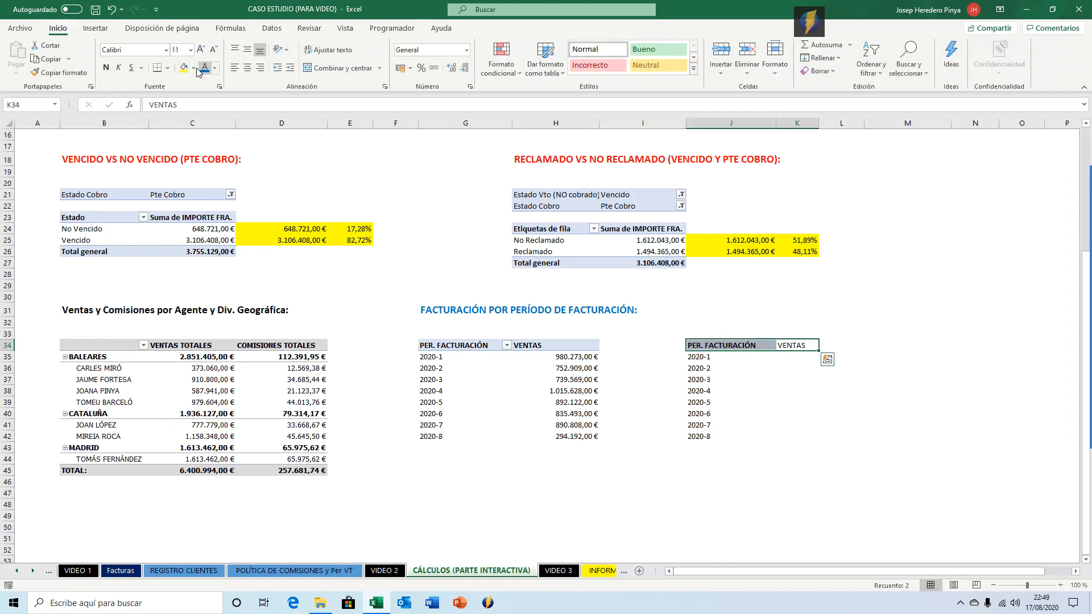
left_click(193, 68)
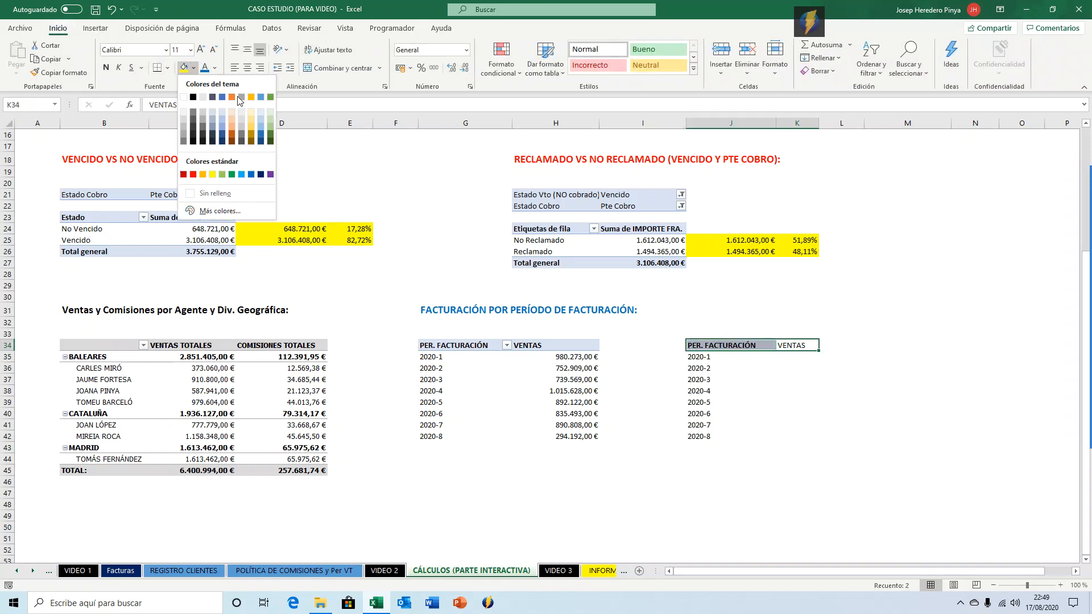
left_click(203, 174)
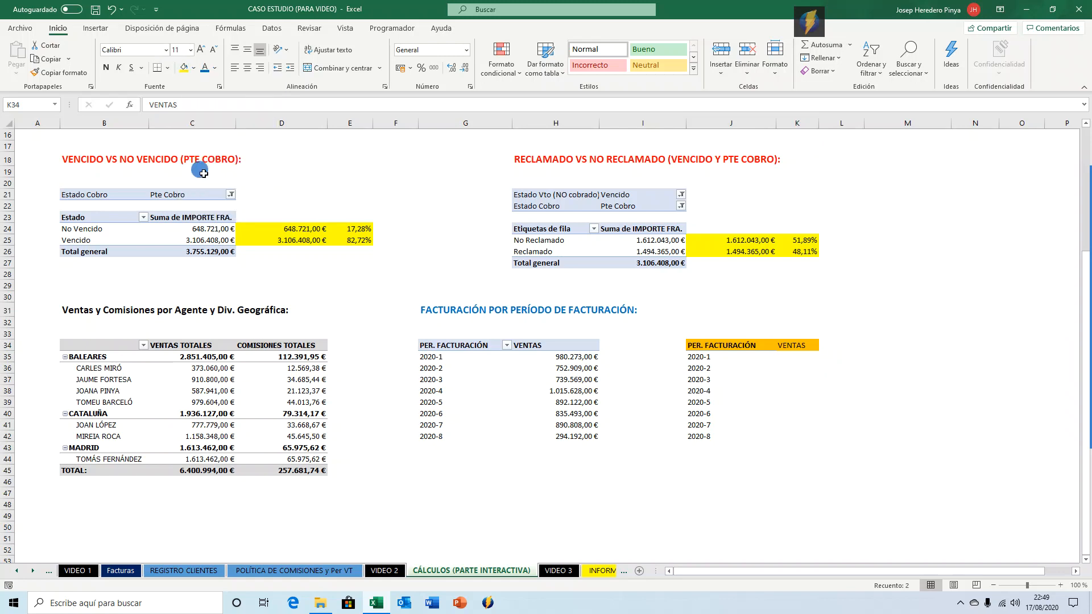
left_click(167, 67)
left_click(195, 166)
Make the VENTAS header in K34 bold.
left_click(812, 358)
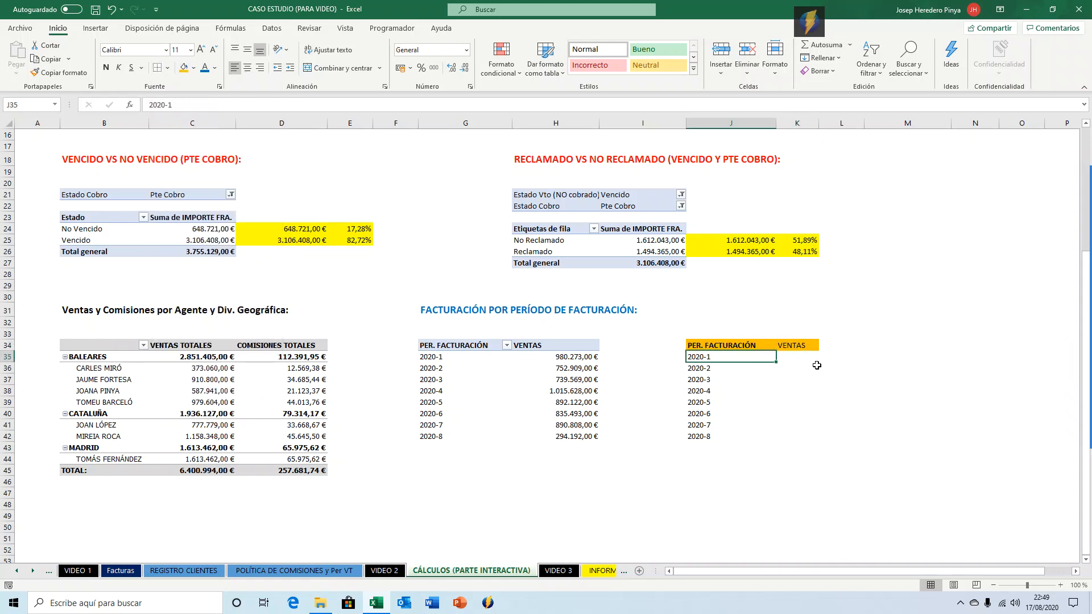
left_click(810, 347)
key("ctrl+n")
key("Return")
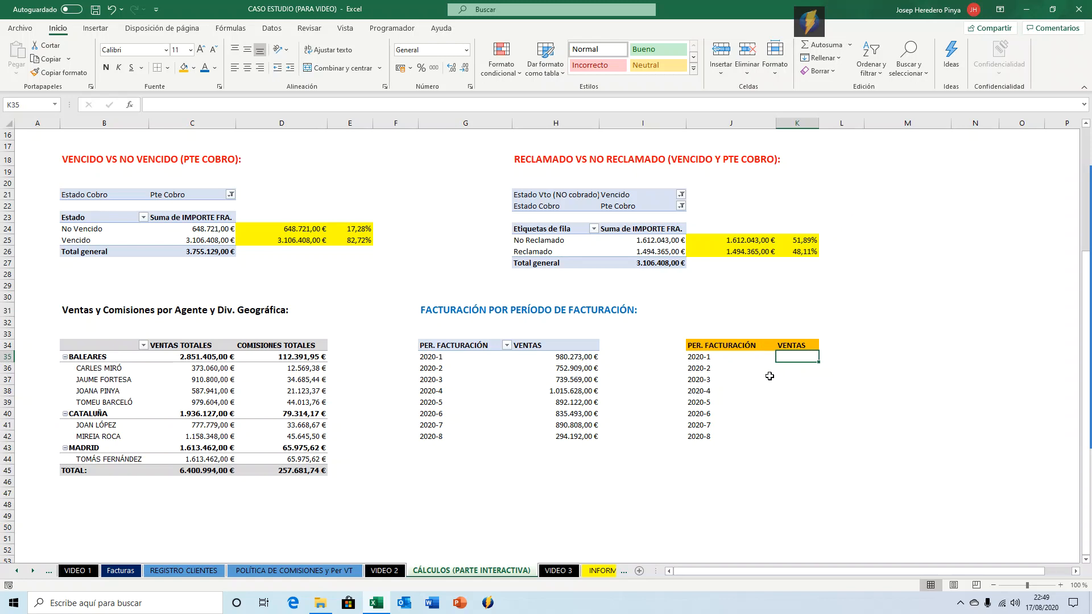
In K35, enter a formula pointing to the pivot table's 2020-1 sales, generating IMPORTARDATOSDINAMICOS.
type("=")
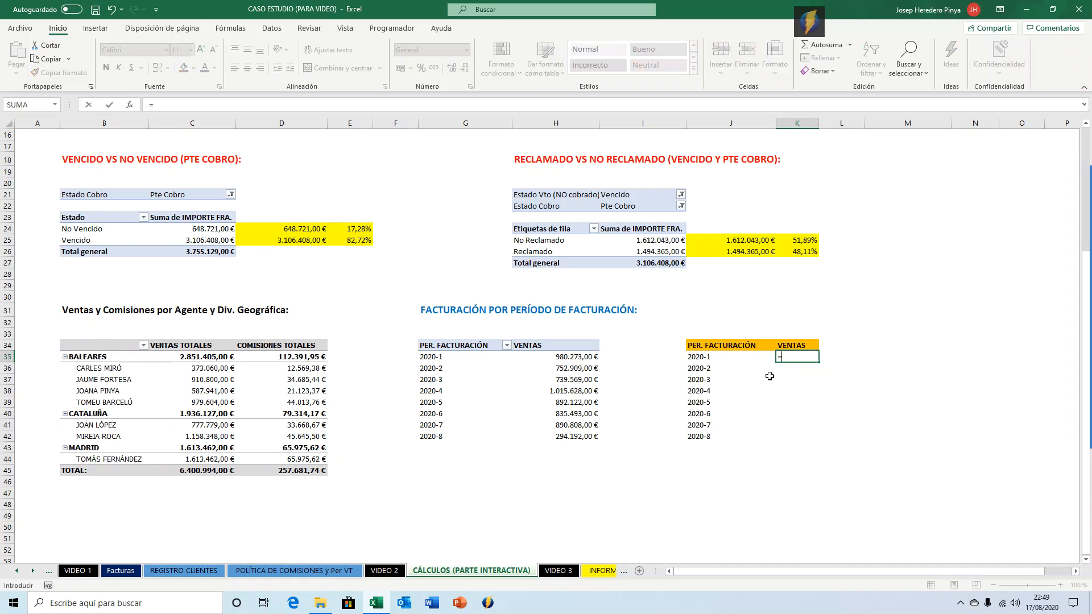
key("Left")
key("Left")
key("Left")
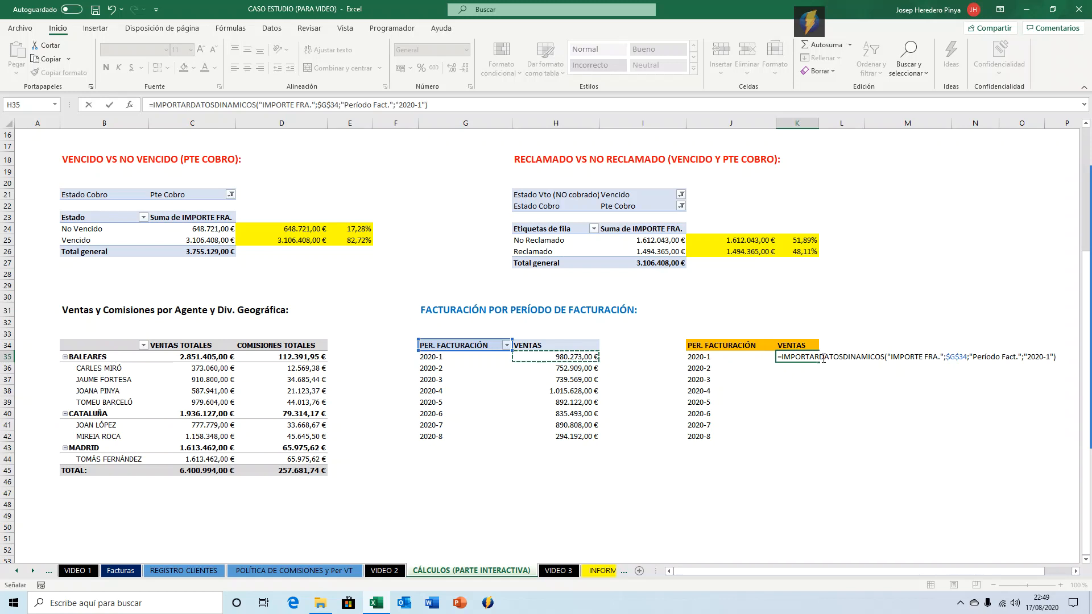
left_click(1016, 357)
key("ctrl+Return")
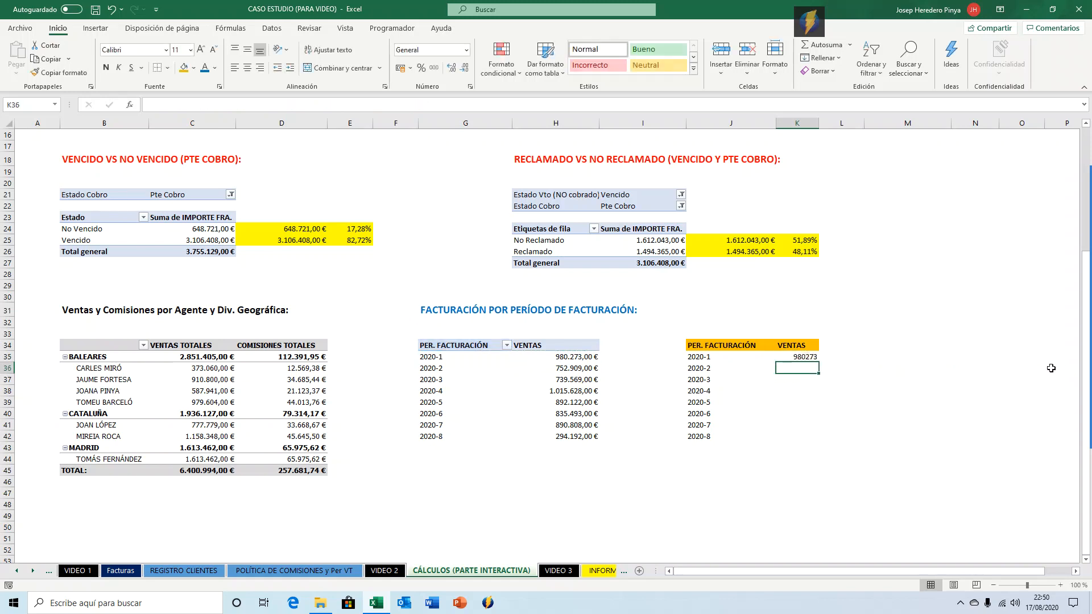
Apply currency format to K35 and fill its formula down through K42.
key("ctrl+shift+4")
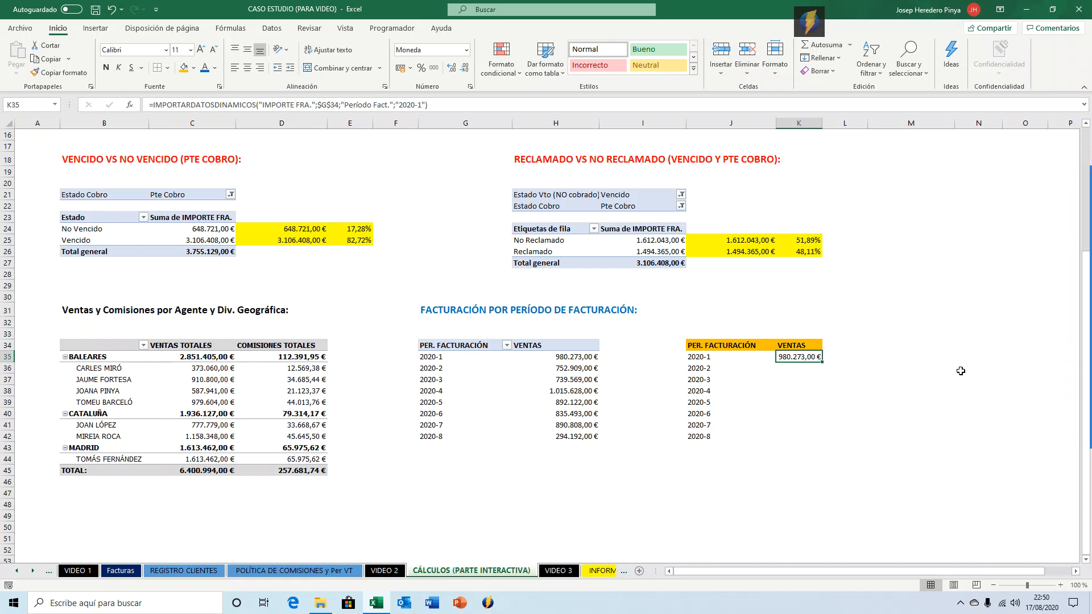
double_click(822, 363)
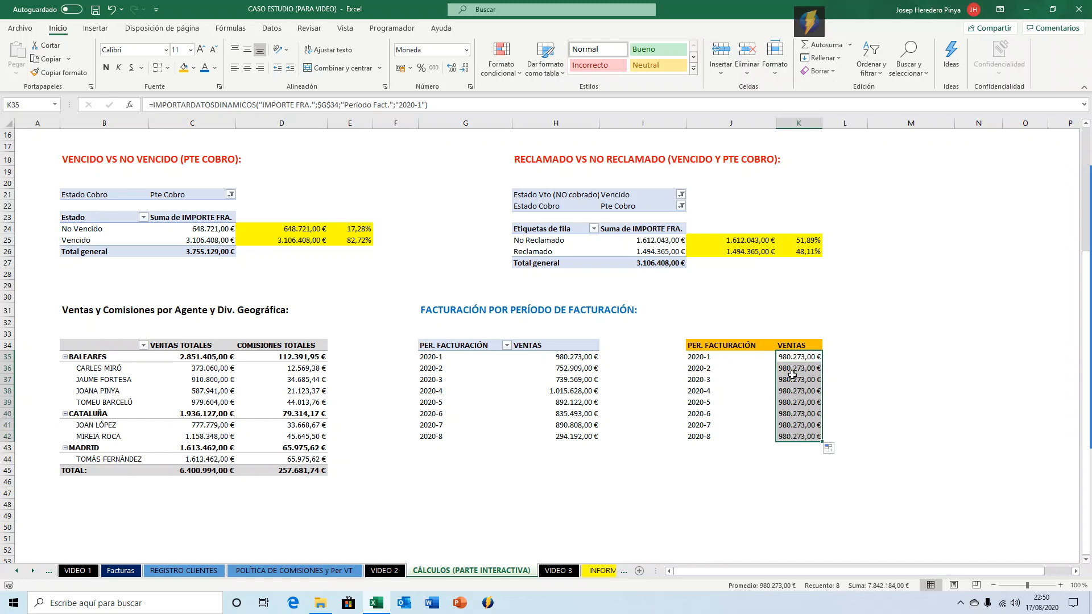
left_click(793, 378)
left_click(795, 391)
left_click(796, 402)
left_click(797, 413)
left_click(797, 424)
left_click(802, 371)
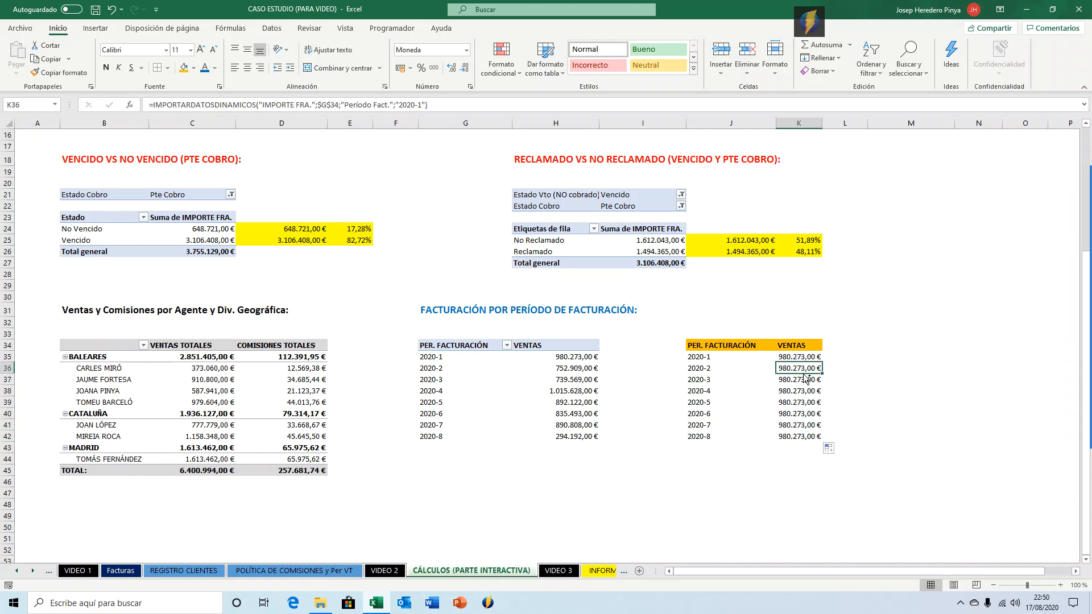
In L35, enter a plain reference to the pivot table's 2020-1 sales cell H35.
key("ctrl+shift+Down")
key("Up")
key("Right")
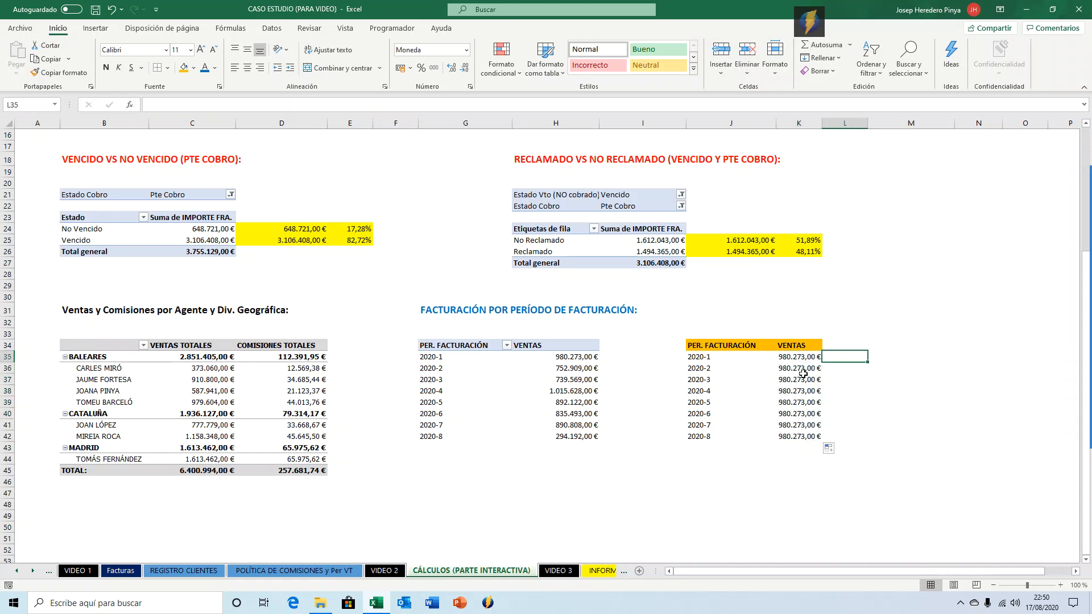
type("=")
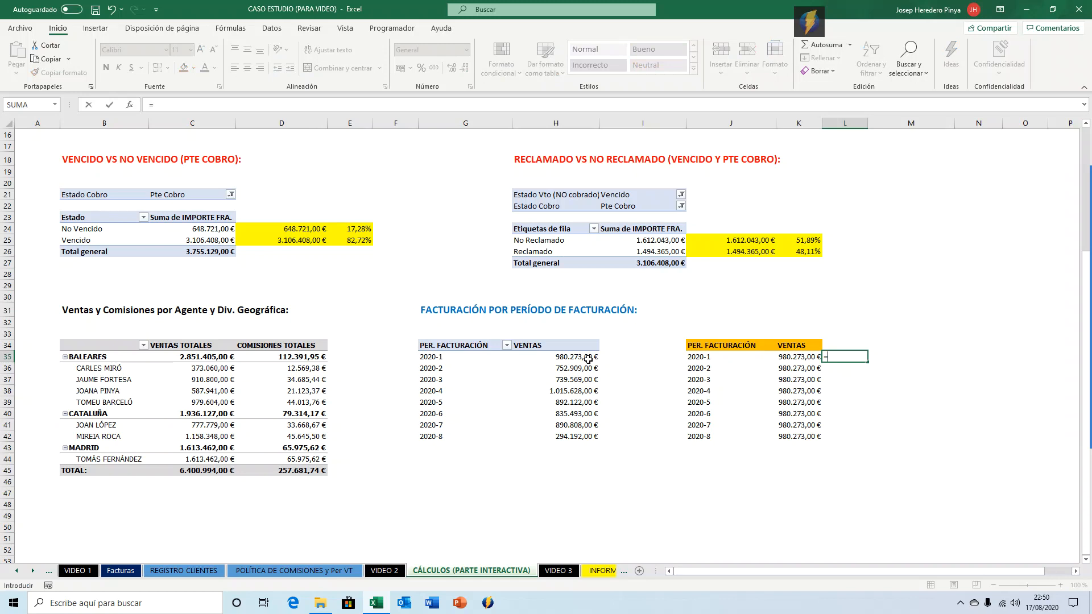
key("Left")
key("Left")
key("Left")
key("Left")
key("Left")
key("Left")
key("Left")
key("ctrl+Return")
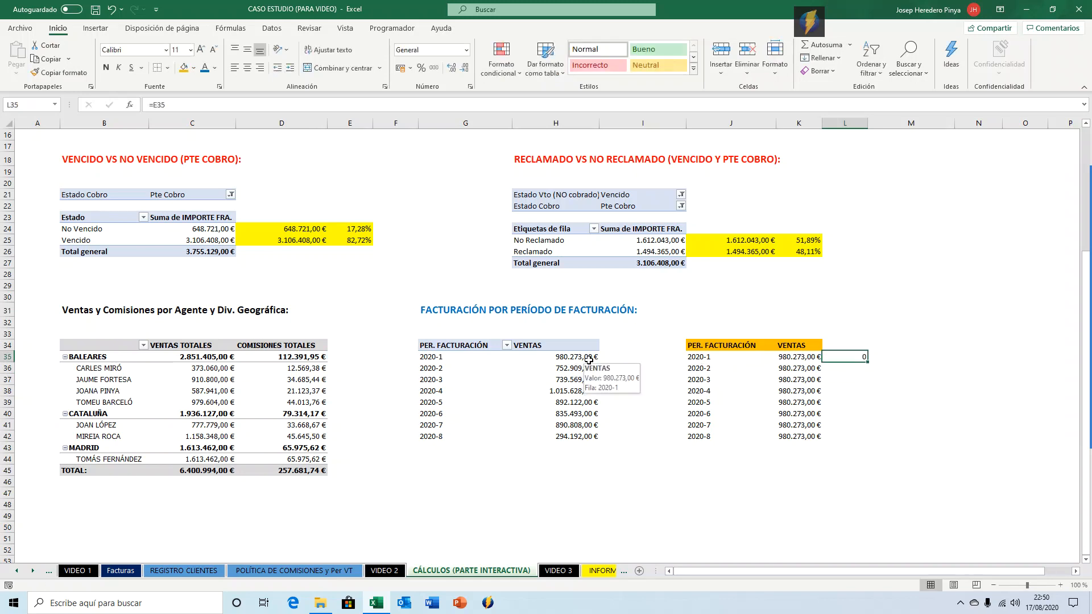
left_click(588, 359)
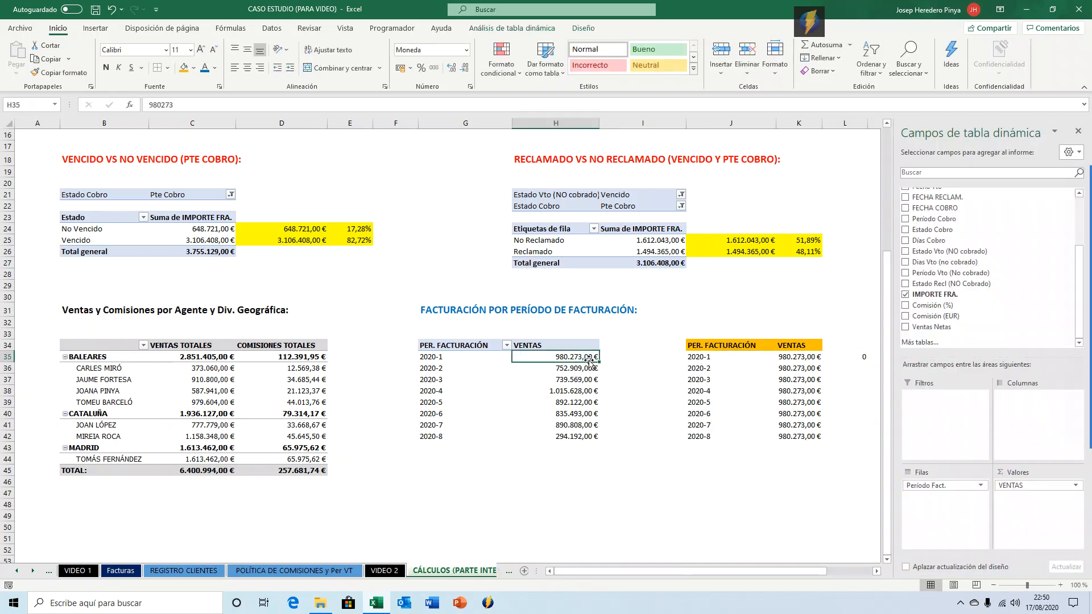
left_click(847, 357)
left_click(156, 109)
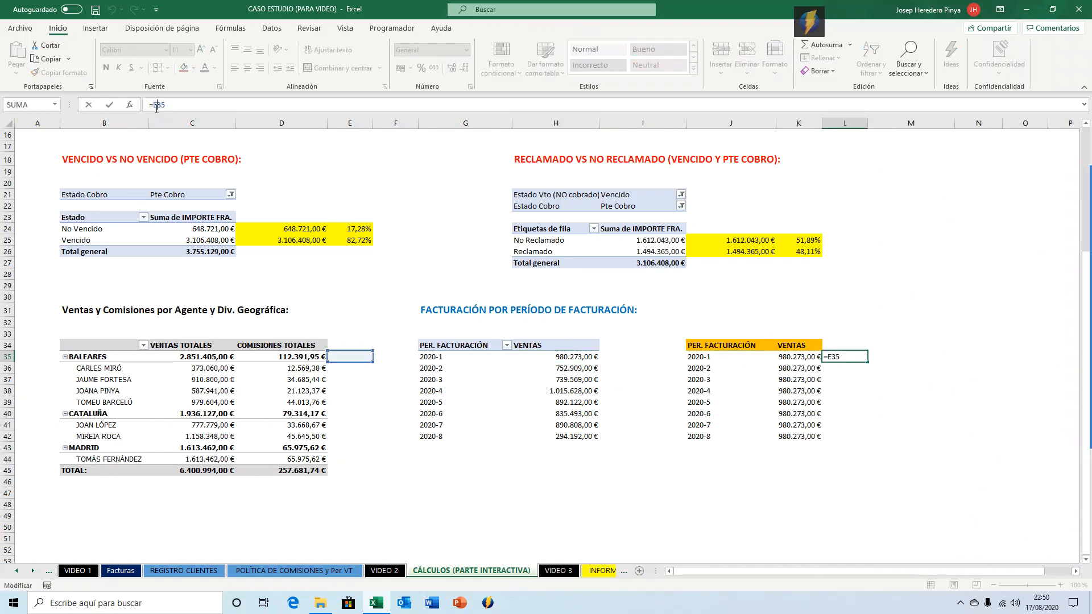
type("h")
key("ctrl+Return")
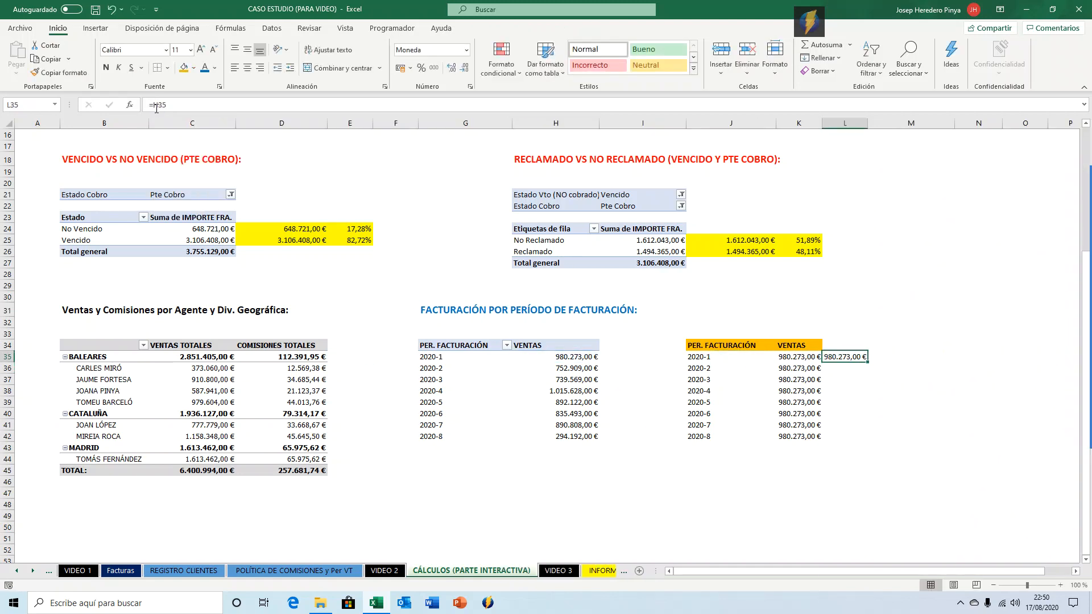
Copy L35's reference down the column through row 42, then undo it.
key("ctrl+c")
key("Down")
key("shift+Down")
key("shift+Down")
key("shift+Down")
key("shift+Down")
key("shift+Down")
key("shift+Down")
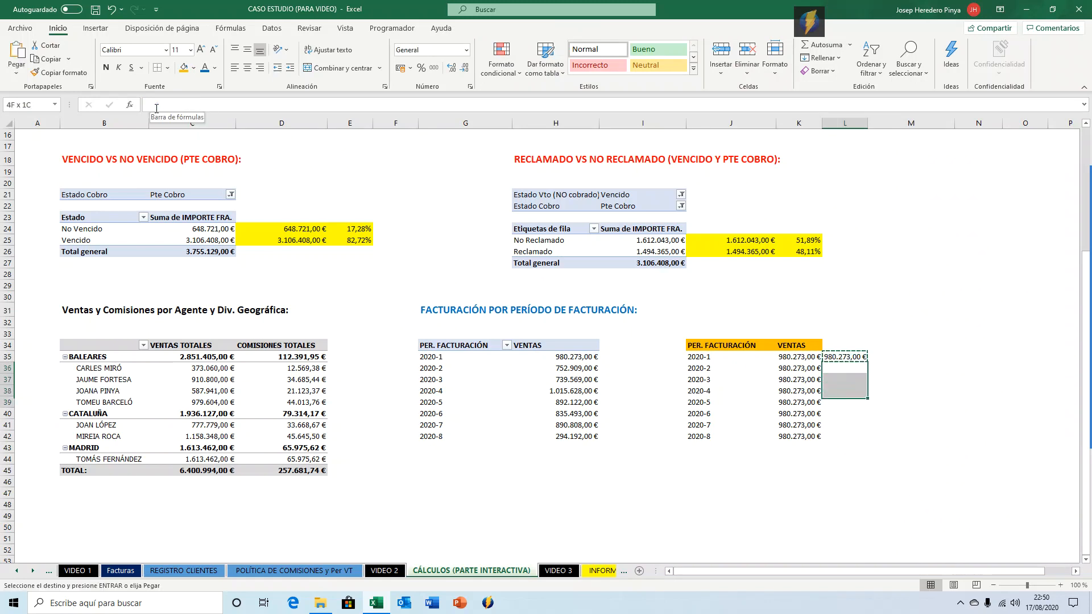
key("ctrl+v")
key("Escape")
key("Up")
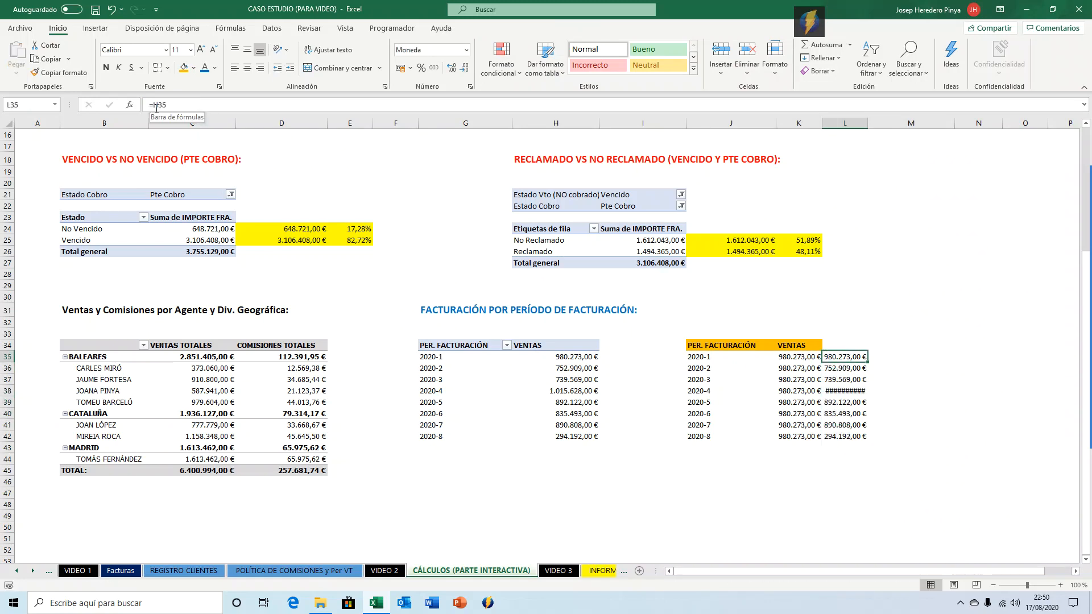
key("F2")
key("Return")
key("F2")
key("Return")
key("F2")
key("Return")
key("F2")
key("Return")
key("F2")
key("Return")
key("F2")
key("Return")
key("F2")
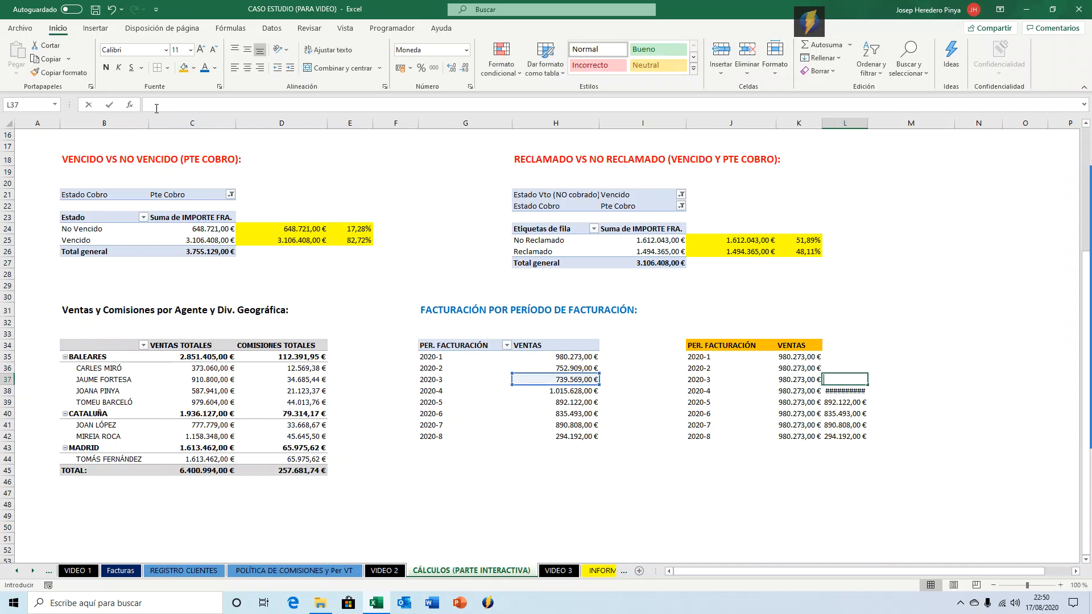
key("Escape")
key("ctrl+z")
In K35's IMPORTARDATOSDINAMICOS formula, replace the "2020-1" item with a reference to cell J35.
key("Left")
key("Up")
key("Up")
key("Up")
key("Up")
key("Up")
key("Up")
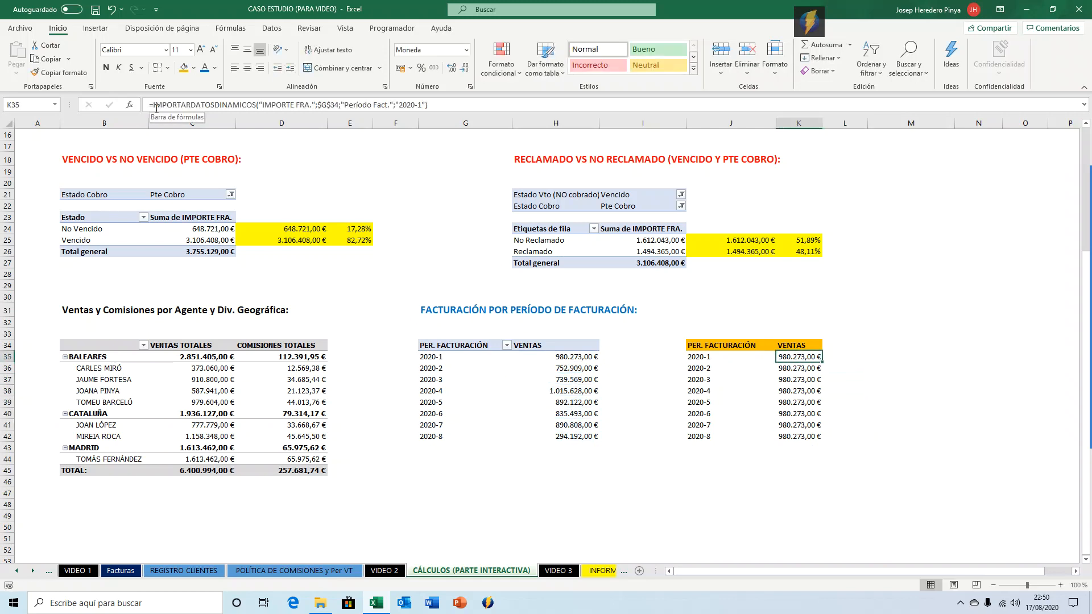
left_click(427, 107)
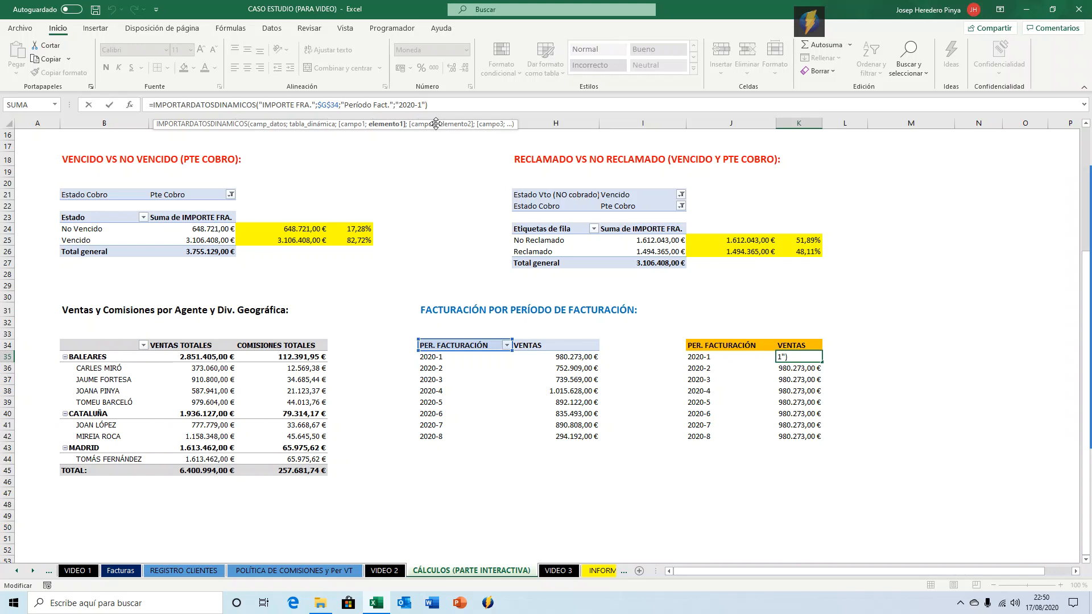
key("BackSpace")
key("BackSpace")
key("BackSpace")
key("BackSpace")
key("BackSpace")
key("BackSpace")
key("BackSpace")
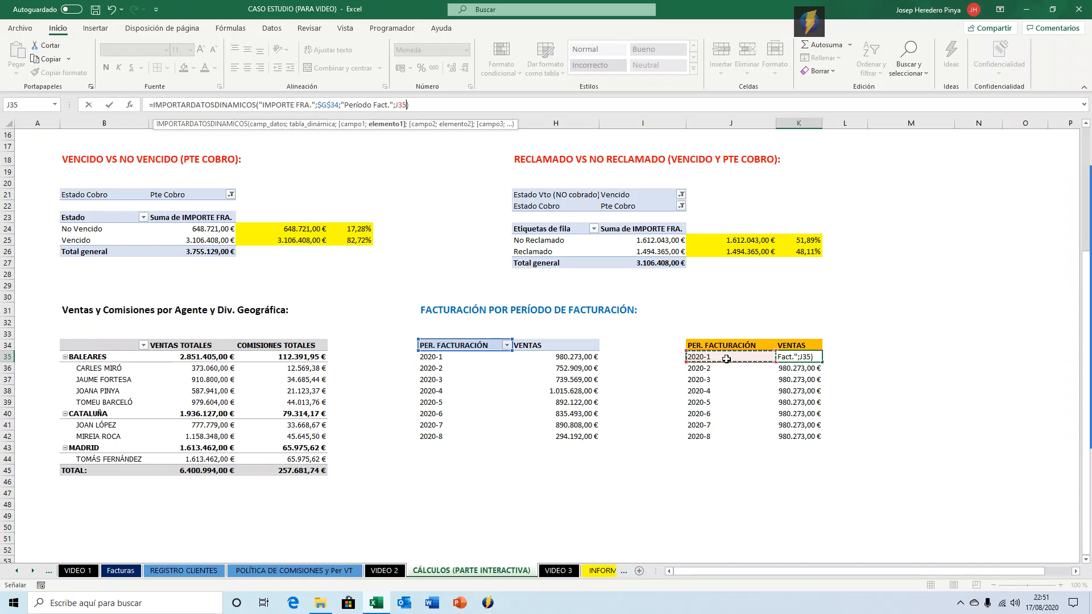
key("Return")
key("Up")
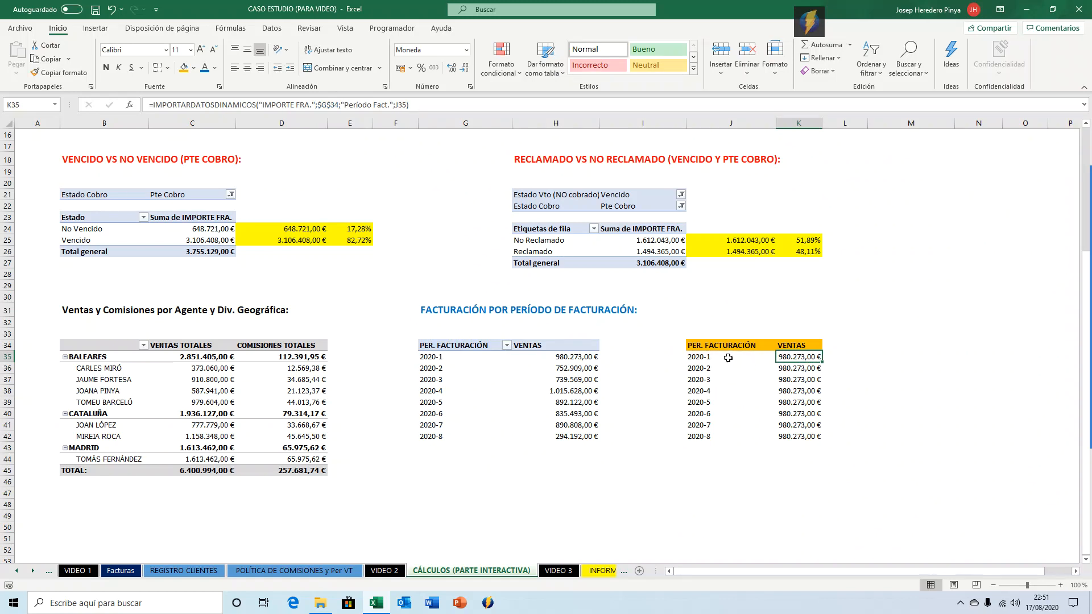
Fill K35's formula down through K42 and autofit column K's width.
double_click(821, 362)
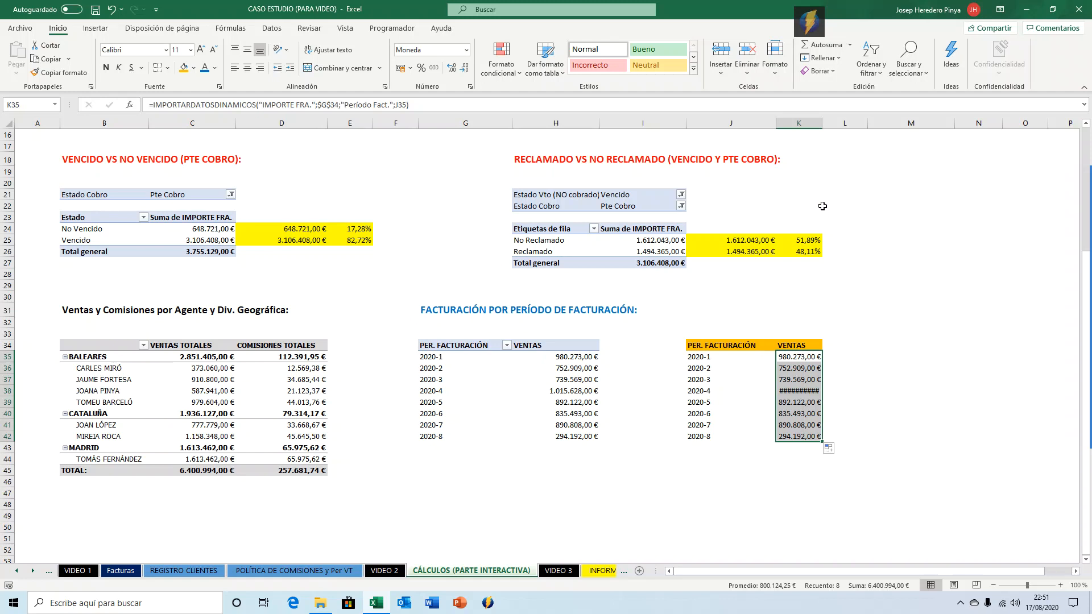
left_click_drag(823, 125, 825, 126)
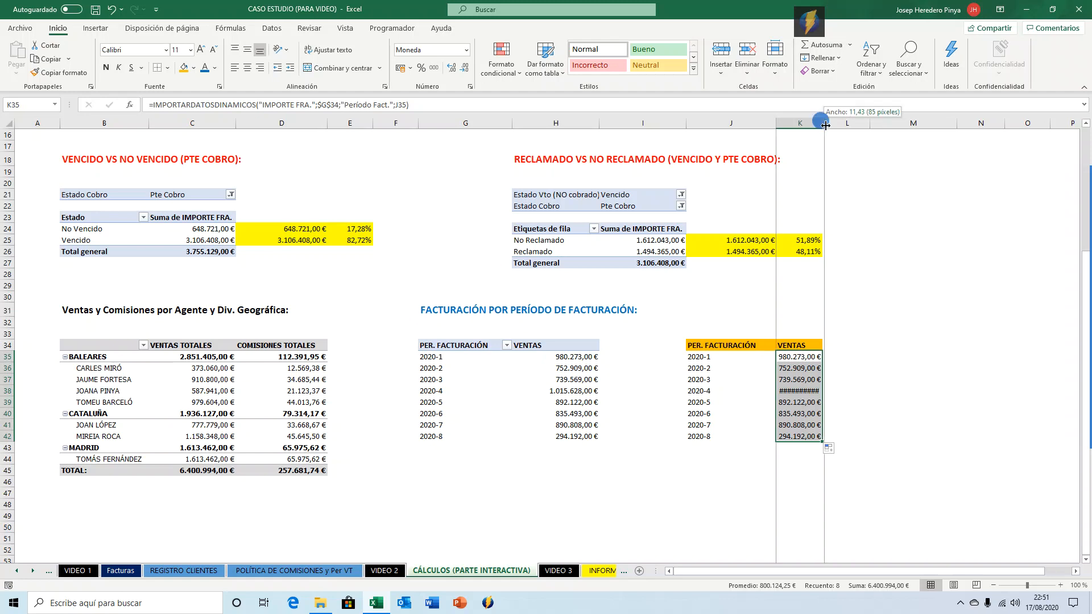
left_click_drag(825, 125, 825, 125)
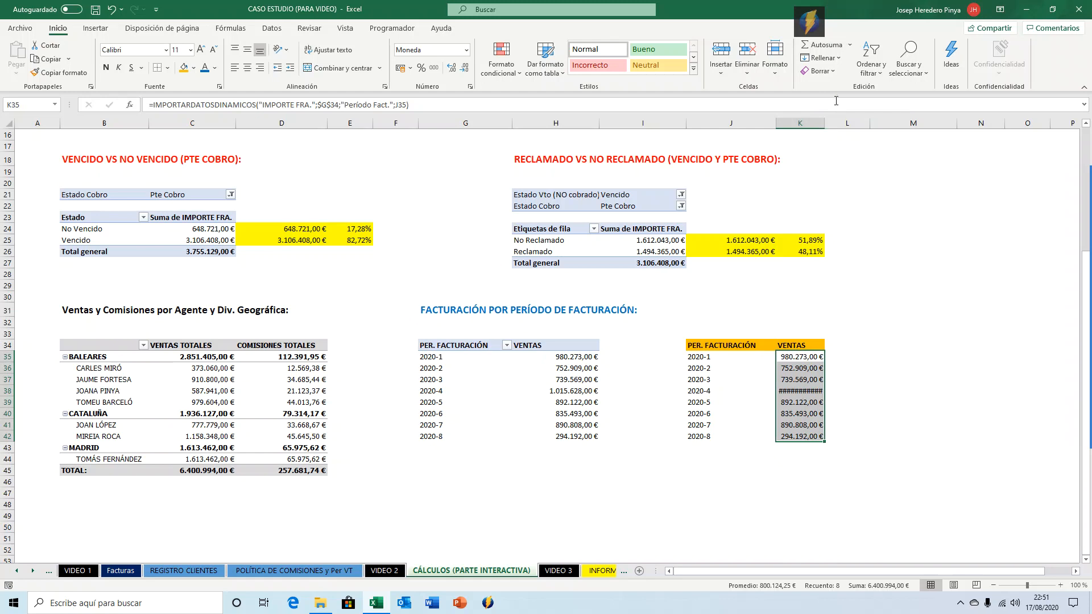
double_click(824, 123)
left_click(809, 392)
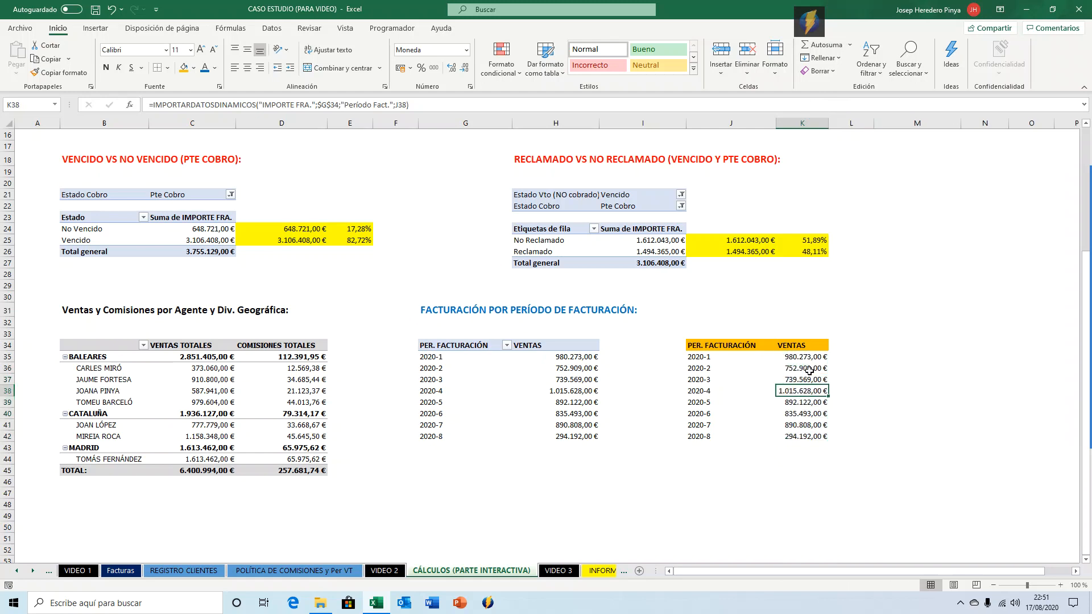
left_click(808, 356)
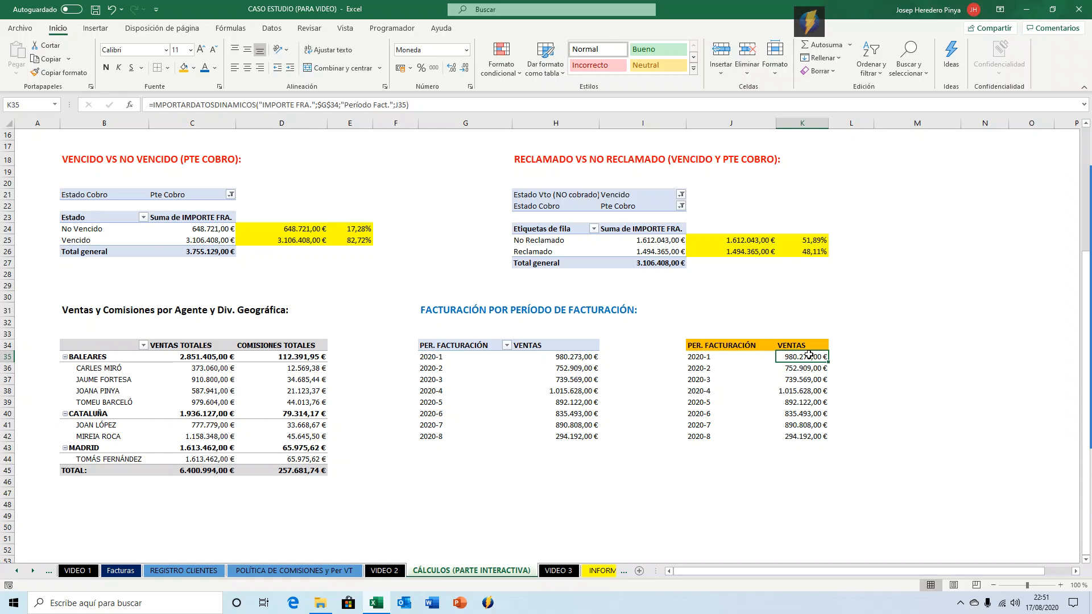
Compare the companion table's periods and sales with the pivot table's rows.
key("Left")
key("Left")
key("Left")
key("Down")
key("Down")
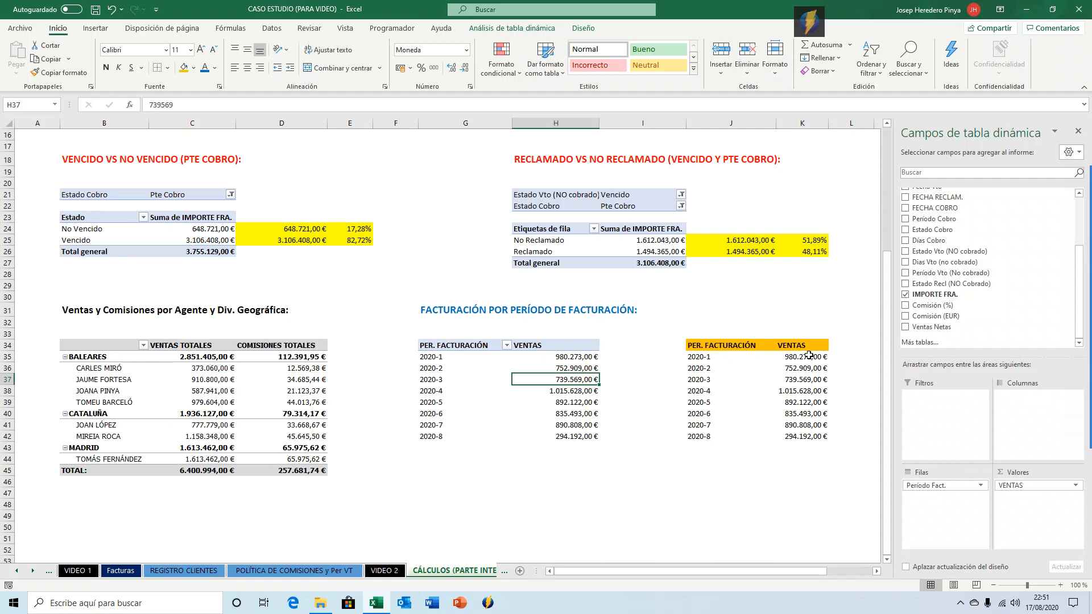
key("Right")
key("Right")
key("Right")
key("Left")
key("Left")
key("Left")
key("Left")
key("Right")
key("Right")
key("Left")
key("Left")
key("Left")
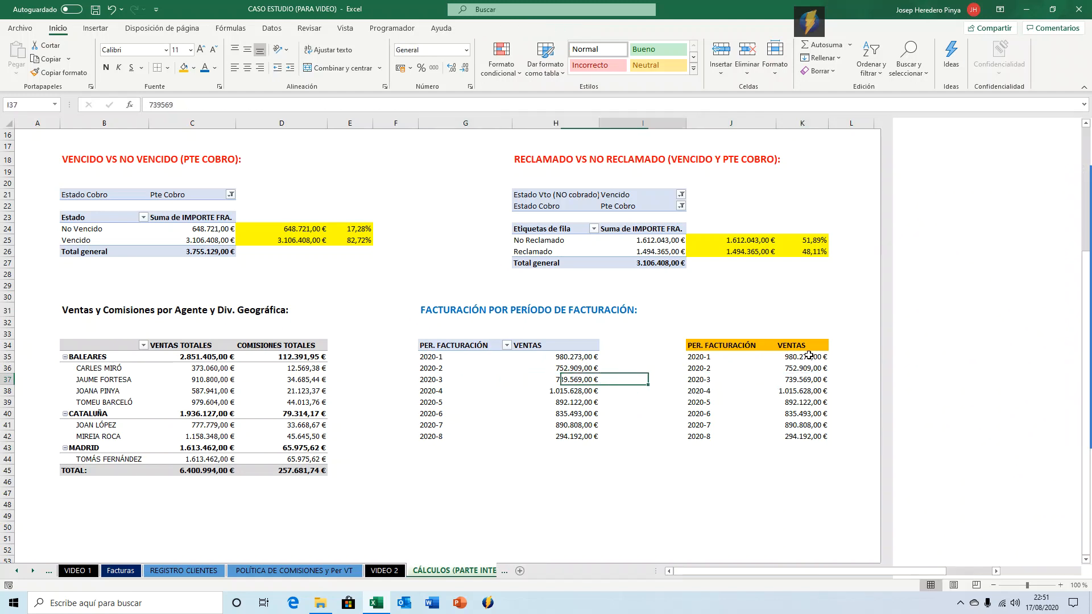
key("Right")
key("shift+Right")
key("shift+Right")
key("shift+Left")
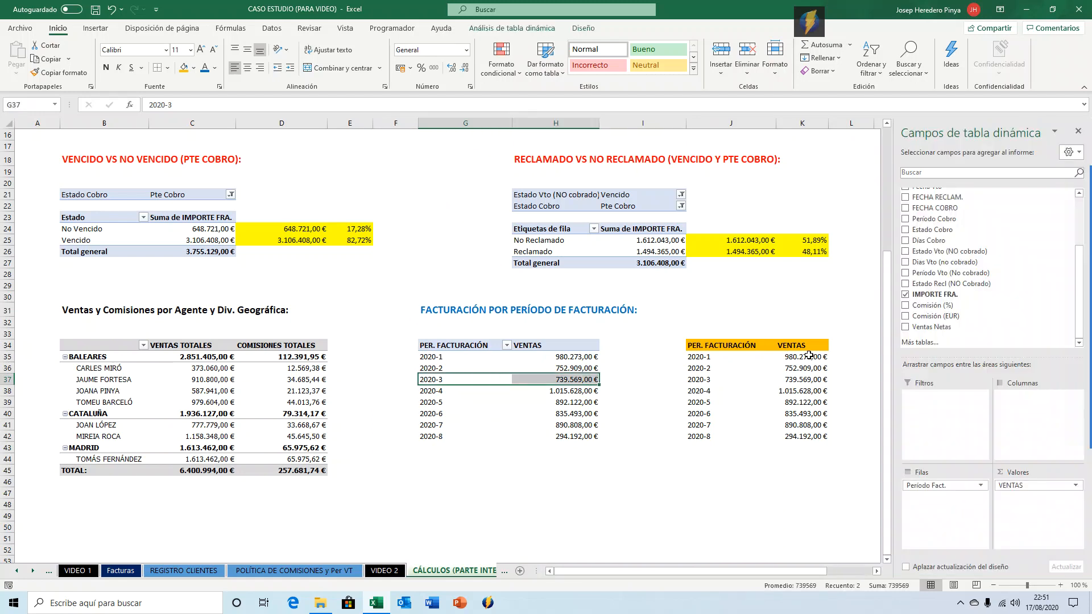
key("Right")
key("Right")
key("Right")
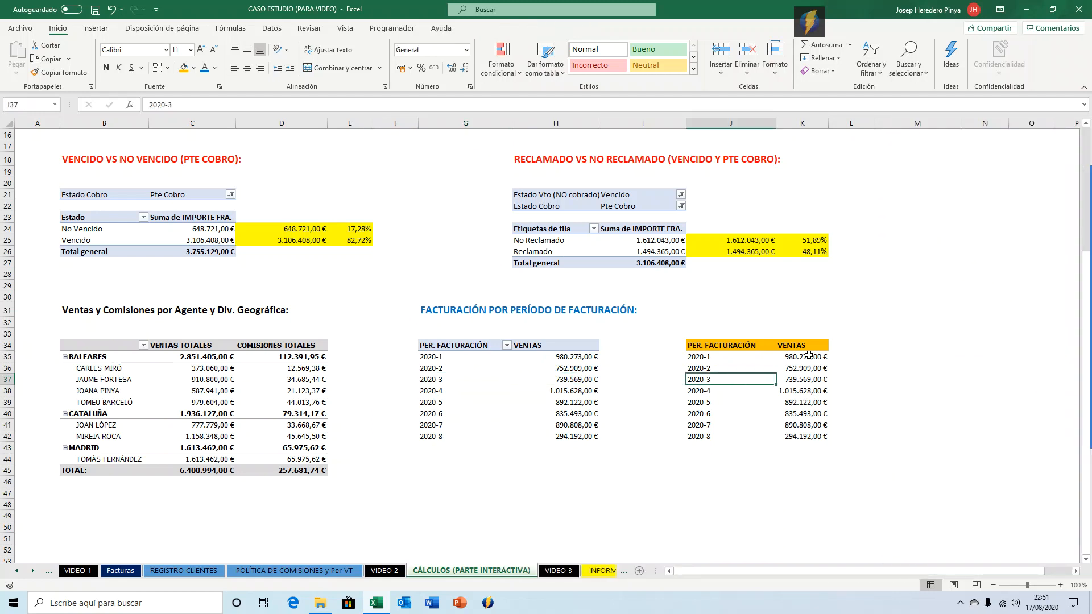
key("Right")
key("Up")
key("Up")
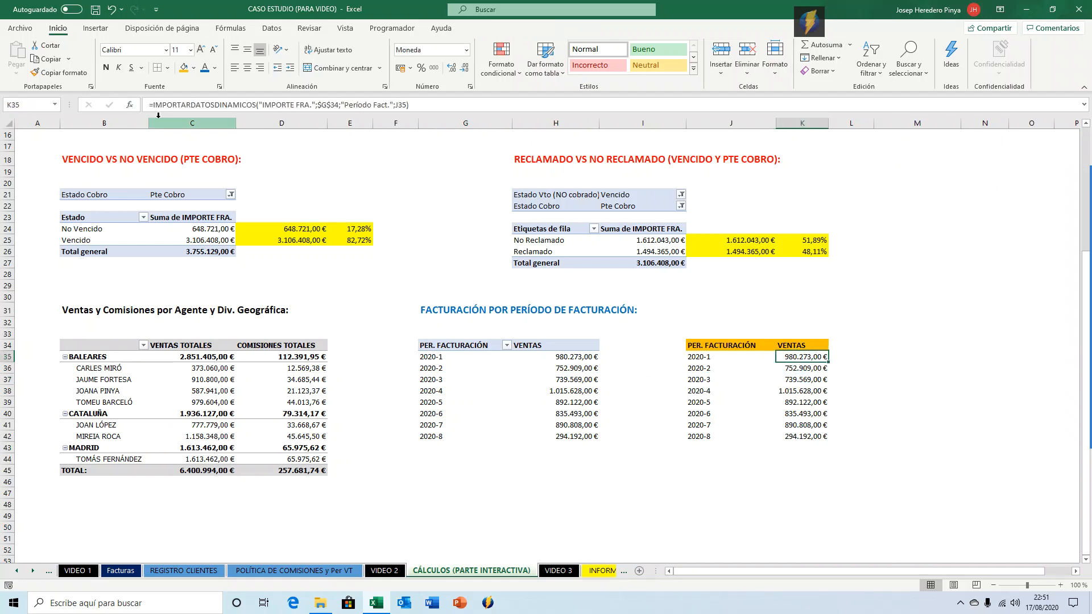
Wrap K35's formula in SI.ERROR returning 0 and fill it down through K42.
left_click(183, 107)
type("SI.E")
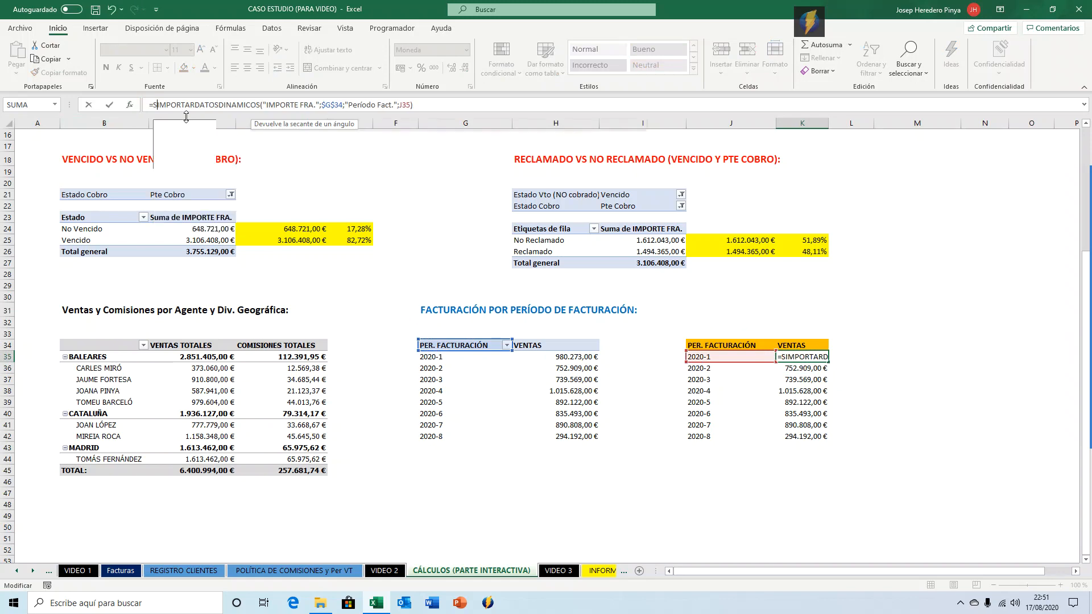
key("Tab")
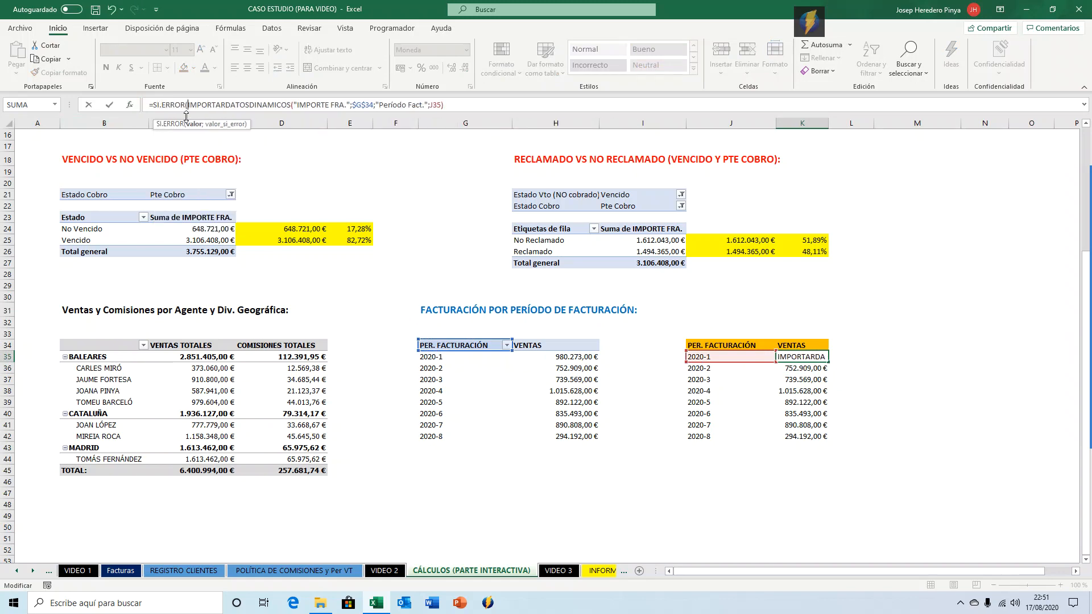
key("End")
type(";0)")
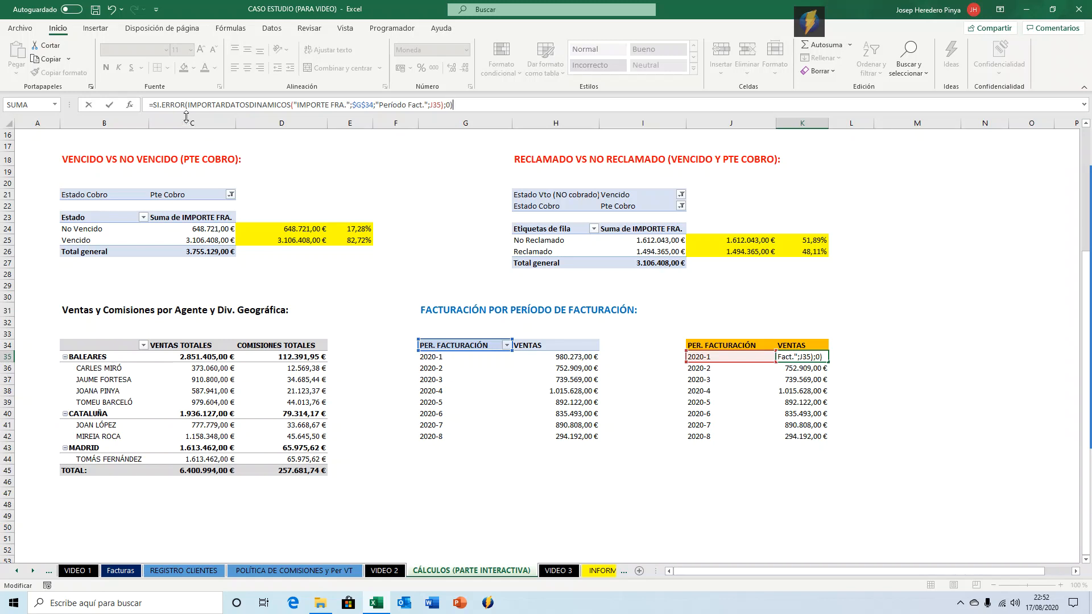
key("ctrl+Return")
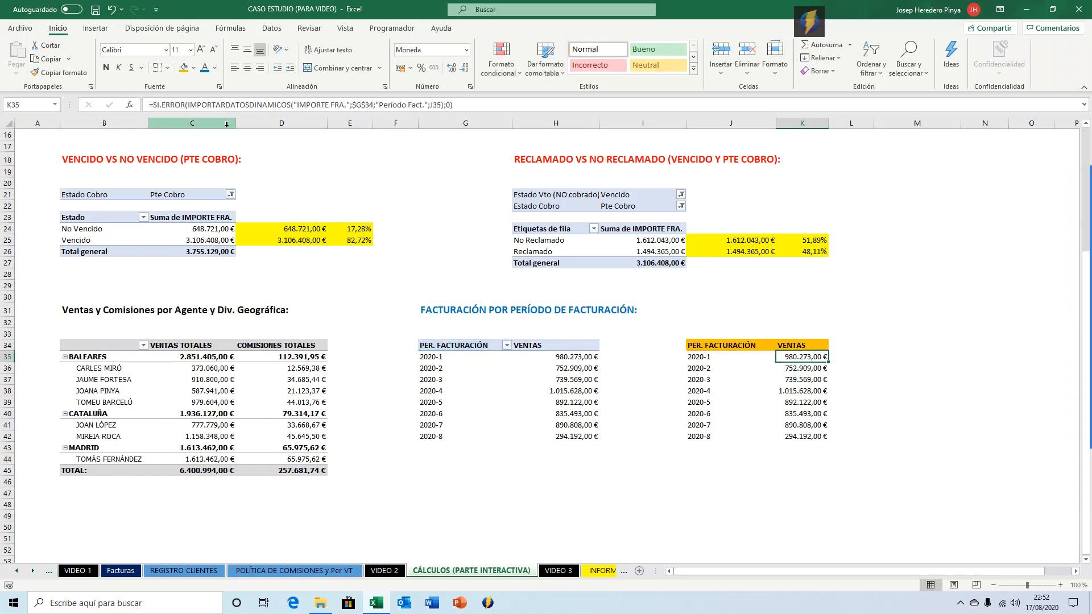
double_click(828, 361)
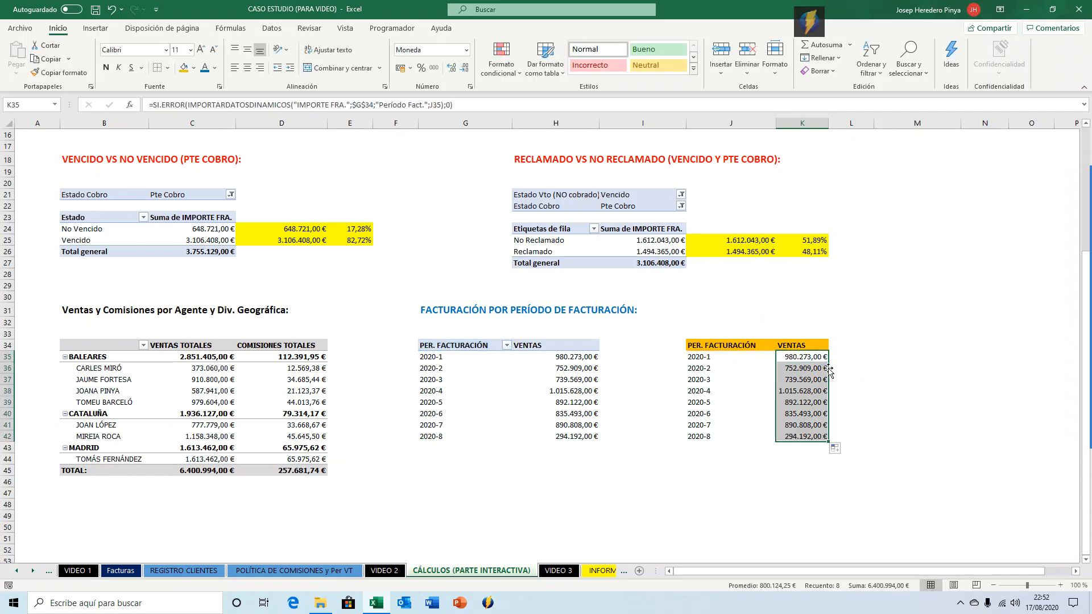
left_click(878, 414)
left_click(798, 370)
left_click(803, 379)
left_click(800, 411)
left_click(801, 424)
left_click(804, 436)
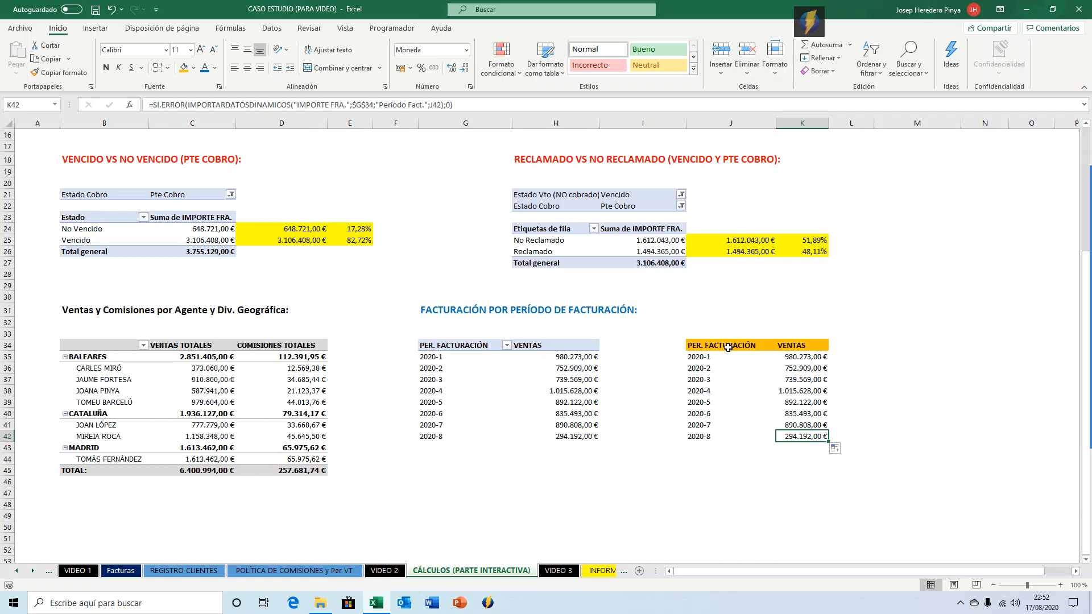
Insert a line chart with markers from the companion table J34:K42.
left_click_drag(728, 347, 810, 434)
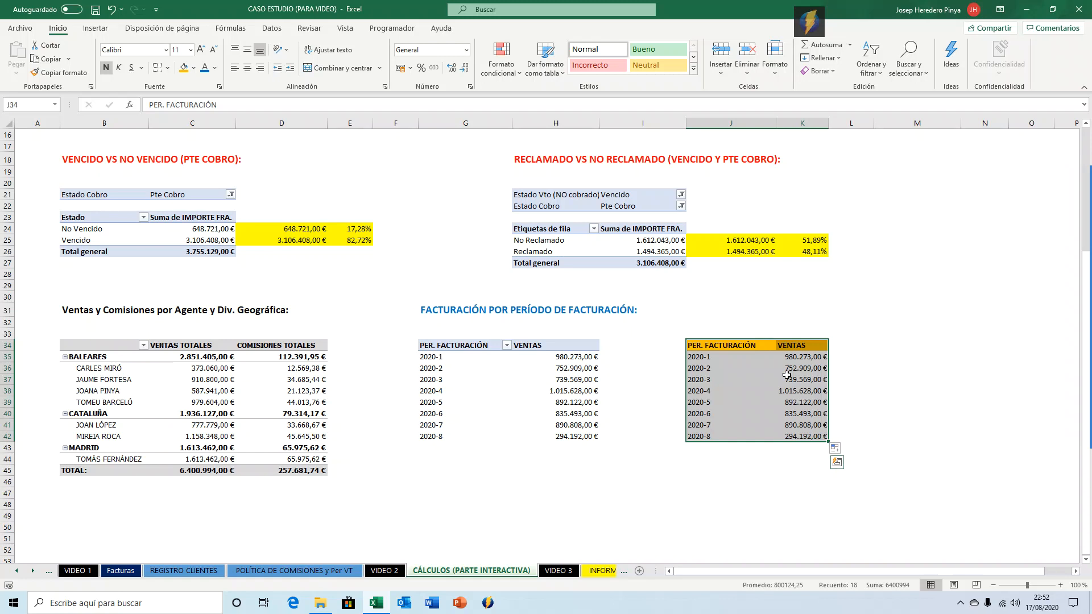
left_click(95, 29)
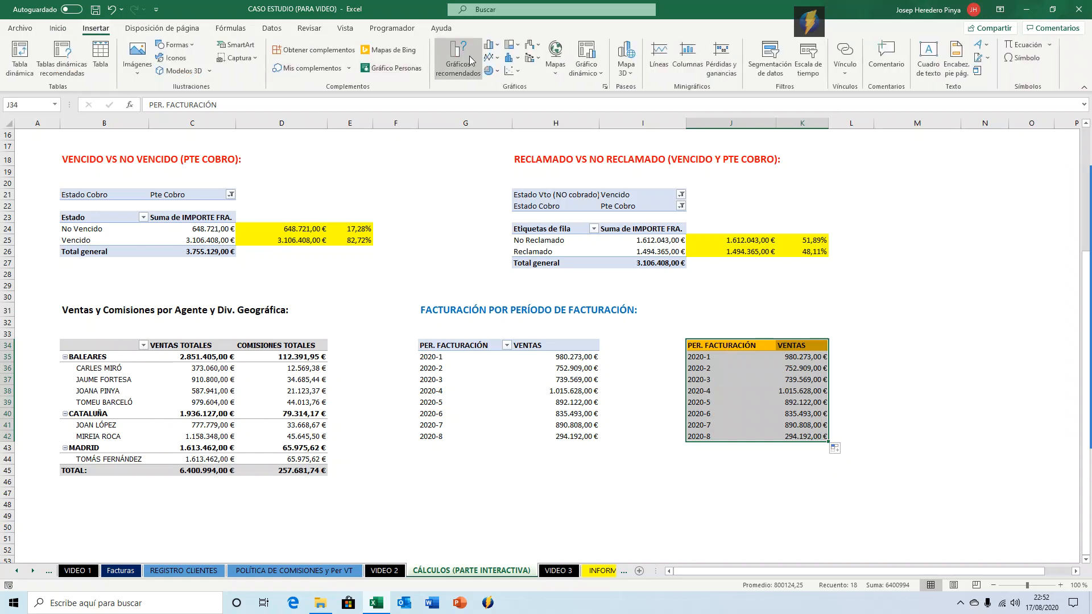
left_click(497, 58)
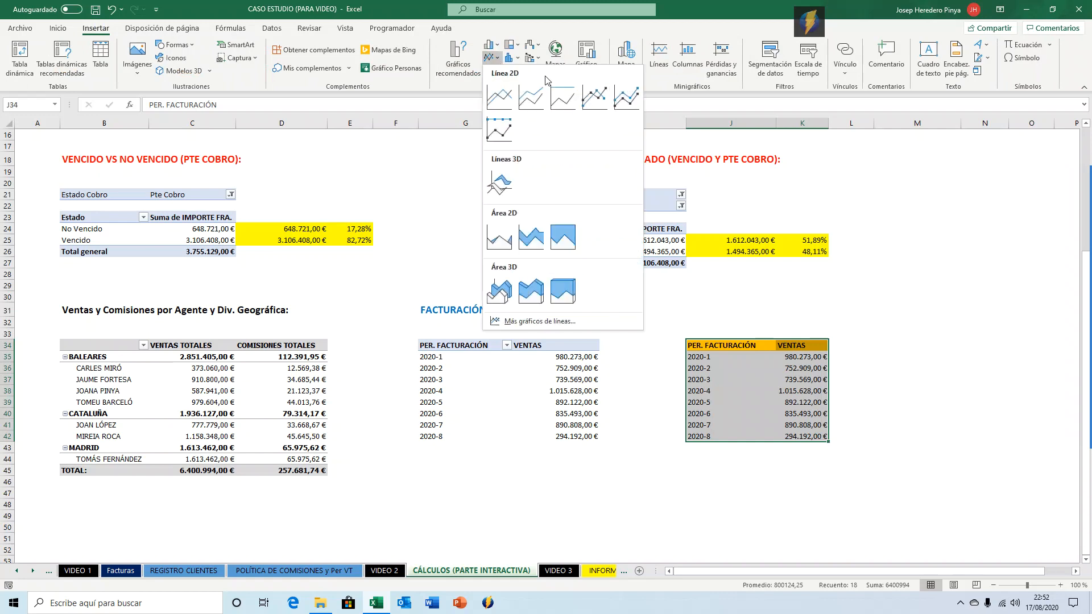
left_click(596, 97)
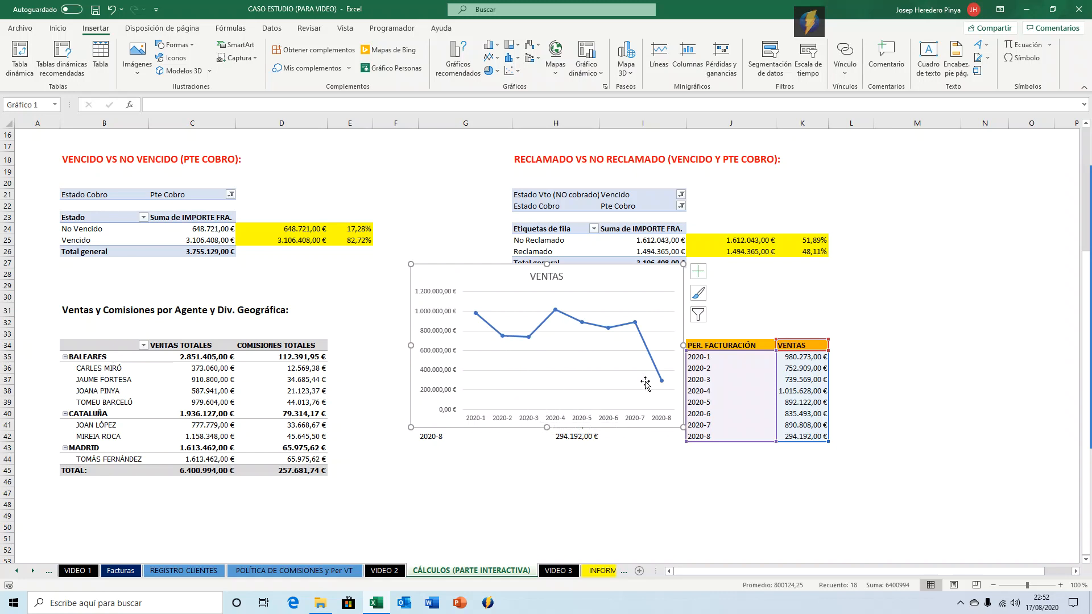
Move the line chart below the companion table.
left_click_drag(644, 267, 680, 365)
scroll(660, 325, "down", 2)
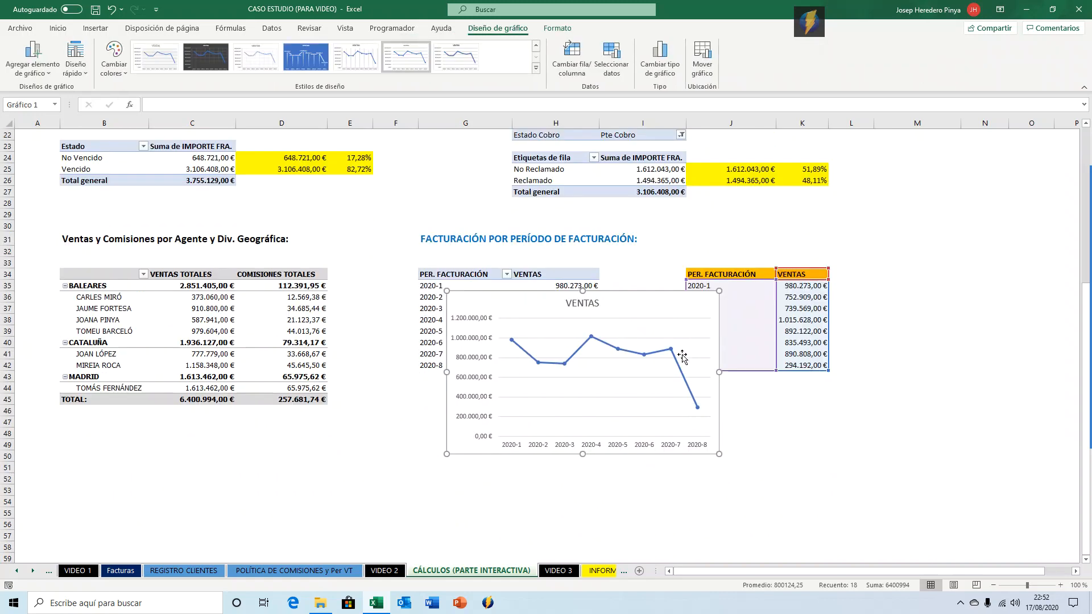
left_click_drag(643, 292, 773, 377)
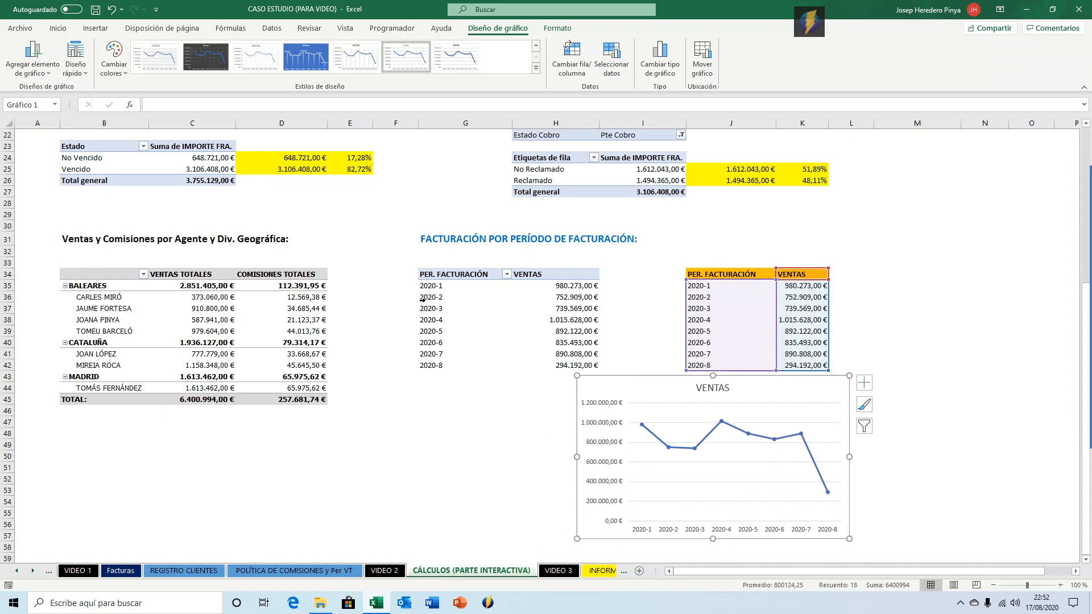
Delete the line chart's horizontal gridlines.
left_click(634, 406)
left_click(653, 422)
key("Delete")
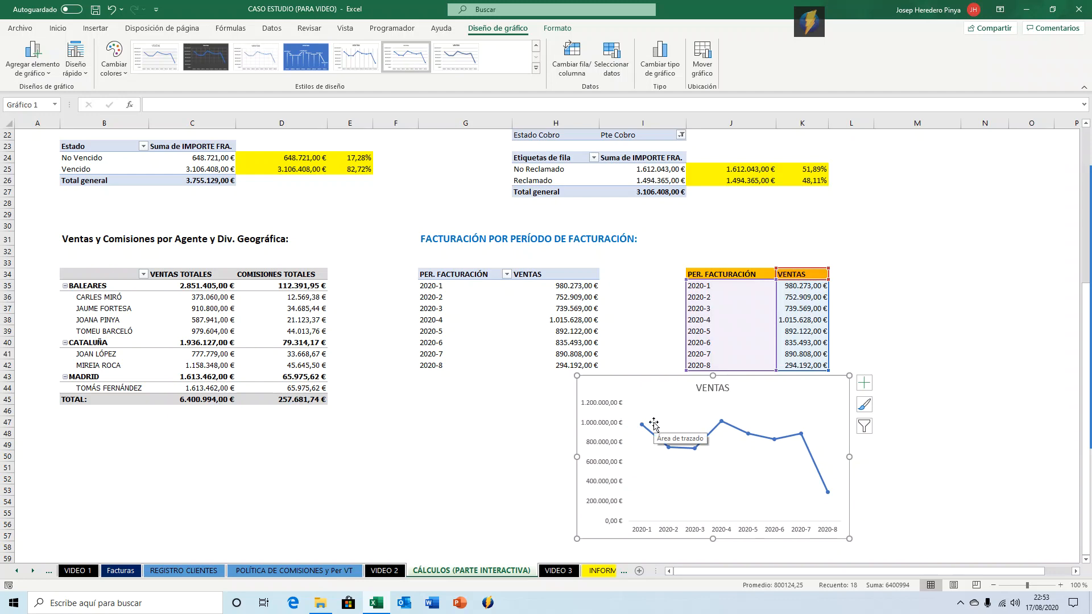
Set the chart's vertical axis labels to the Tahoma font and change their font color.
left_click(607, 423)
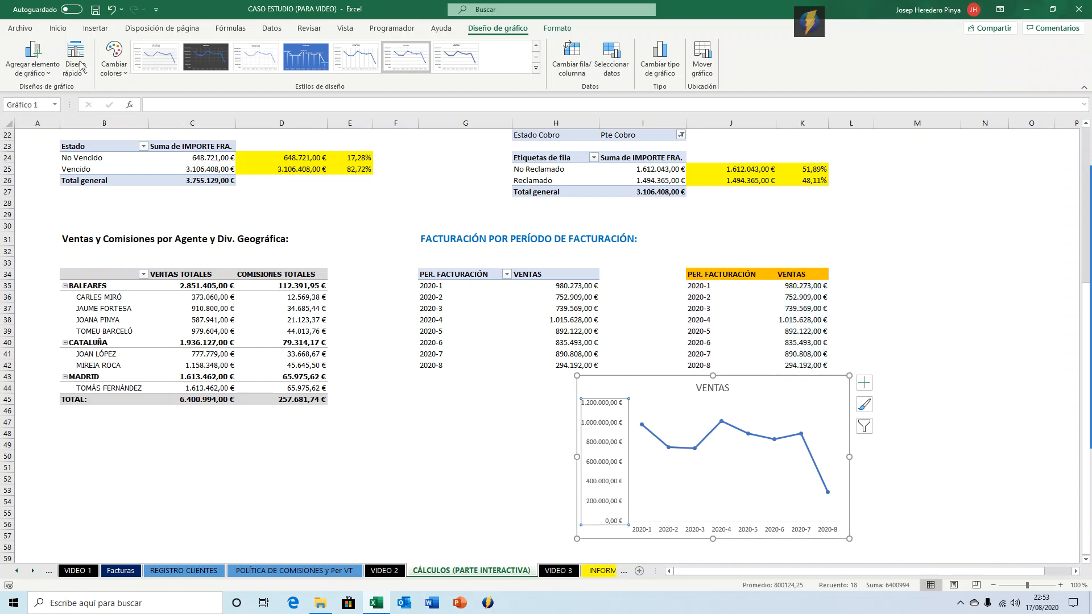
left_click(57, 28)
left_click(159, 51)
type("THA")
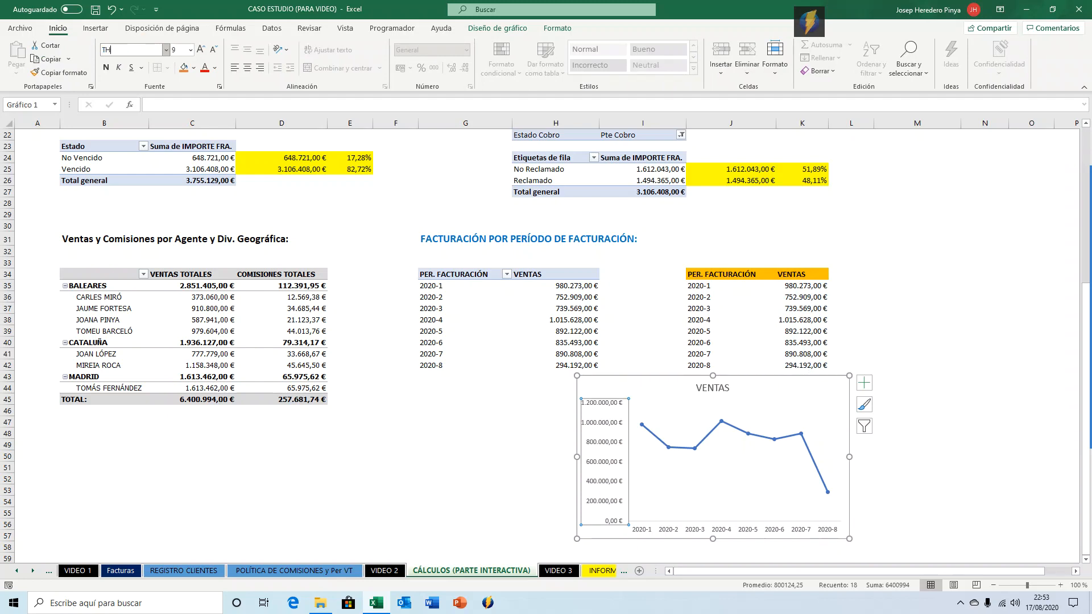
key("BackSpace")
type("a")
key("Return")
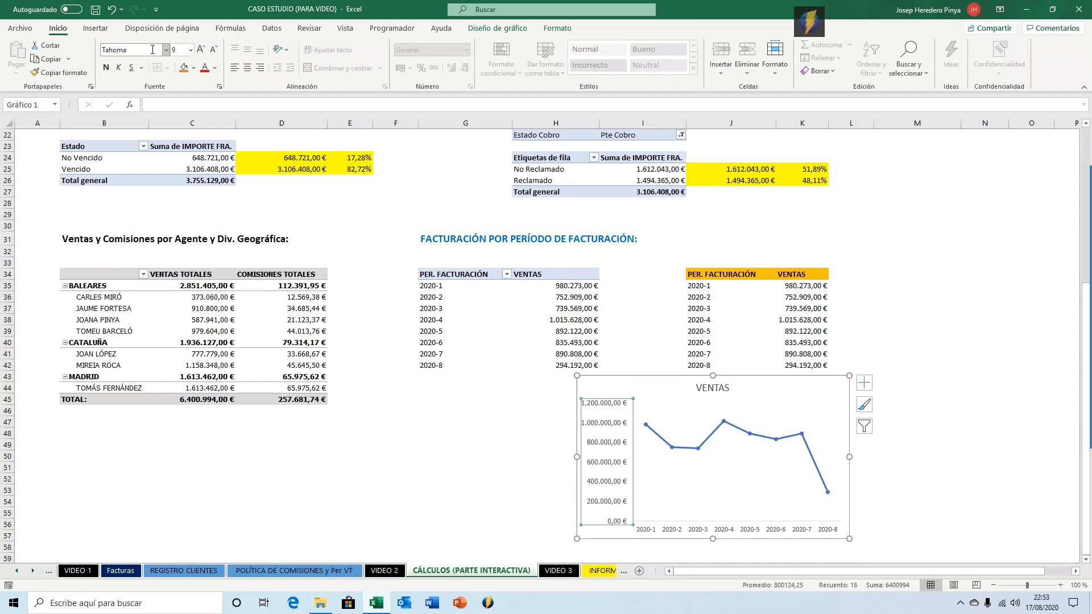
left_click(215, 68)
left_click(214, 114)
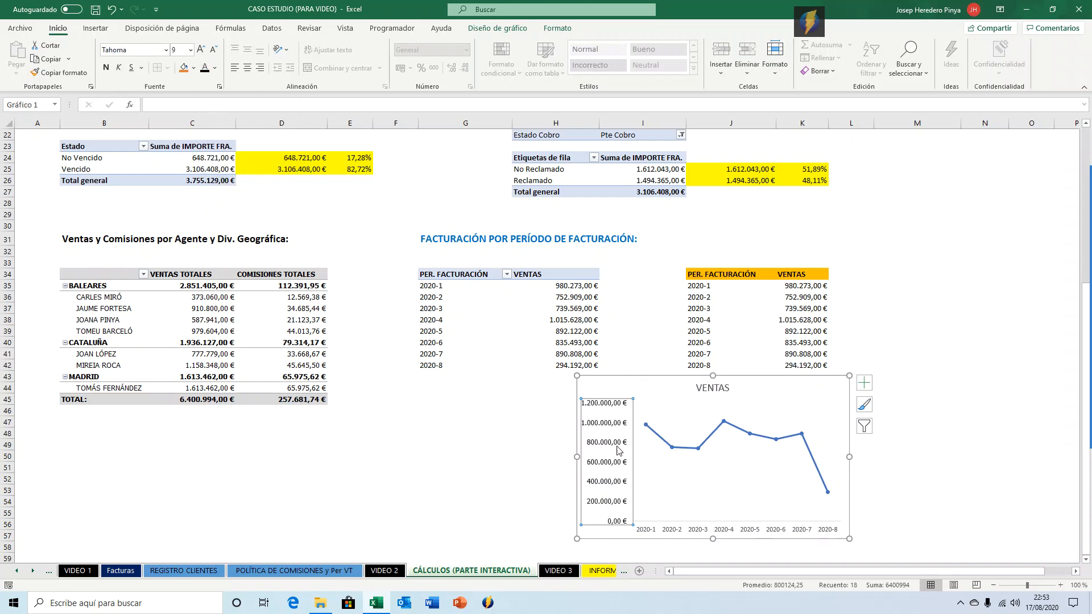
Set the chart's horizontal axis labels to the Tahoma font.
left_click(673, 526)
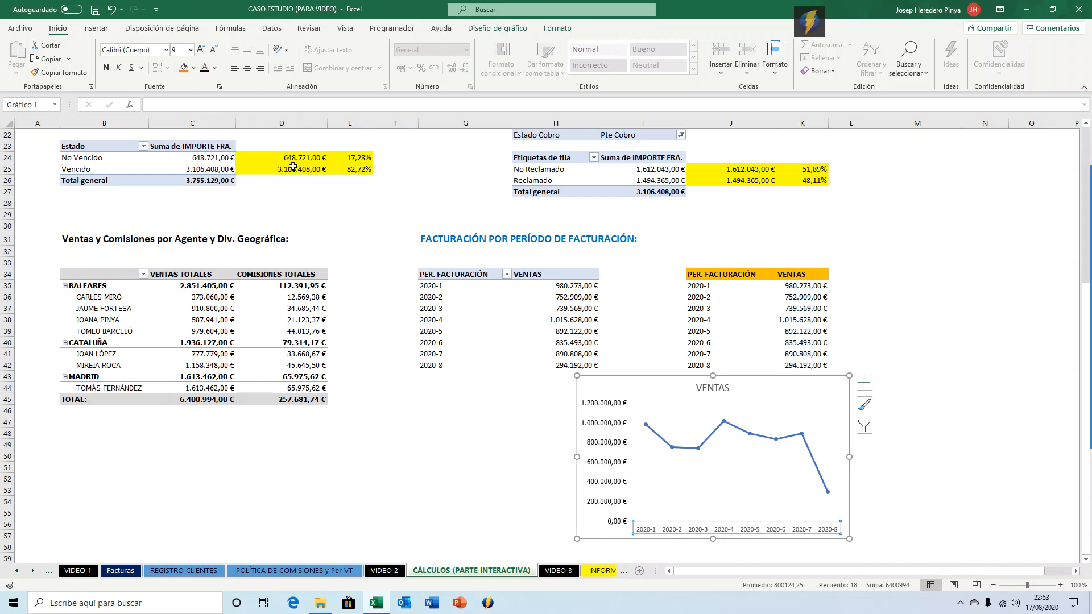
left_click(162, 51)
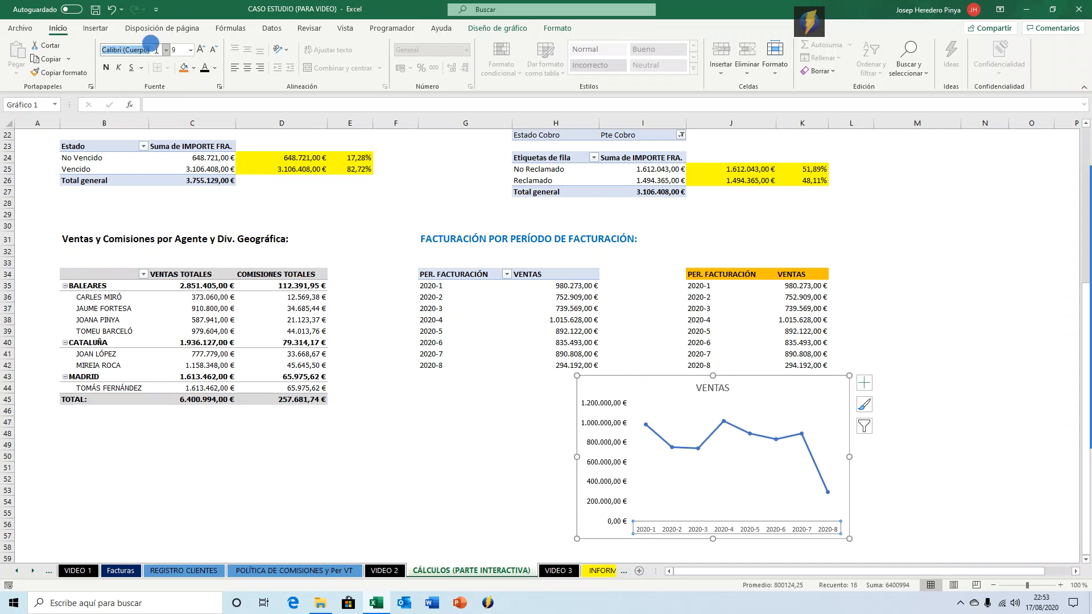
type("Tahoma")
key("Return")
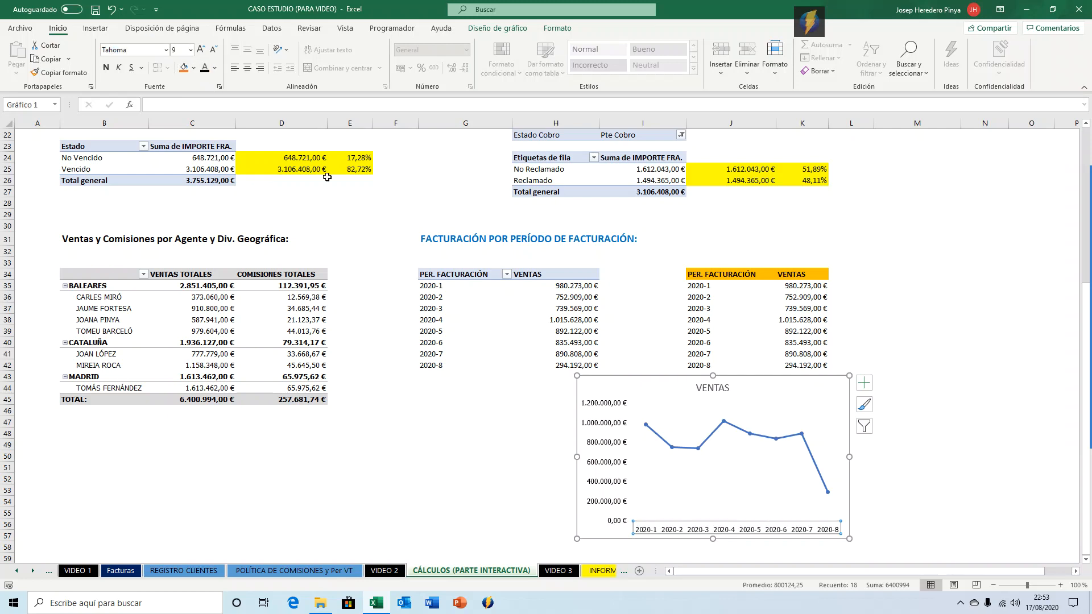
Color the VENTAS series line light blue (Azul claro) and fill its markers white.
left_click(660, 437)
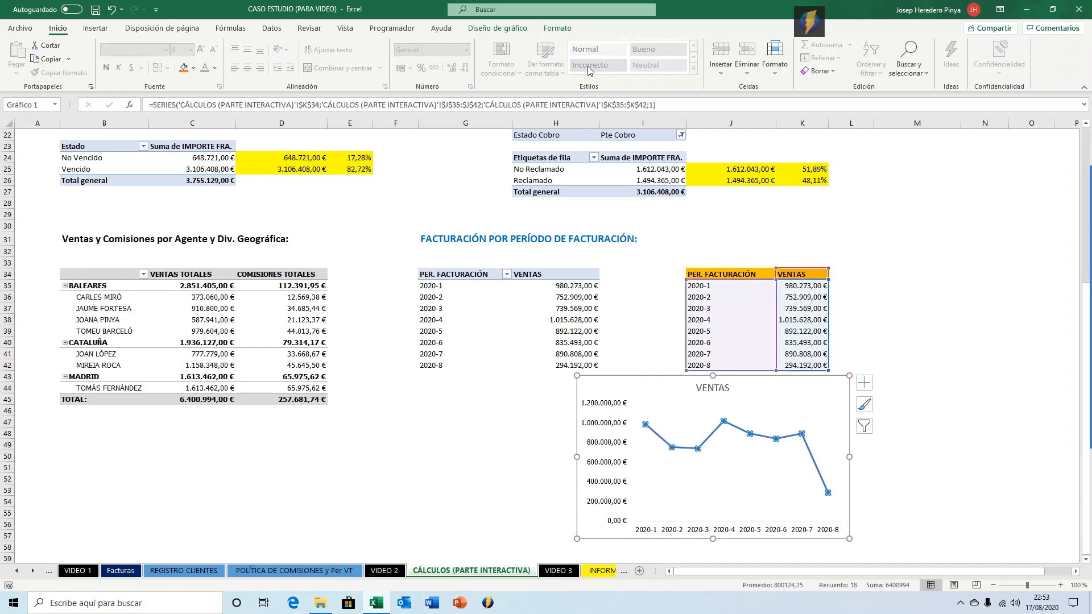
left_click(557, 28)
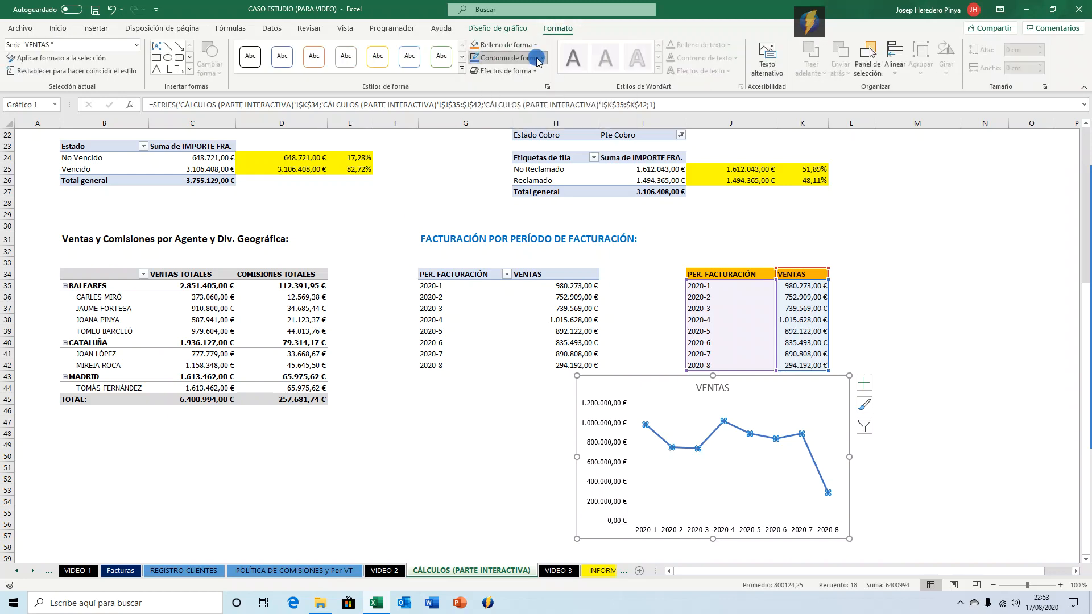
left_click(538, 59)
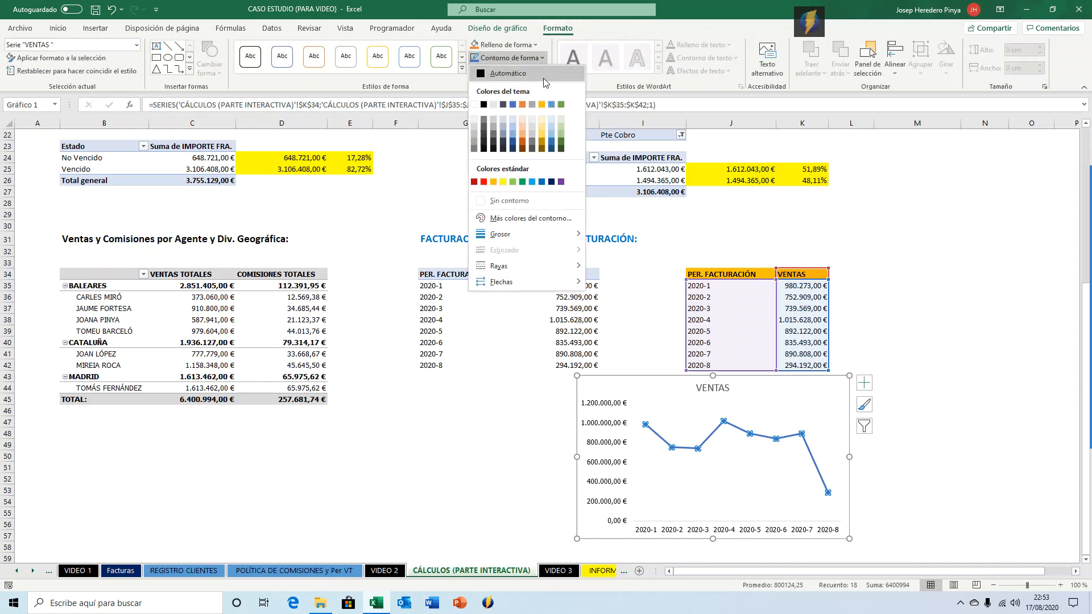
left_click(533, 182)
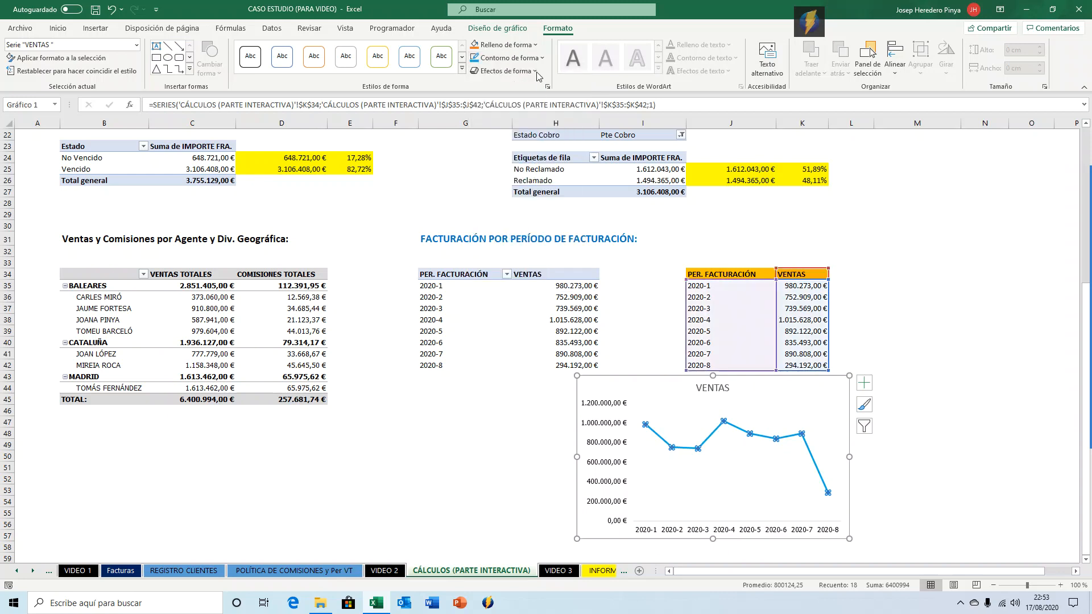
left_click(535, 44)
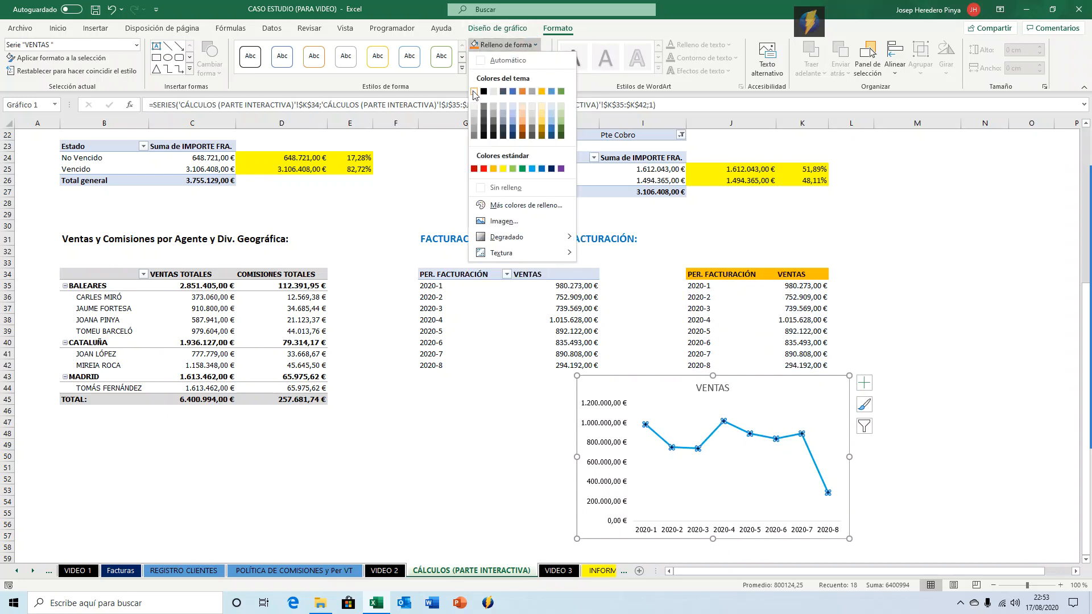
left_click(474, 91)
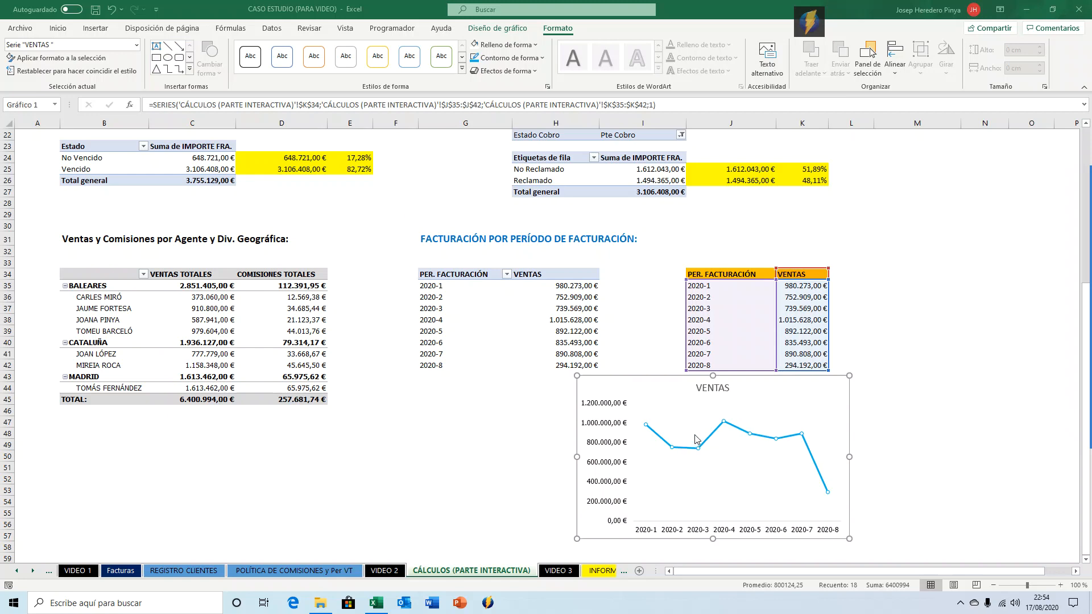
Rename the chart title to Facturación Mensual.
mouse_move(828, 493)
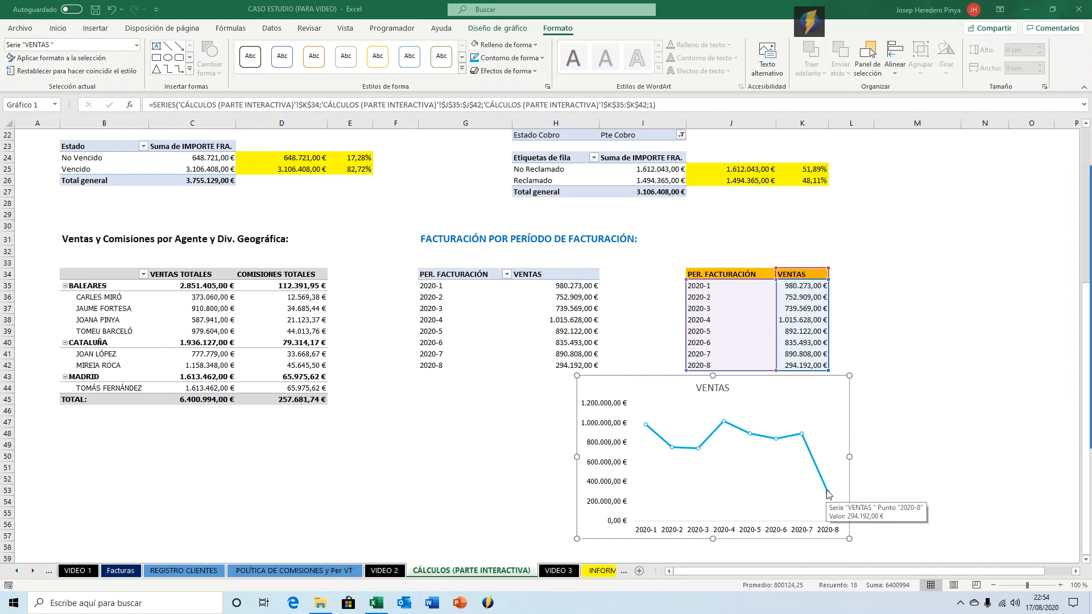
scroll(594, 319, "up", 7)
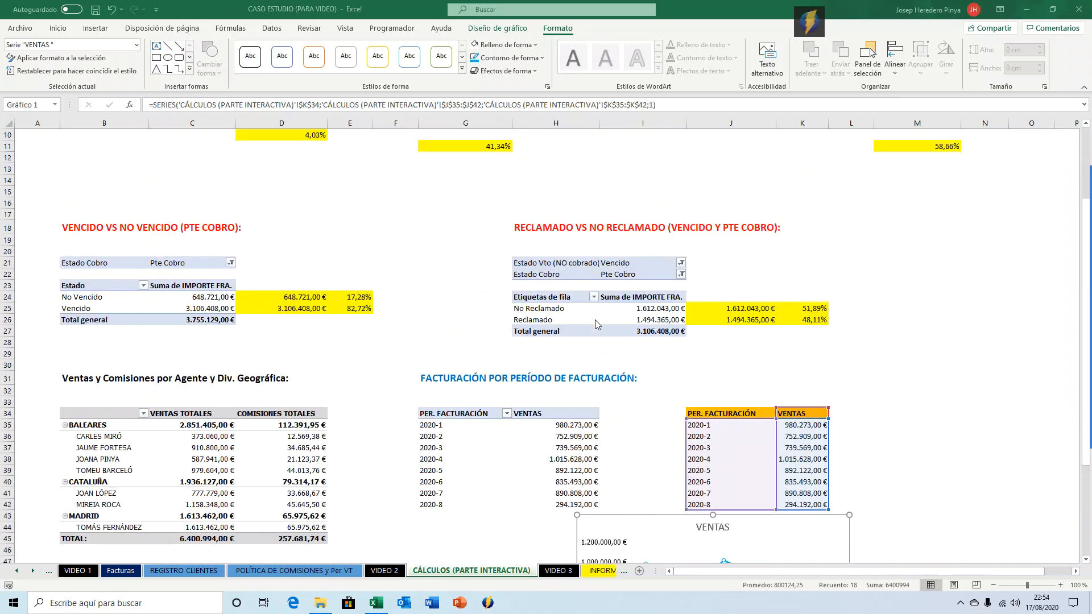
scroll(595, 320, "down", 5)
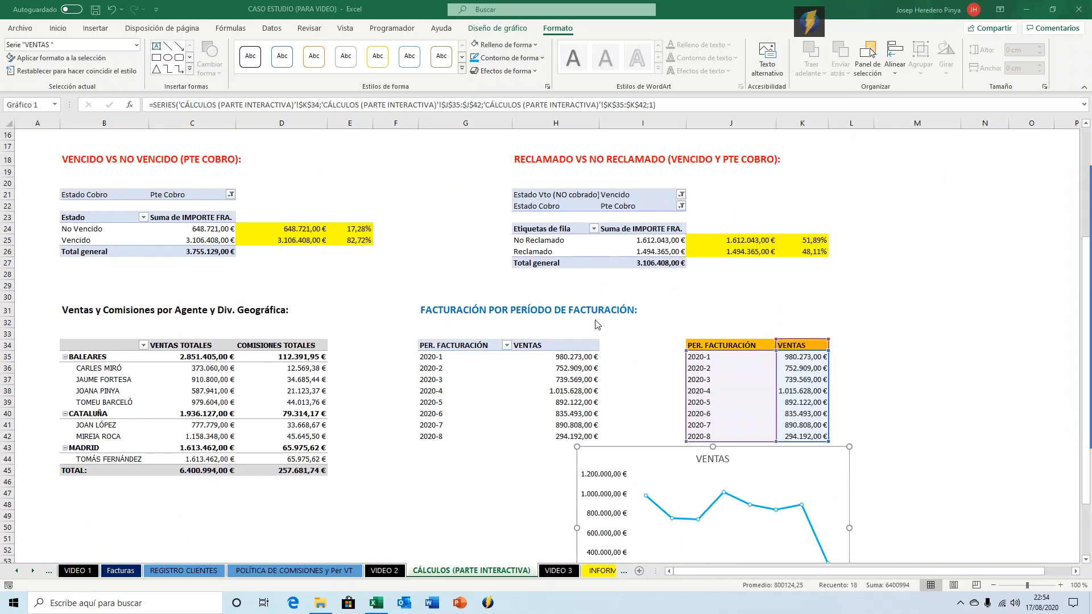
scroll(596, 324, "down", 3)
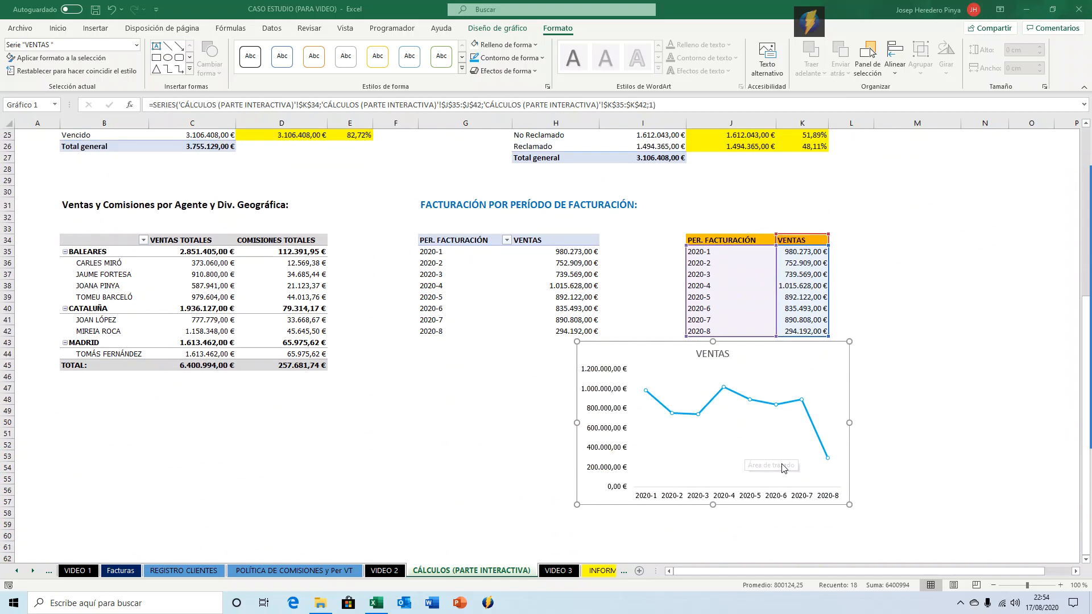
left_click(713, 348)
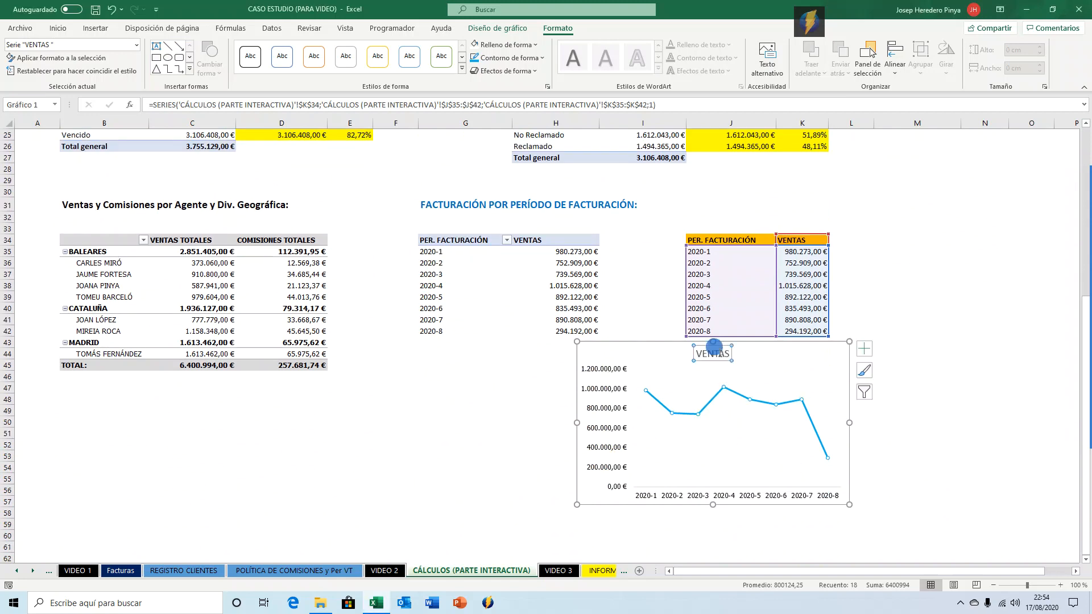
double_click(713, 348)
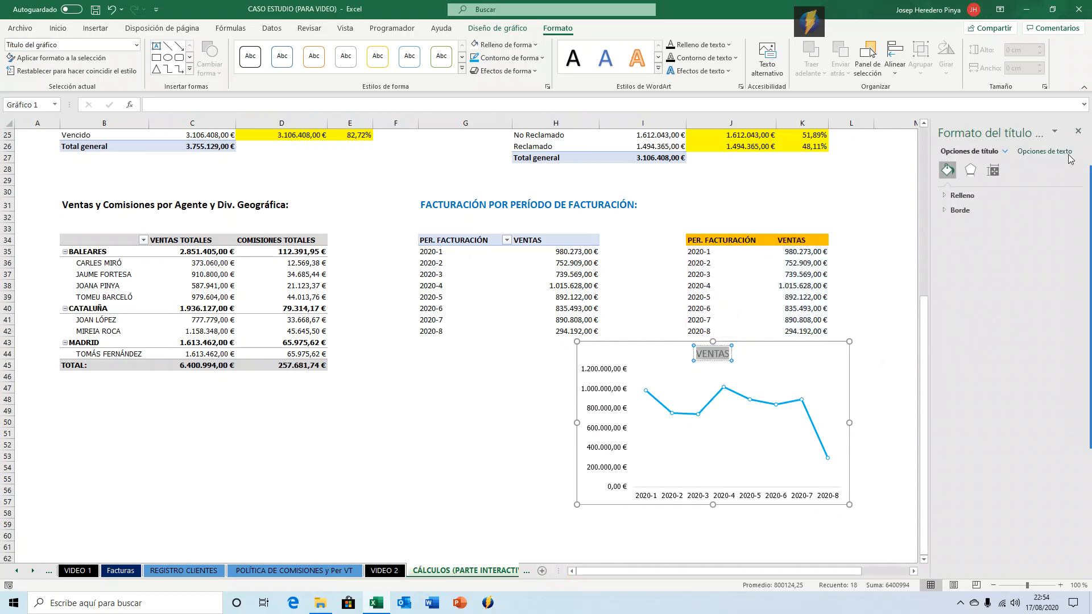
left_click(1078, 132)
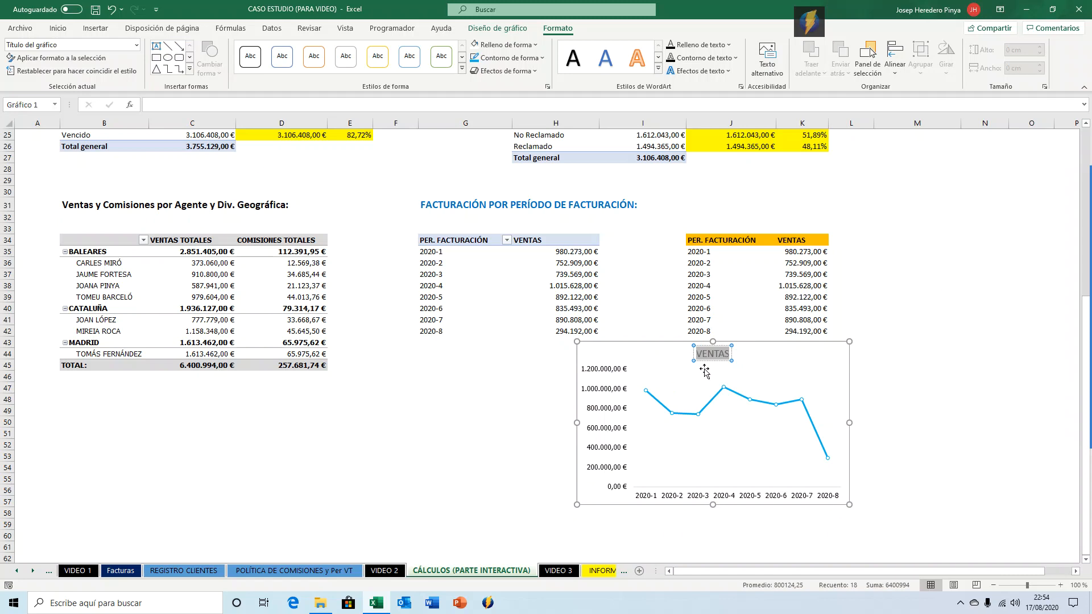
type("vEN")
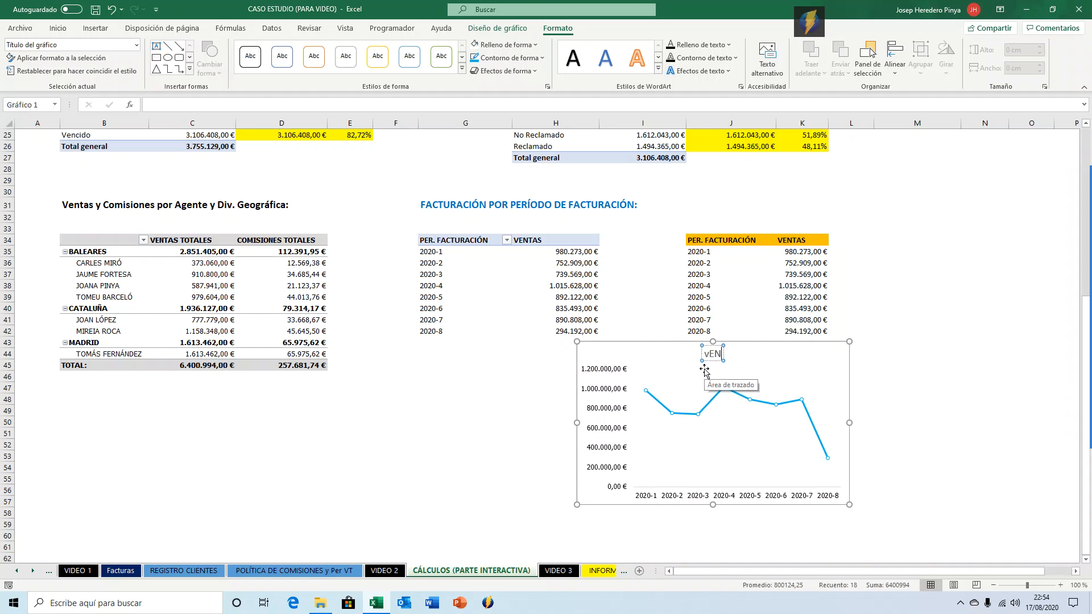
key("BackSpace")
key("BackSpace")
type("ent")
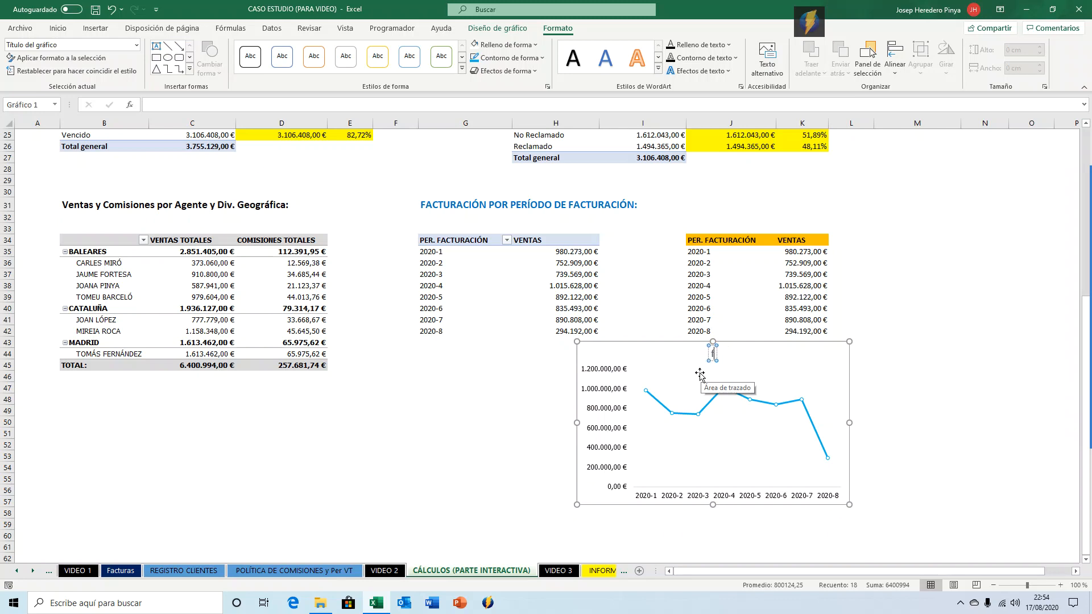
type("Facturación")
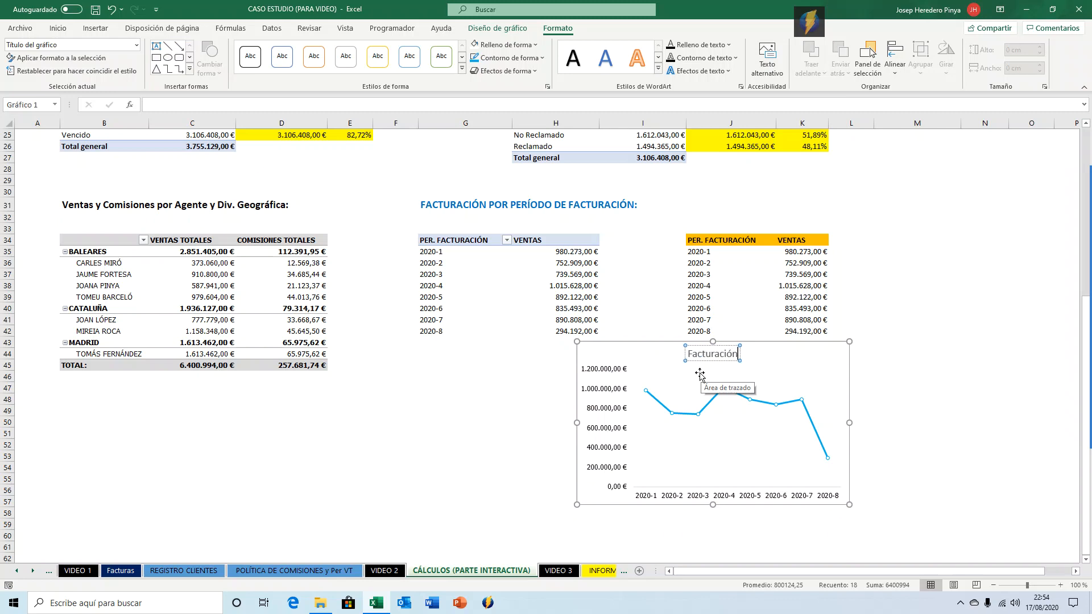
type(" Mensual")
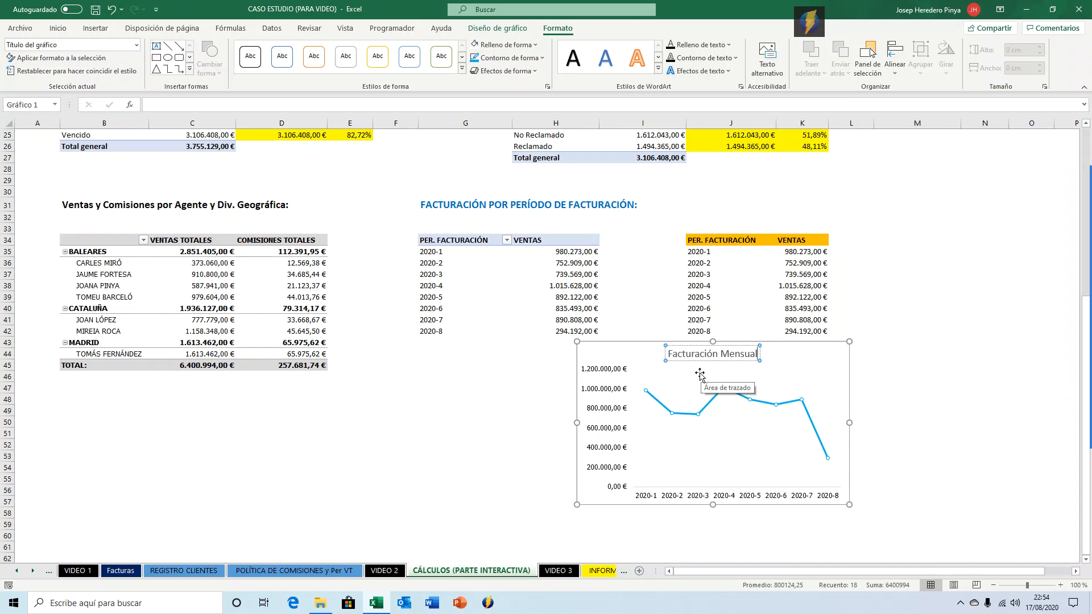
Format the chart title in Franklin Gothic Demi and enlarge it to size 16.
left_click(950, 392)
left_click(697, 355)
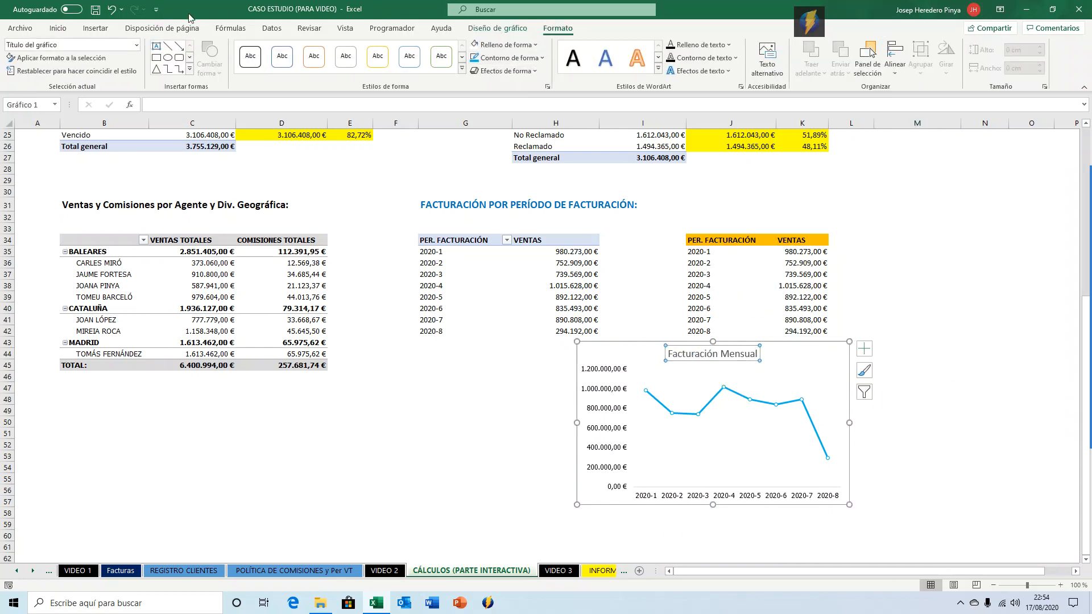
left_click(58, 28)
left_click(162, 50)
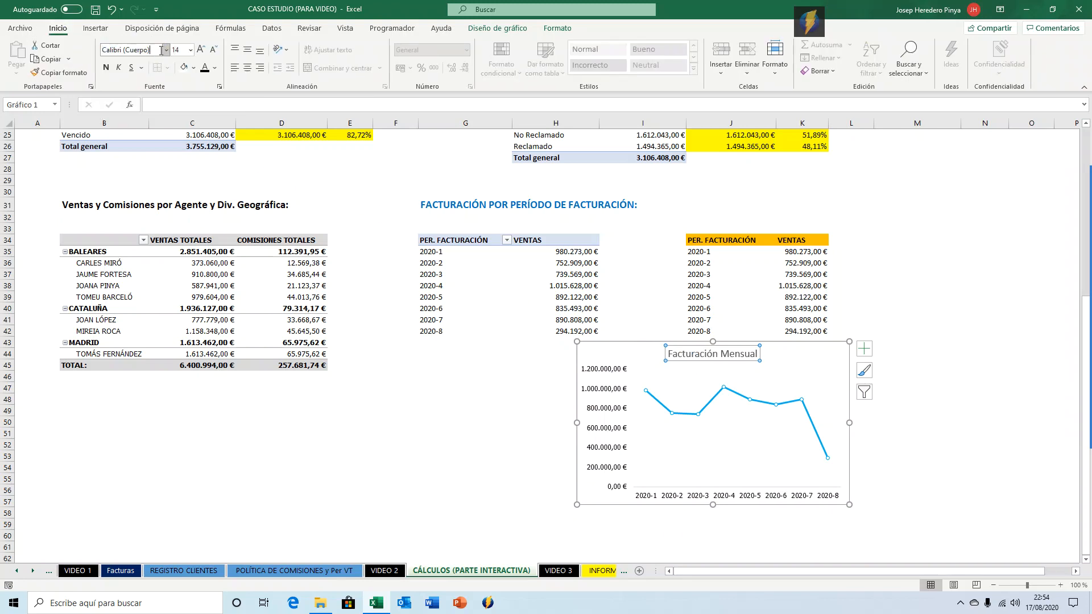
left_click(165, 50)
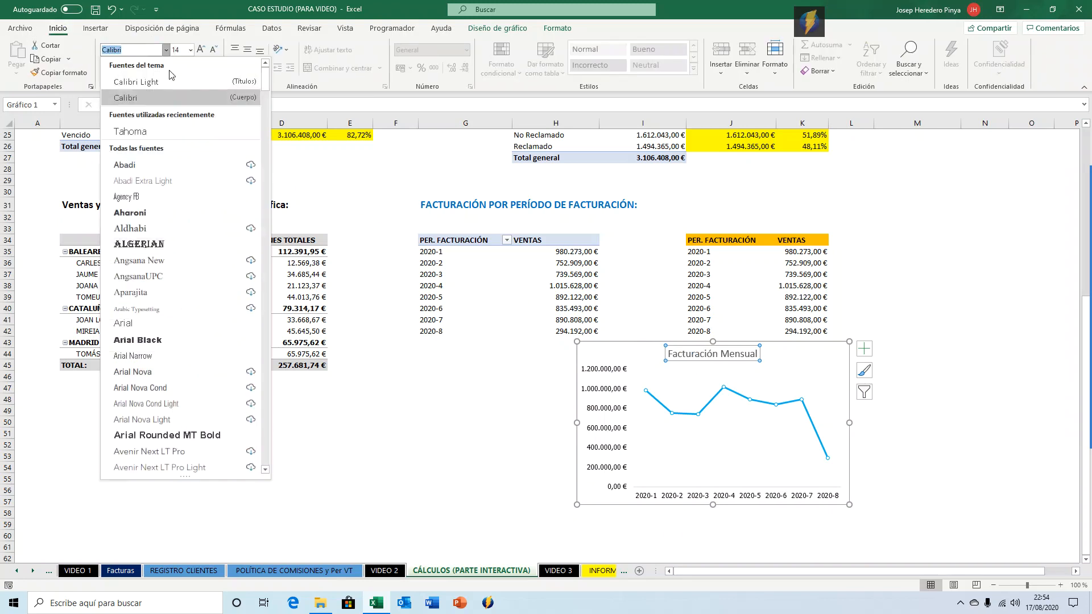
type("Fra")
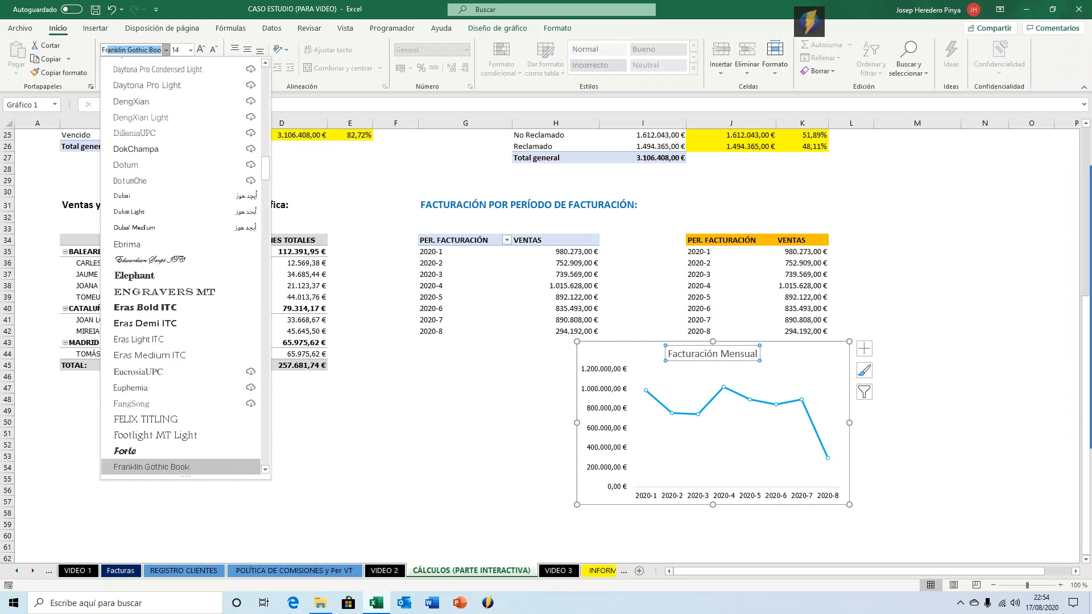
type("nklin Gothic Demi")
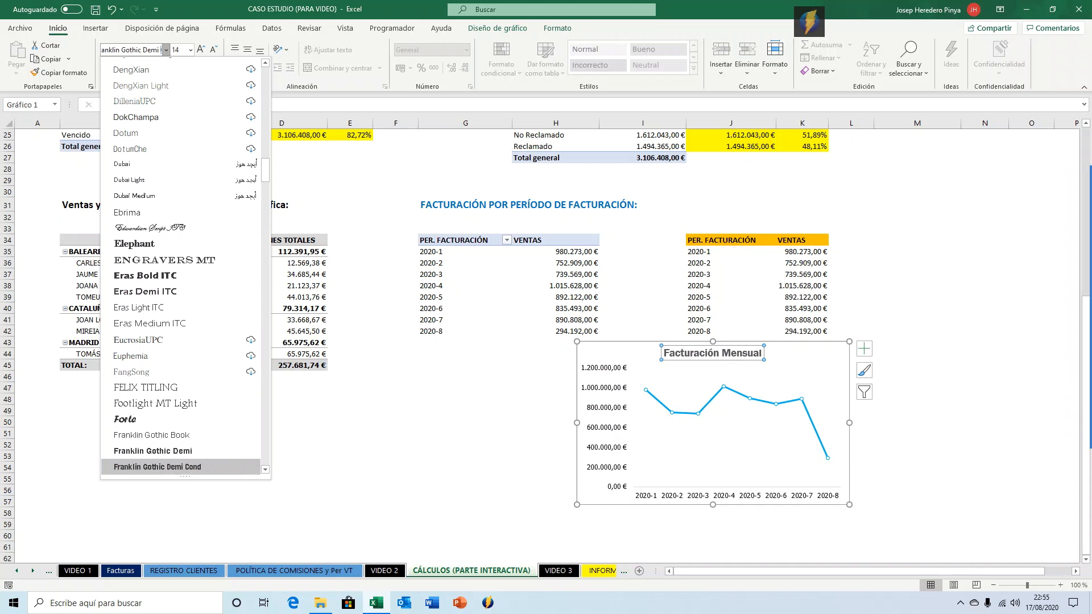
key("Return")
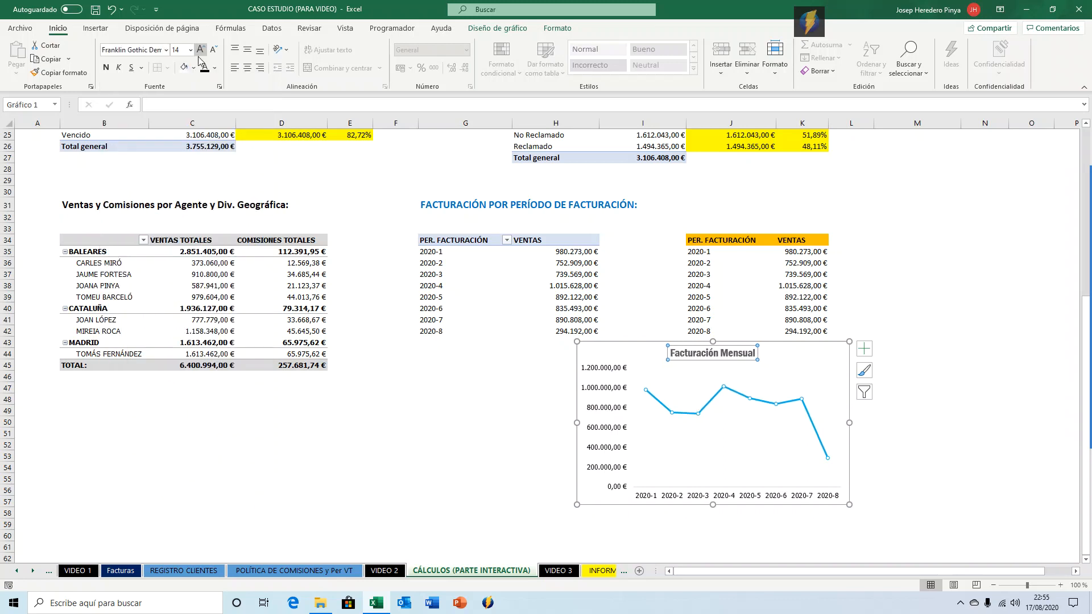
left_click(200, 50)
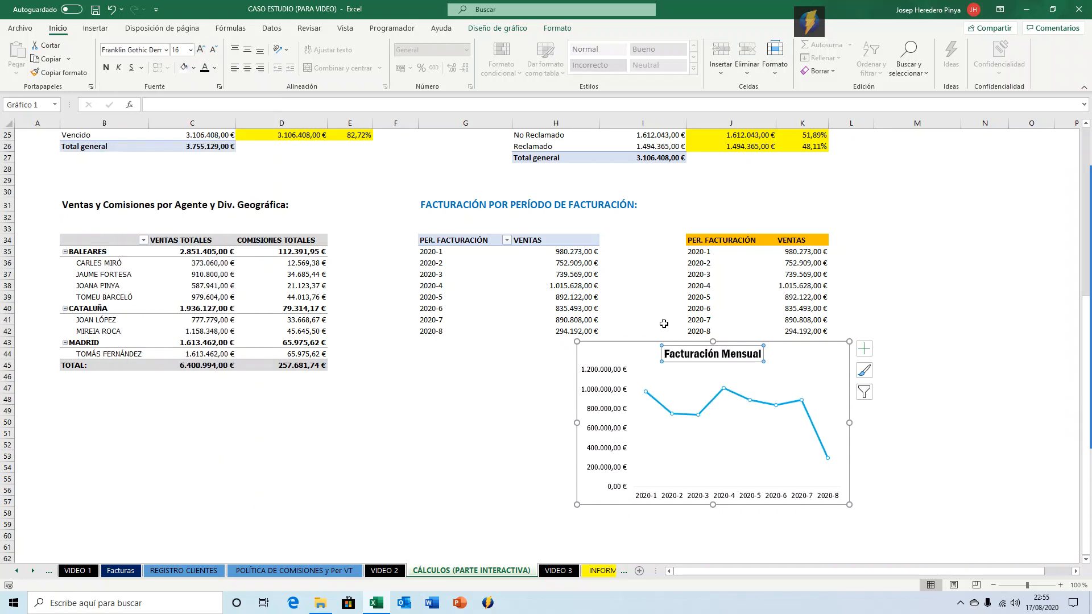
Move the chart title toward the chart's upper left corner.
left_click_drag(681, 337, 656, 346)
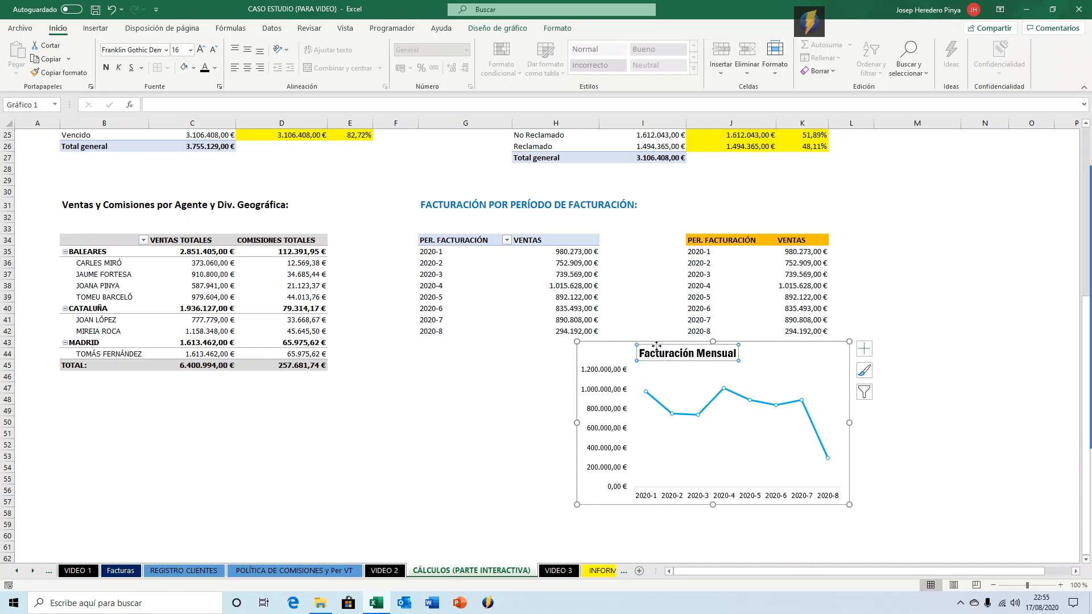
left_click(910, 341)
left_click(835, 368)
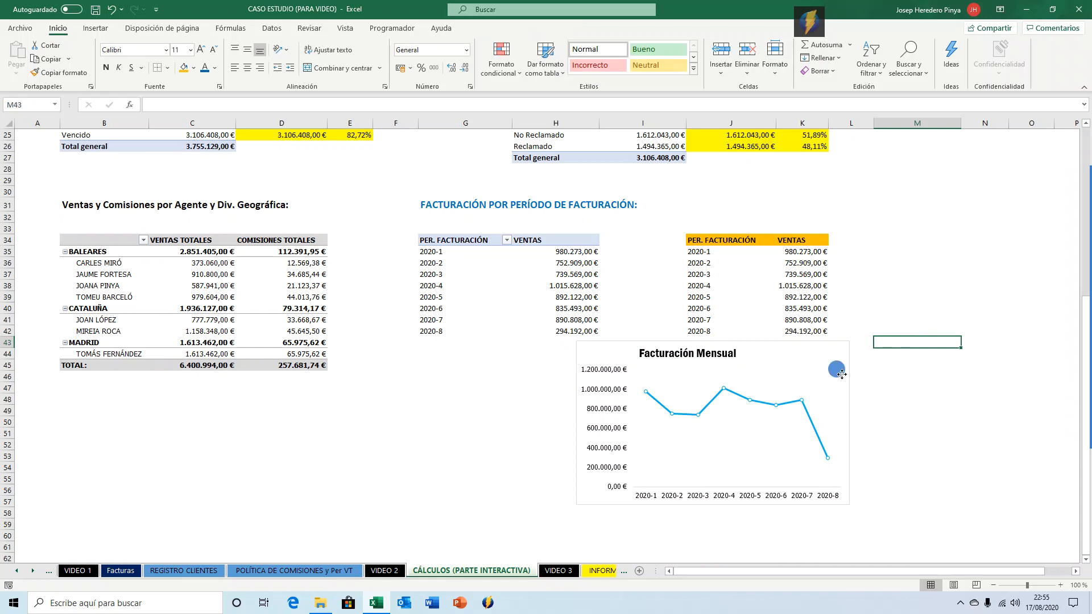
left_click(828, 346)
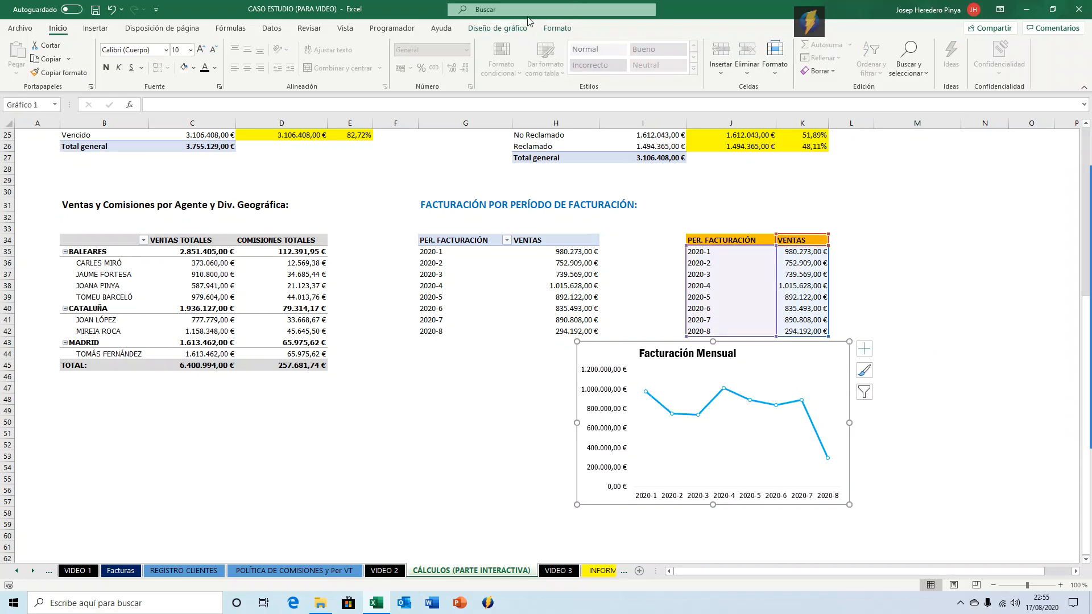
left_click(557, 28)
left_click(538, 48)
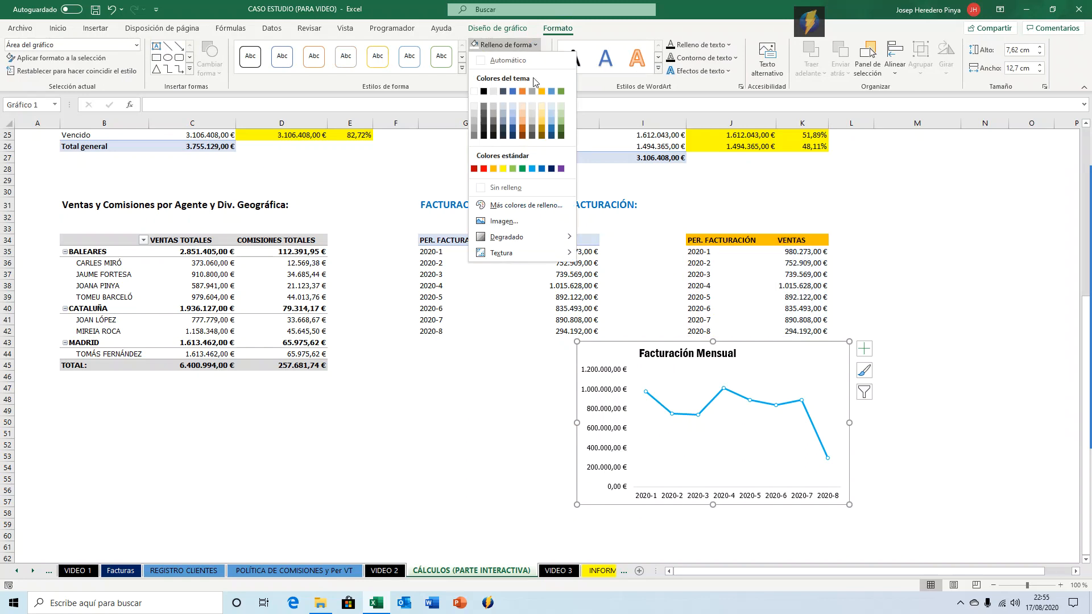
key("Escape")
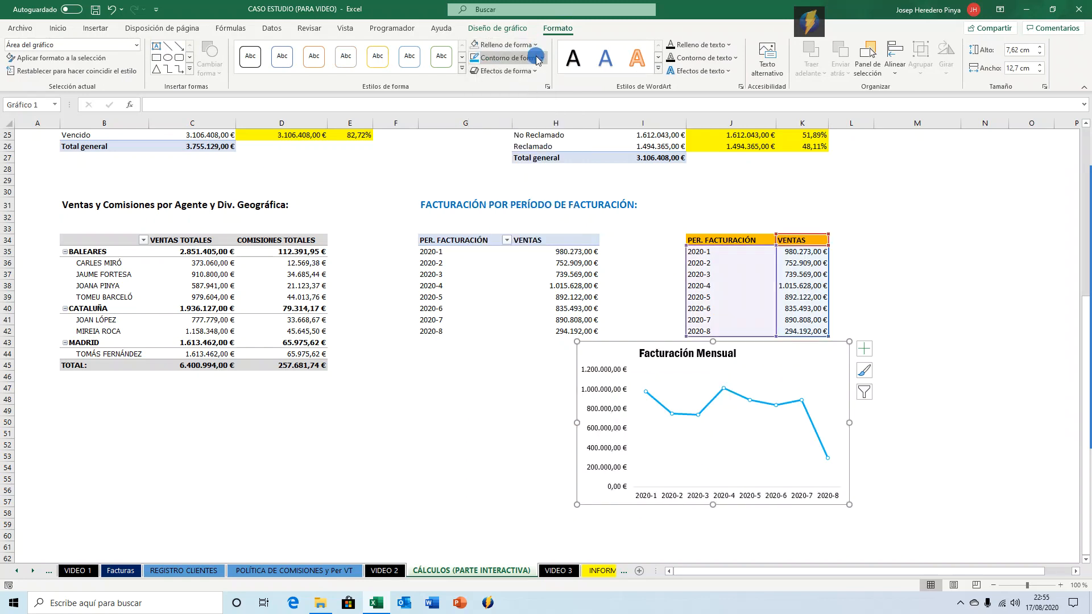
left_click(512, 57)
key("Escape")
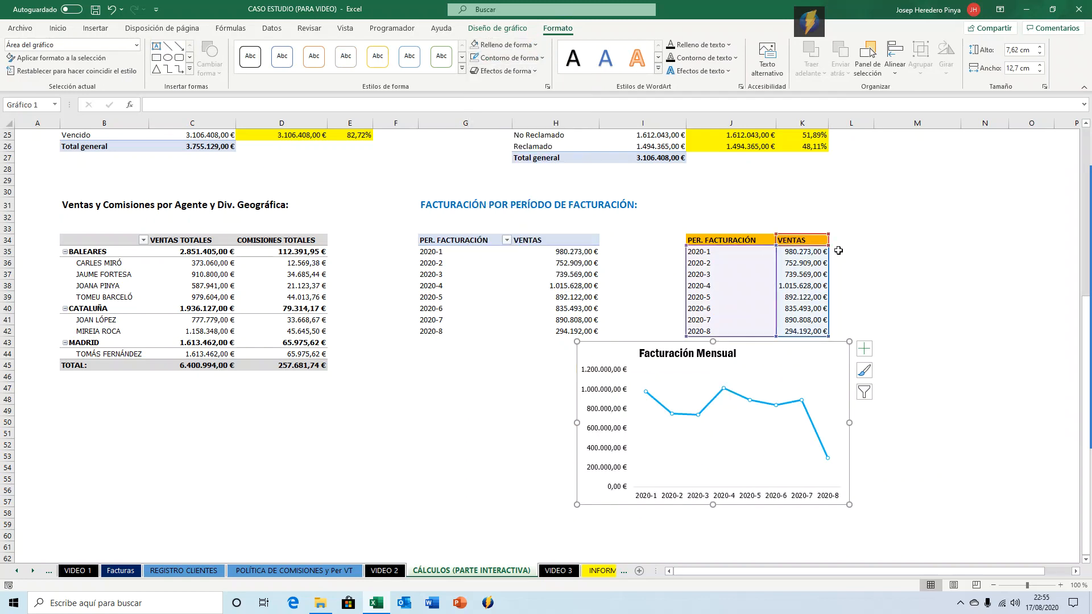
left_click(839, 251)
left_click(789, 380)
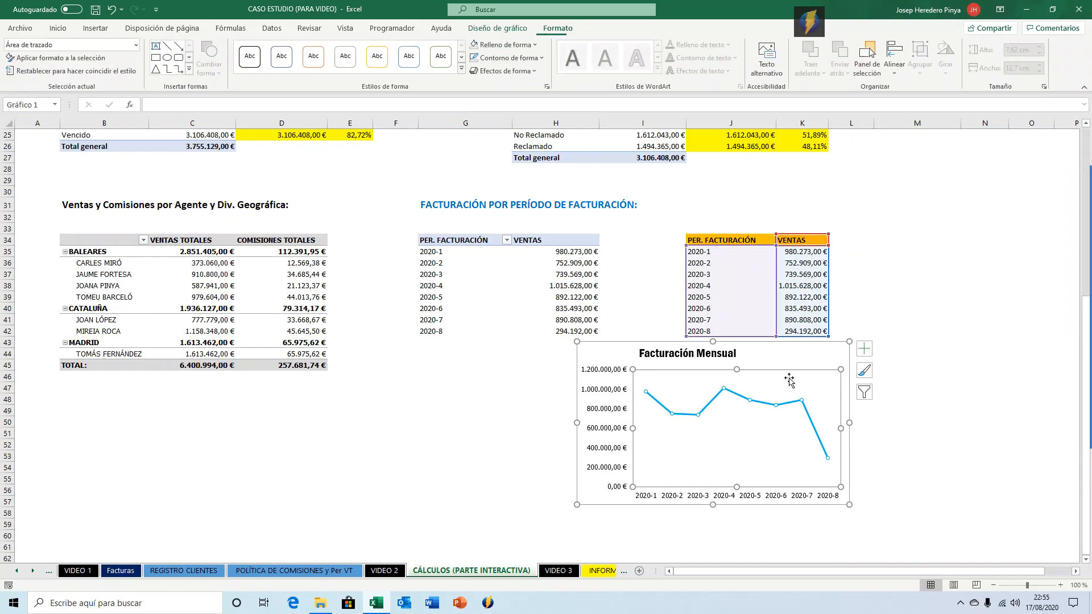
left_click(810, 353)
left_click(864, 315)
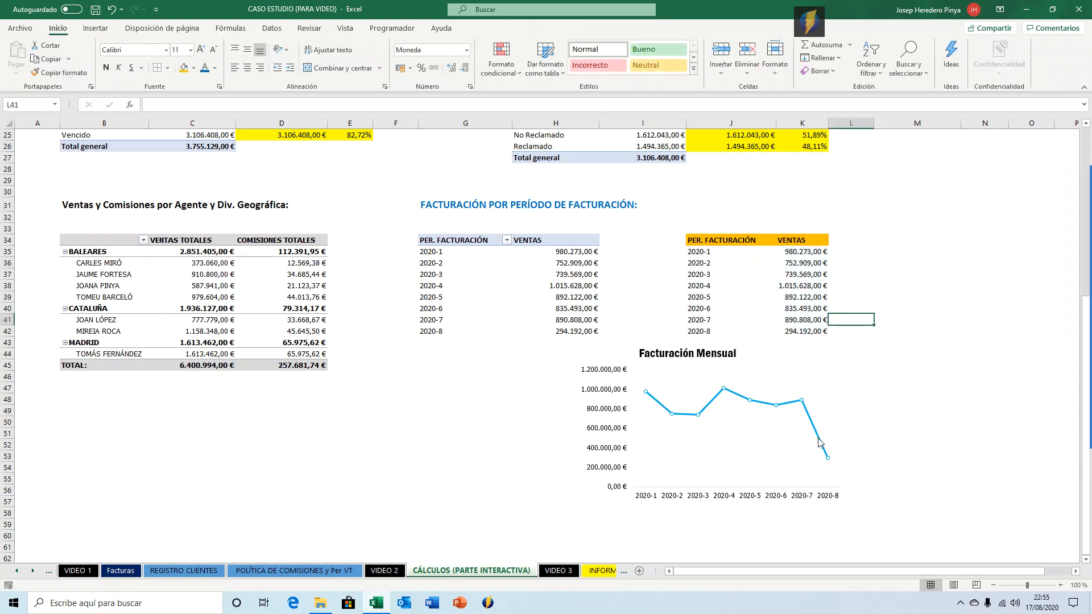
Move the Facturación Mensual chart below the billing-period pivot table.
left_click(794, 357)
left_click_drag(782, 348, 609, 367)
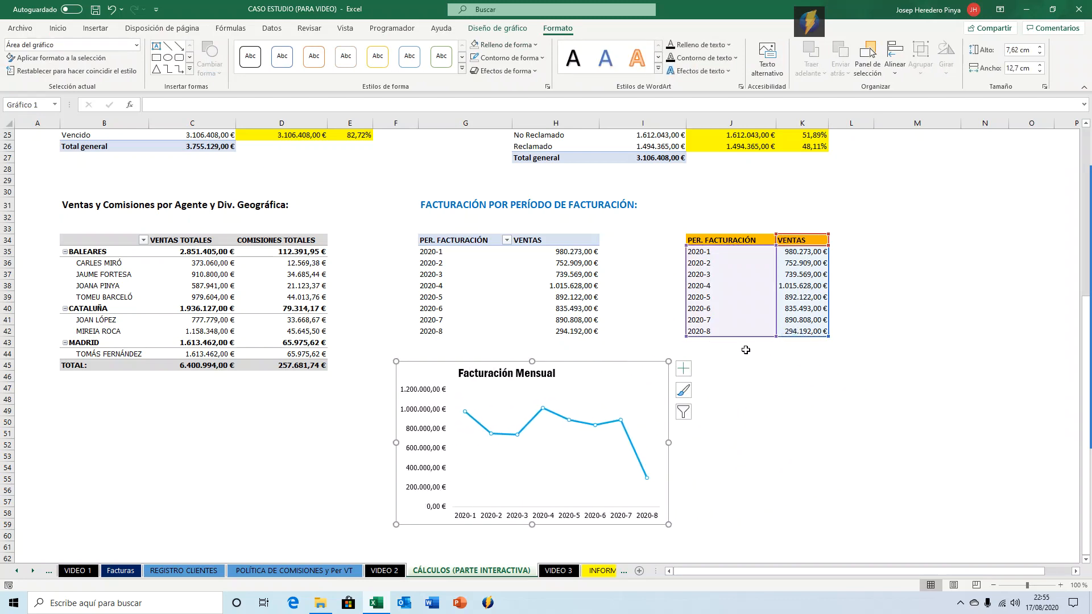
left_click(876, 421)
Copy the billing-period heading and pivot table to cell B63.
scroll(784, 464, "up", 7)
scroll(784, 464, "up", 1)
scroll(784, 464, "down", 6)
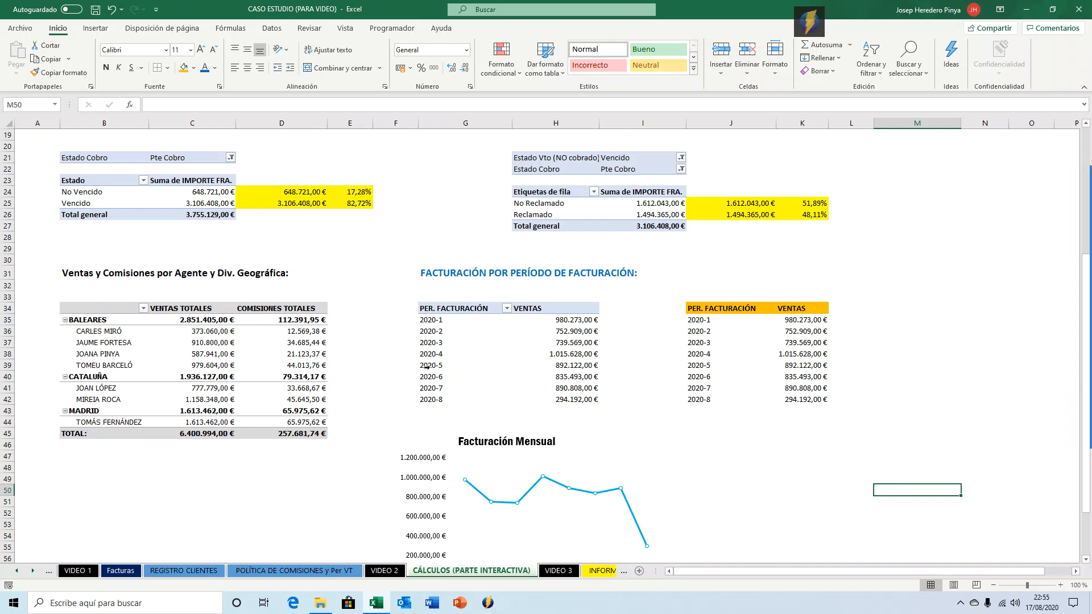
scroll(426, 366, "up", 6)
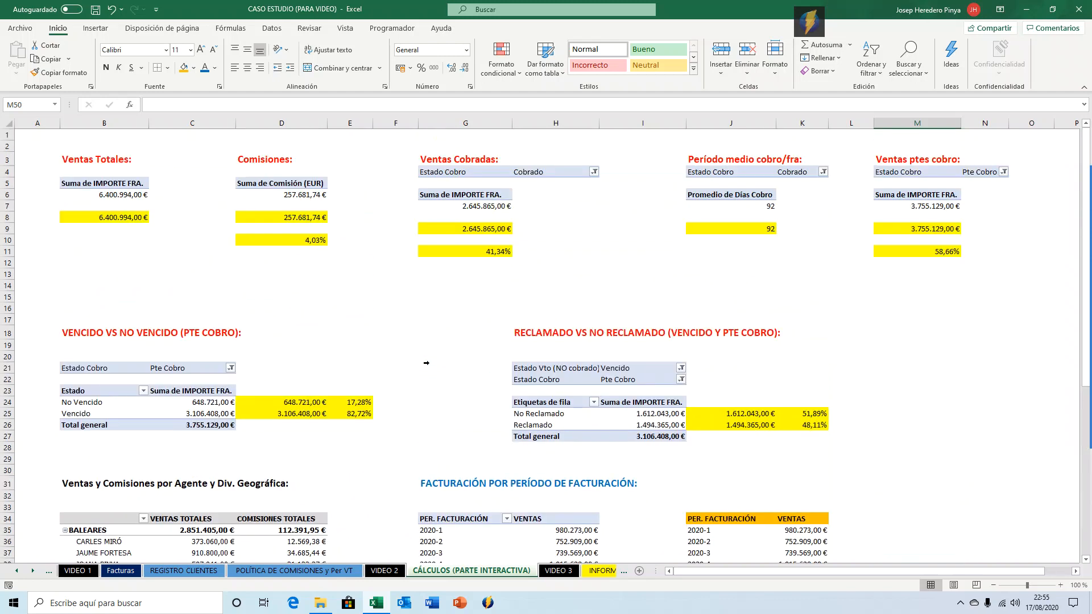
scroll(426, 363, "down", 4)
left_click(444, 344)
left_click_drag(444, 344, 563, 477)
key("ctrl+c")
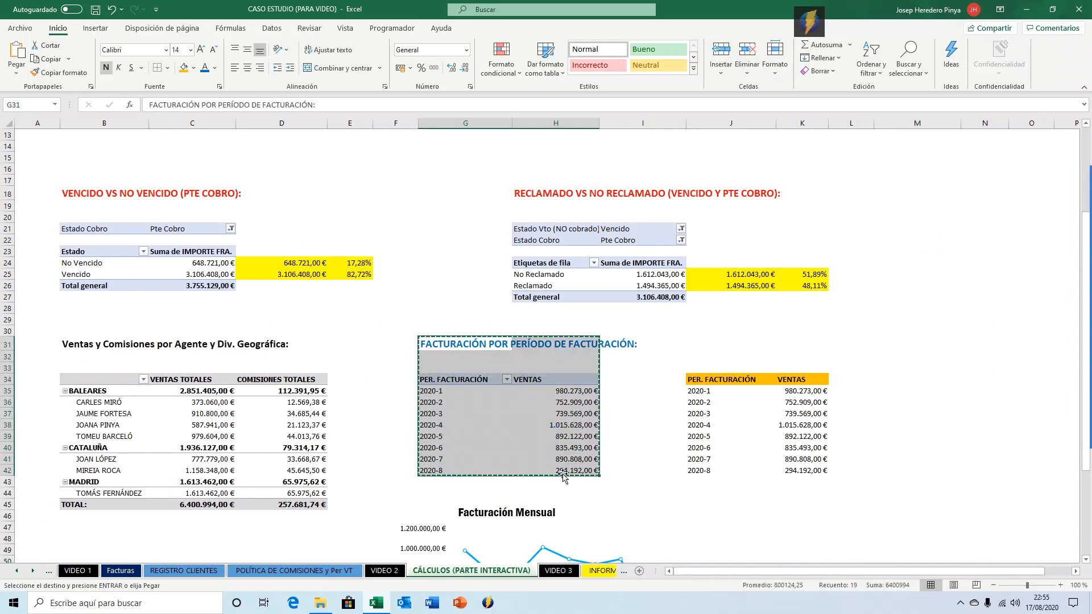
scroll(563, 476, "down", 7)
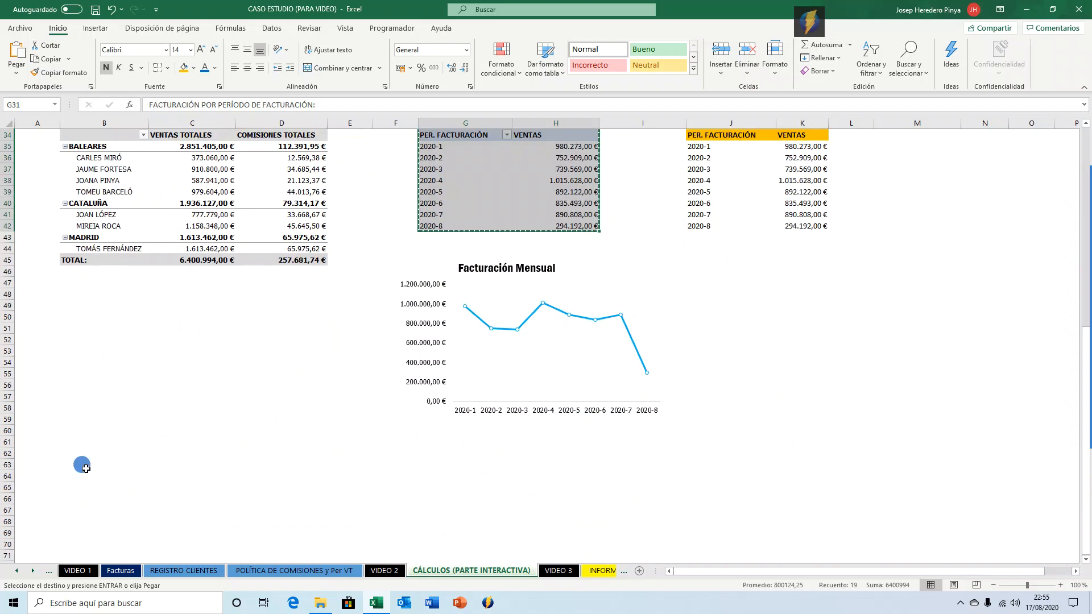
left_click(74, 463)
key("Return")
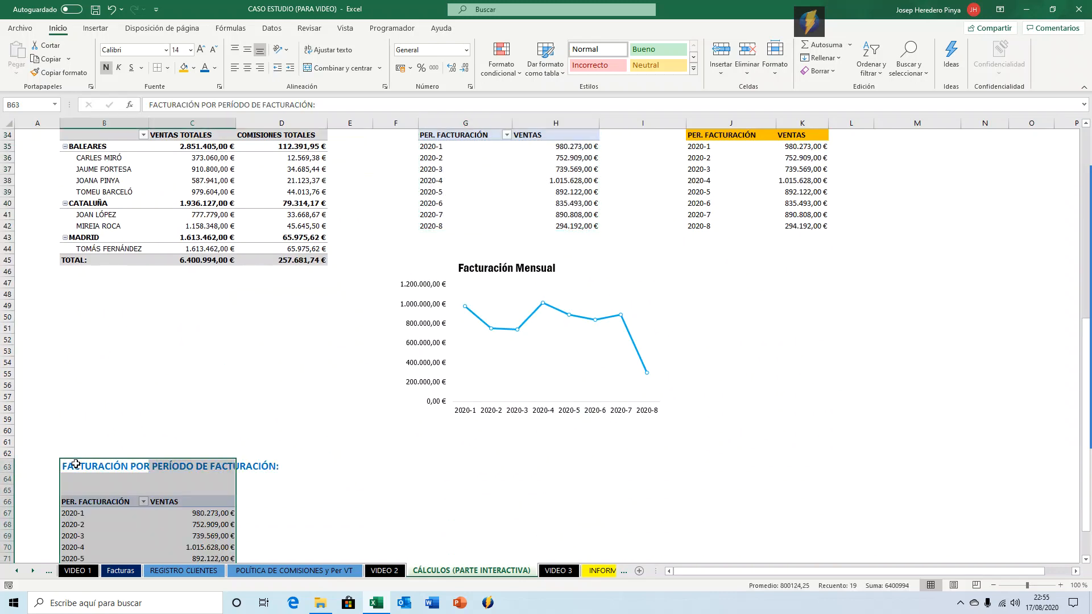
Retitle the copied heading as DETALLE PER. VTO DE FRAS VENCIDAS Y PTES DE COBRO.
left_click(75, 464)
type("de")
type("DE")
type("TAL")
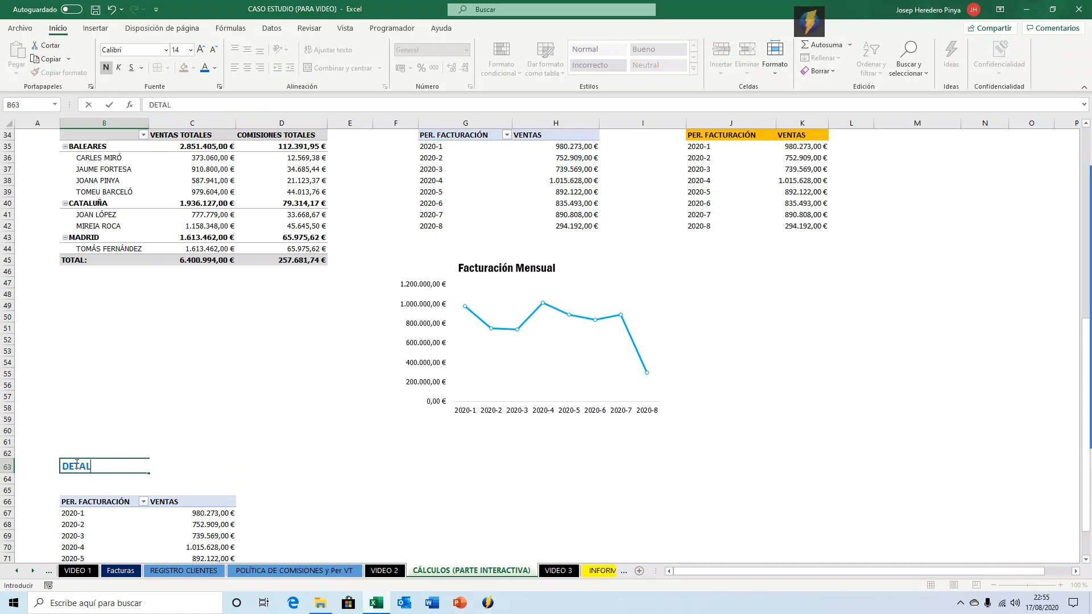
type("LE PER. VTO DE FR")
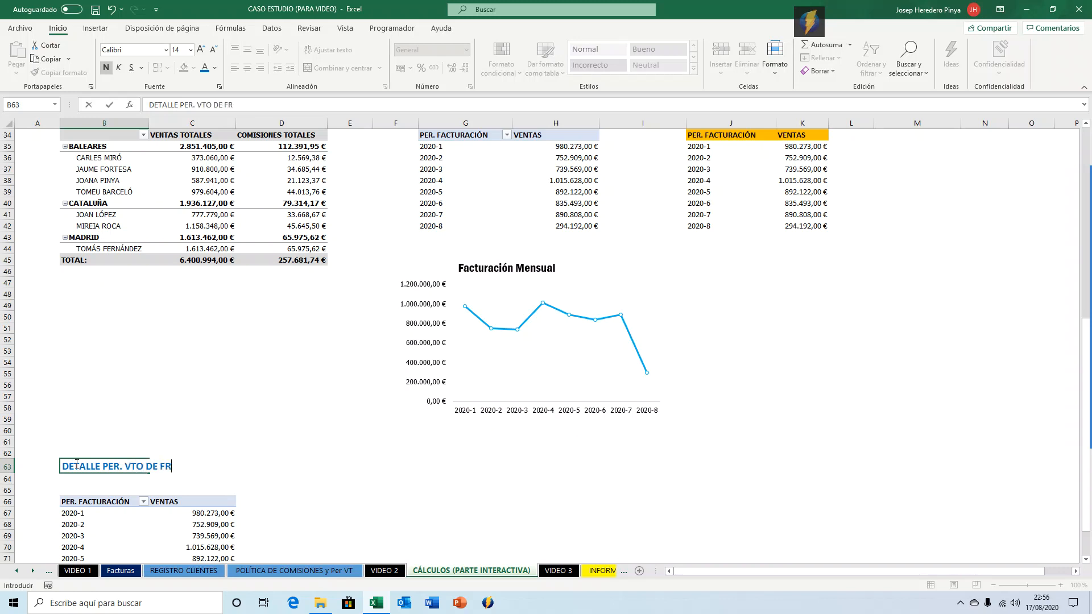
type("AS VENCIDAS")
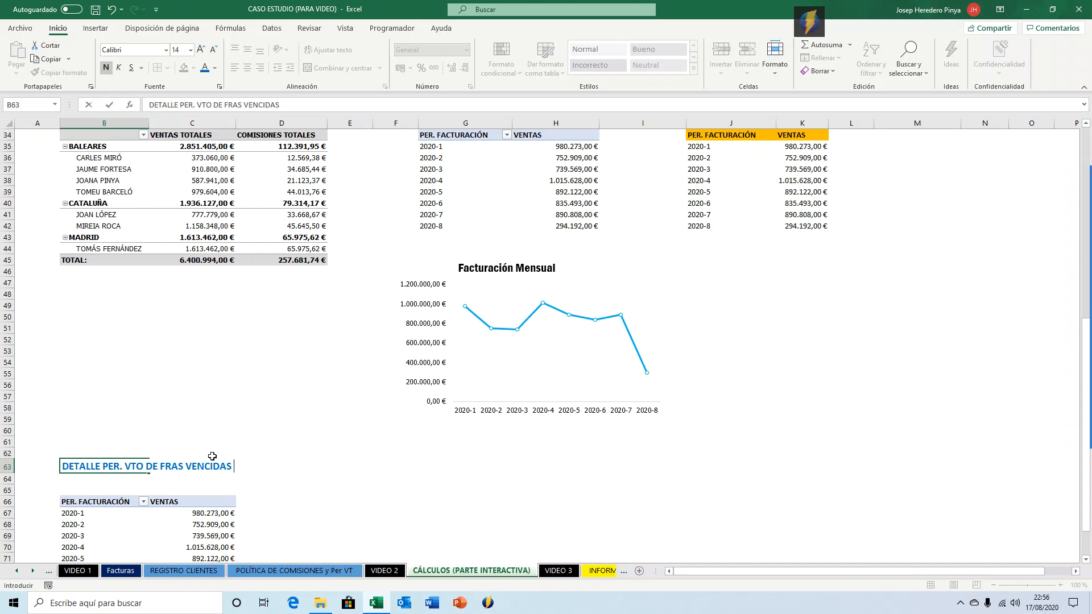
type(" Y PTES DE COBRO.")
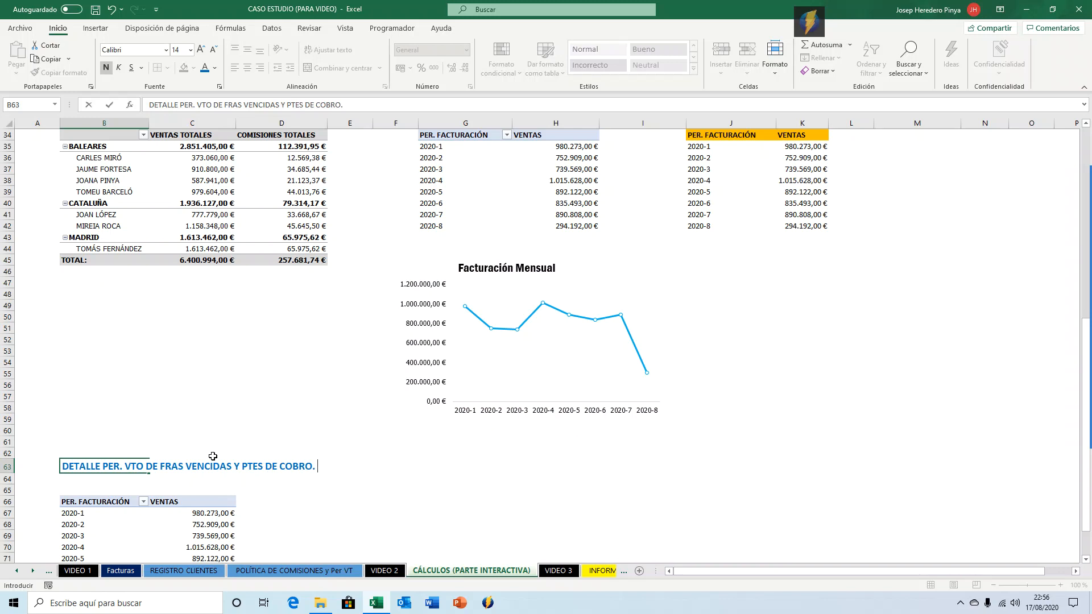
key("Return")
Remove the billing-period and sales fields from the copied pivot table.
key("Down")
key("Down")
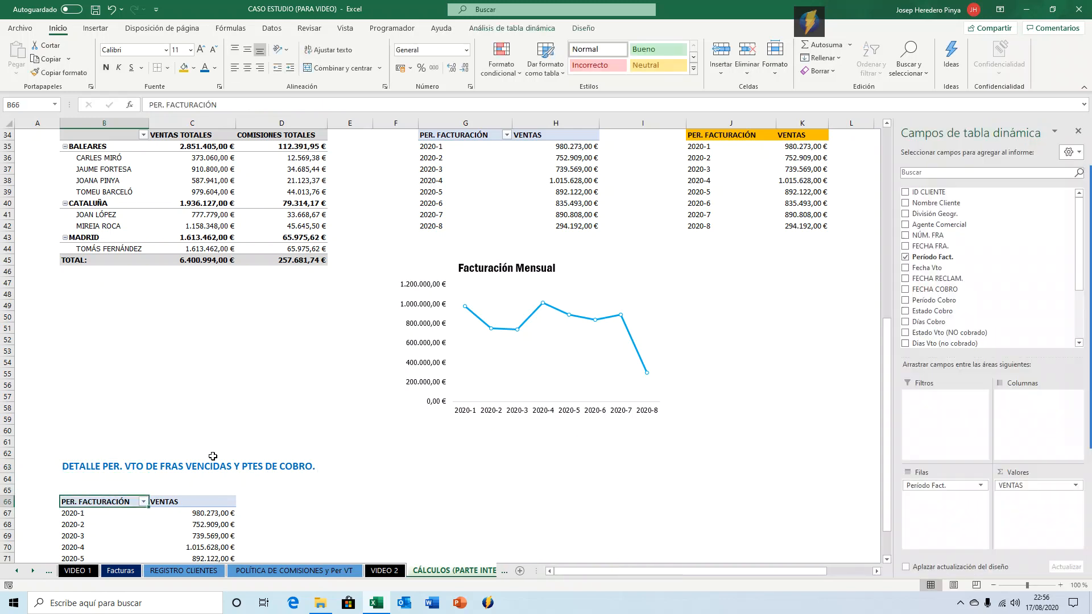
scroll(212, 456, "down", 1)
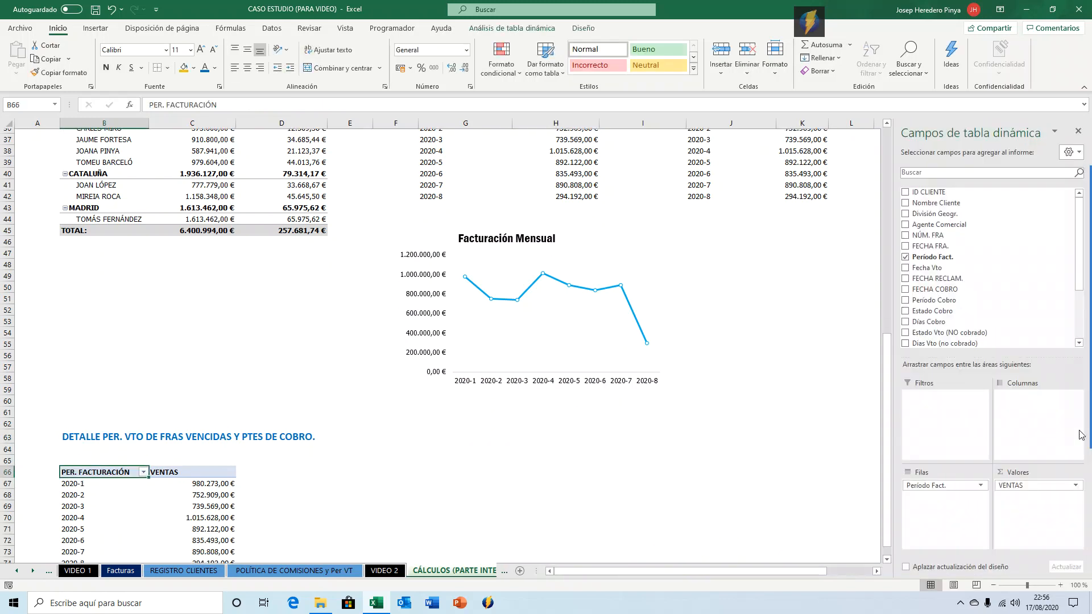
left_click(904, 257)
scroll(924, 263, "down", 3)
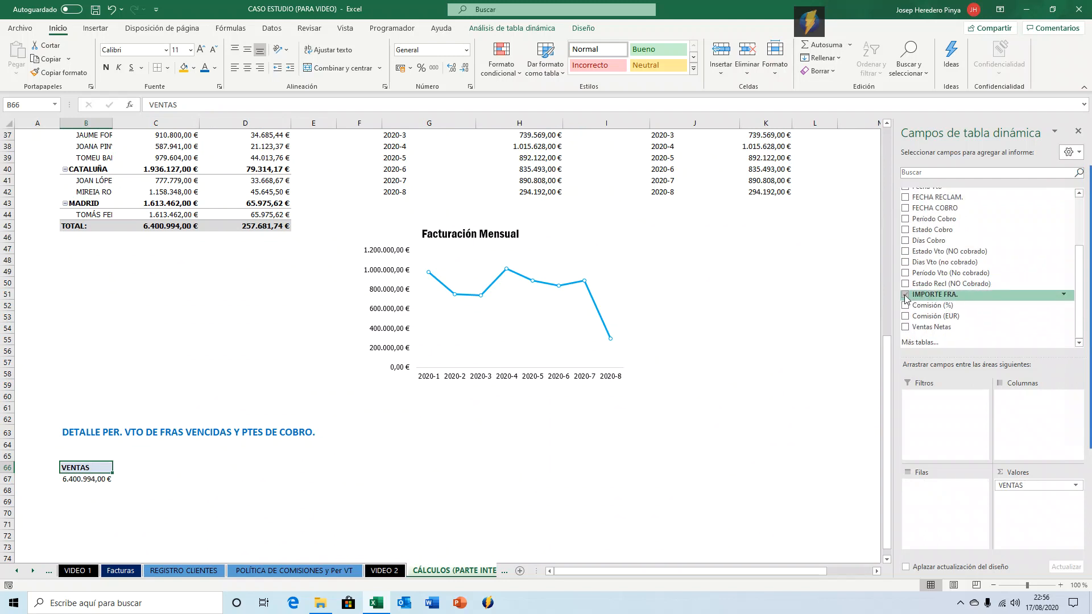
left_click(905, 295)
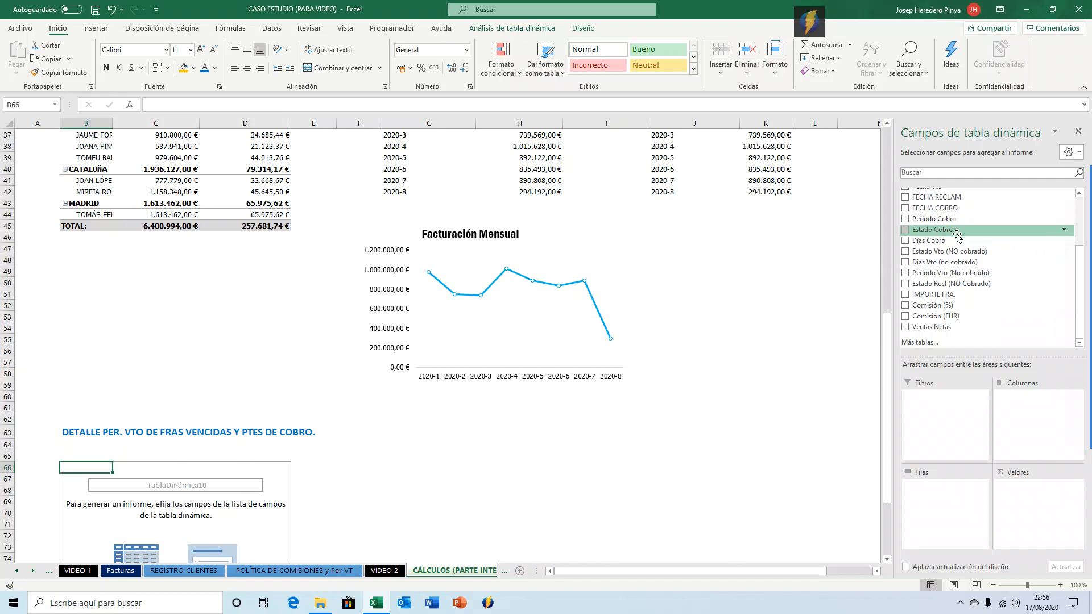
left_click_drag(951, 240, 944, 399)
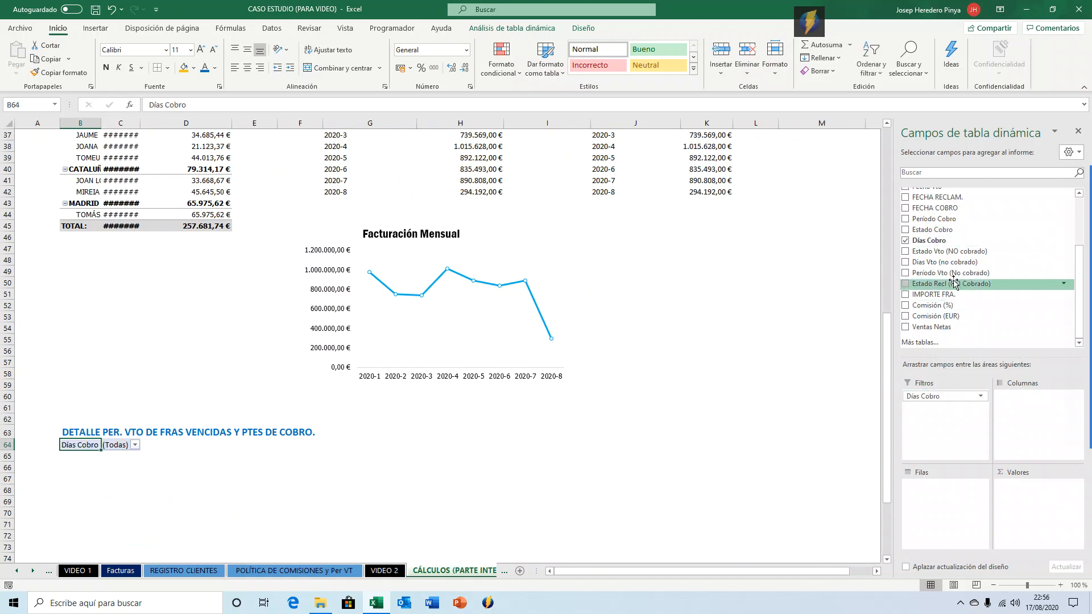
left_click(905, 240)
Add Estado Cobro and Estado Vto (NO cobrado) as report filters of the copied pivot table, replacing existing cells.
left_click_drag(919, 233, 937, 421)
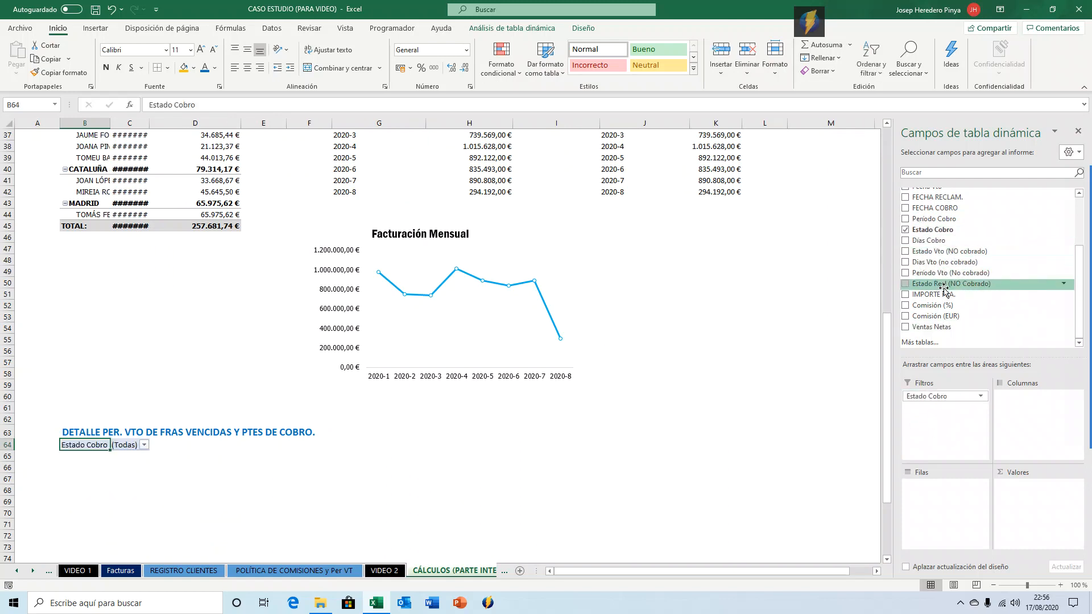
left_click_drag(953, 256, 956, 424)
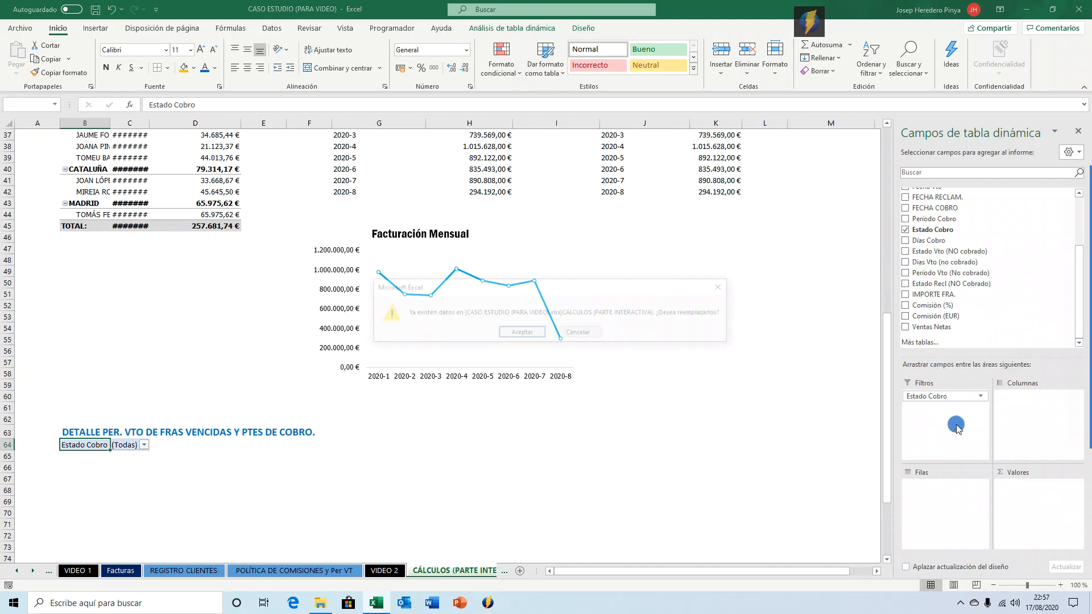
left_click(537, 337)
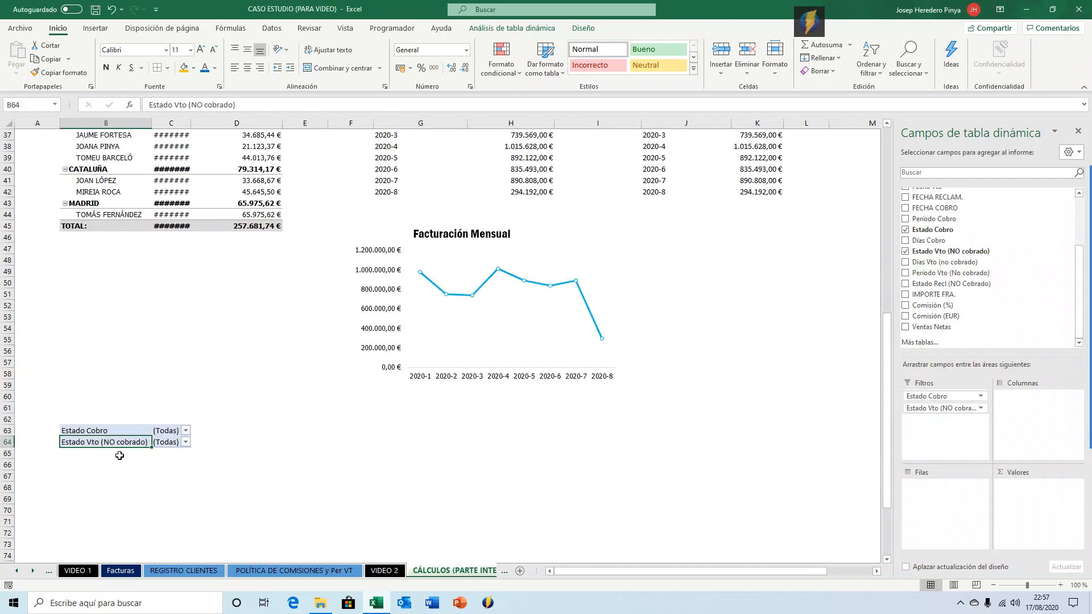
Move the filter-only pivot table down to start at cell B66.
left_click(126, 428)
key("ctrl+a")
key("ctrl+c")
key("Down")
key("Down")
key("Down")
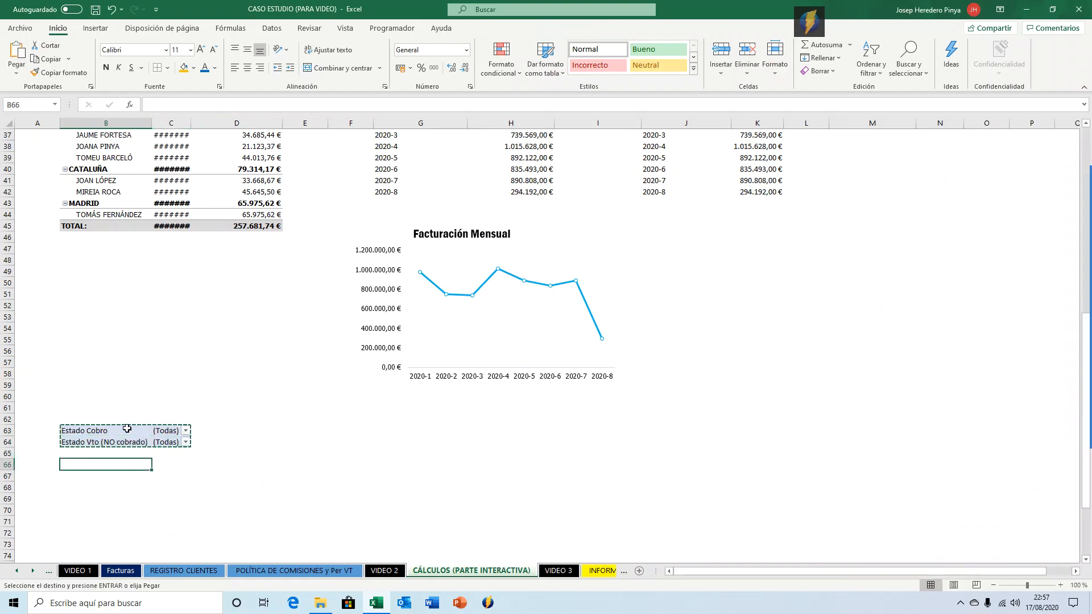
key("ctrl+v")
Copy the FACTURACIÓN POR PERÍODO DE FACTURACIÓN heading into cell B63.
key("Up")
key("Up")
key("Up")
scroll(119, 428, "up", 5)
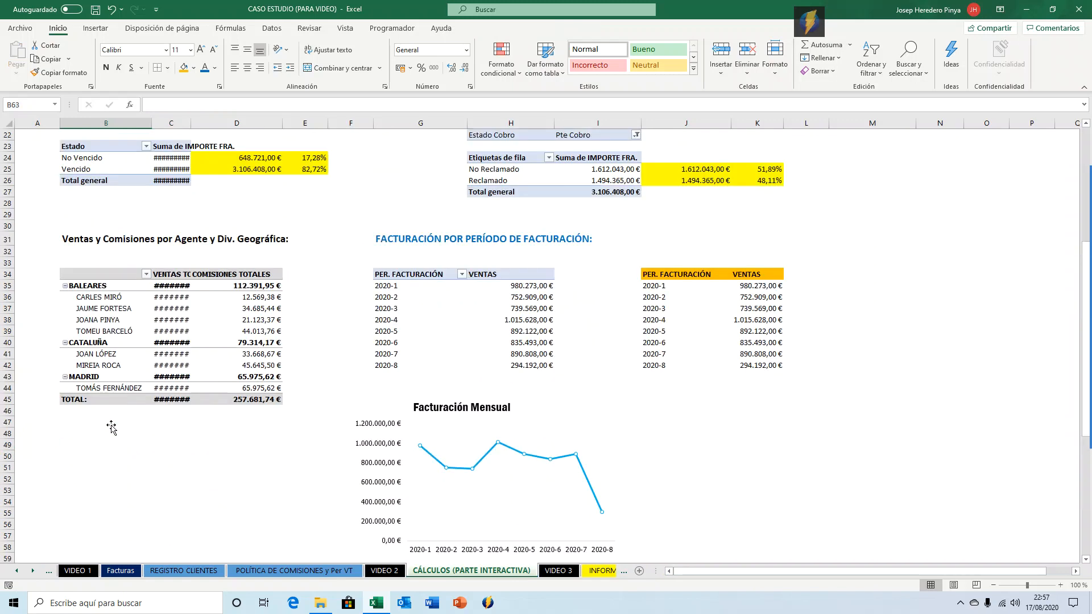
left_click(389, 245)
key("ctrl+c")
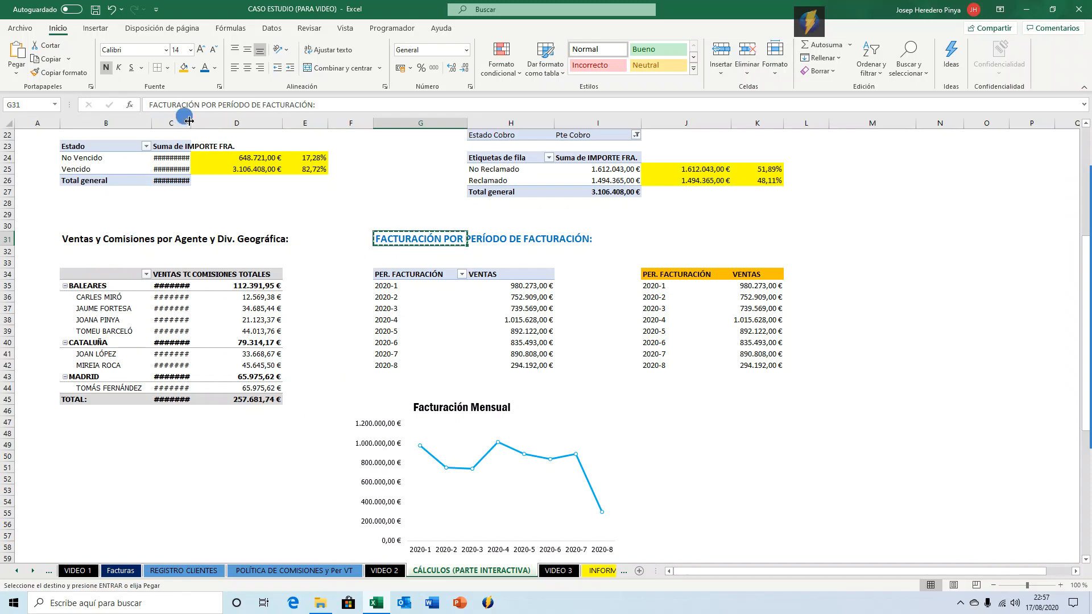
double_click(189, 121)
scroll(284, 358, "down", 7)
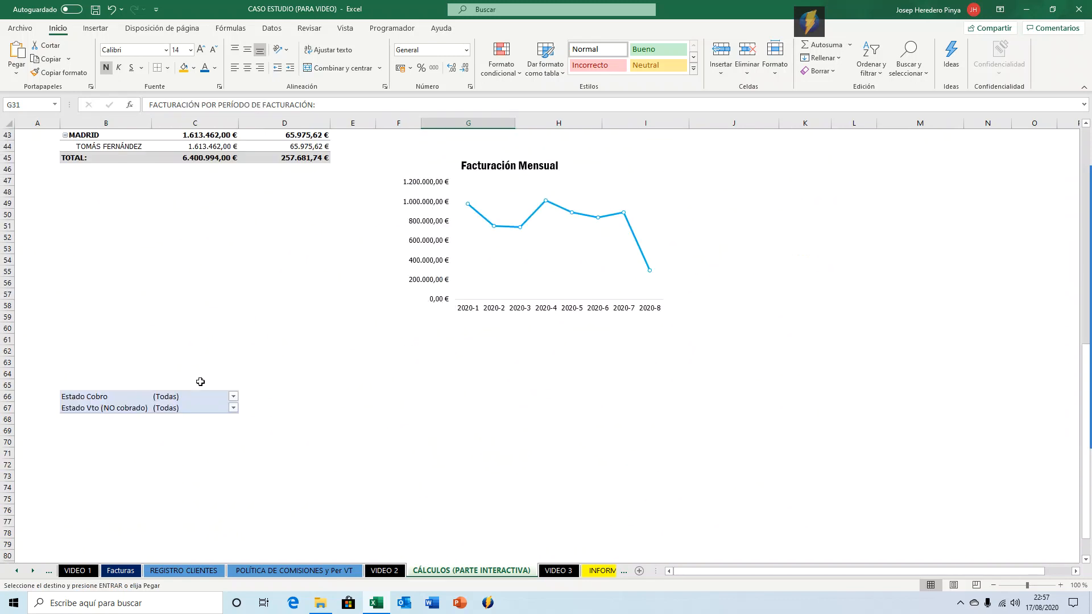
left_click(160, 363)
key("Return")
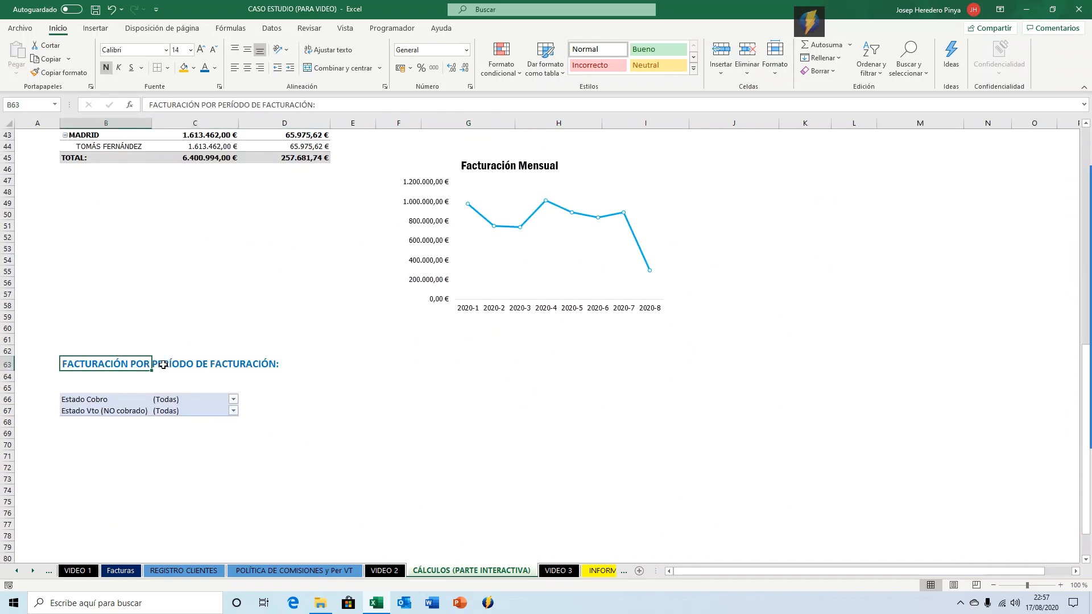
Retitle the heading in B63 as DETALLE PER VTO FRAS PTES COBRO Y VENCIDAS.
type("dela")
key("BackSpace")
key("BackSpace")
key("BackSpace")
key("BackSpace")
type("dela")
key("BackSpace")
key("BackSpace")
key("BackSpace")
type("DETA")
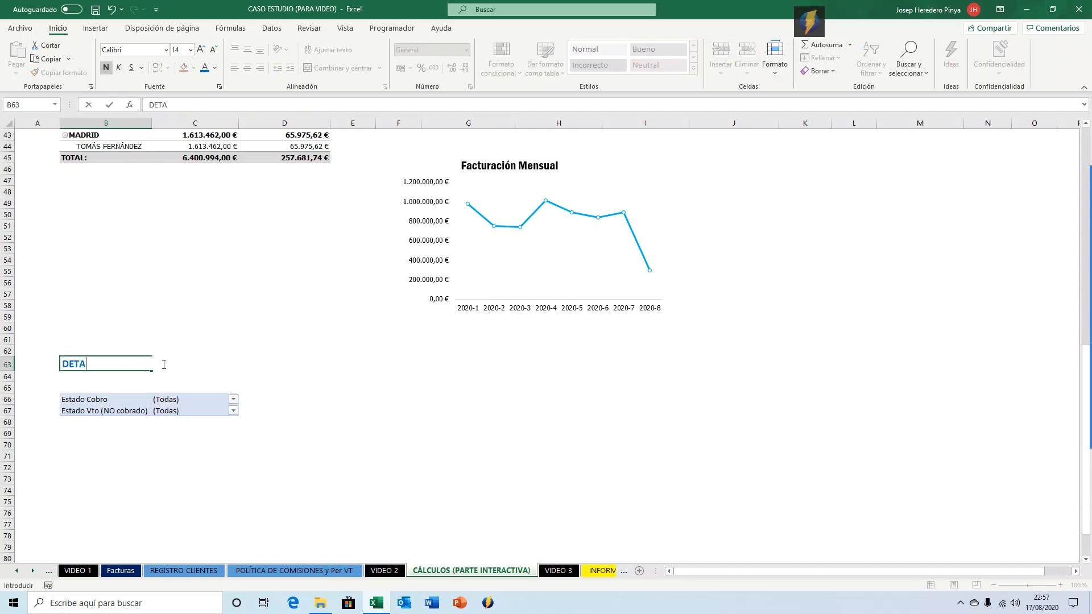
type("LLE PER VTPO FRAS PTES COBRO Y VENCIDAS")
key("Return")
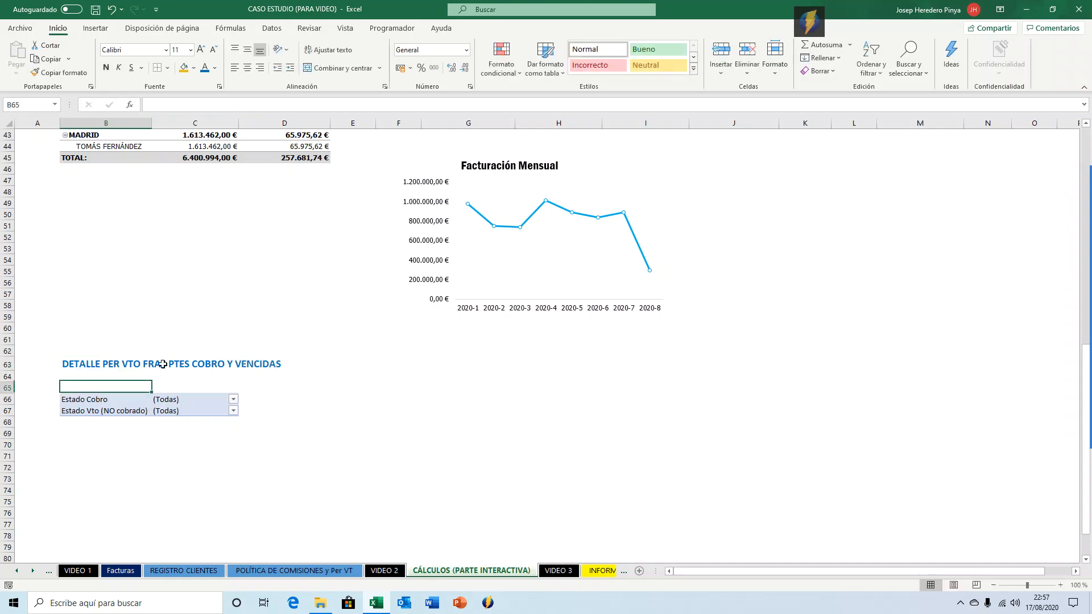
Add Periodo Vto (No cobrado) as the rows field of the new pivot table.
key("Down")
key("Down")
key("Down")
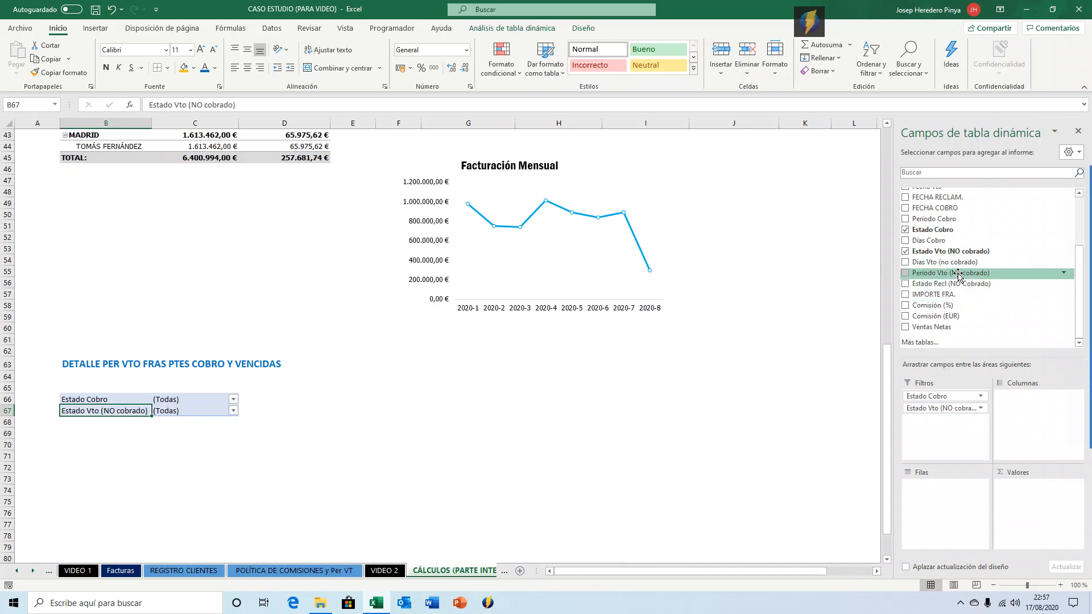
left_click_drag(958, 272, 915, 487)
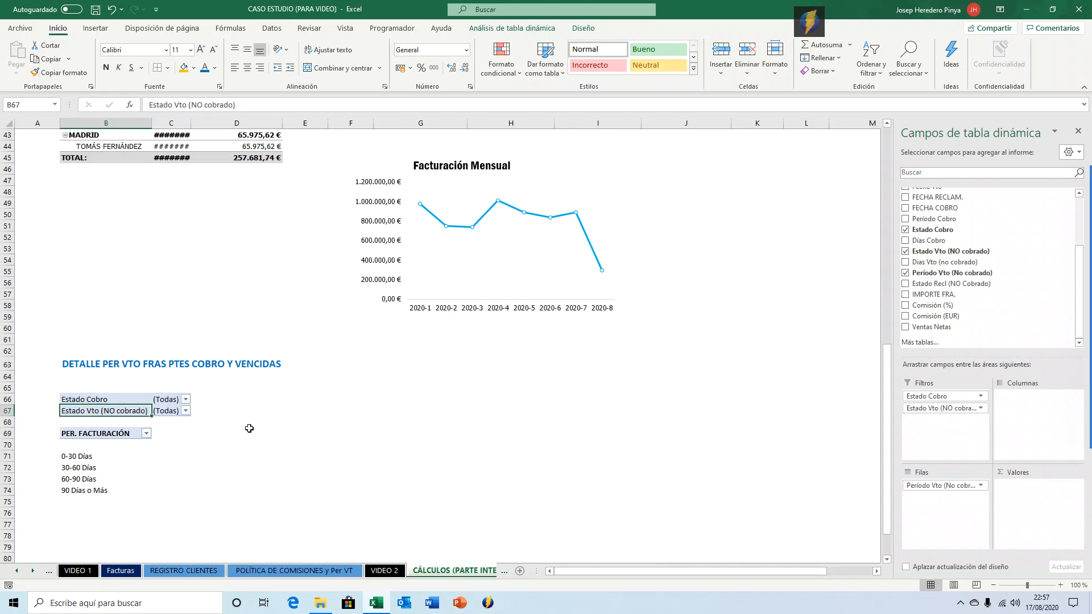
Filter the new pivot table's Estado Cobro report filter to Pte Cobro.
left_click(71, 441)
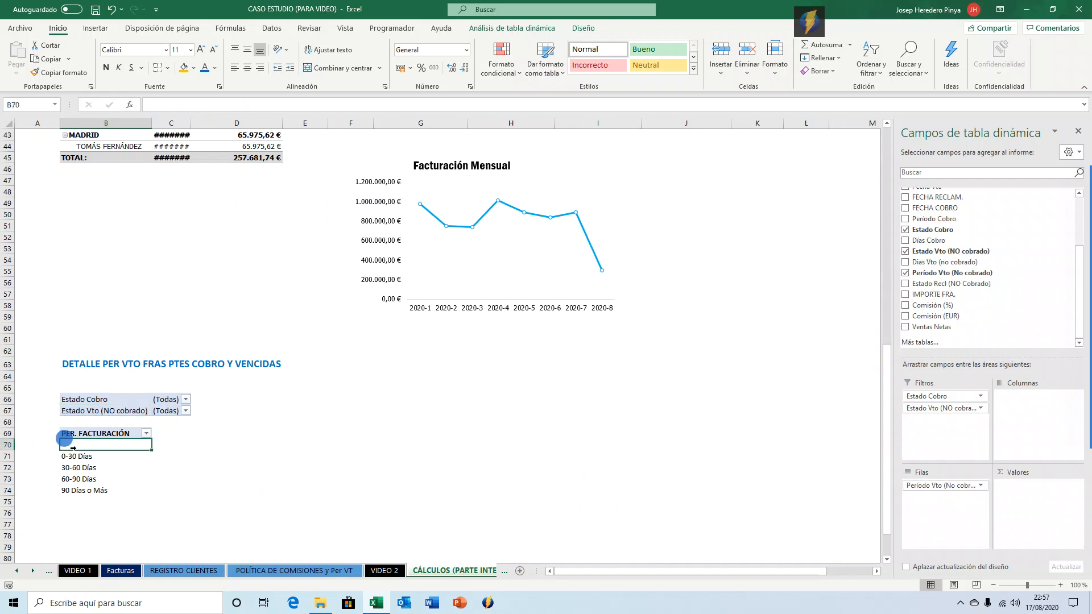
left_click(90, 452)
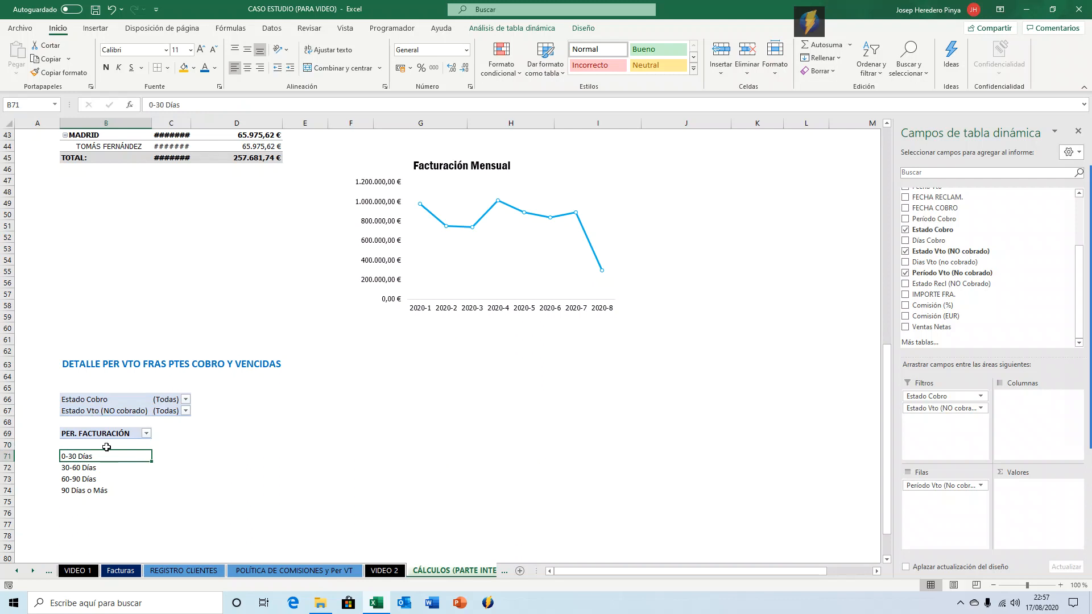
left_click(185, 399)
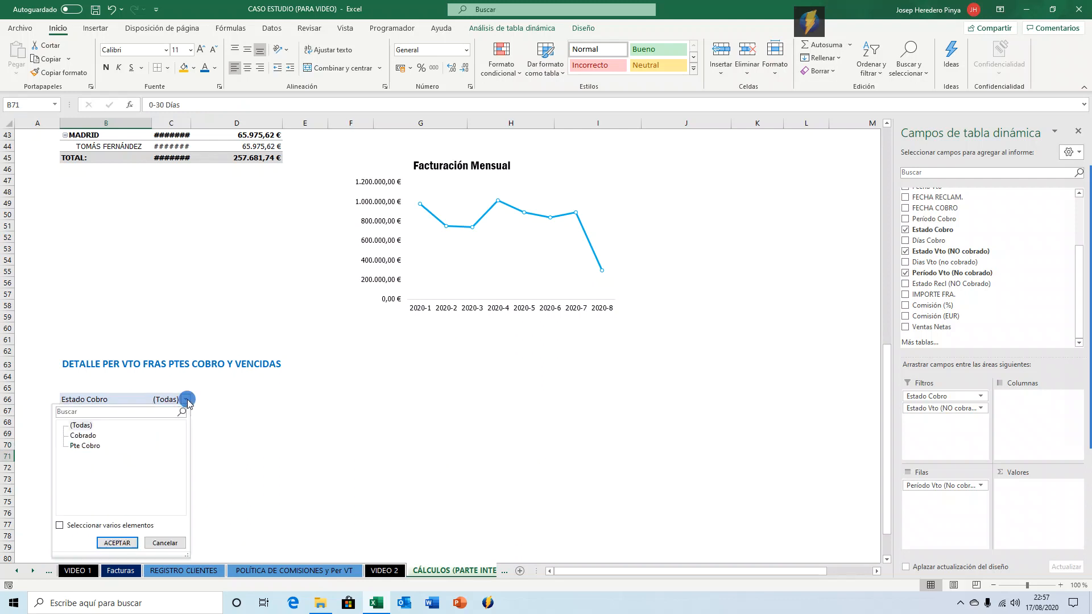
left_click(83, 446)
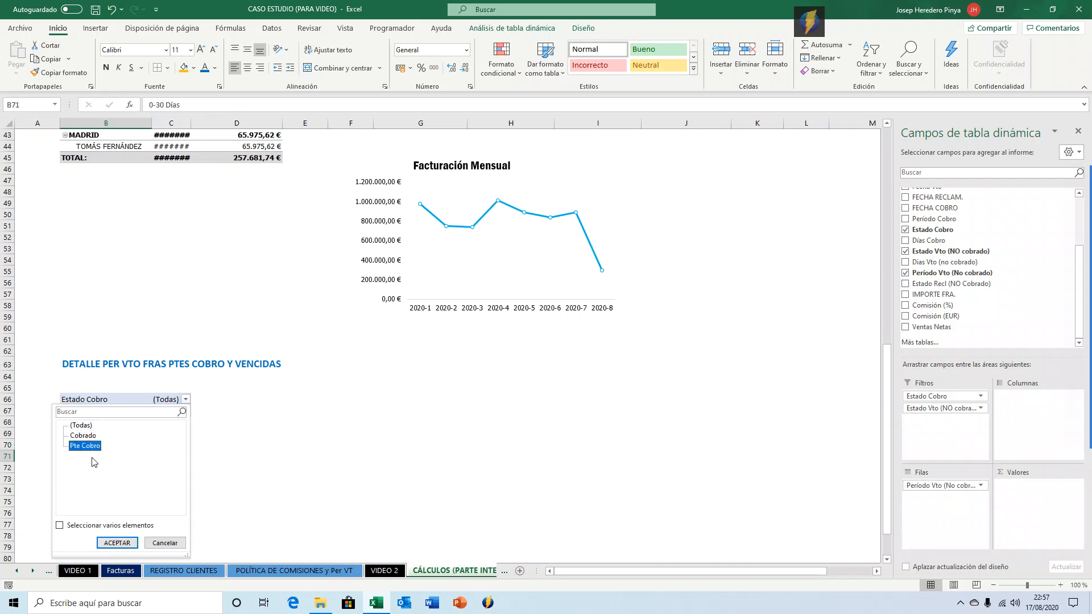
left_click(117, 542)
Filter the Estado Vto (NO cobrado) report filter to Vencido.
left_click(186, 411)
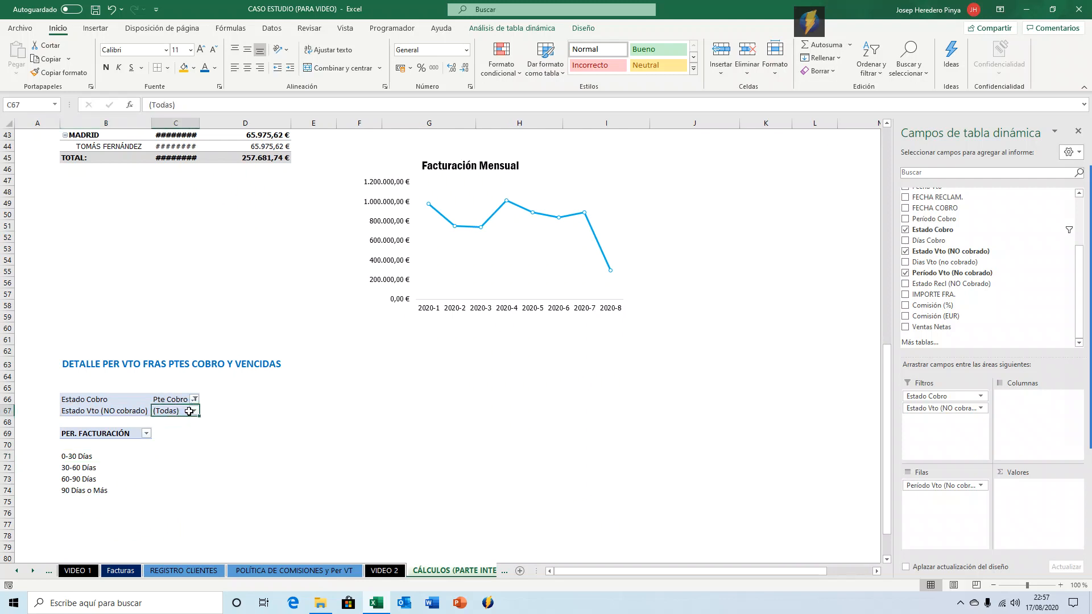
left_click(193, 411)
left_click(92, 466)
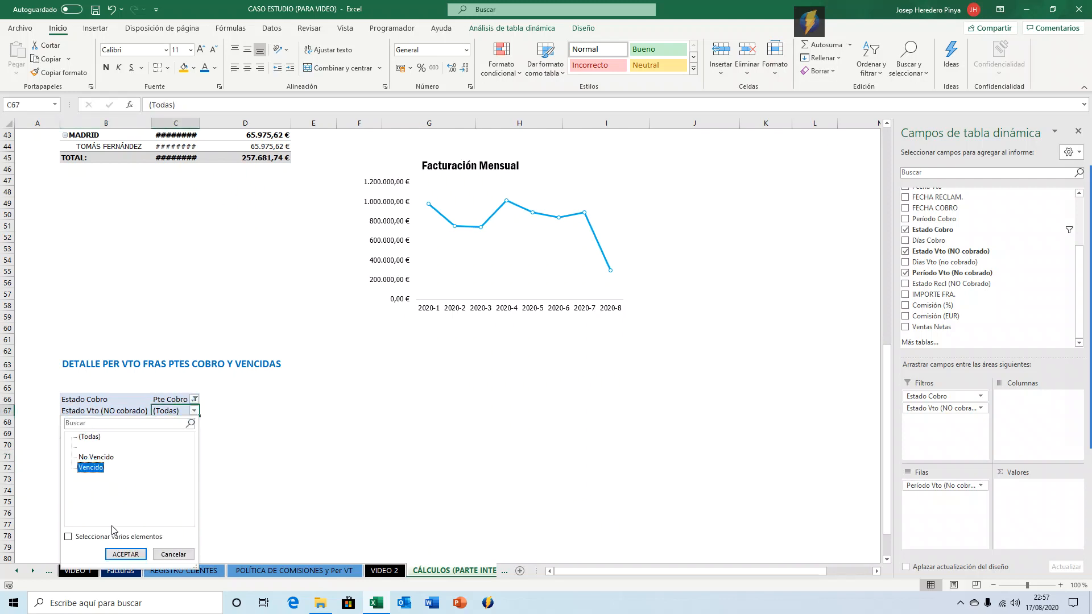
left_click(125, 554)
left_click(105, 445)
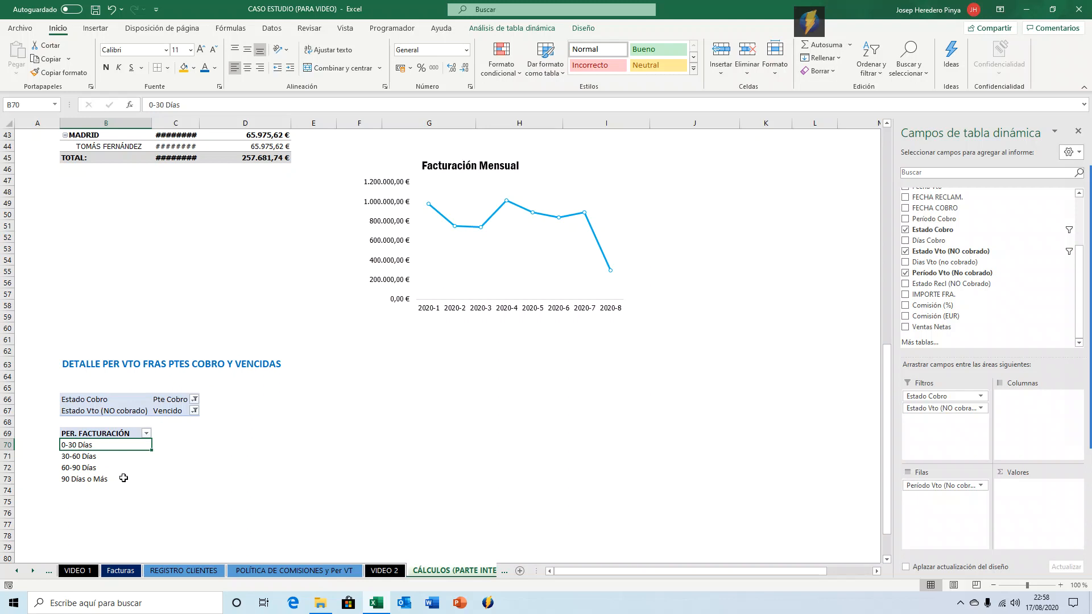
Rename the pivot table's row header in B69 as PER VTO.
left_click(120, 435)
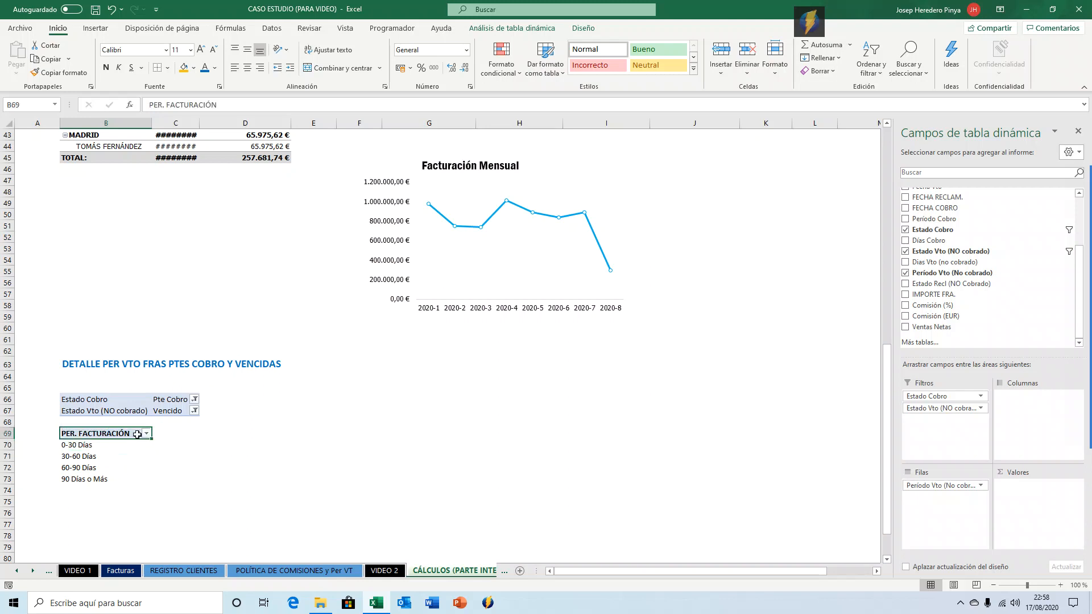
type("PER")
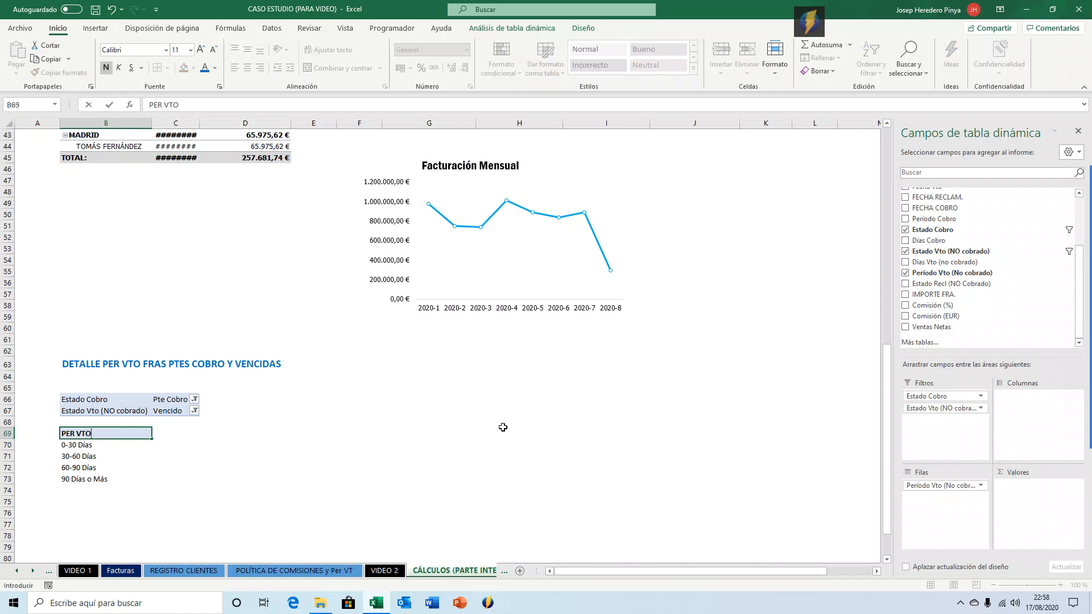
type(" VTO")
key("Return")
key("Up")
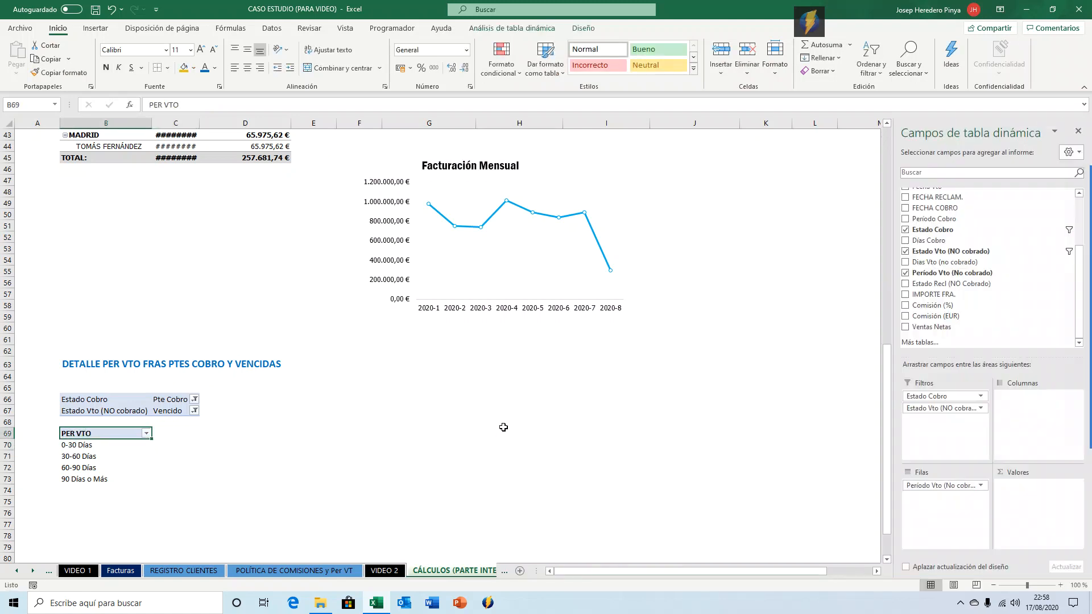
Add IMPORTE FRA. to the pivot table's values as a sum.
left_click_drag(933, 294, 1006, 488)
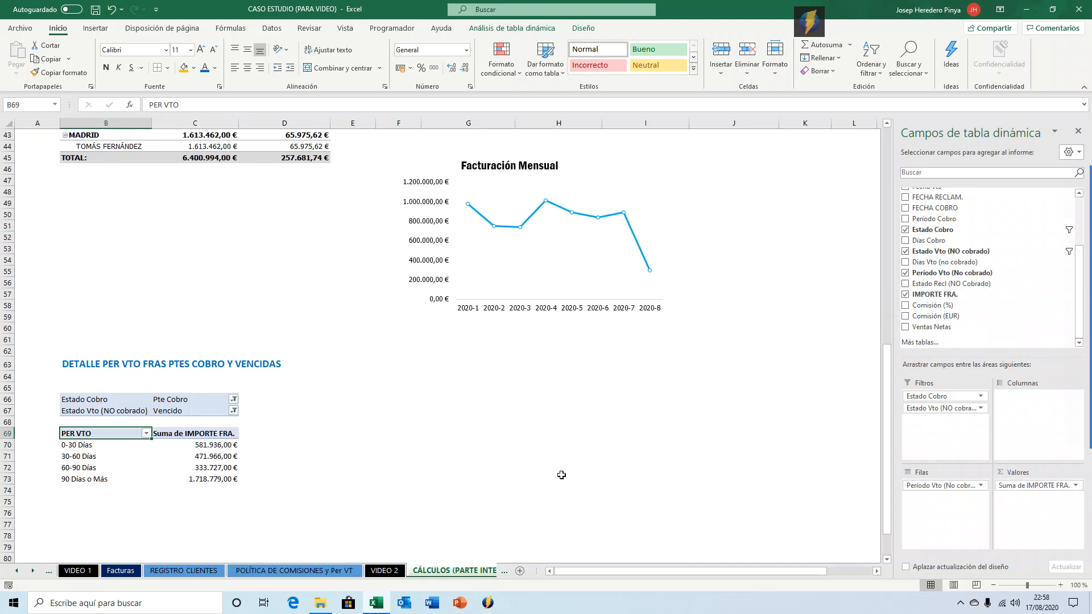
left_click(225, 435)
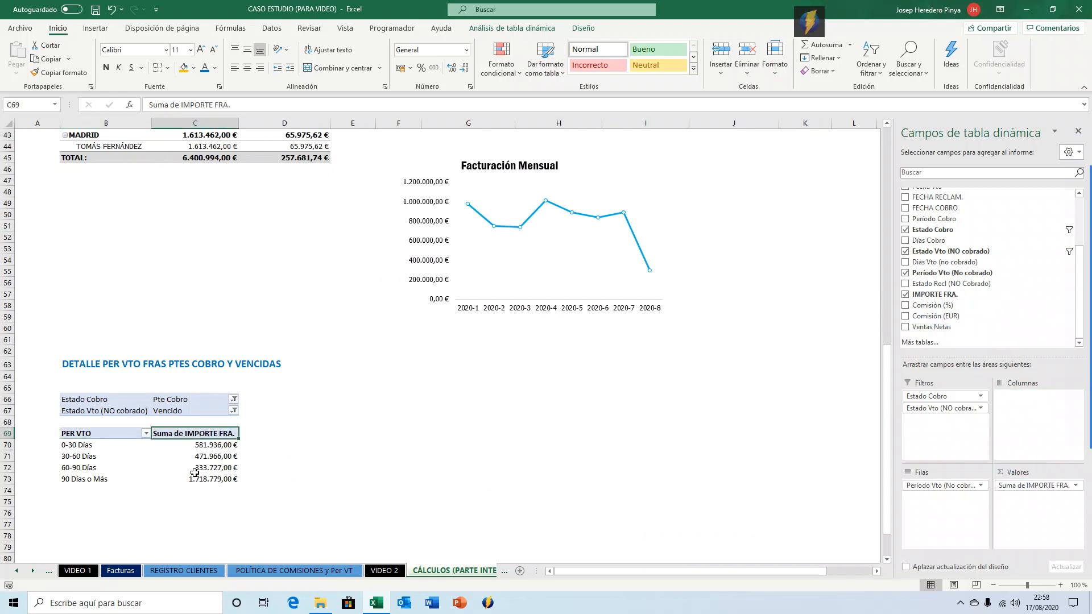
left_click(220, 458)
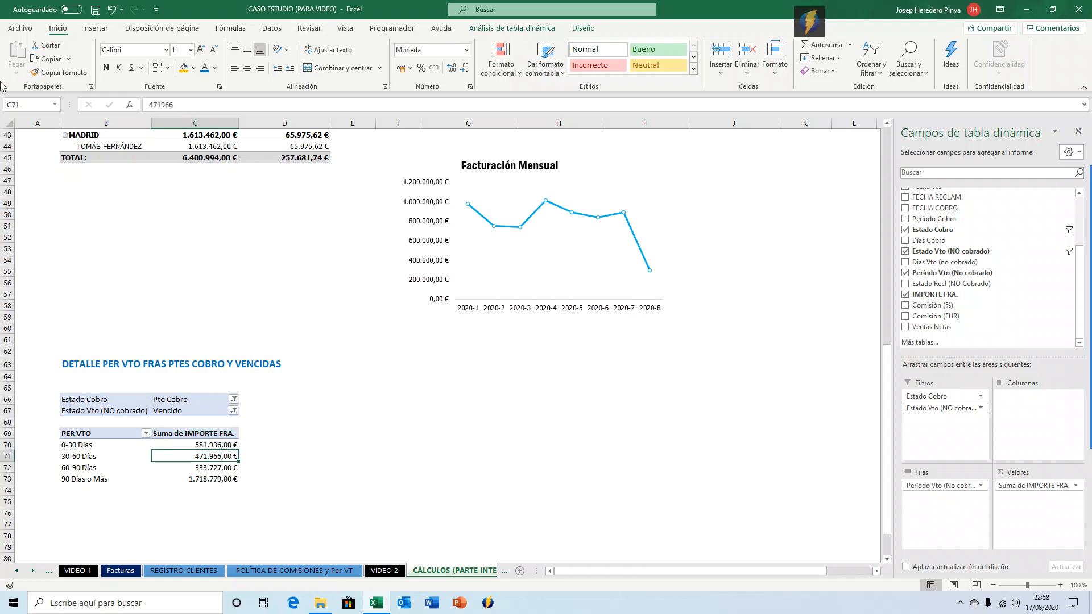
left_click(95, 28)
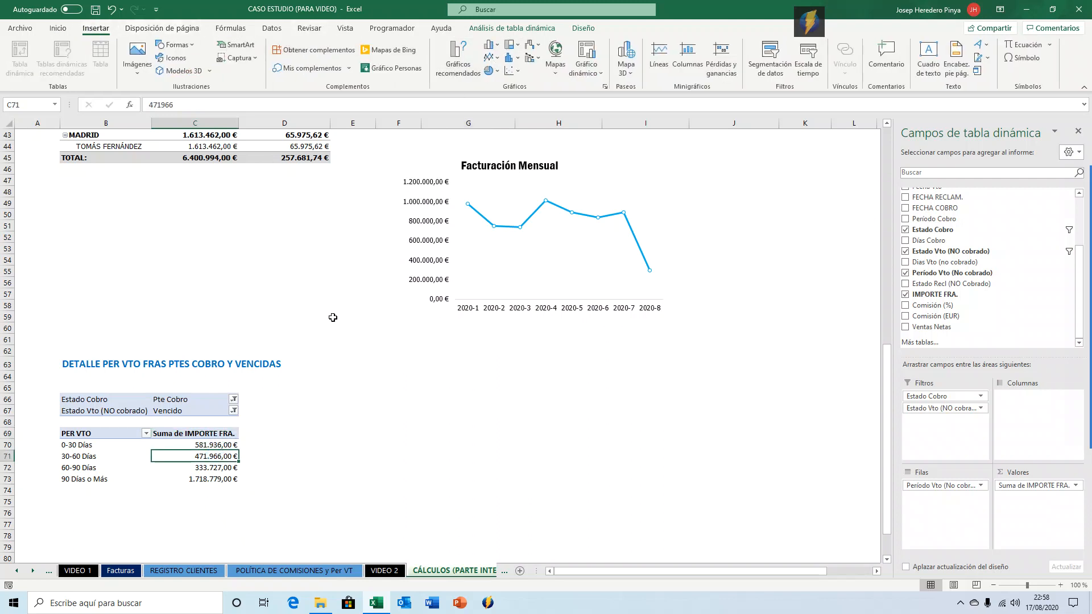
left_click(331, 438)
scroll(365, 377, "up", 7)
scroll(519, 275, "down", 3)
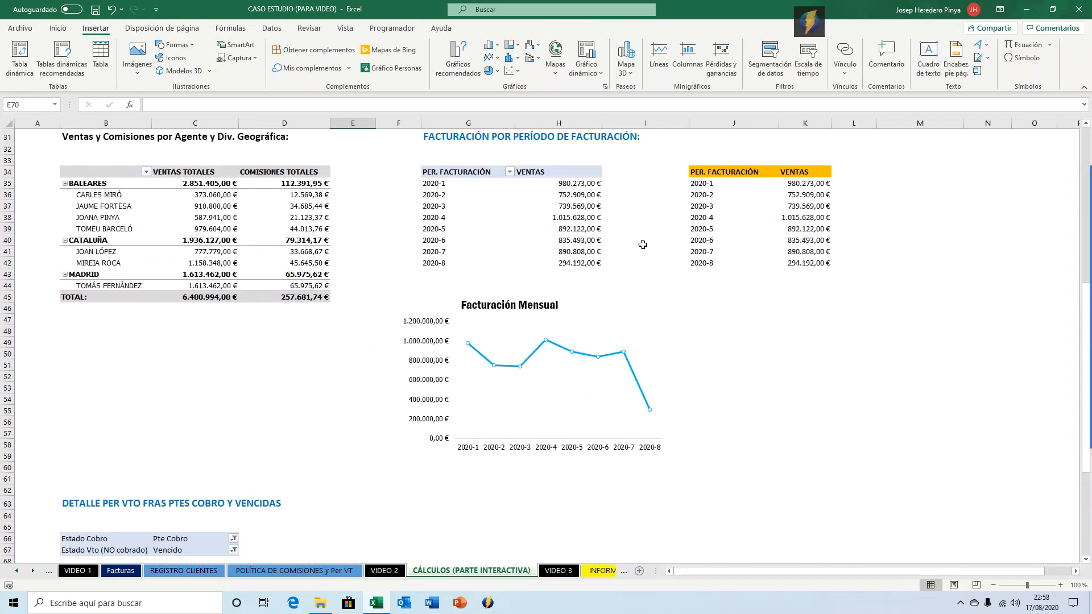
Copy the pivot table's rows and values range B69:C73 and paste it starting at cell E69.
scroll(554, 394, "down", 4)
left_click_drag(114, 433, 157, 477)
key("ctrl+c")
key("Up")
key("Up")
key("Right")
key("Right")
key("Right")
key("Right")
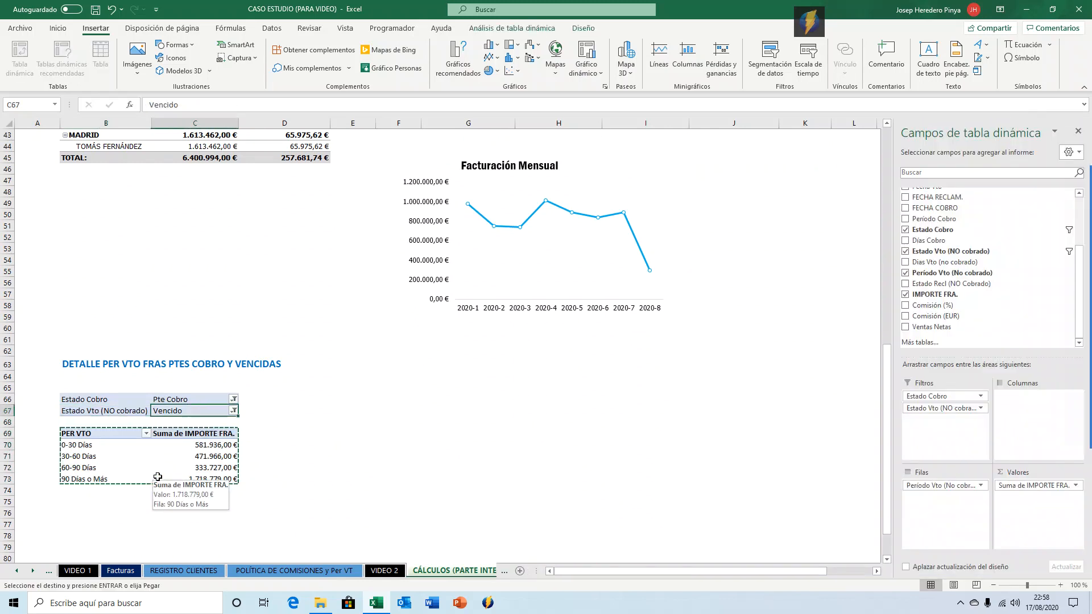
key("Down")
key("Left")
key("Down")
key("Return")
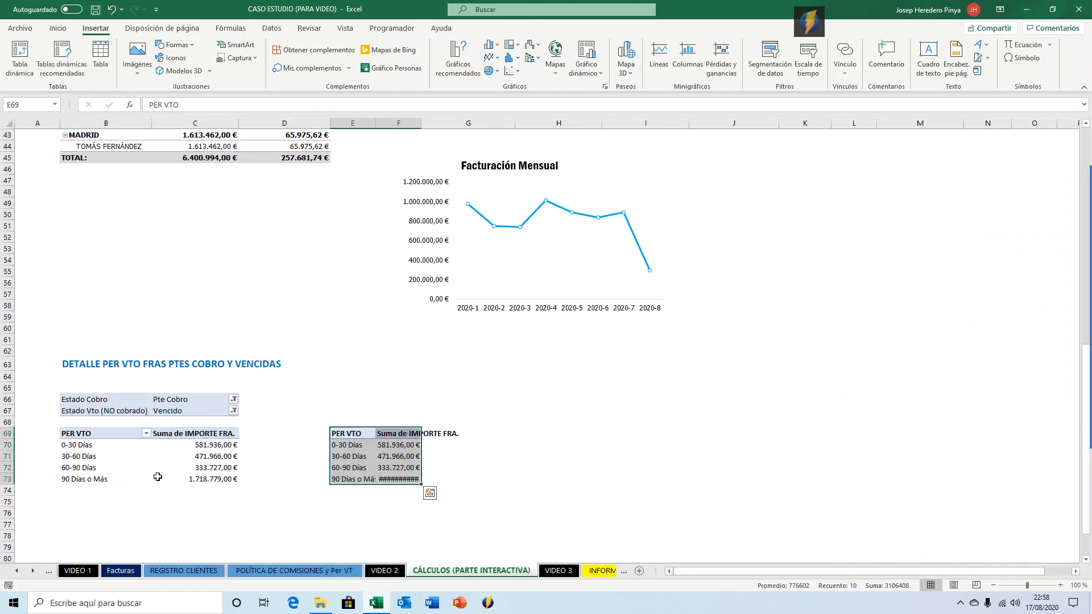
Fill the pasted header cells E69:F69 with orange.
key("shift+Right")
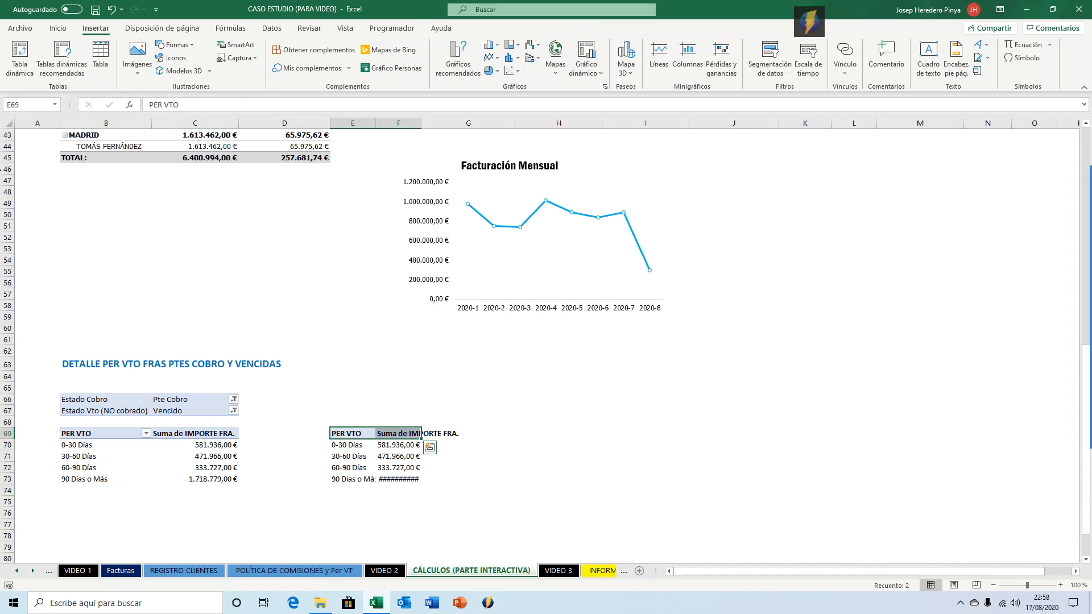
left_click(57, 28)
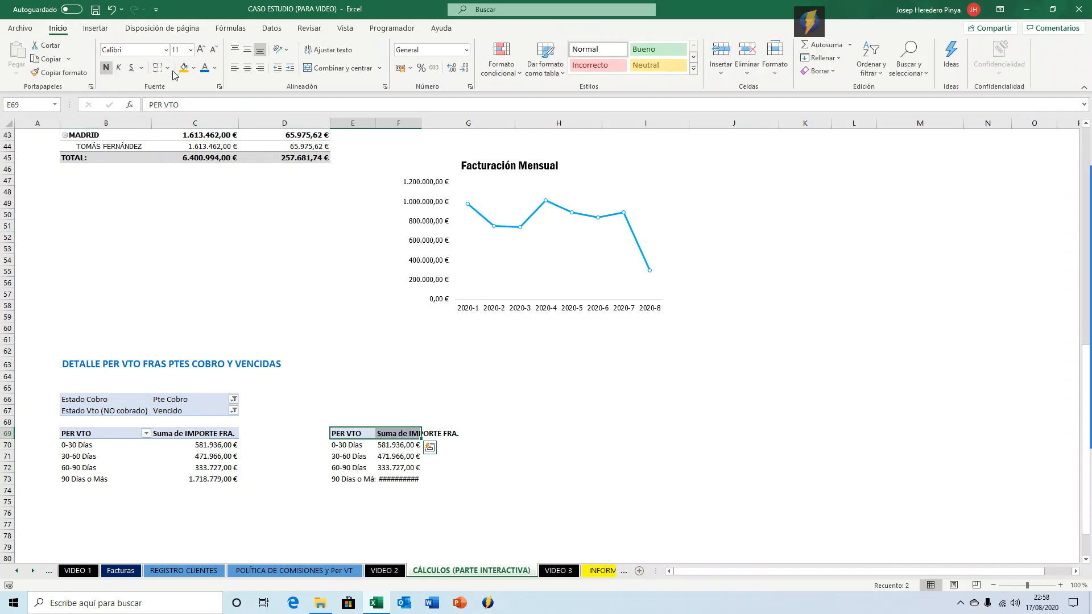
left_click(182, 68)
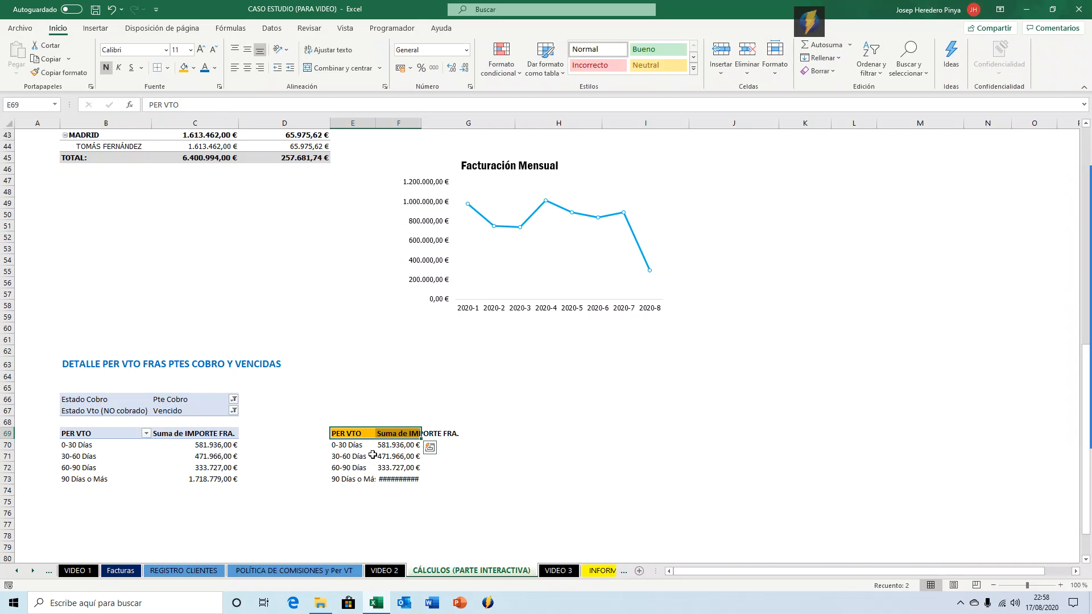
Rename the pasted amount header in F69 as IMPORTE.
left_click(392, 435)
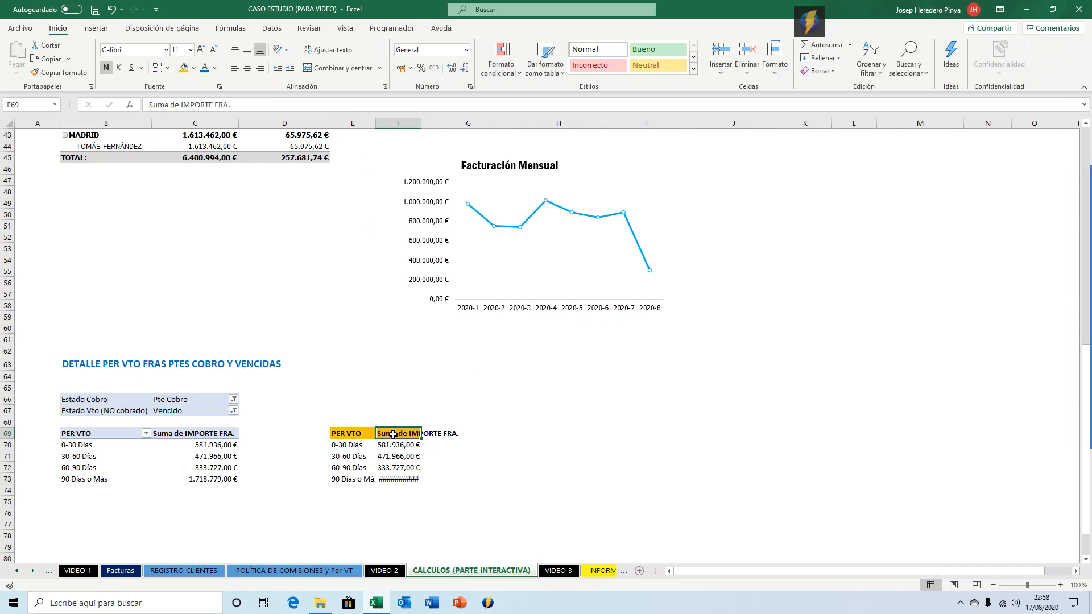
type("IMPORTE")
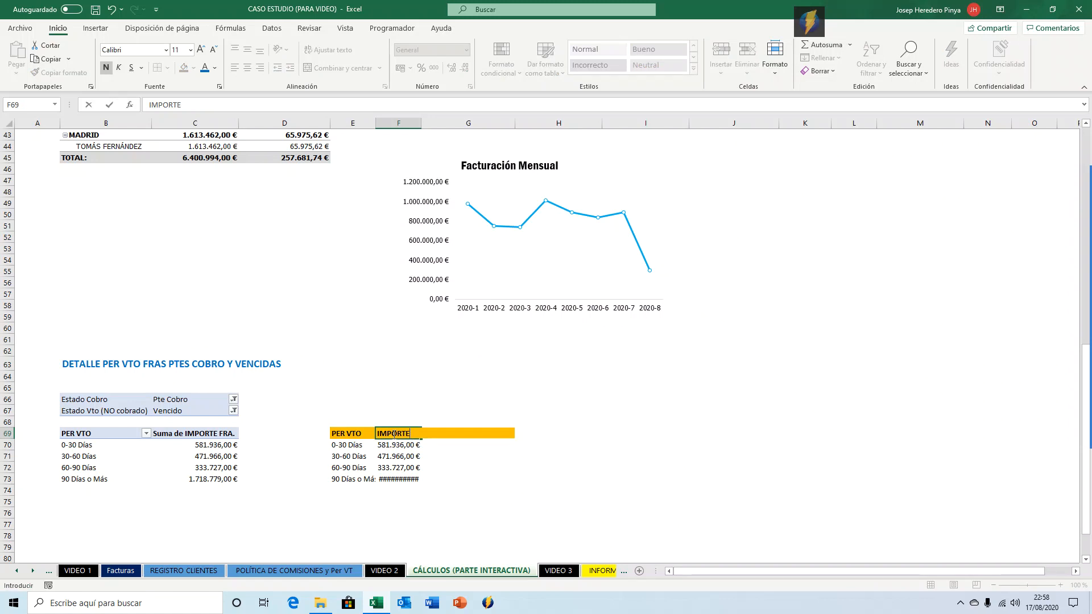
key("Return")
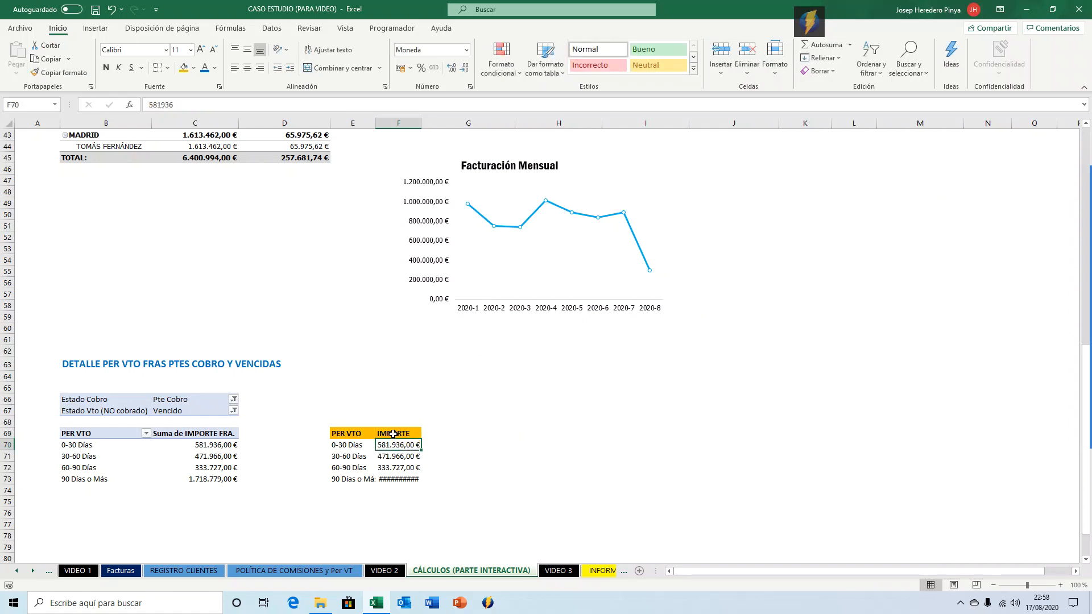
Widen columns E and F so the pasted table's labels and amounts fit.
double_click(421, 122)
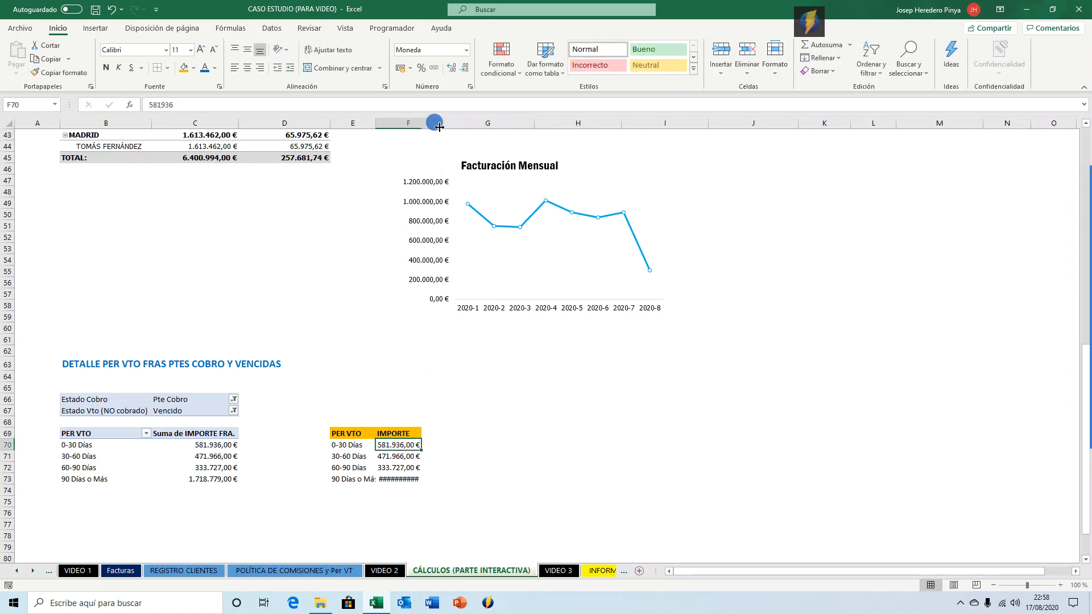
left_click_drag(371, 128, 388, 123)
left_click(355, 443)
left_click(348, 456)
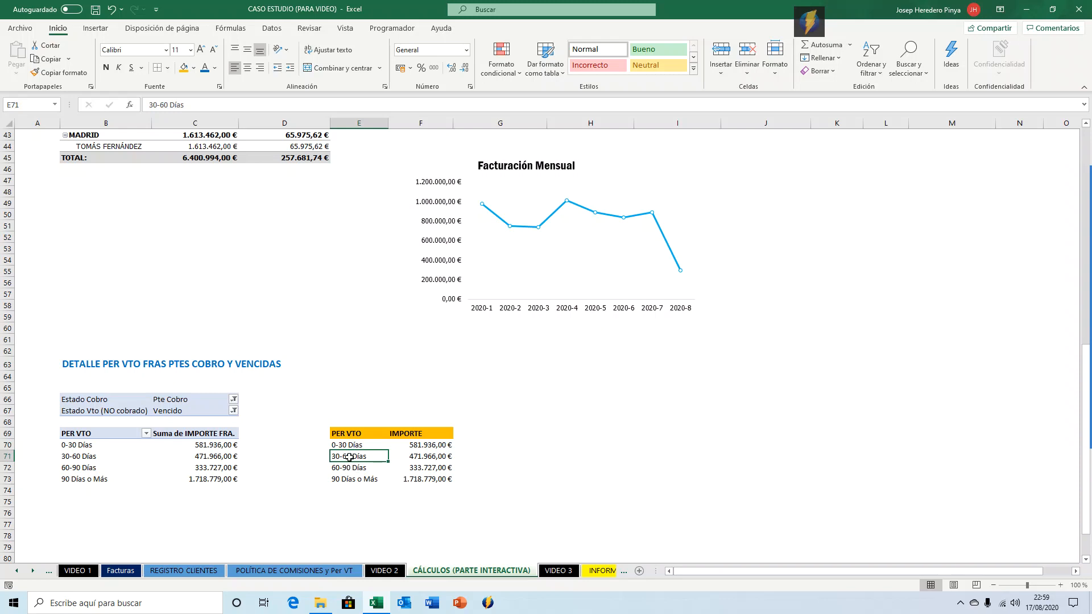
left_click(115, 448)
double_click(110, 456)
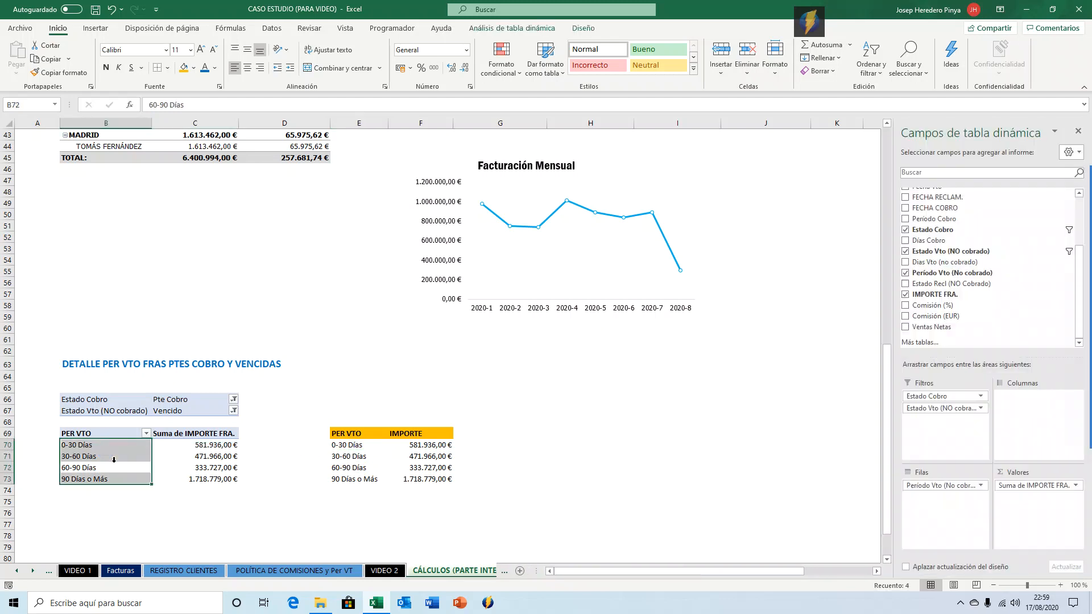
left_click(482, 444)
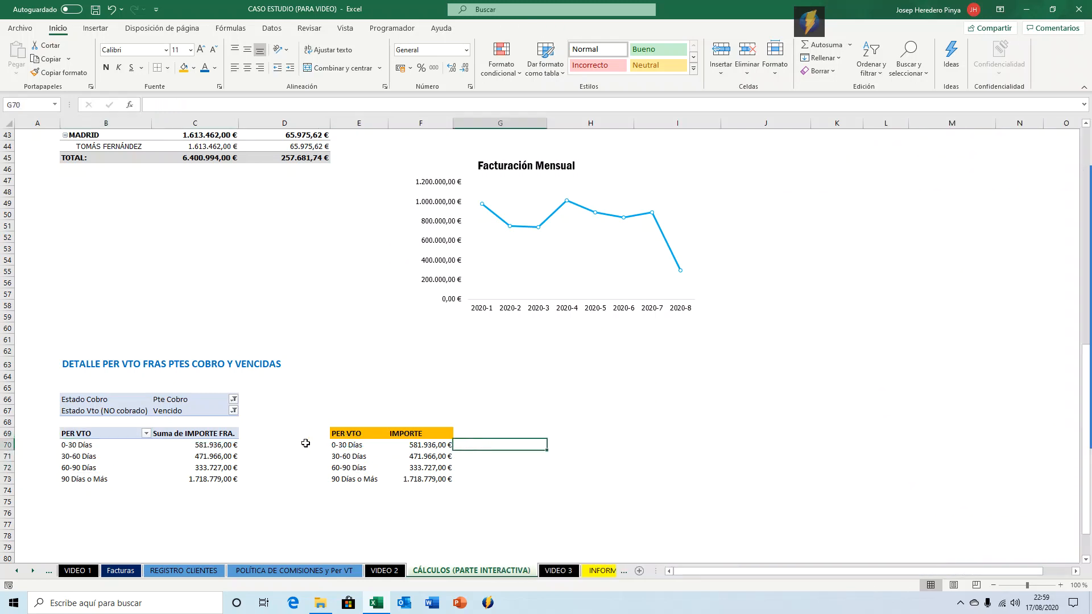
Clear the pasted amounts in F70:F73.
left_click(400, 445)
key("shift+Down")
key("shift+Down")
key("shift+Down")
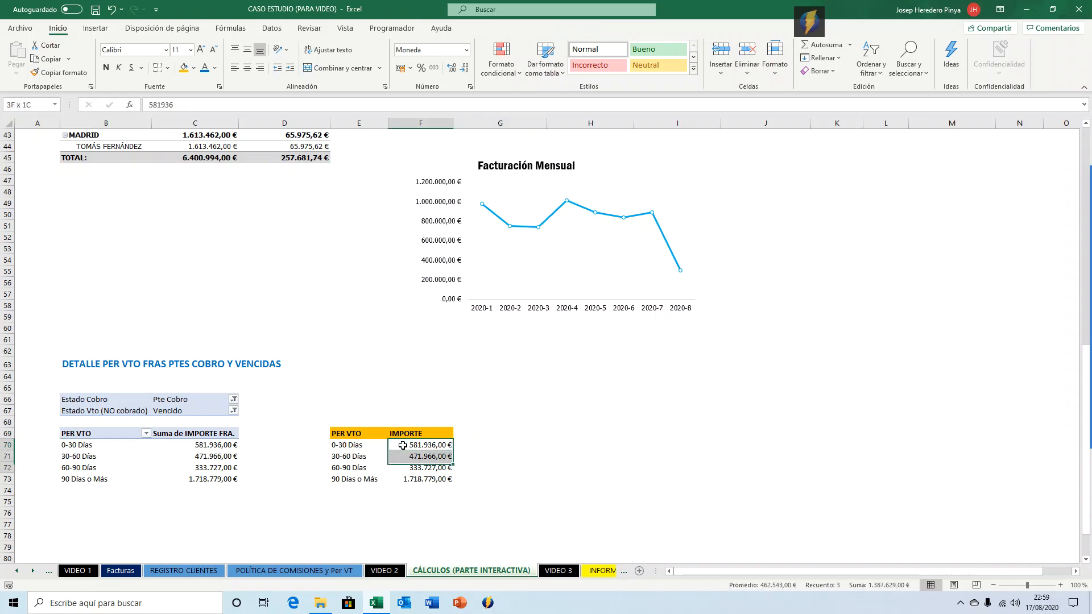
key("Delete")
In F70, enter a GETPIVOTDATA formula for IMPORTE FRA. from the pivot at $B$69, using Período Vto (No cobrado) with E70 as item.
left_click(402, 445)
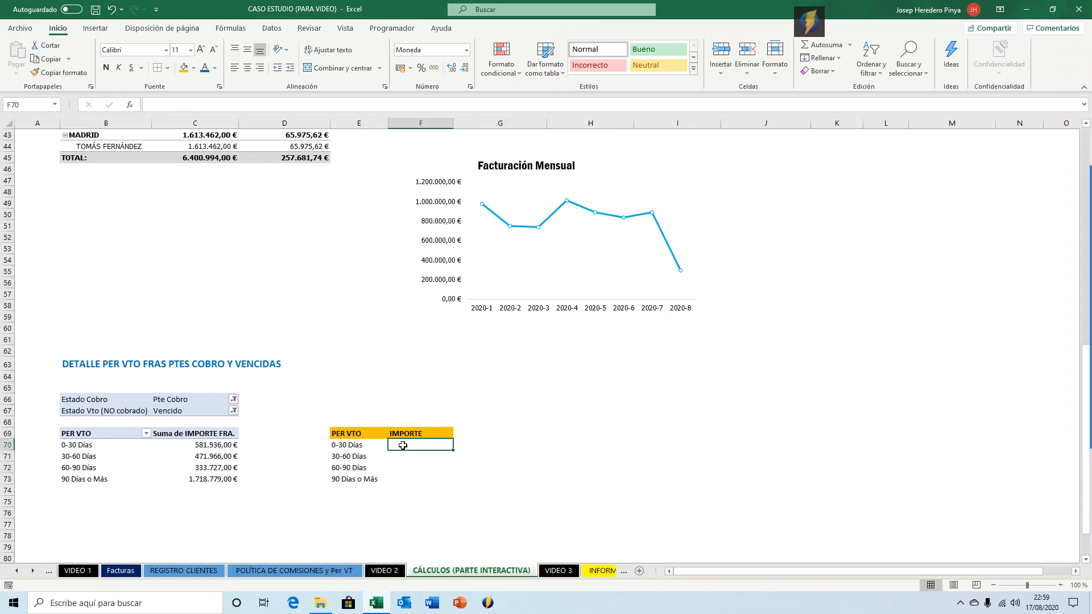
type("=")
key("Left")
key("Left")
key("Left")
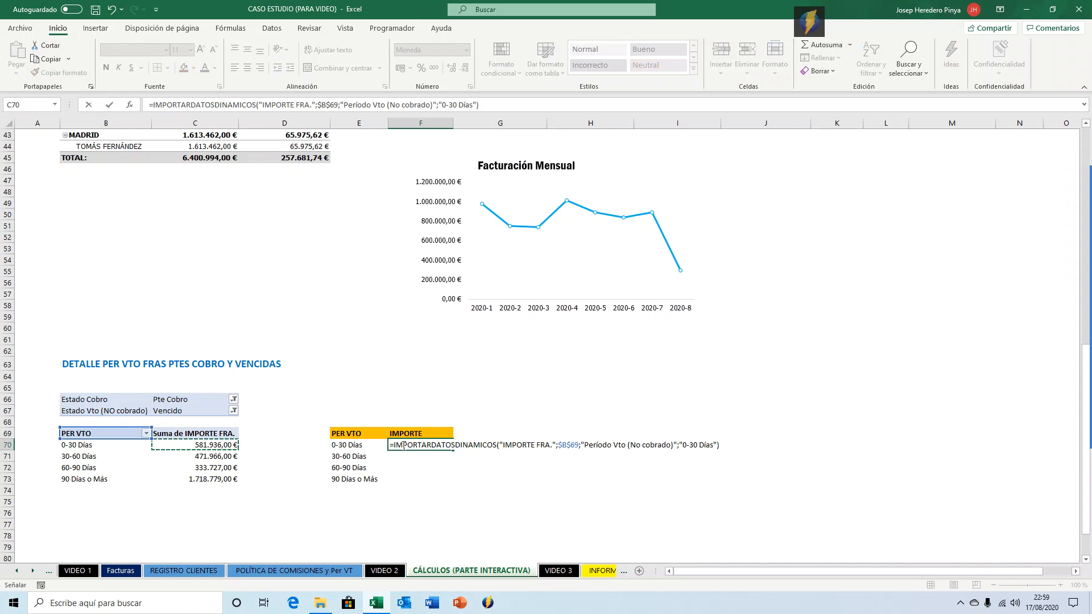
left_click(717, 446)
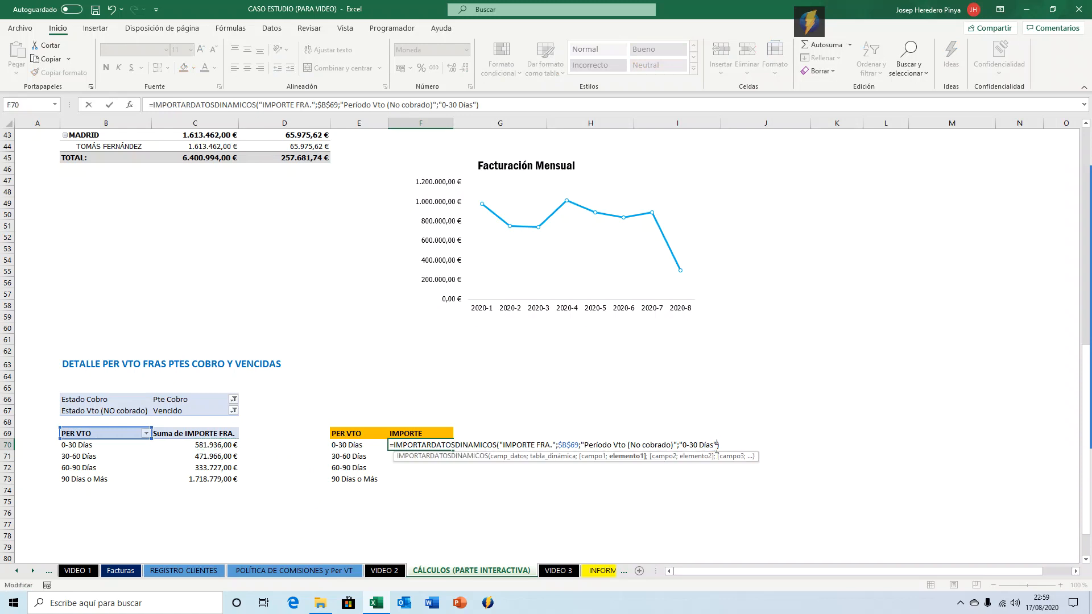
key("BackSpace")
key("BackSpace")
key("BackSpace")
key("BackSpace")
key("BackSpace")
key("BackSpace")
key("BackSpace")
left_click(340, 446)
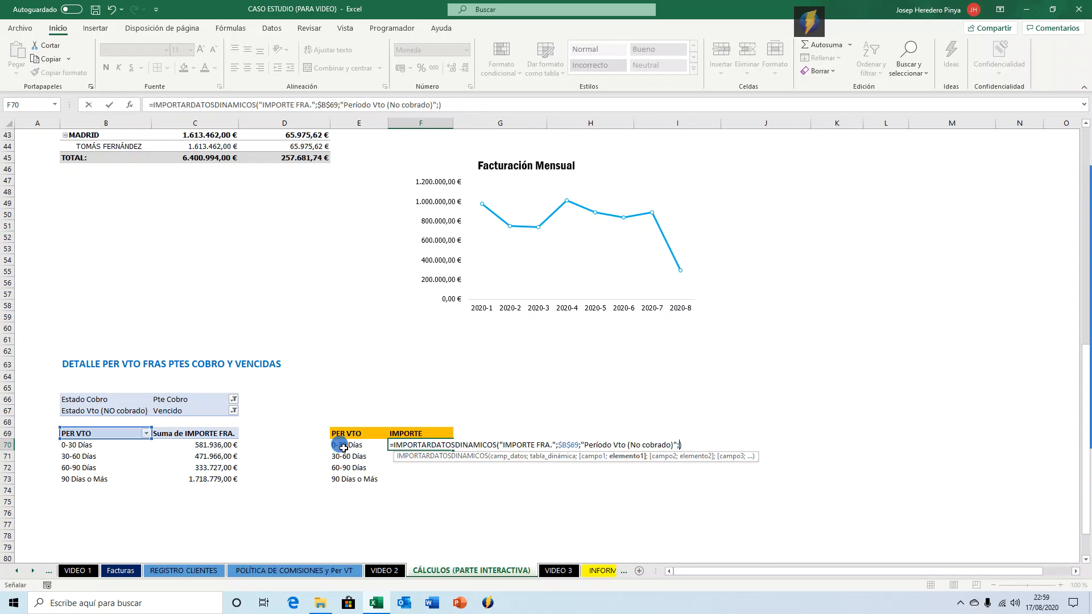
key("Return")
Copy the F70 formula down to F71:F73.
key("ctrl+c")
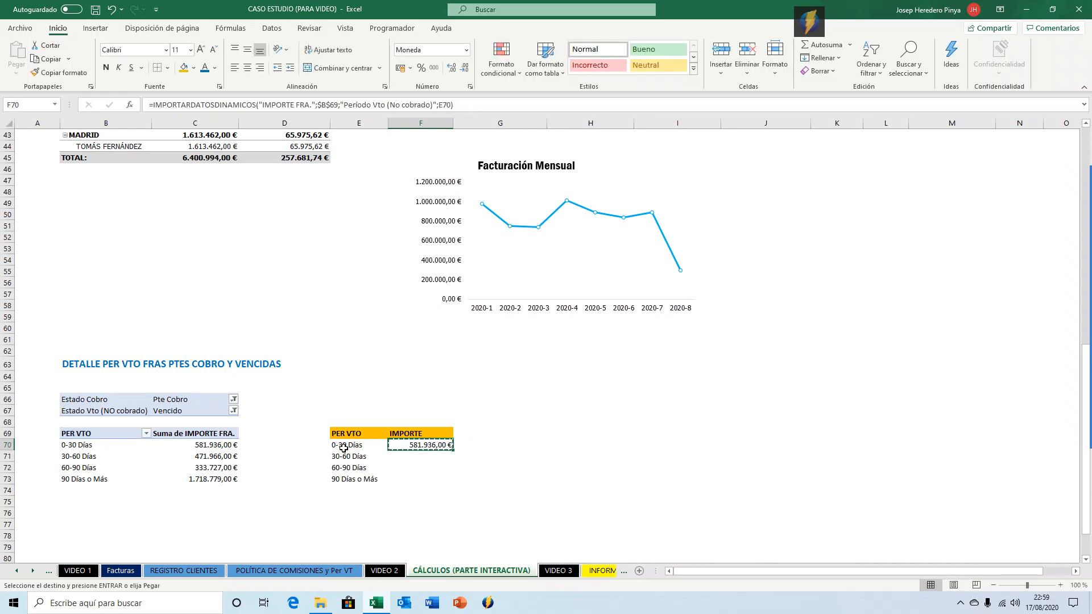
key("shift+Down")
key("shift+Down")
key("shift+Down")
key("ctrl+v")
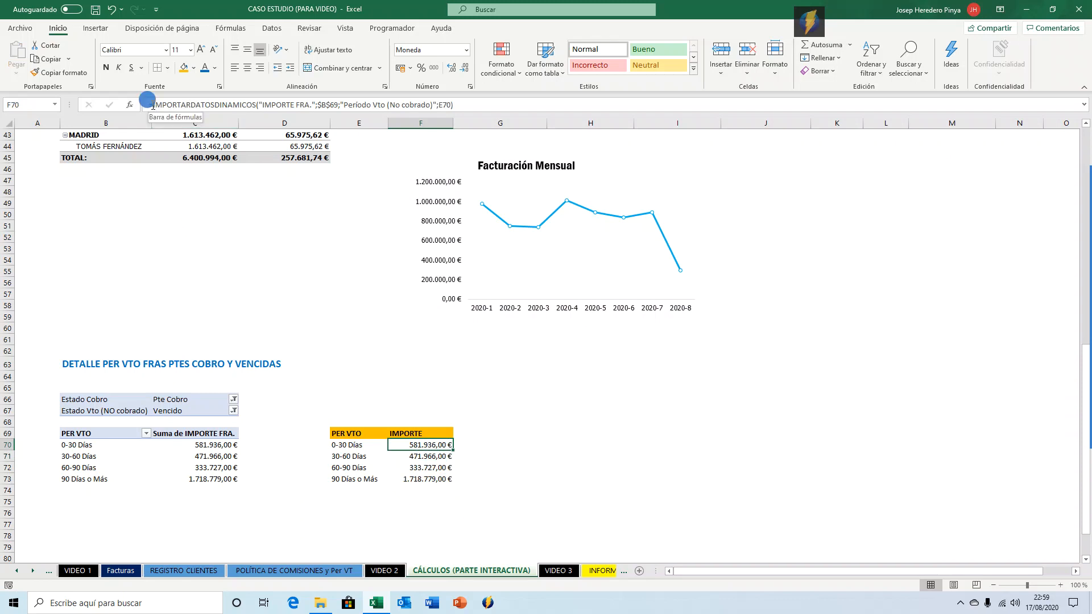
Wrap the F70 GETPIVOTDATA formula in SI.ERROR so it returns 0 on error.
left_click(157, 107)
type("SI.E")
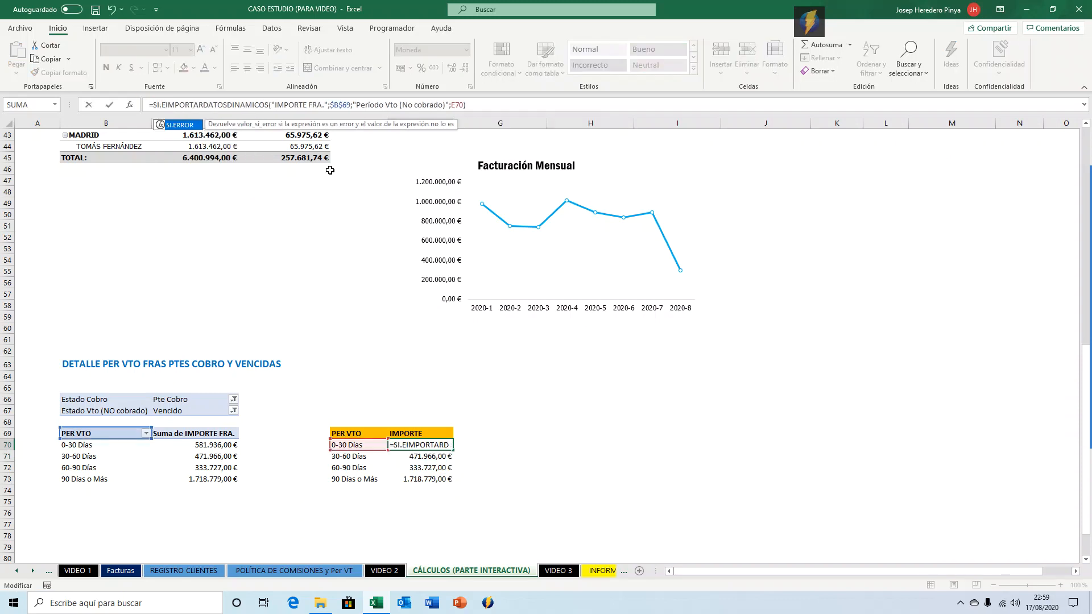
key("Tab")
left_click(520, 108)
type(";0)")
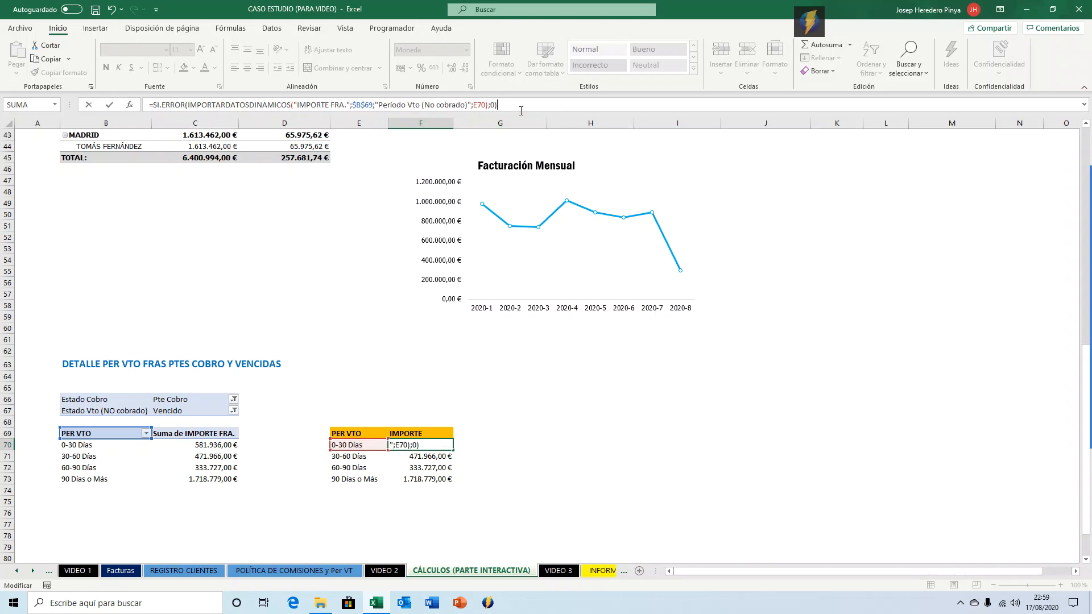
key("Return")
key("Up")
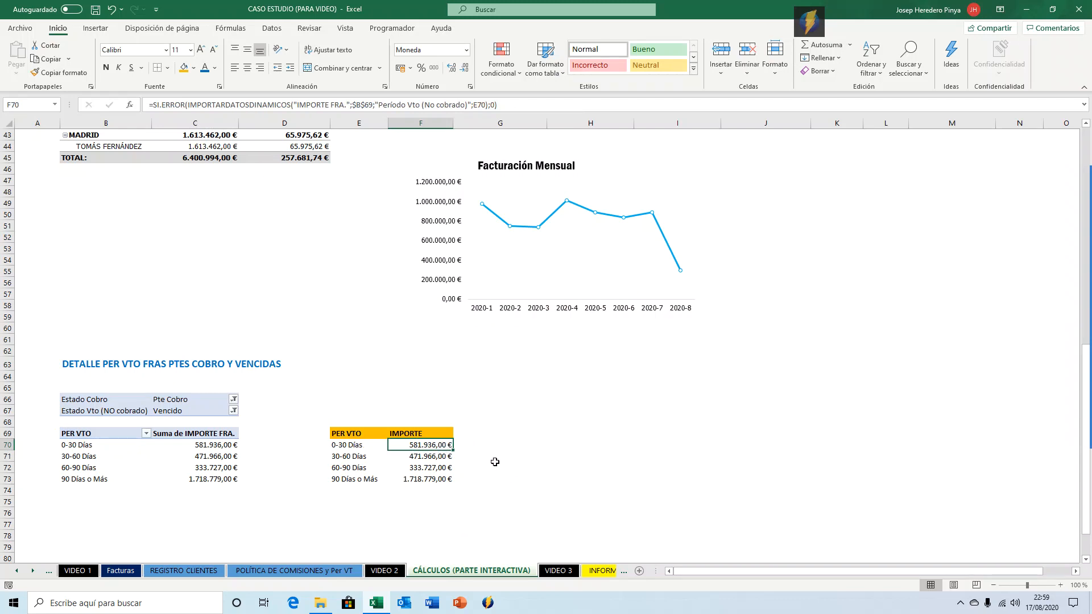
Fill the SI.ERROR-wrapped F70 formula down through F73.
double_click(453, 449)
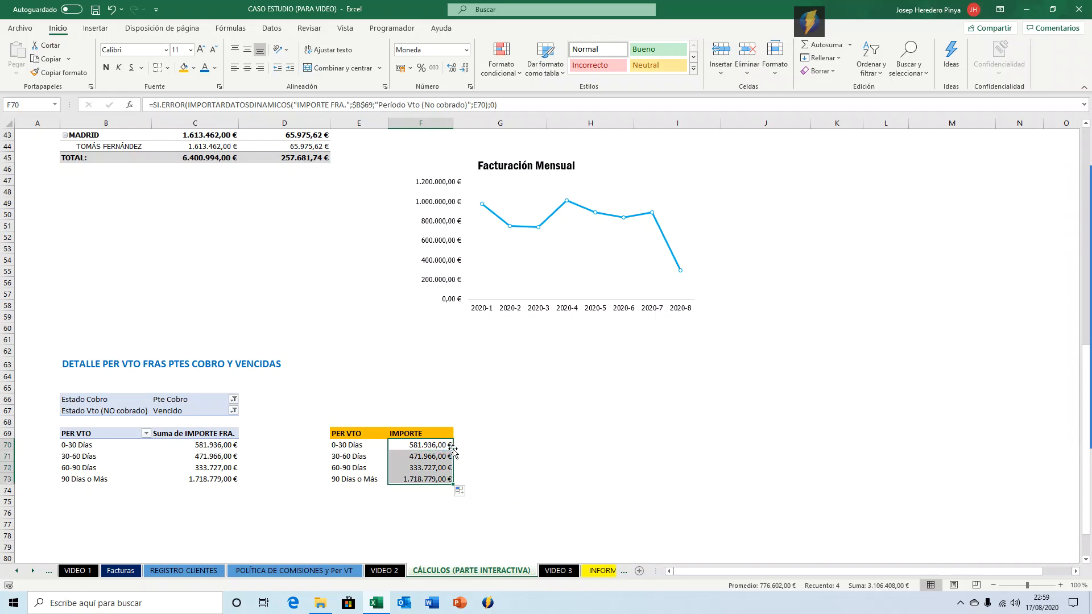
left_click(508, 458)
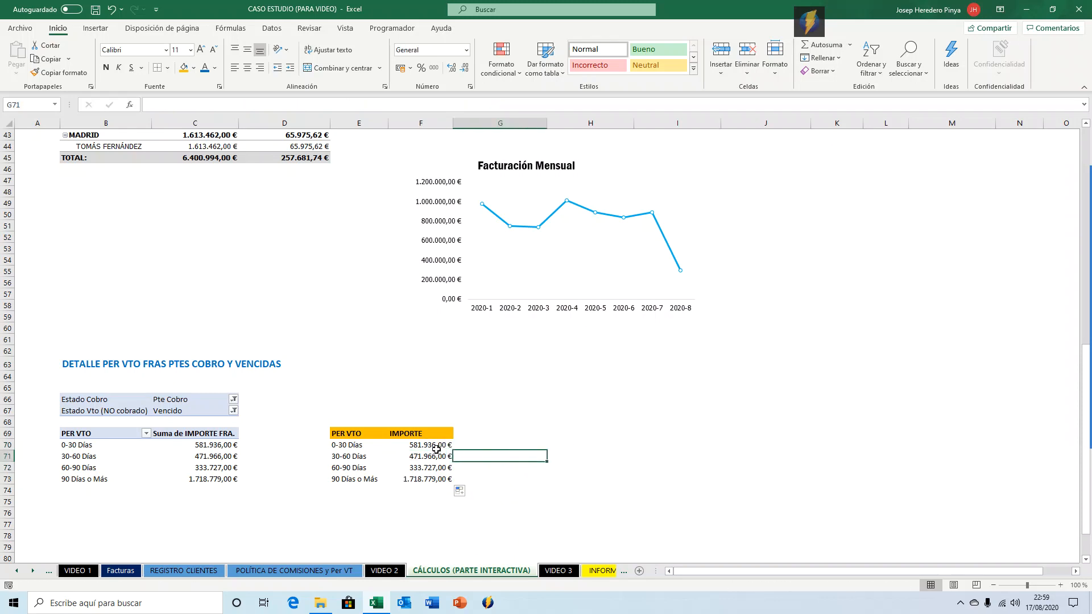
Insert a clustered column chart from the PER VTO / IMPORTE table in E69:F73 and move it beside the table.
left_click(349, 433)
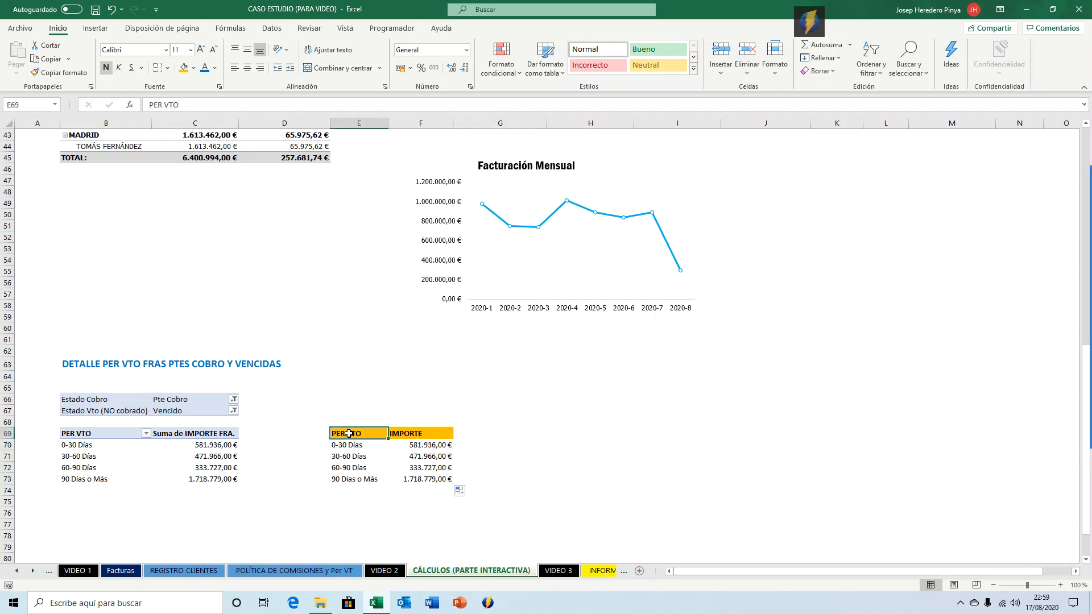
key("ctrl+a")
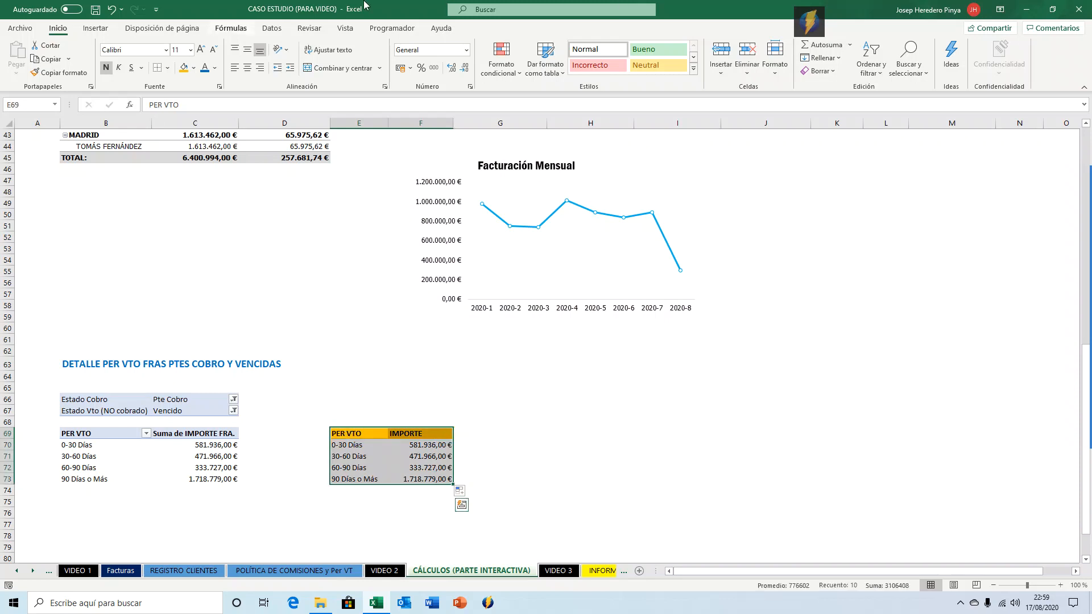
left_click(95, 28)
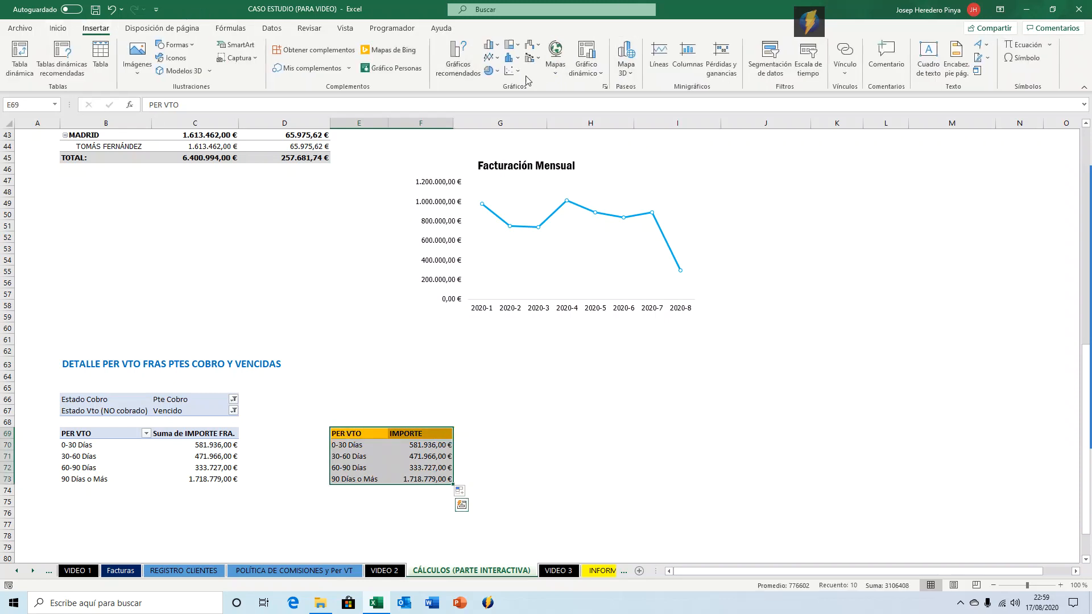
left_click(489, 45)
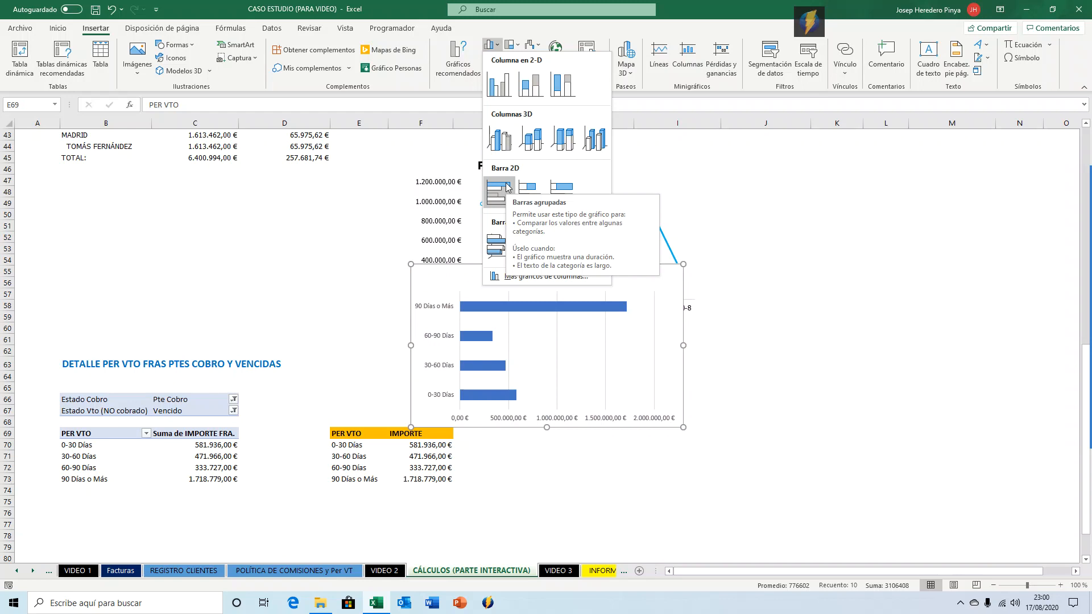
left_click(499, 91)
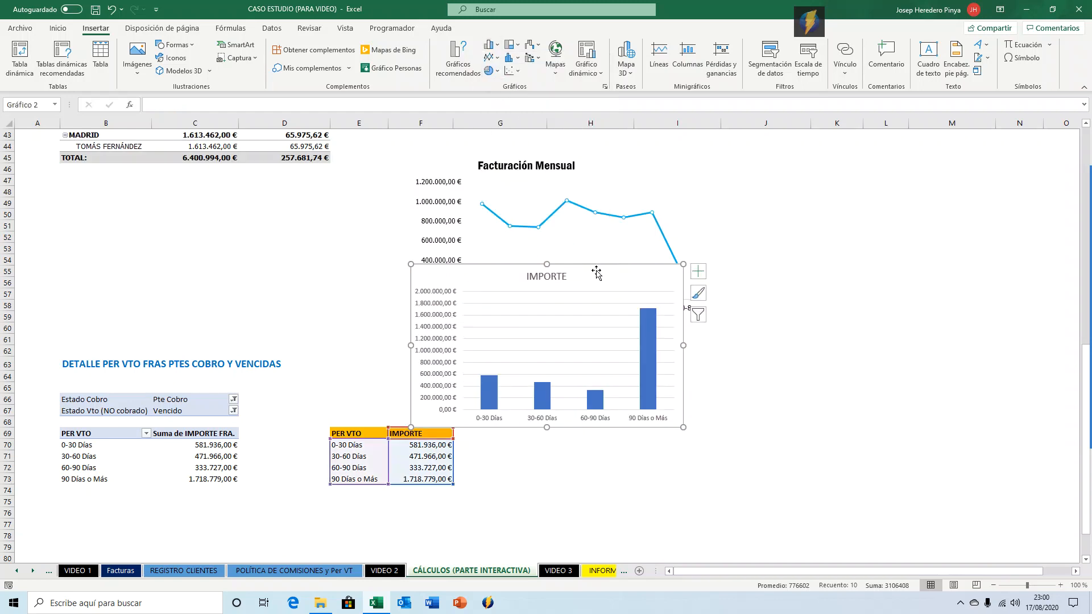
left_click_drag(612, 263, 679, 338)
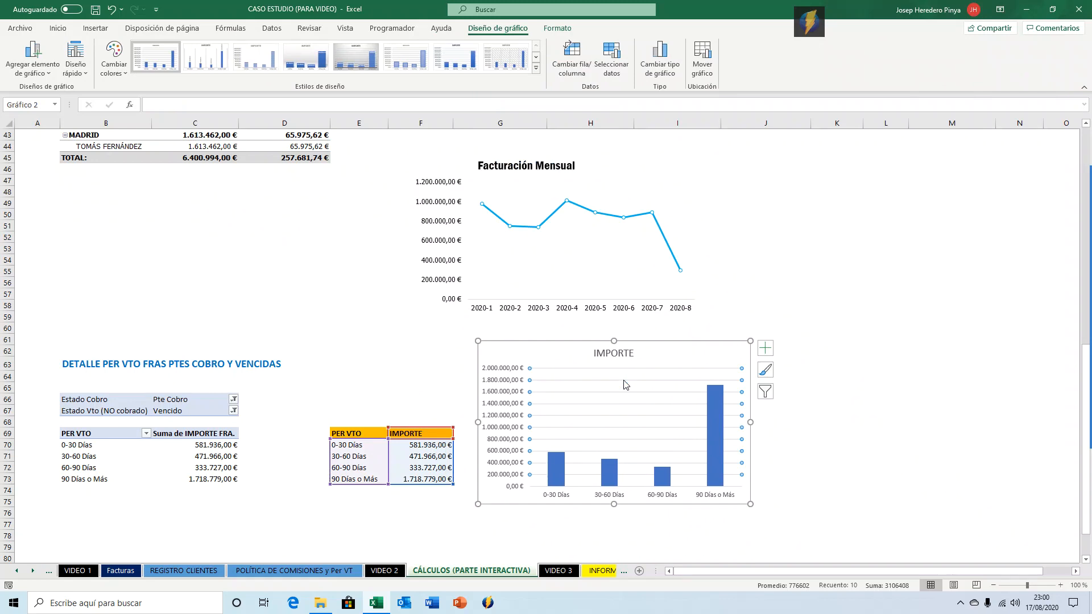
Set the font of the chart's vertical and horizontal axes to Tahoma.
left_click(492, 406)
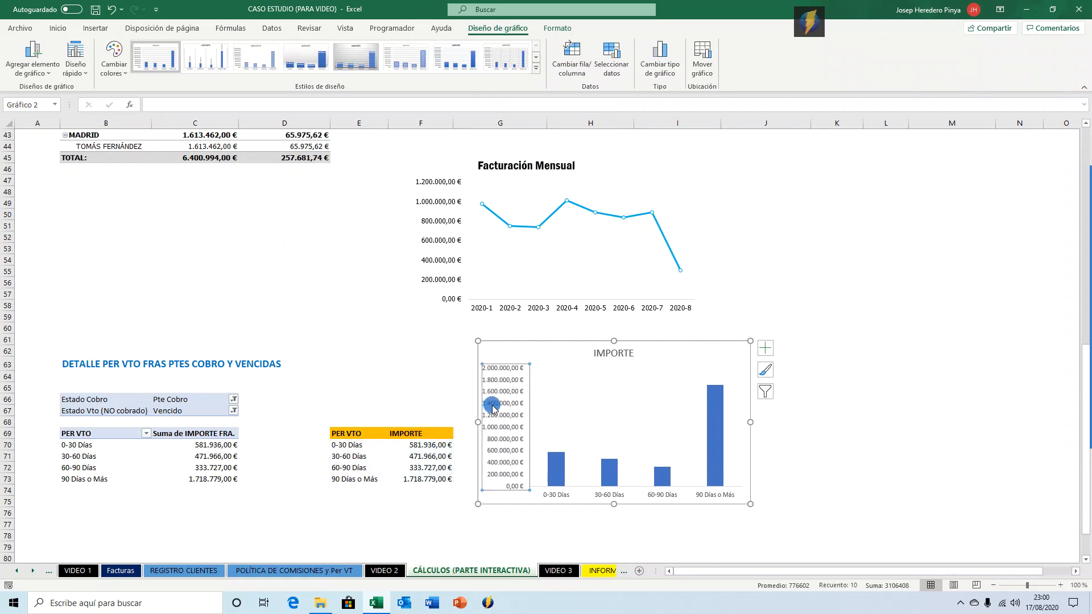
left_click(57, 28)
left_click(157, 50)
type("Tahoma")
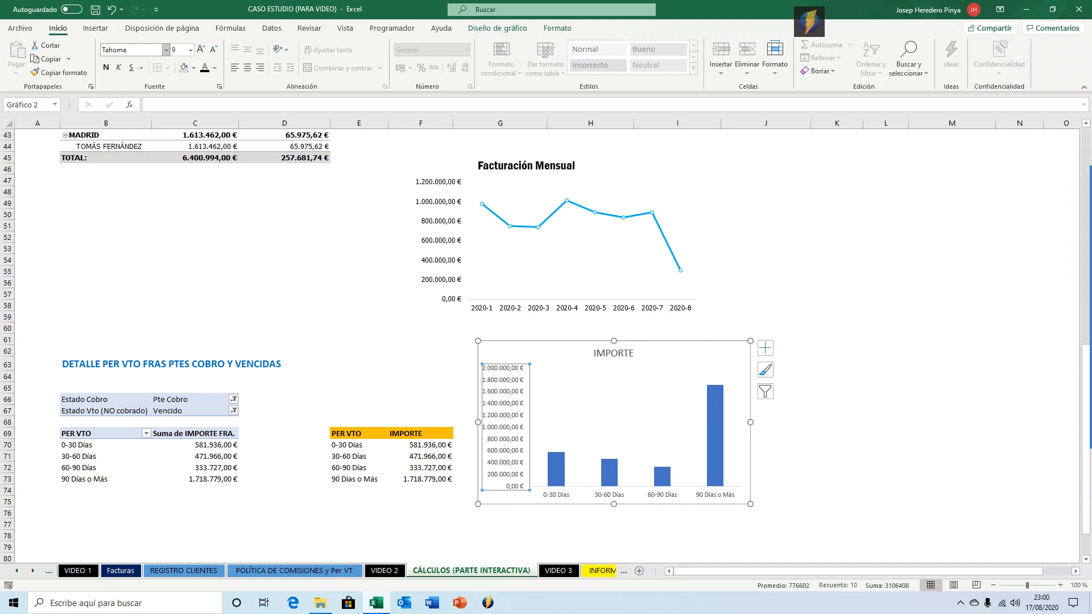
key("Return")
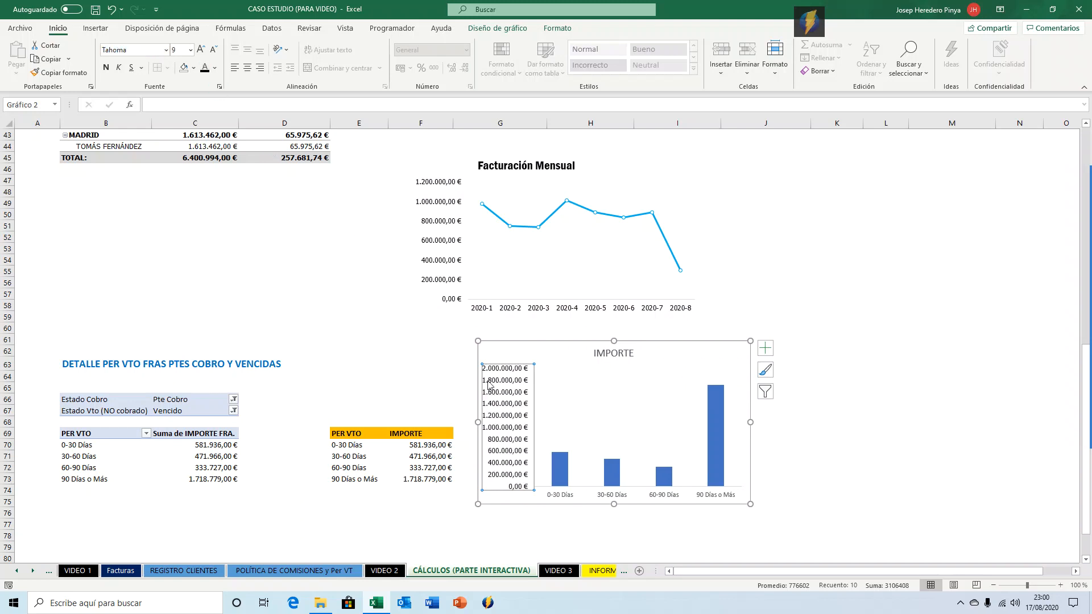
left_click(567, 494)
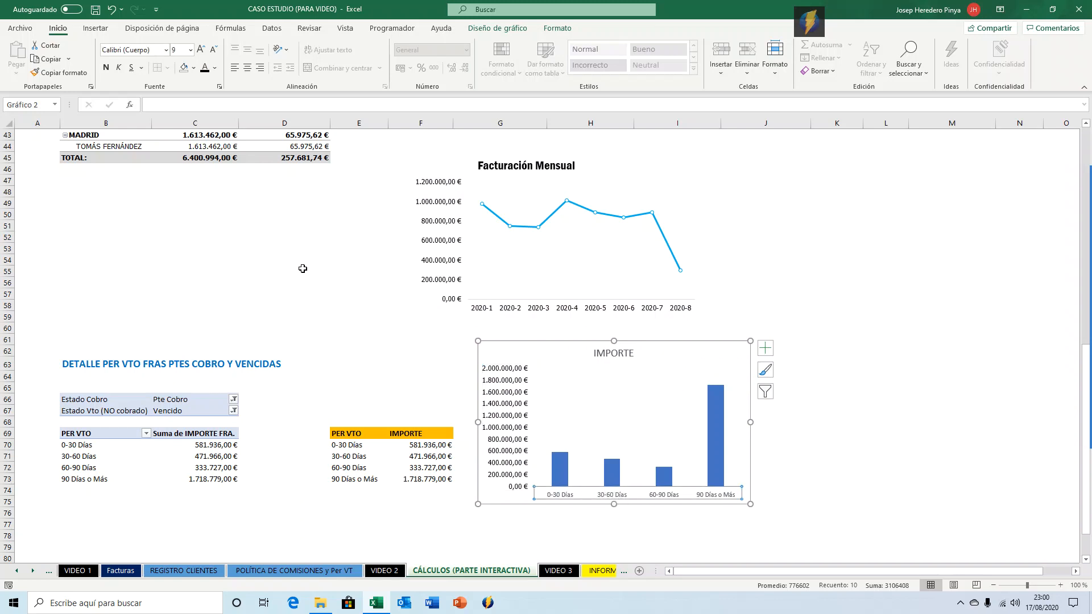
left_click(139, 50)
type("Tahoma")
key("Return")
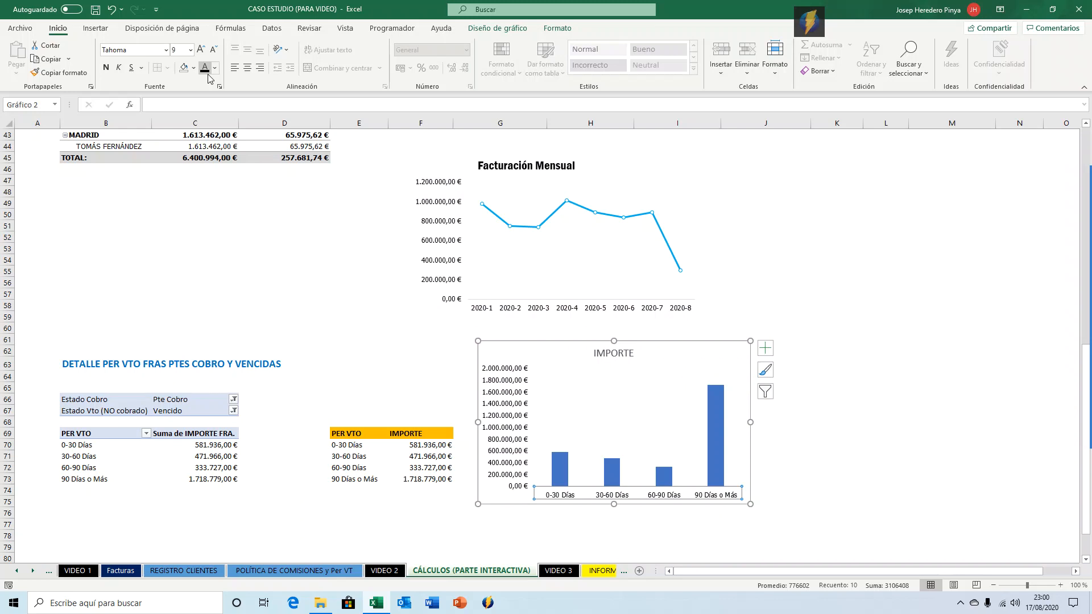
Fill the chart's columns with light blue and remove their outline.
mouse_move(1082, 350)
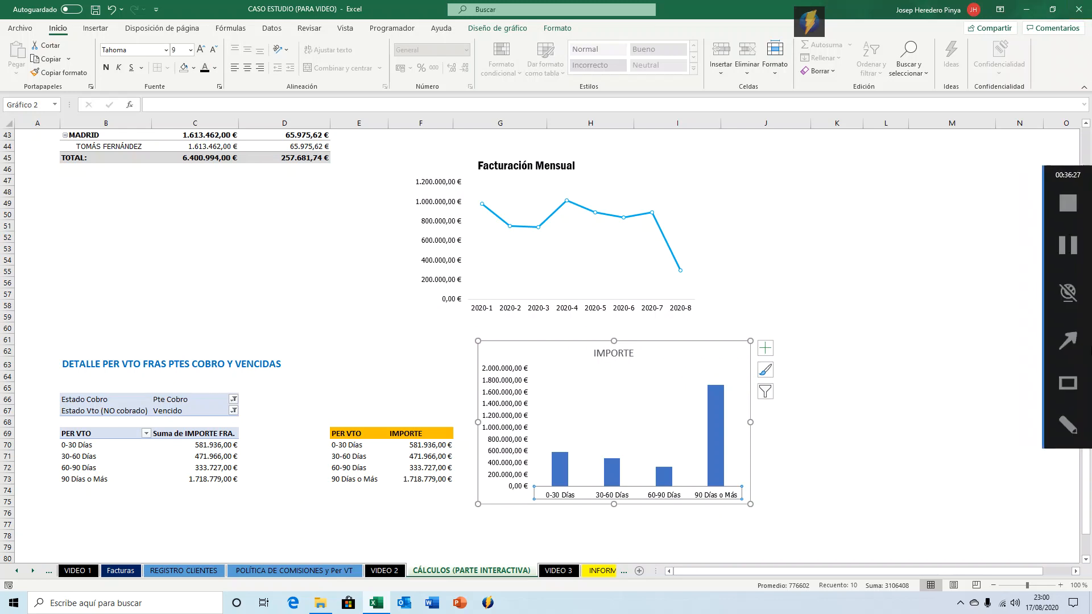
left_click(1074, 246)
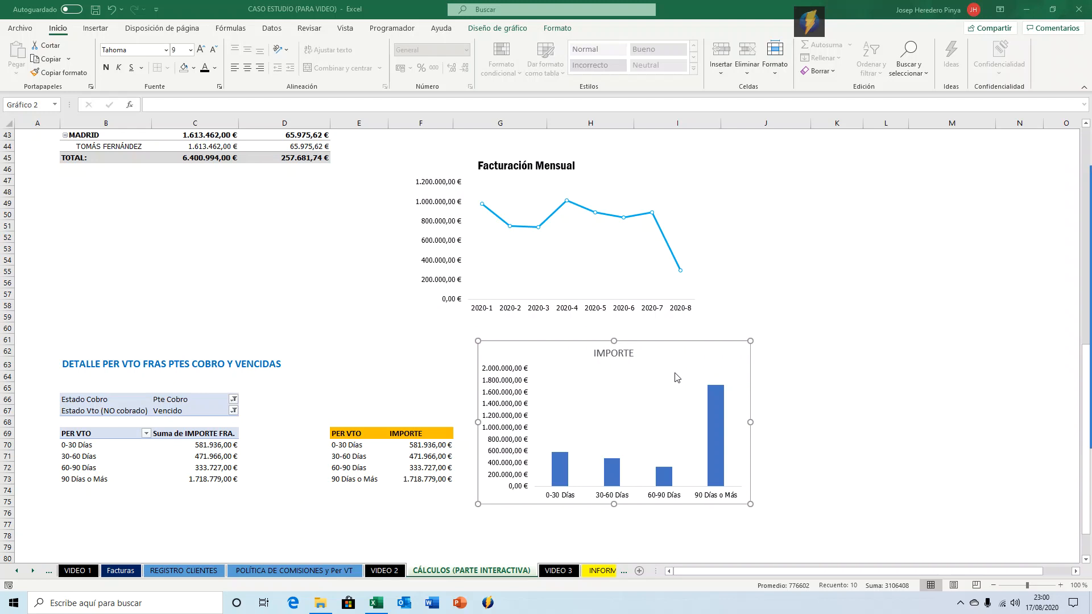
left_click(560, 469)
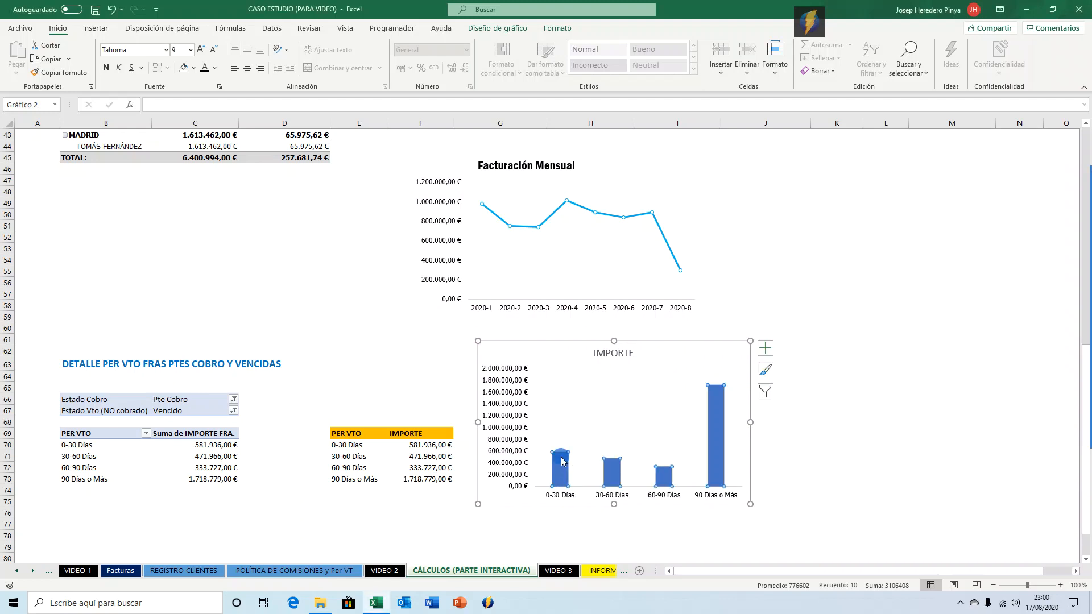
left_click(558, 28)
left_click(535, 44)
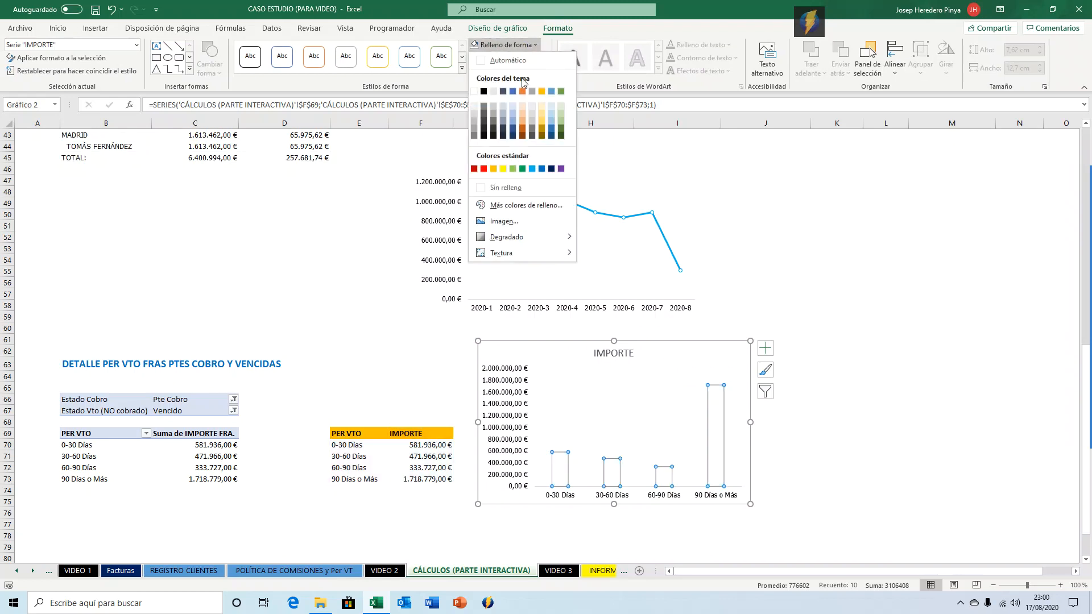
left_click(533, 169)
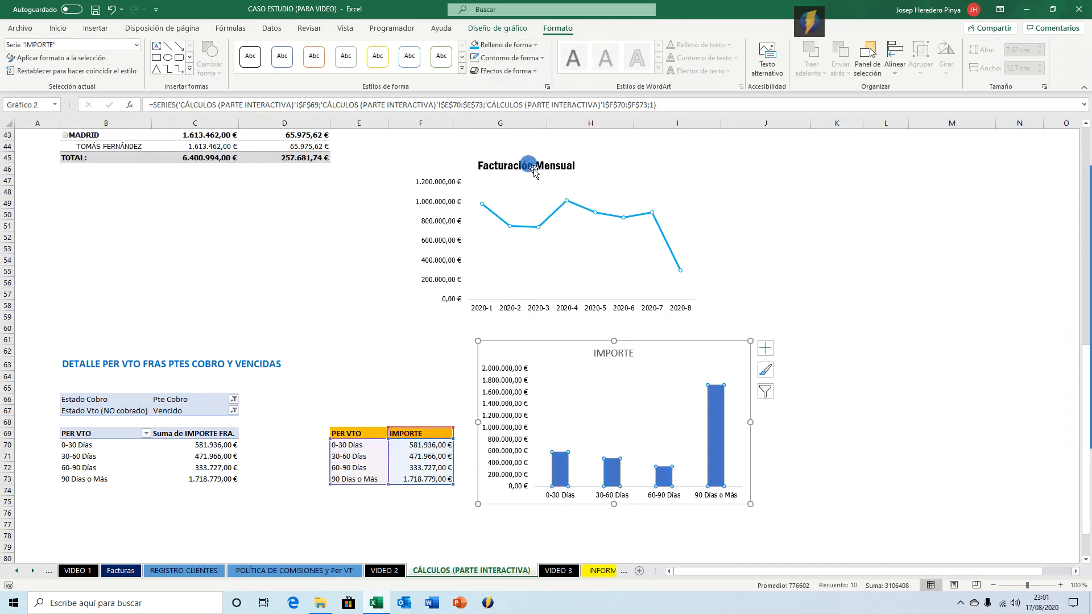
left_click(536, 57)
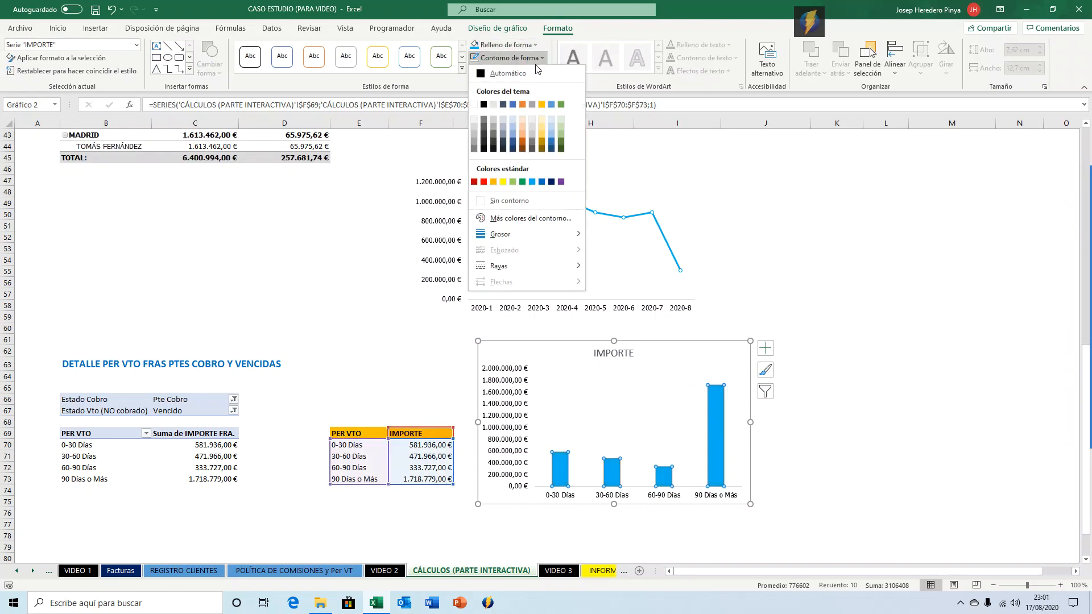
left_click(519, 203)
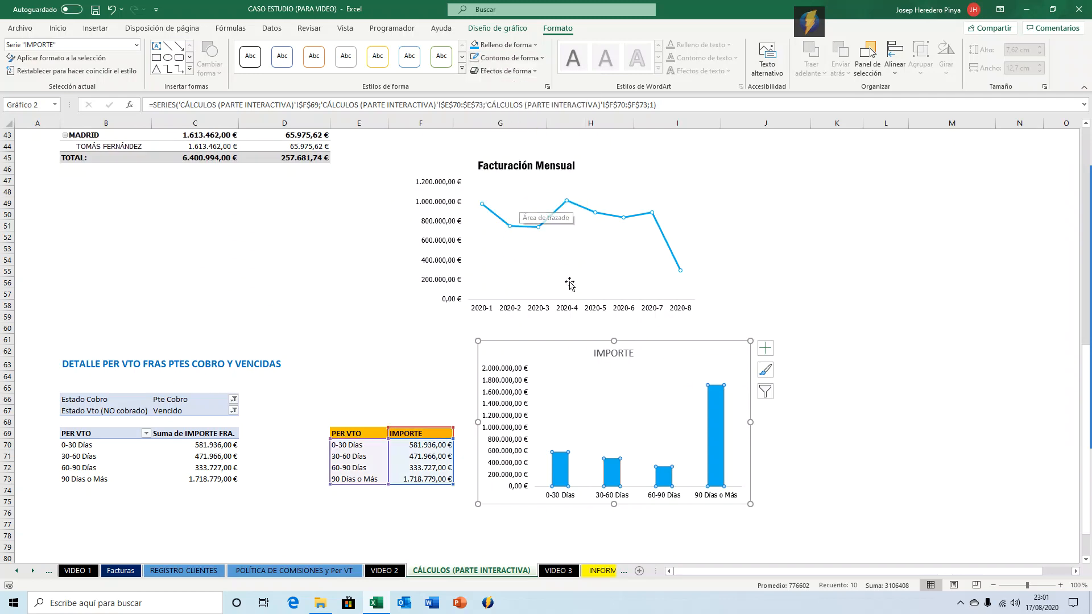
left_click(533, 73)
mouse_move(546, 123)
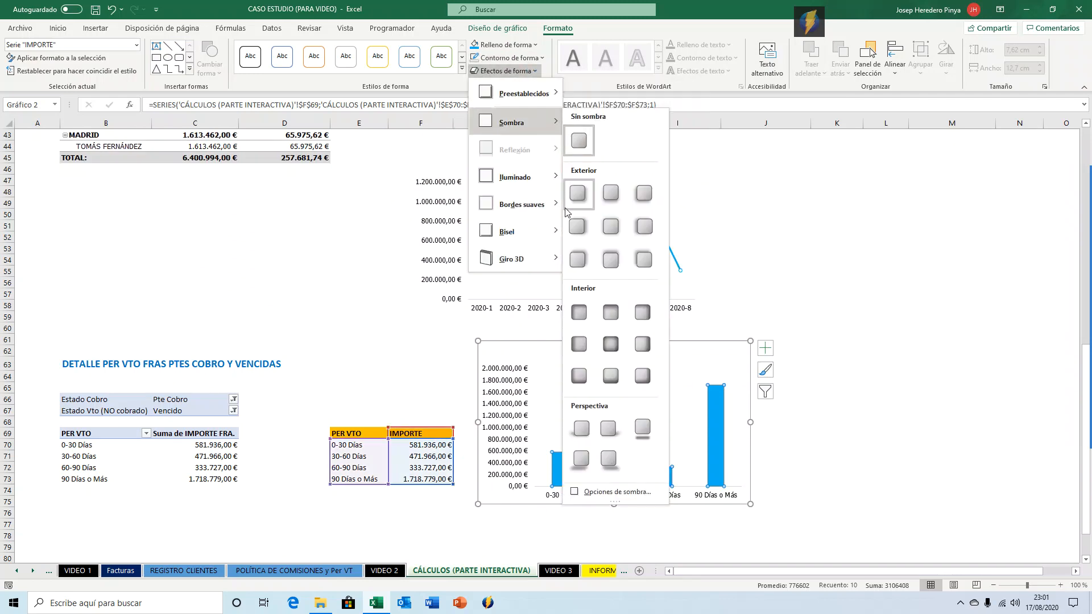
left_click(906, 233)
left_click(869, 282)
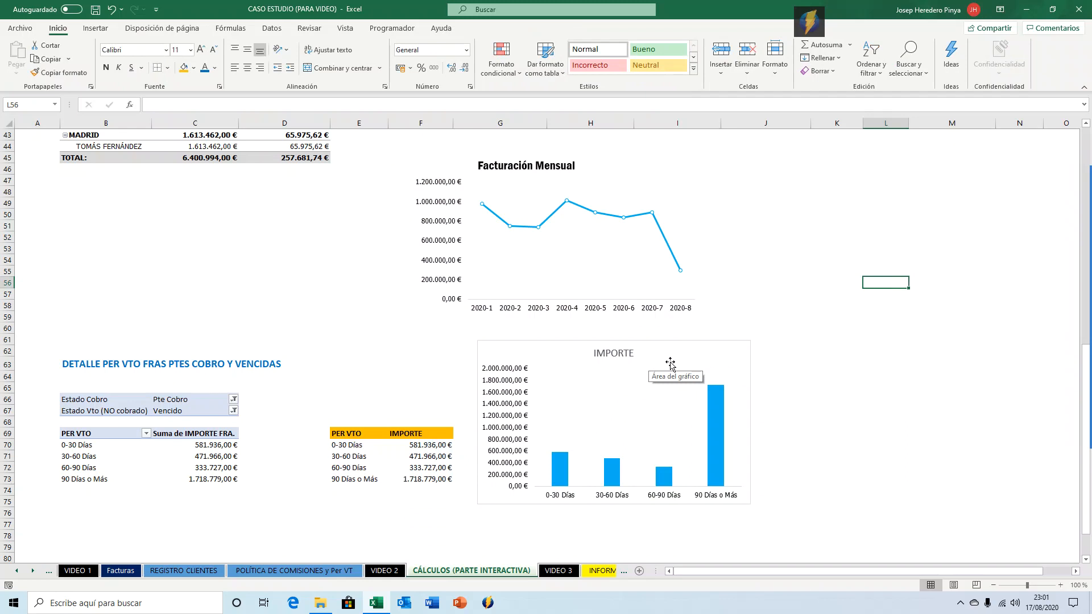
Delete the chart's vertical value axis.
left_click(514, 434)
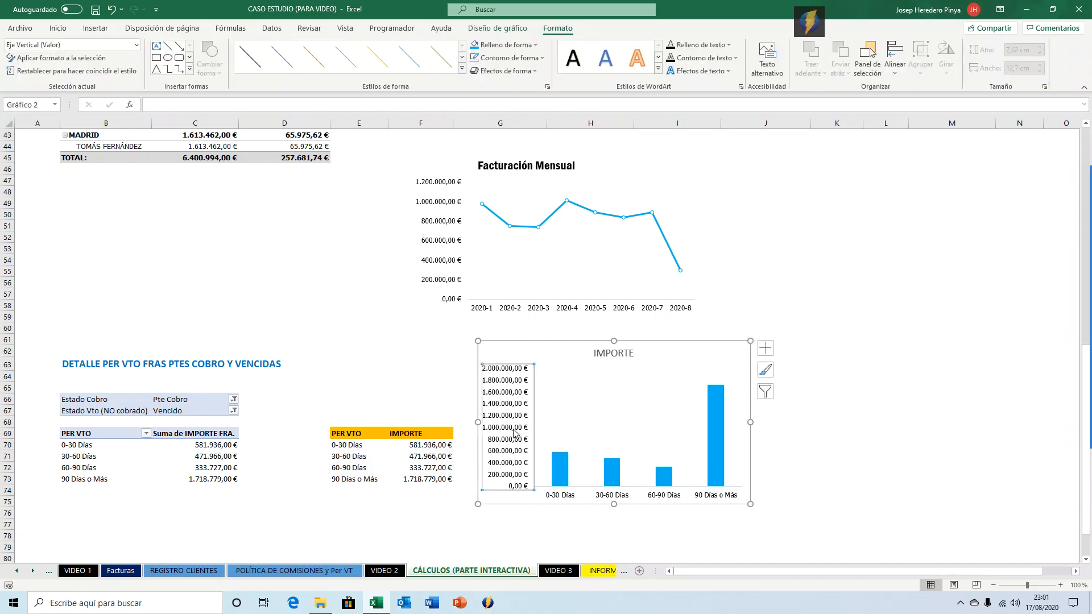
key("Delete")
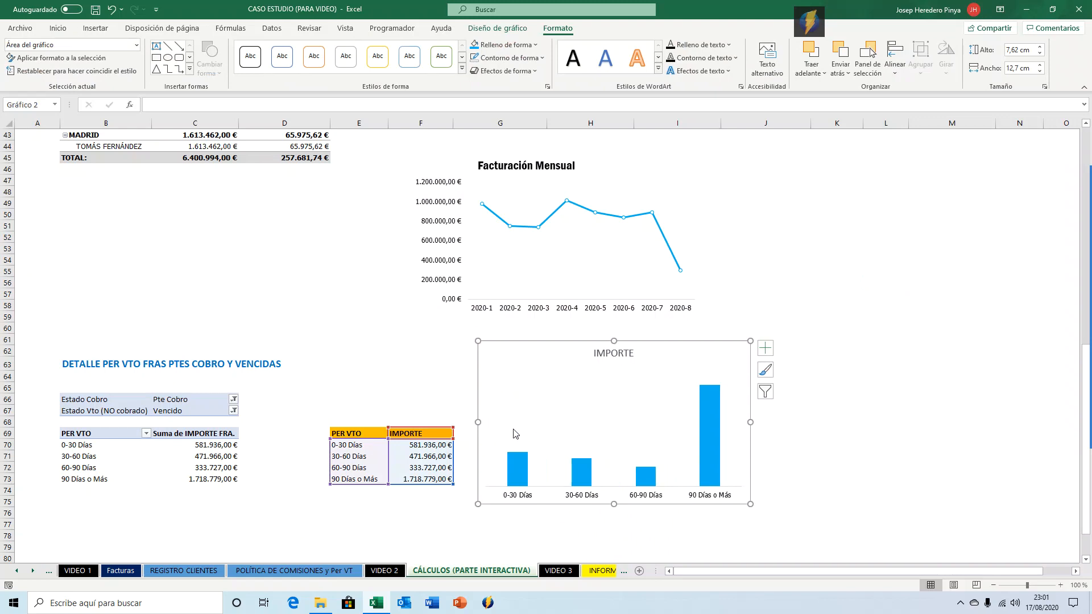
Add data labels to the chart's column series.
left_click(527, 473)
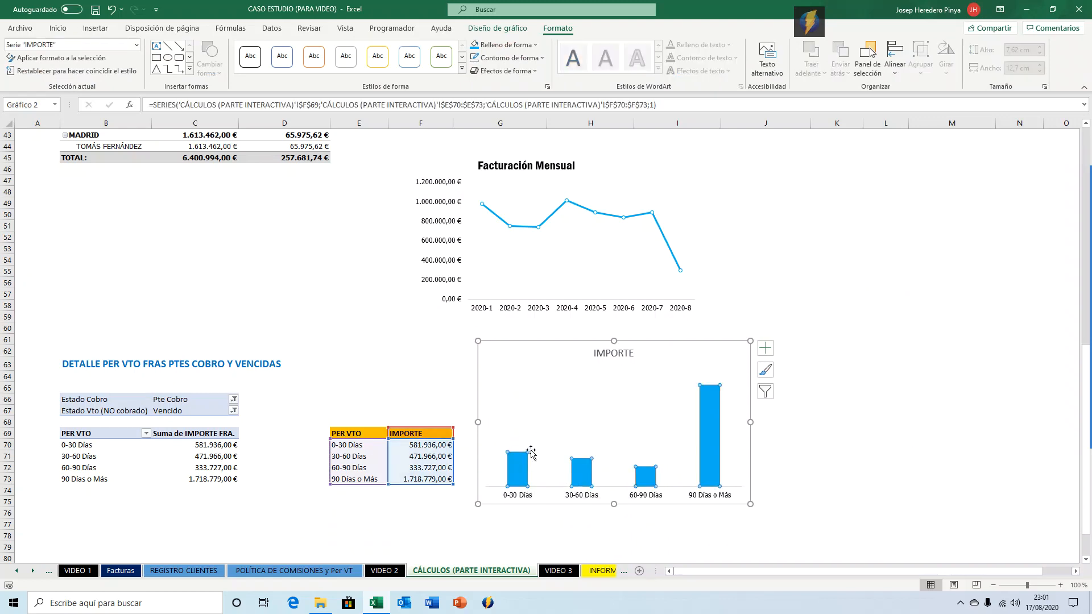
right_click(531, 451)
left_click(517, 464)
right_click(516, 470)
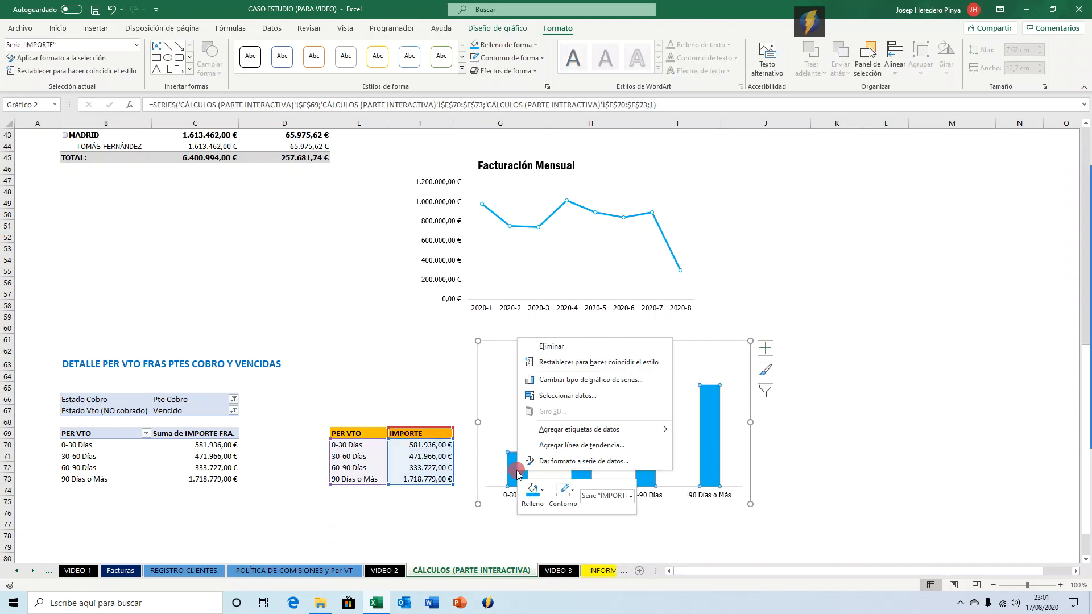
left_click(566, 431)
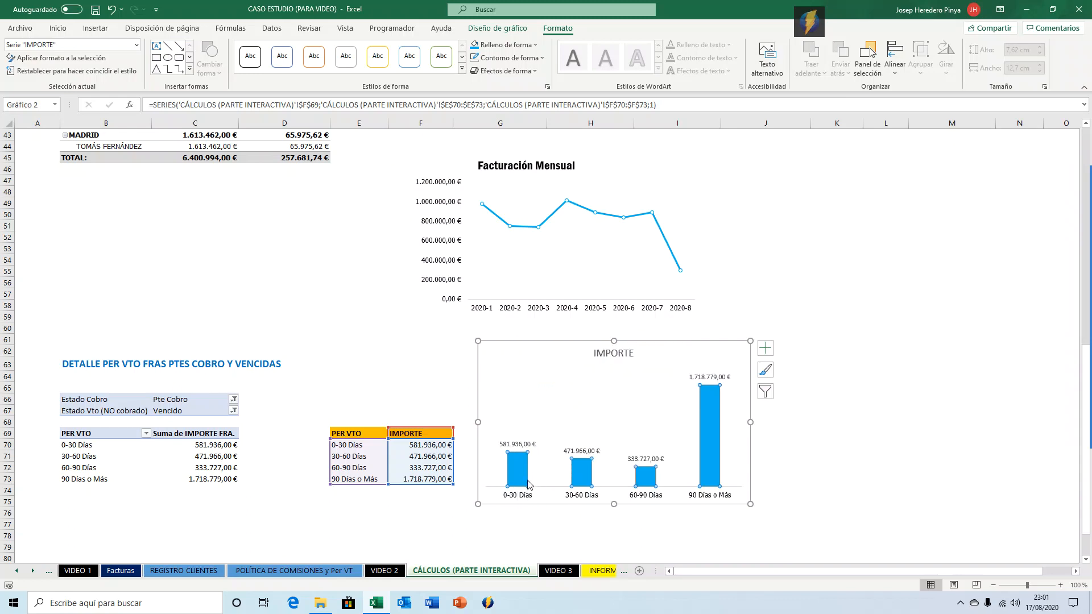
left_click(518, 444)
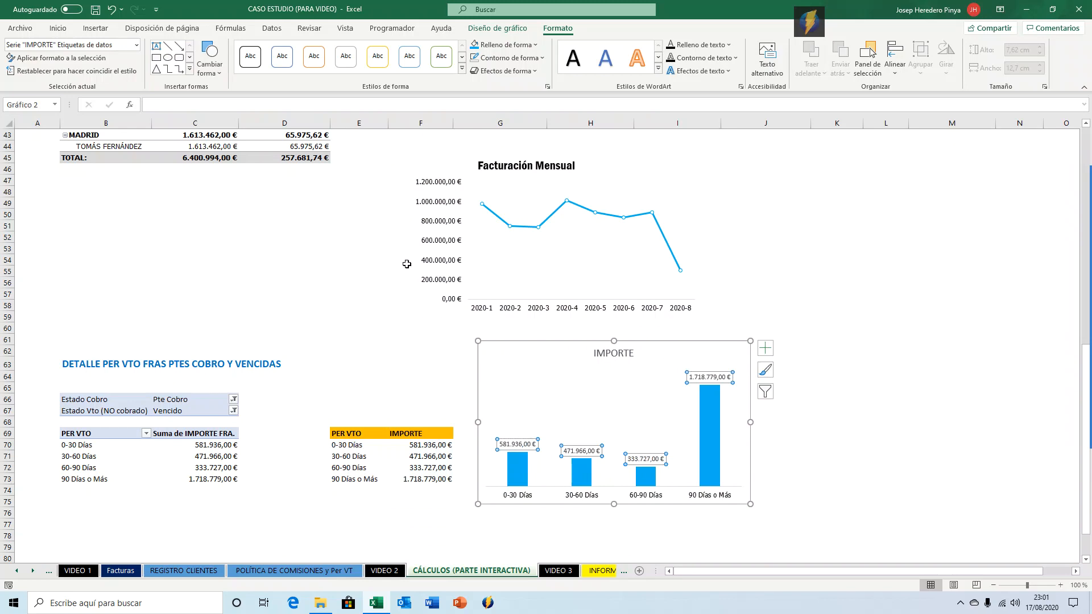
Set the data labels' font to Tahoma.
left_click(58, 28)
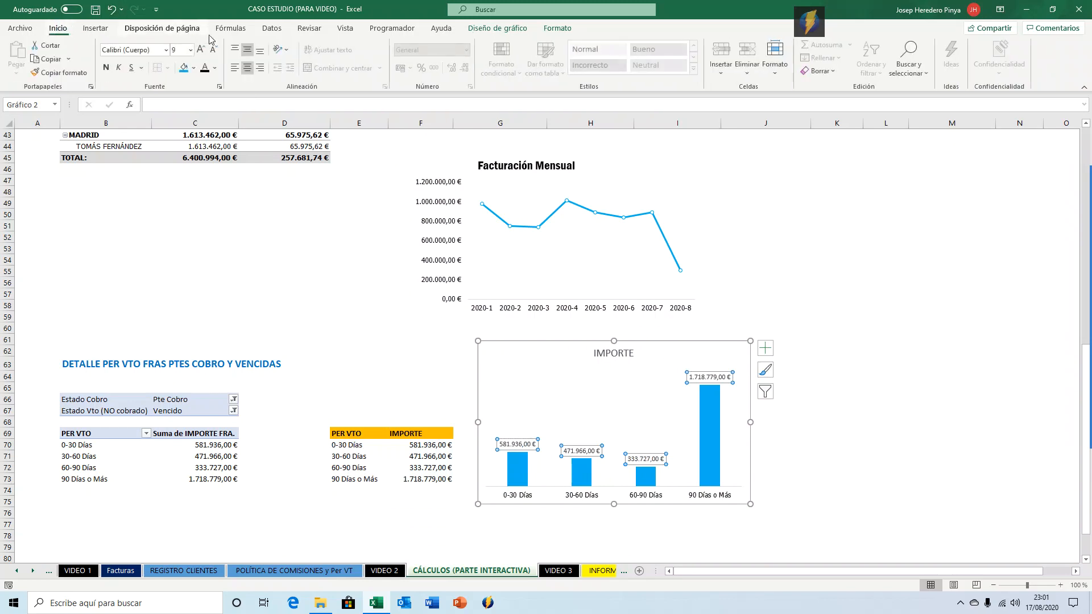
left_click(151, 48)
type("Tahoma")
key("Return")
left_click(201, 50)
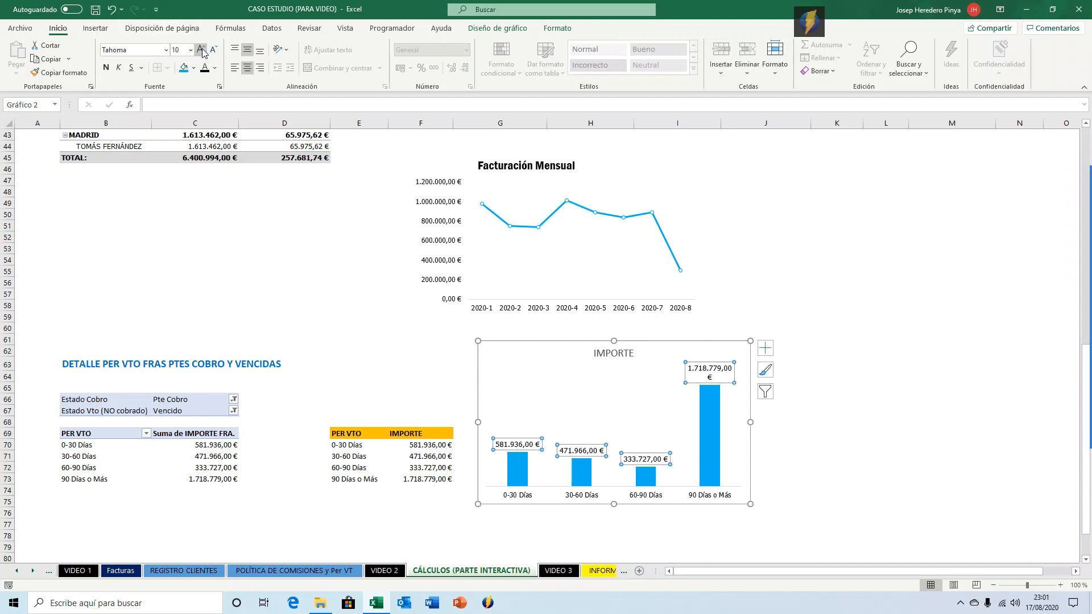
left_click(214, 50)
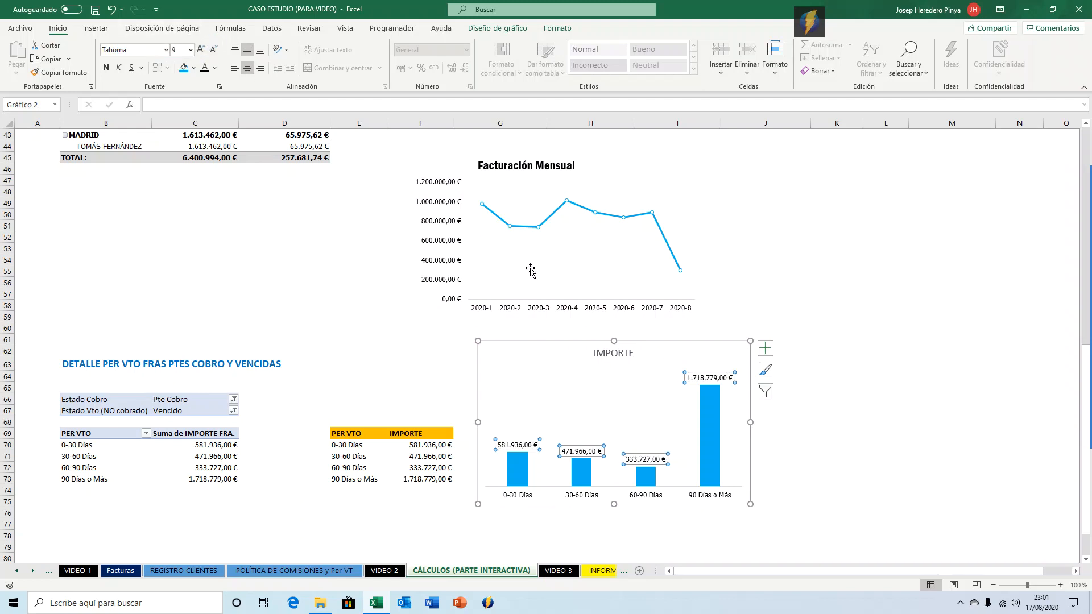
left_click(892, 268)
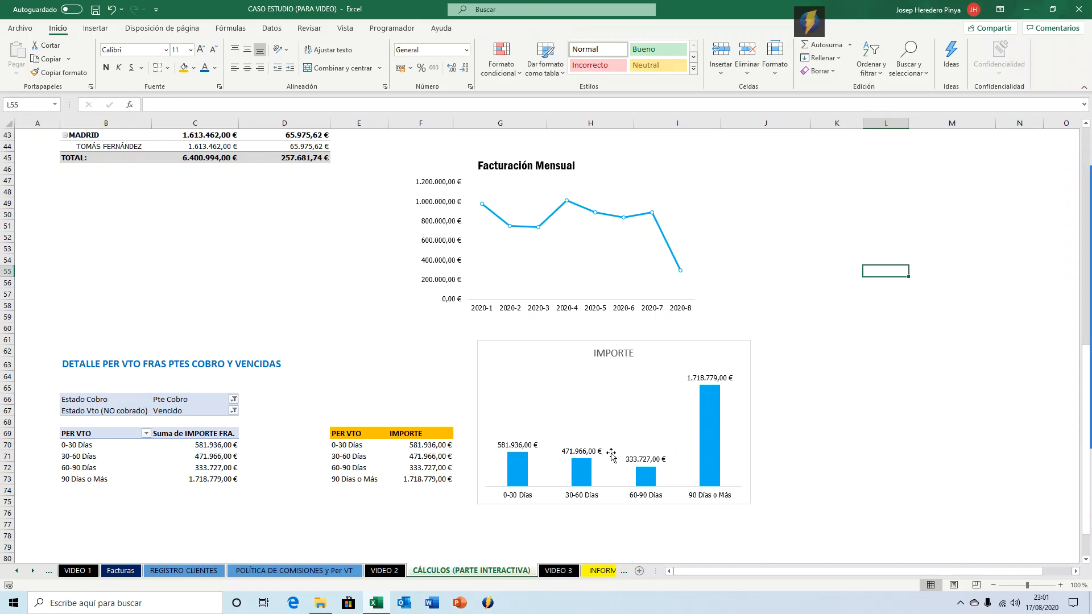
Rename the column chart's title to Detalle facturas vencidas y no cobradas.
scroll(525, 341, "up", 2)
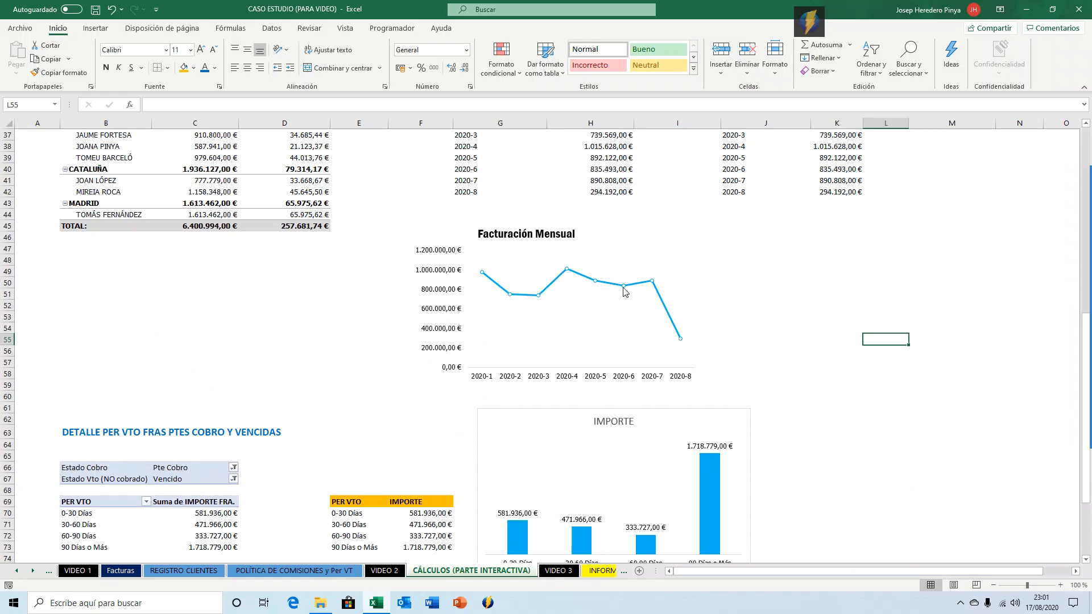
scroll(556, 322, "down", 1)
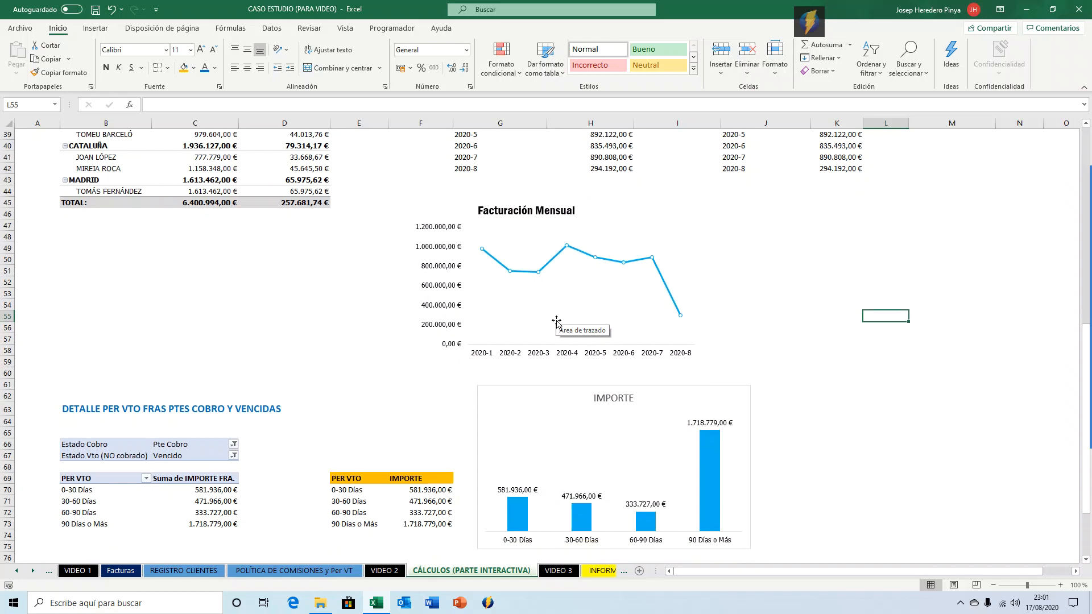
scroll(556, 322, "down", 1)
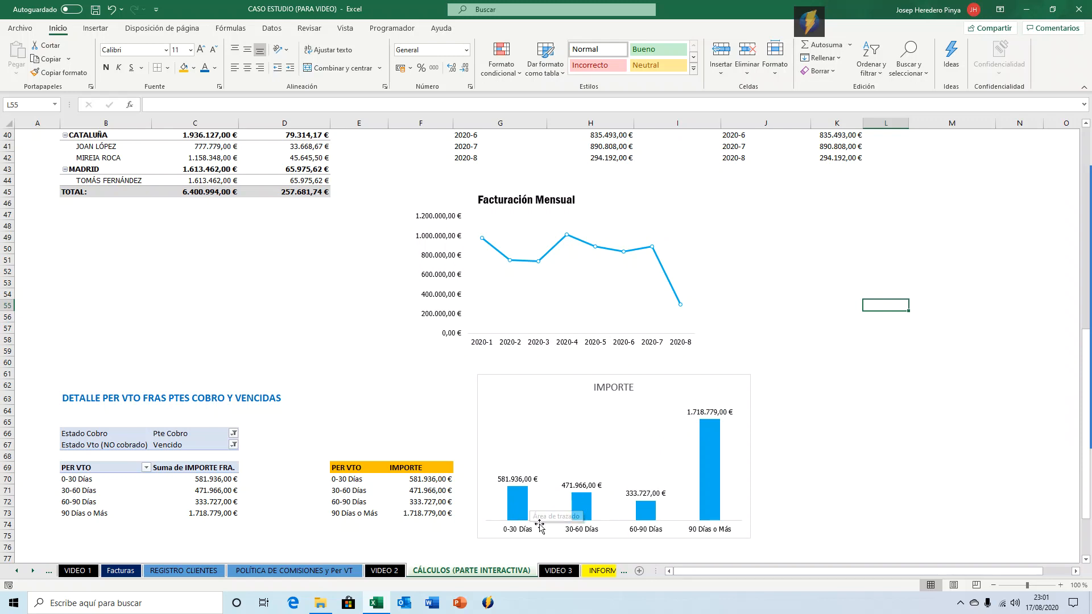
left_click(615, 383)
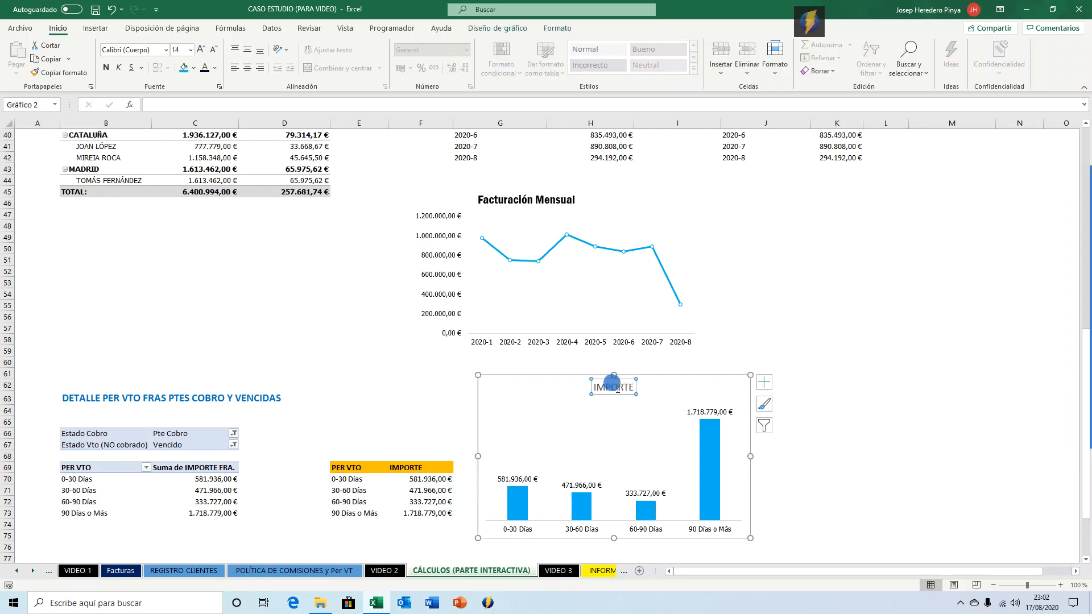
double_click(613, 389)
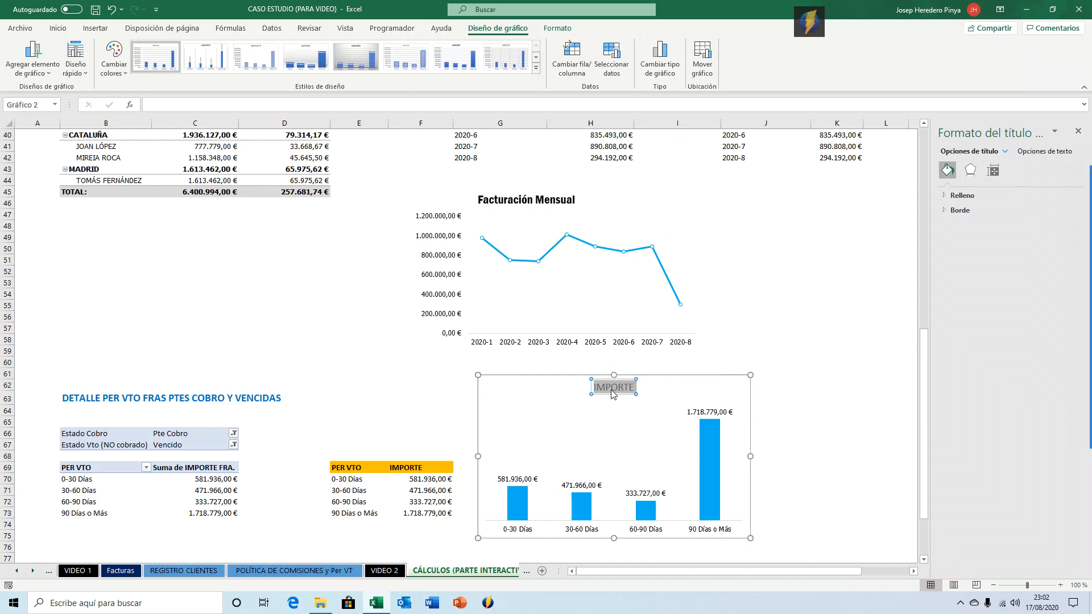
type("Per")
key("BackSpace")
key("BackSpace")
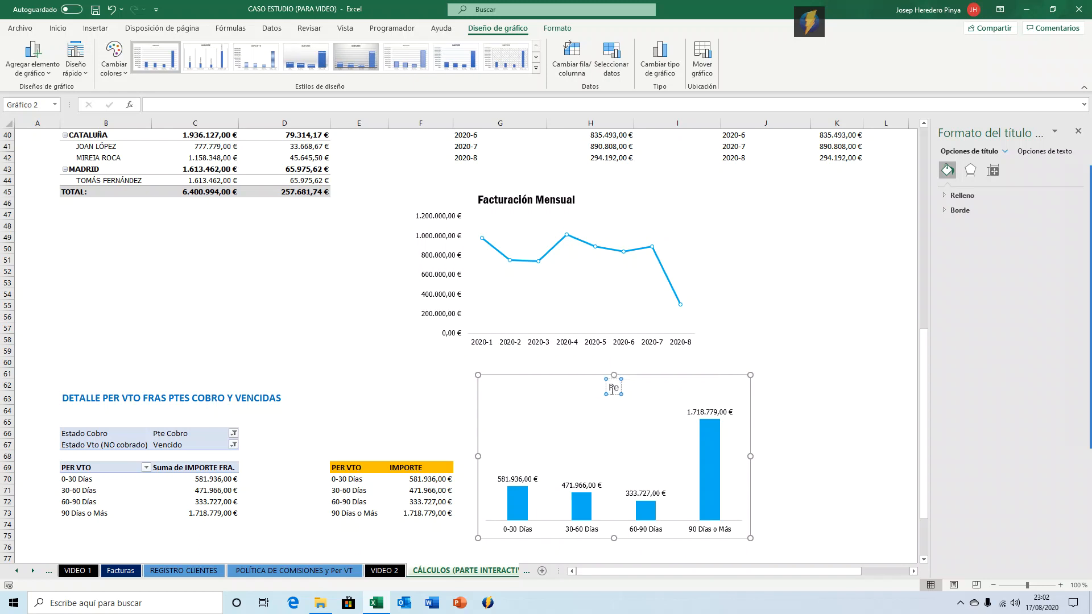
key("BackSpace")
type("Días")
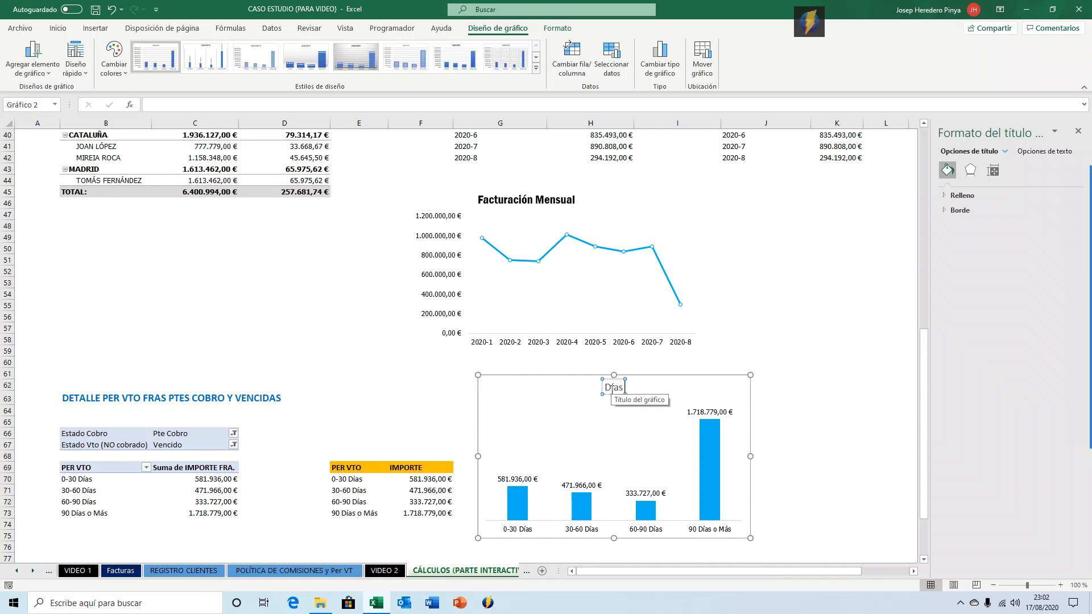
type(" VTO de las fact")
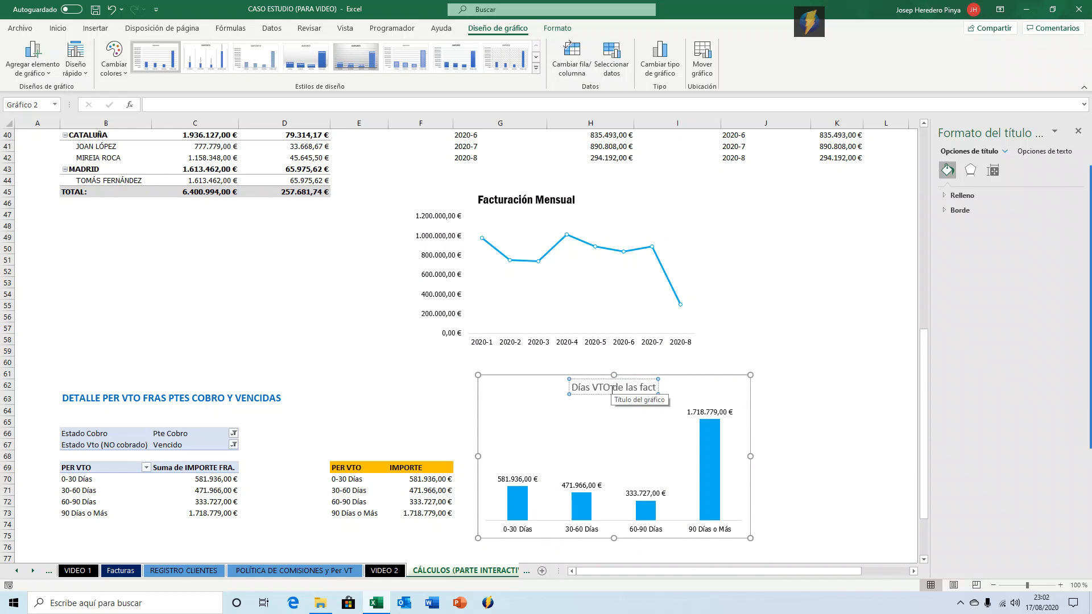
type("uras")
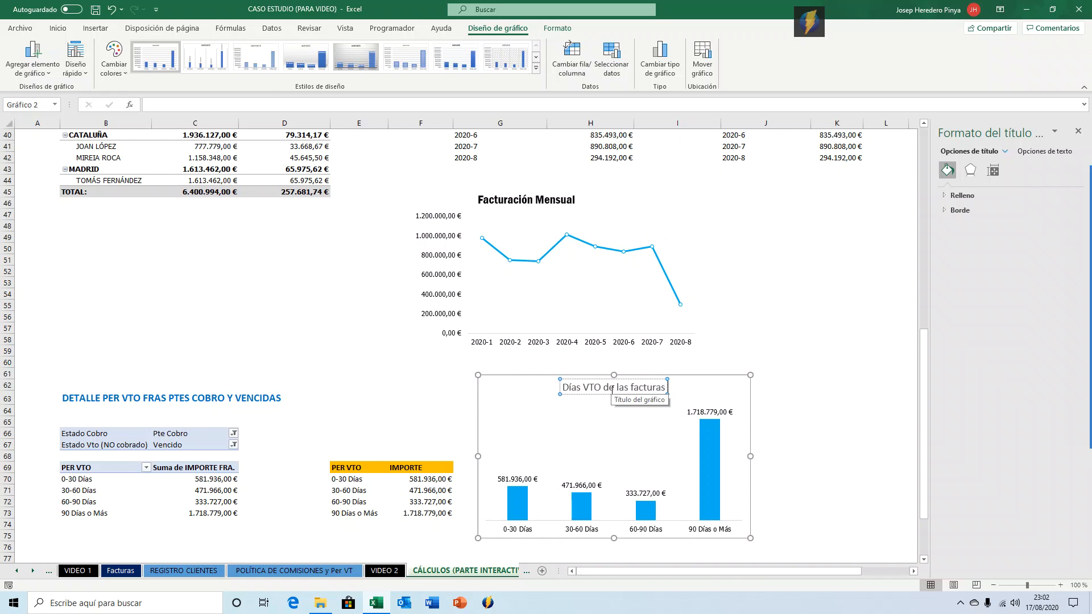
key("BackSpace")
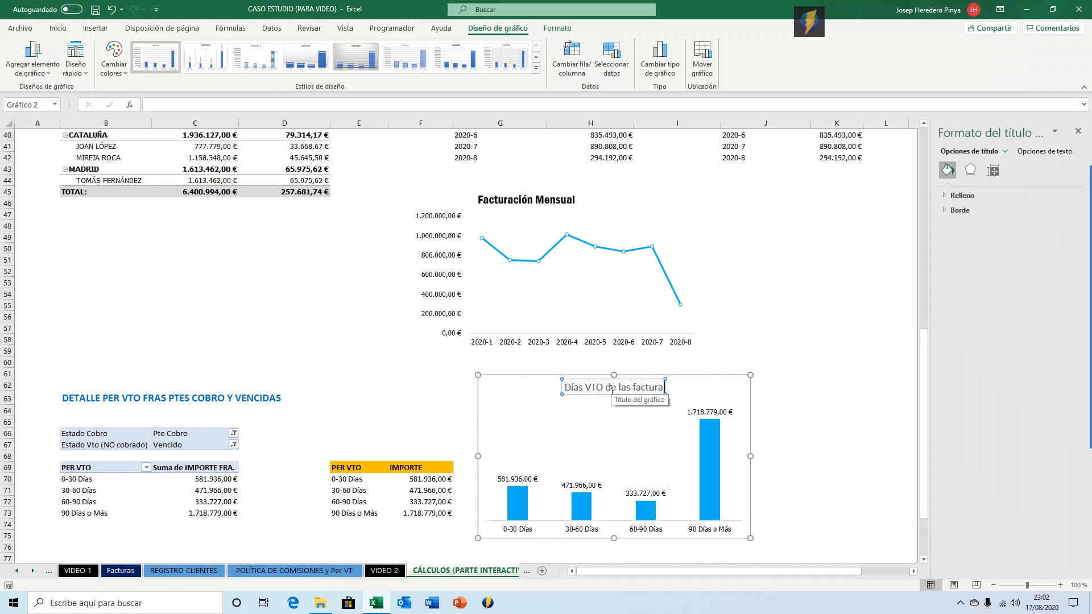
key("BackSpace")
key("BackSpace")
key("BackSpace")
key("BackSpace")
key("BackSpace")
key("BackSpace")
key("BackSpace")
key("BackSpace")
key("BackSpace")
key("BackSpace")
key("BackSpace")
key("BackSpace")
key("BackSpace")
key("BackSpace")
key("BackSpace")
key("BackSpace")
key("BackSpace")
key("BackSpace")
key("BackSpace")
key("BackSpace")
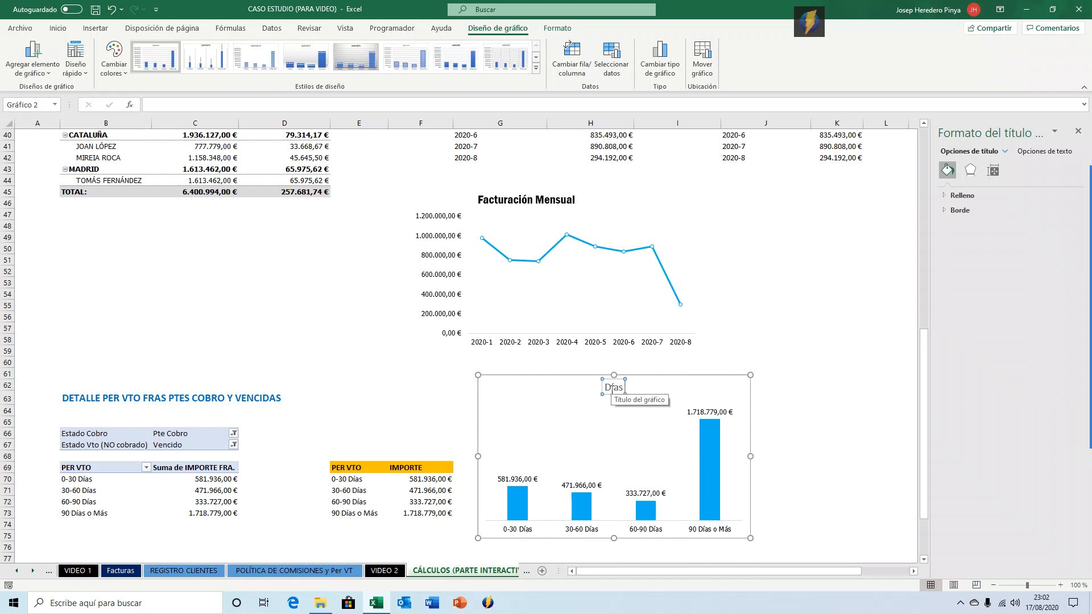
key("BackSpace")
key("BackSpace")
type("Detalle facturas vencidas y no co")
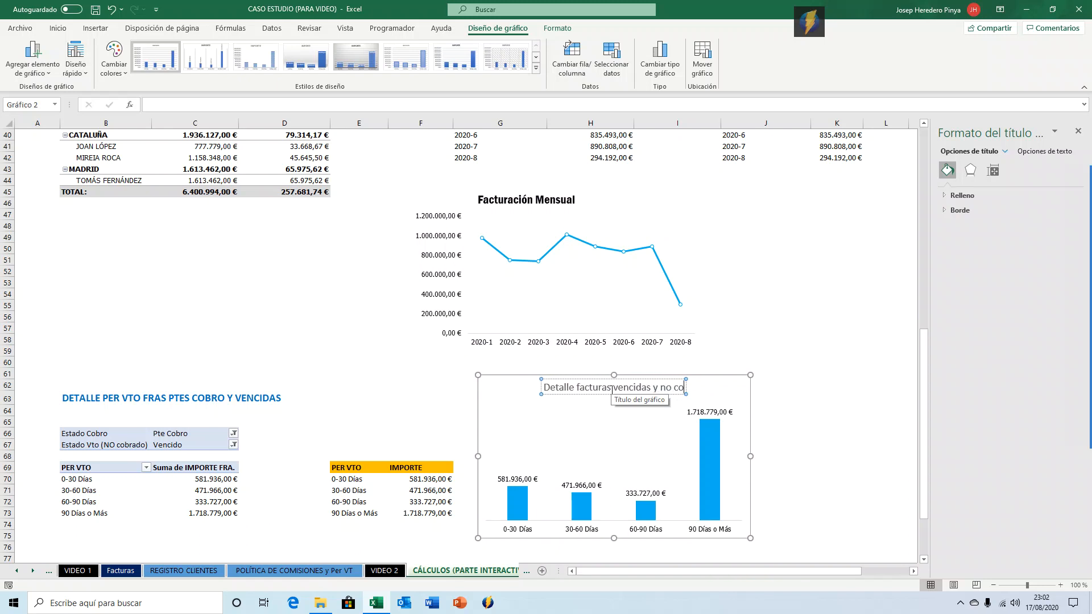
type("bradas")
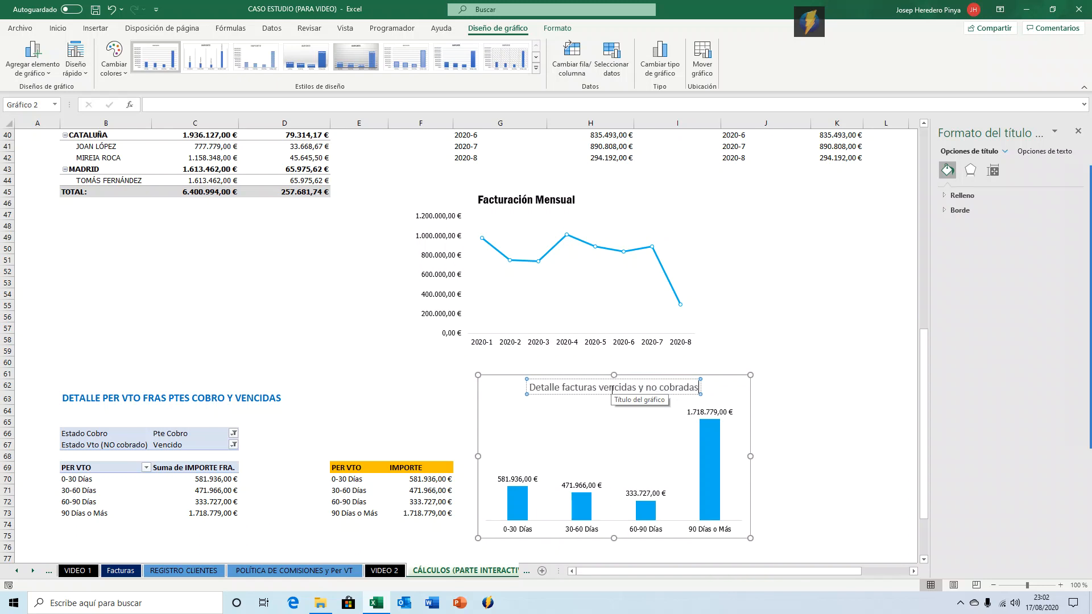
left_click(581, 396)
left_click(585, 387)
left_click(585, 389)
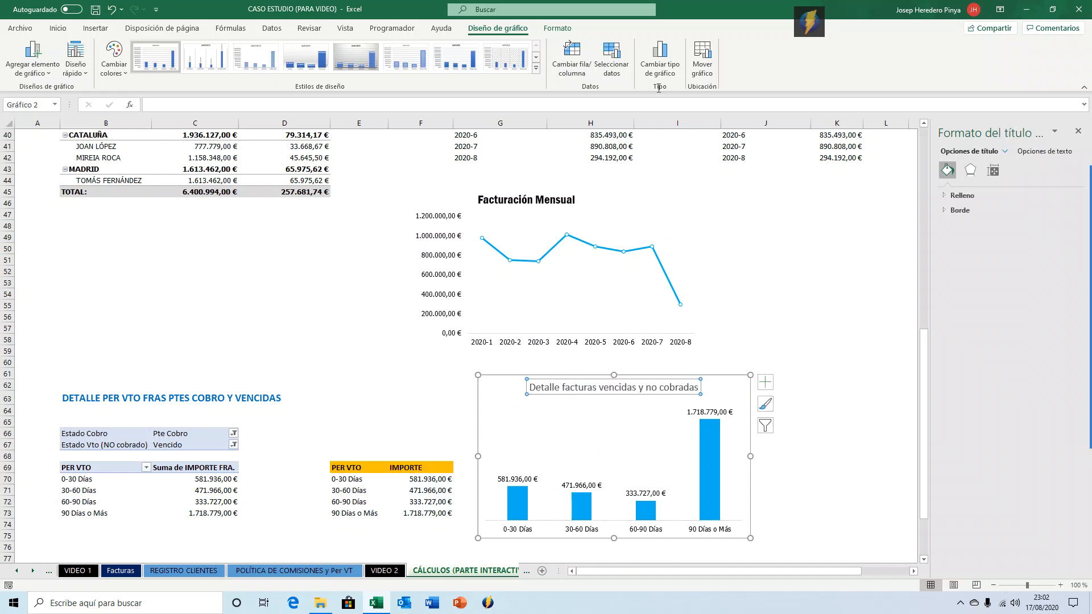
Set the chart title's font to Franklin Gothic Demi Cond.
left_click(57, 27)
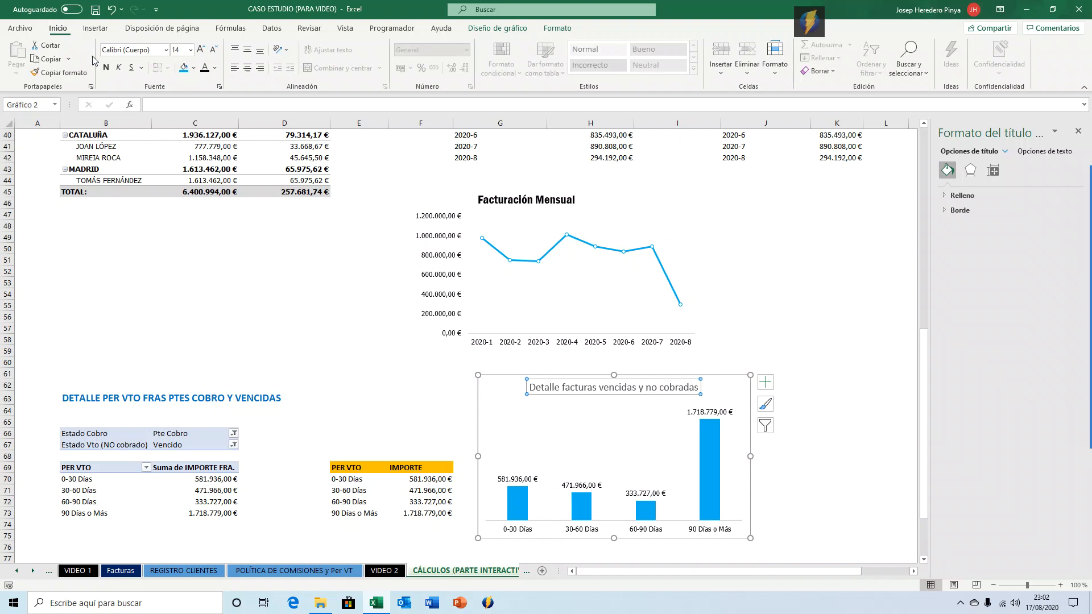
left_click(165, 50)
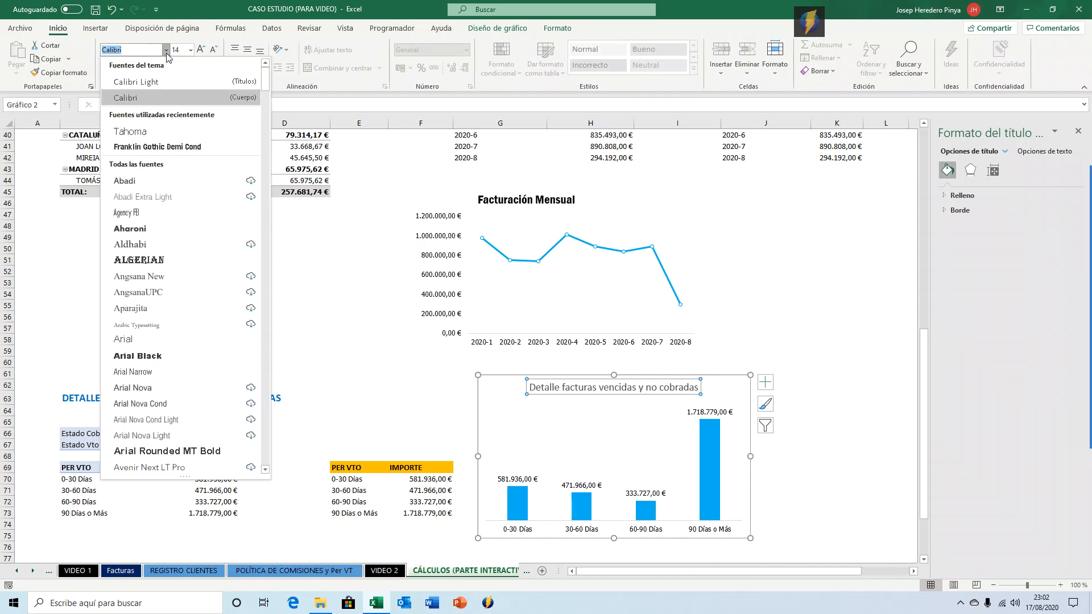
left_click(168, 147)
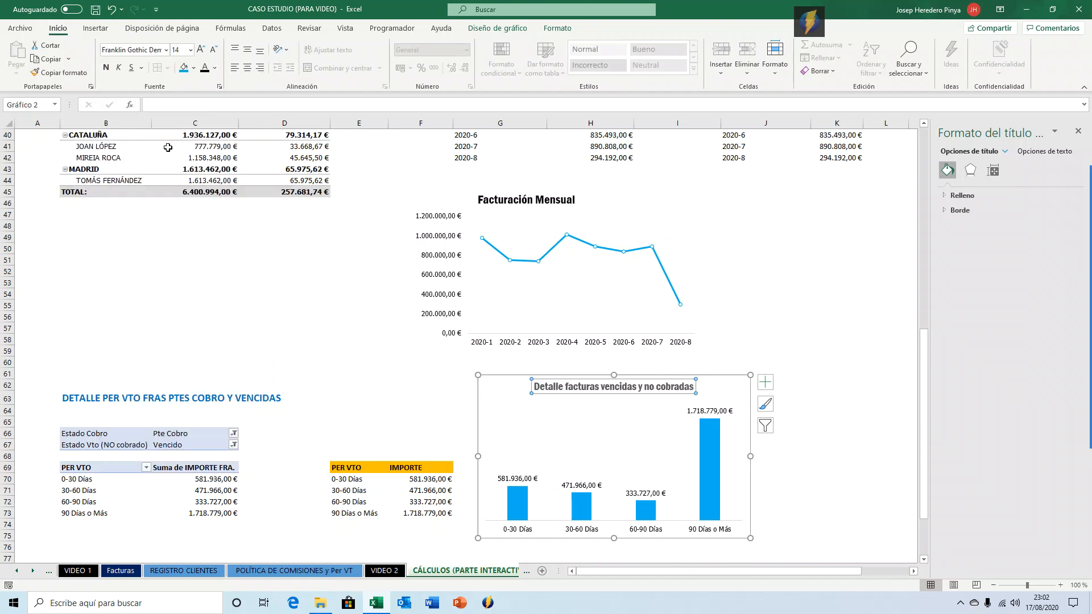
left_click(201, 49)
left_click(818, 331)
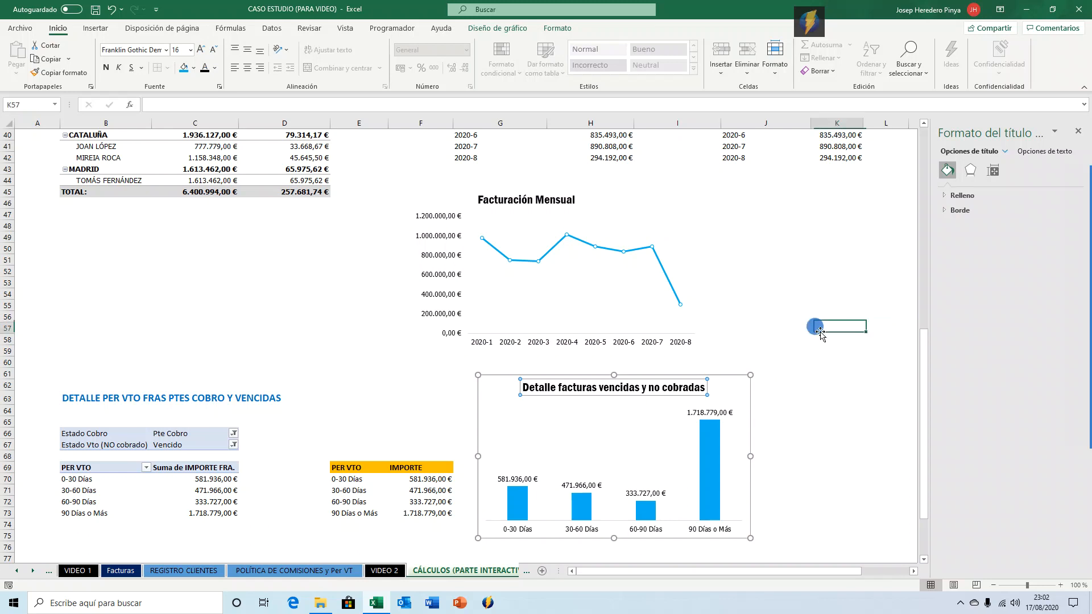
Remove the chart area's outline and background fill.
left_click(736, 376)
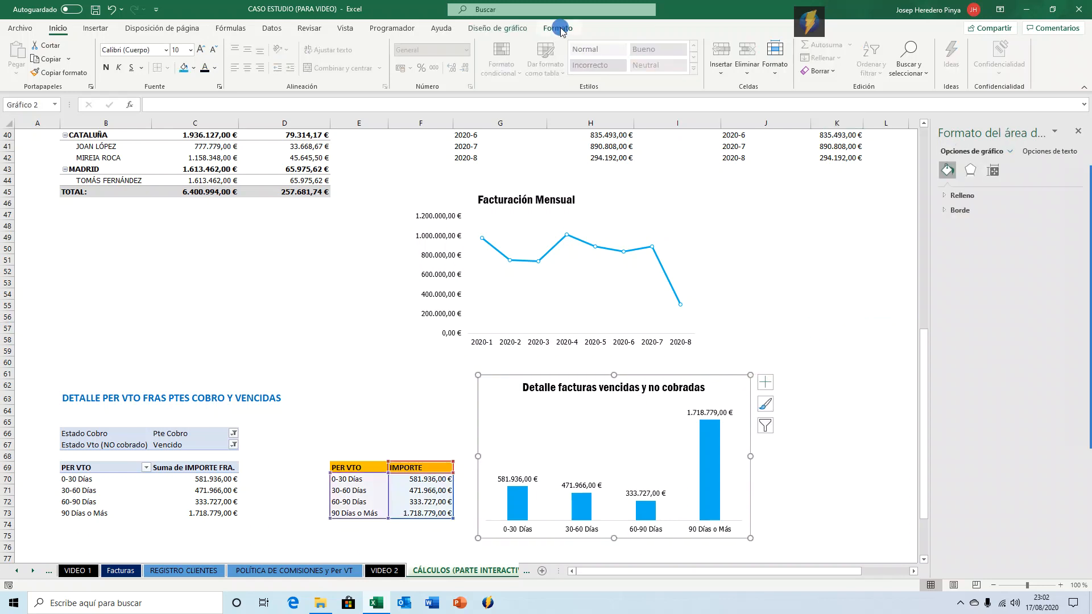
left_click(558, 28)
left_click(508, 57)
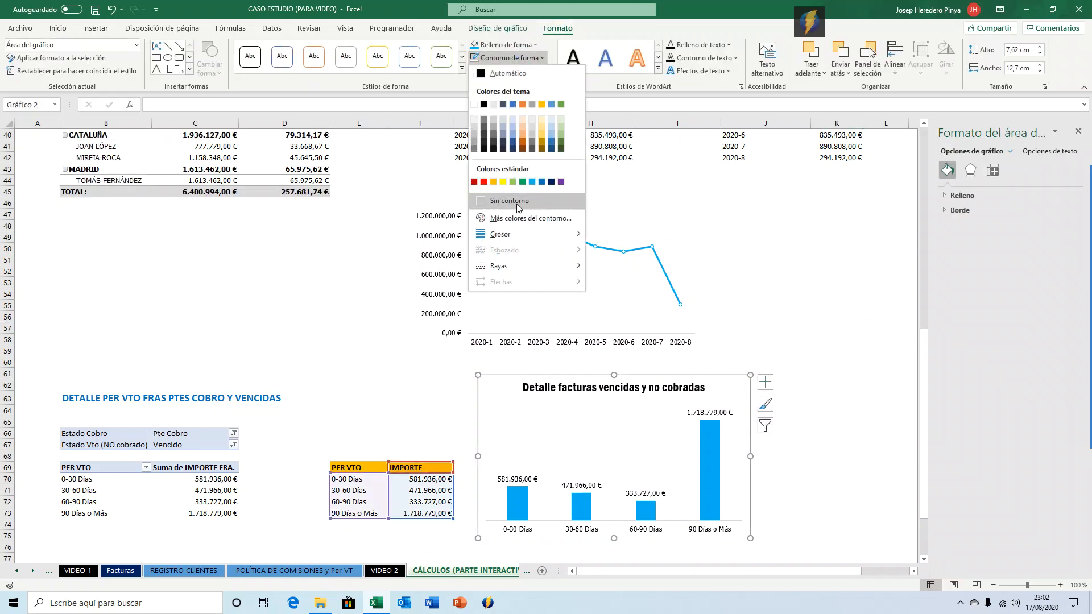
left_click(509, 200)
left_click(542, 58)
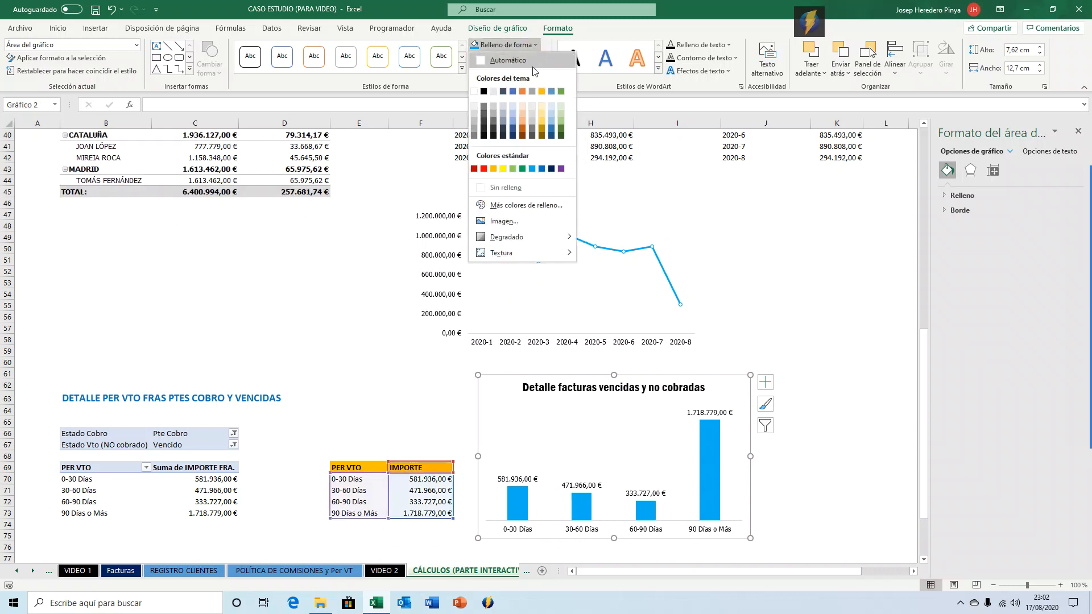
left_click(517, 188)
left_click(798, 265)
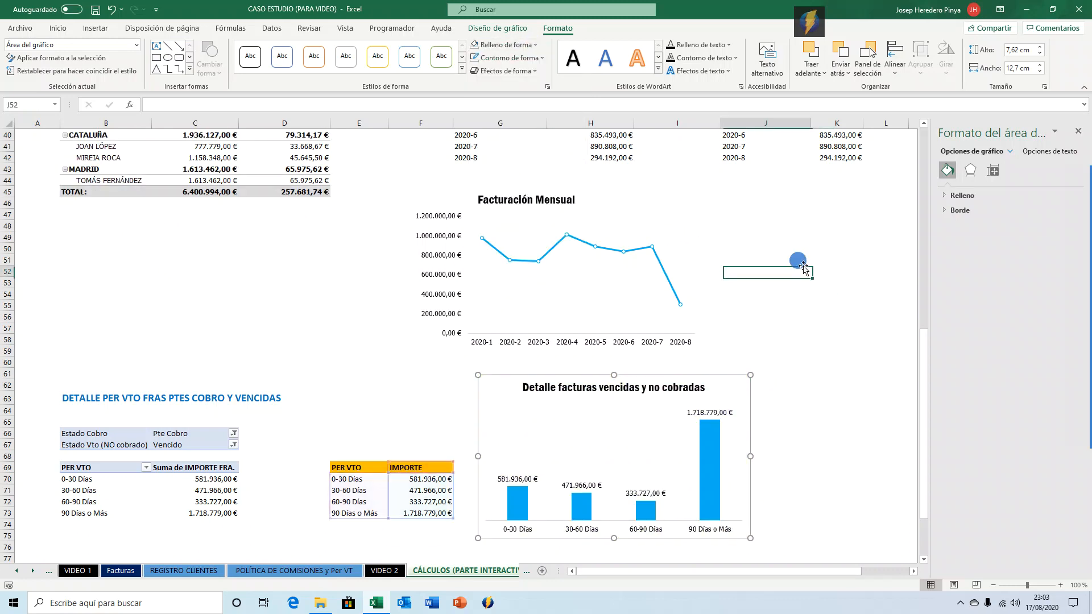
Review the pivot summaries and charts across the sheet, then close the formatting pane.
left_click(710, 390)
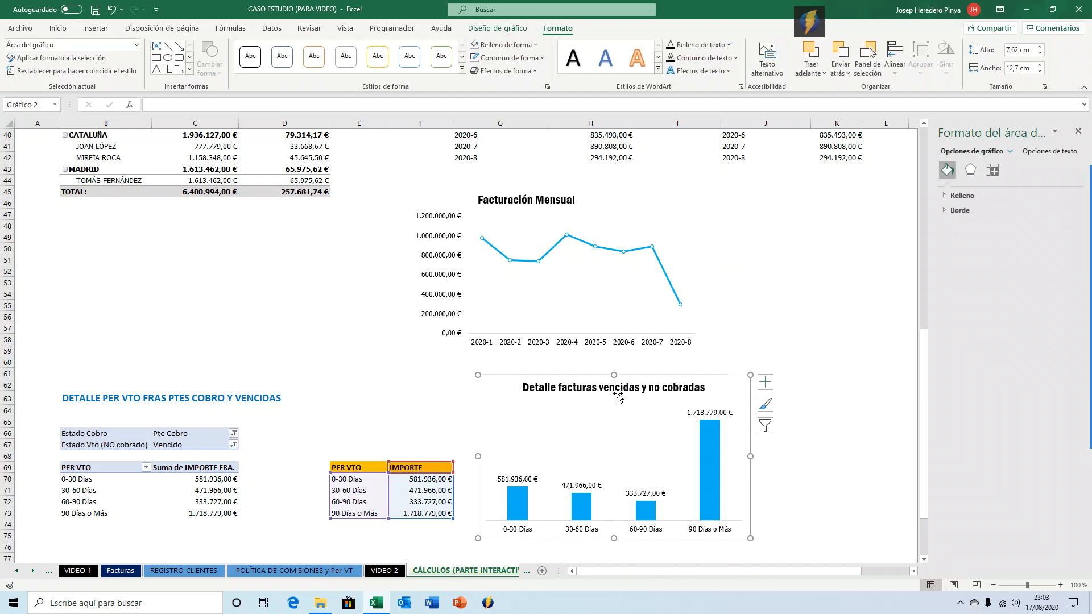
left_click(797, 271)
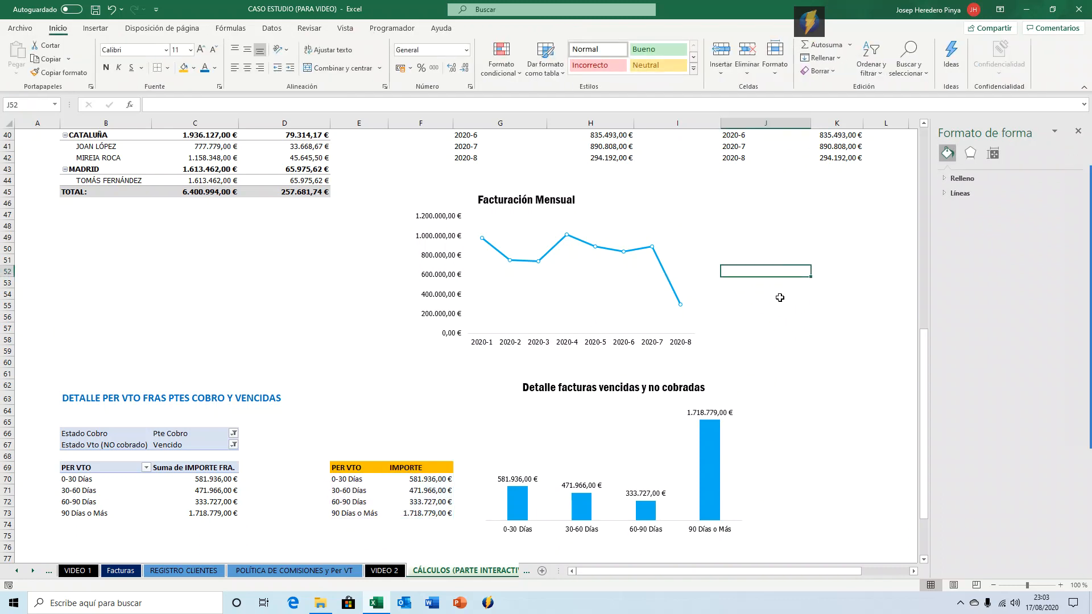
scroll(654, 367, "up", 12)
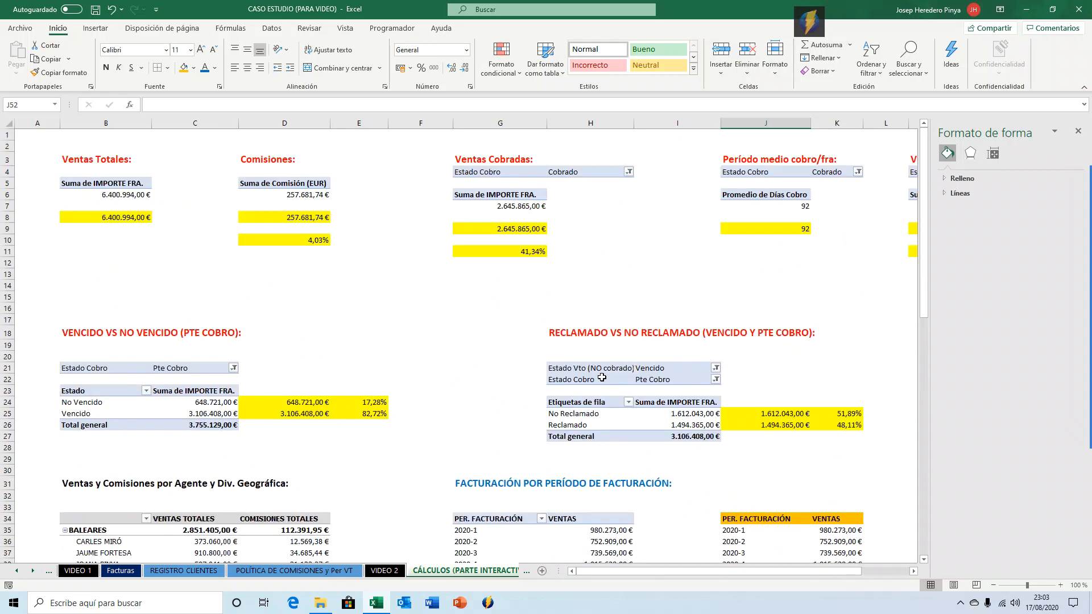
scroll(602, 377, "down", 2)
scroll(601, 377, "down", 12)
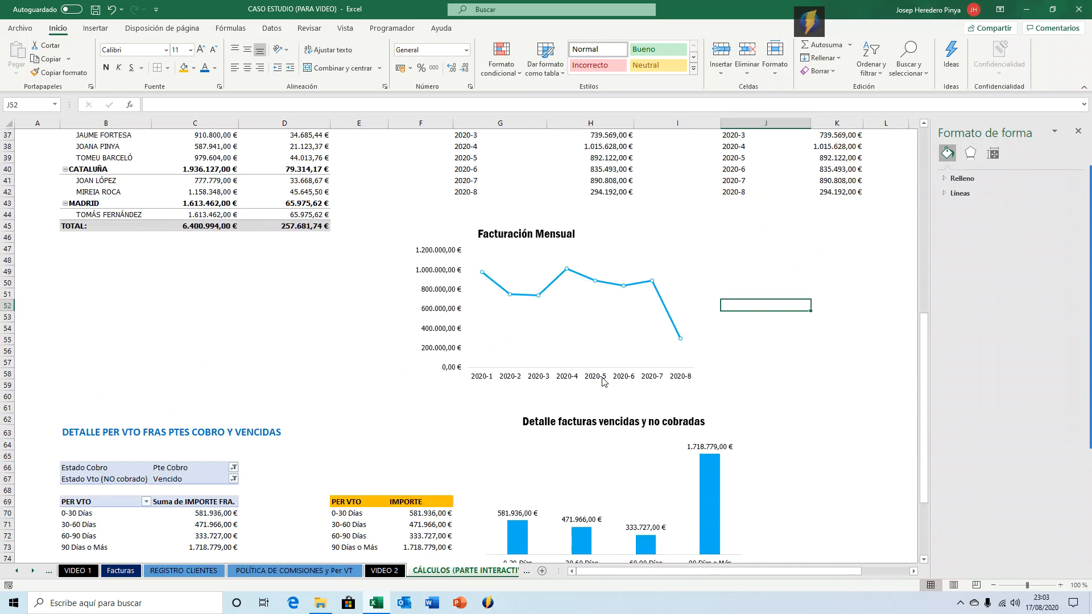
scroll(601, 379, "up", 11)
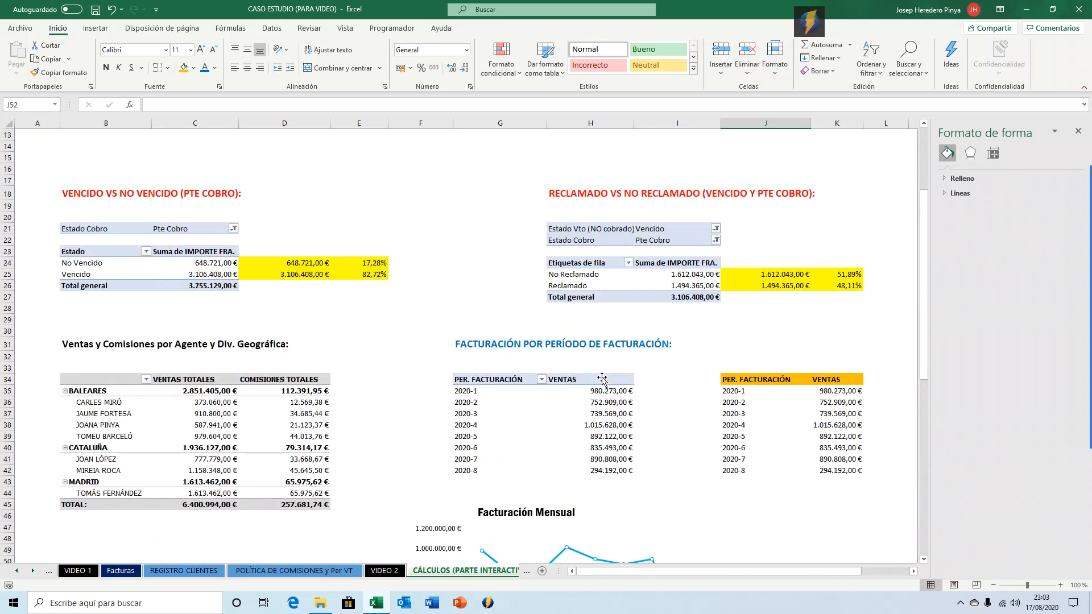
scroll(433, 414, "down", 5)
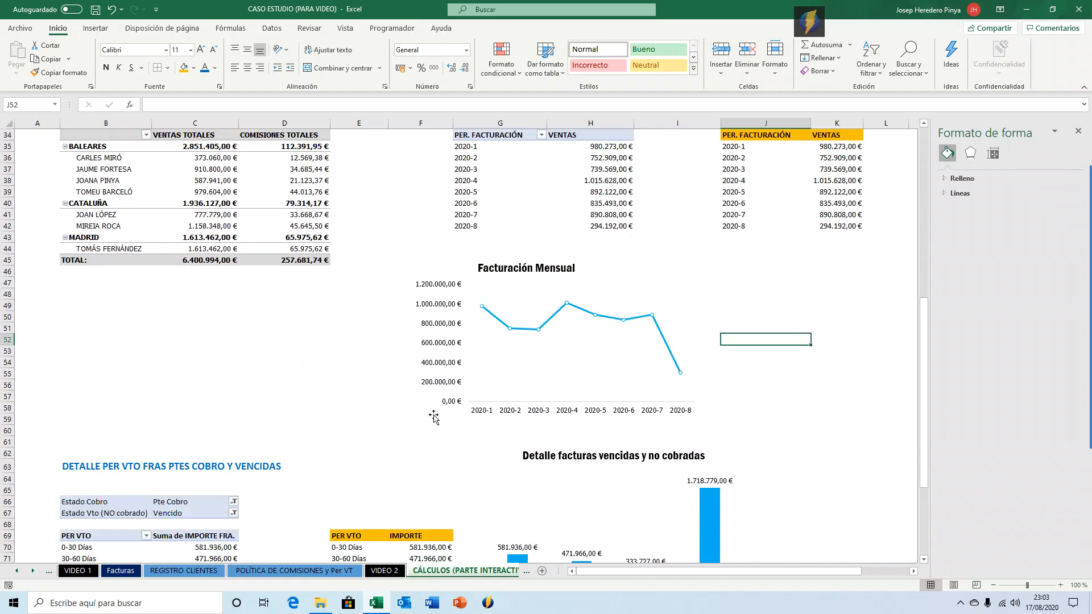
scroll(417, 387, "up", 8)
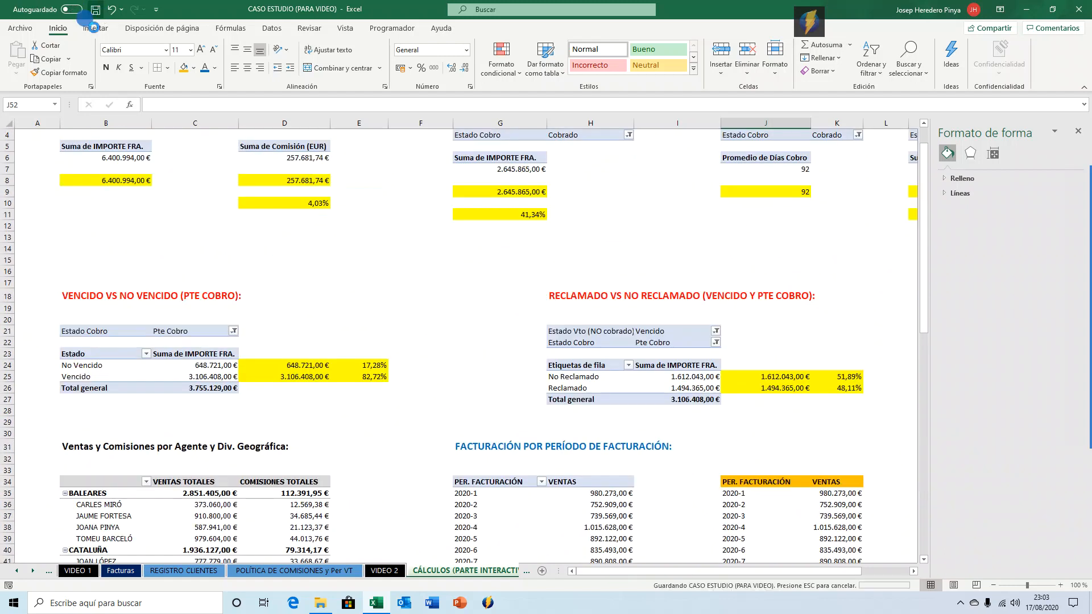
scroll(432, 449, "up", 1)
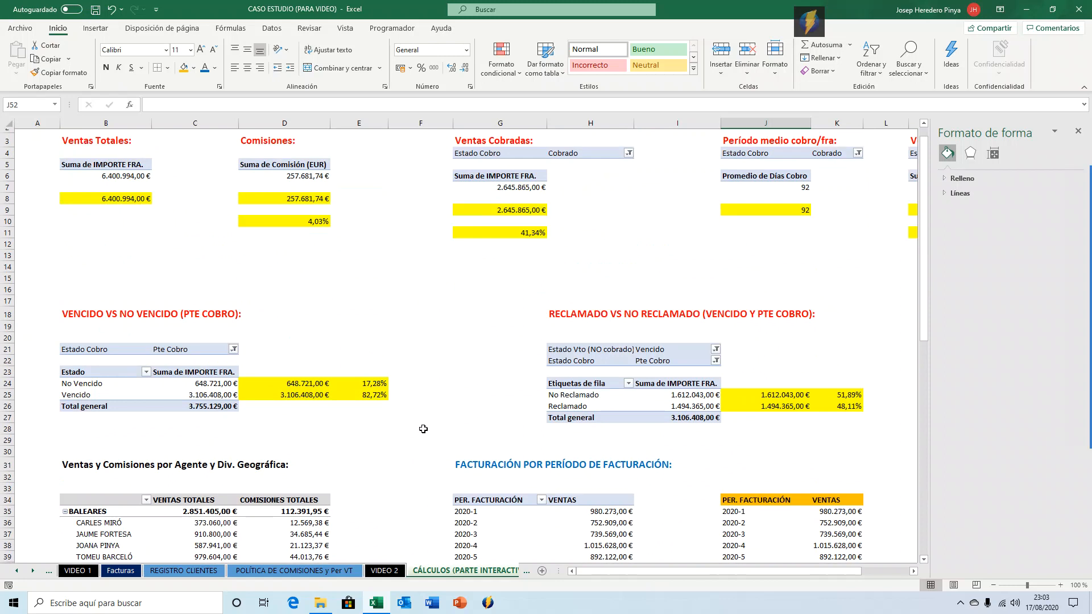
scroll(428, 445, "down", 11)
scroll(427, 442, "down", 3)
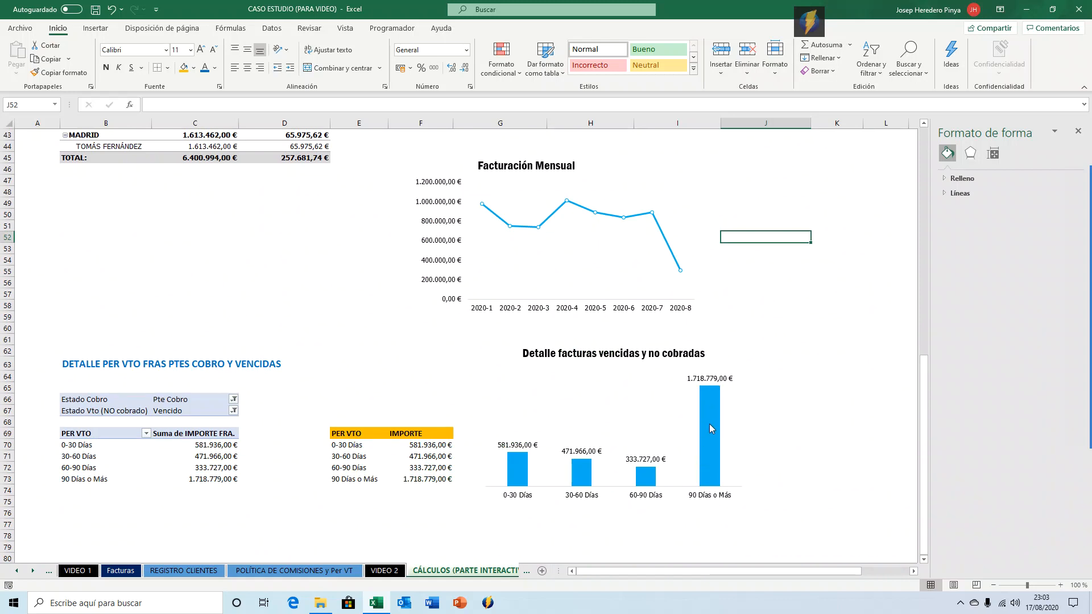
mouse_move(708, 421)
scroll(655, 416, "up", 14)
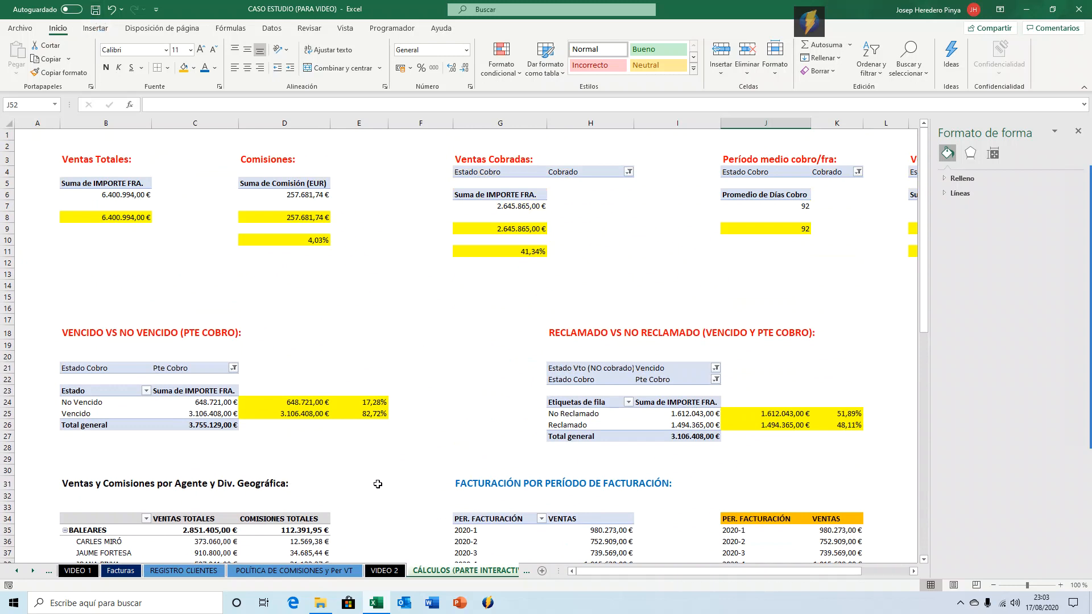
left_click(1076, 132)
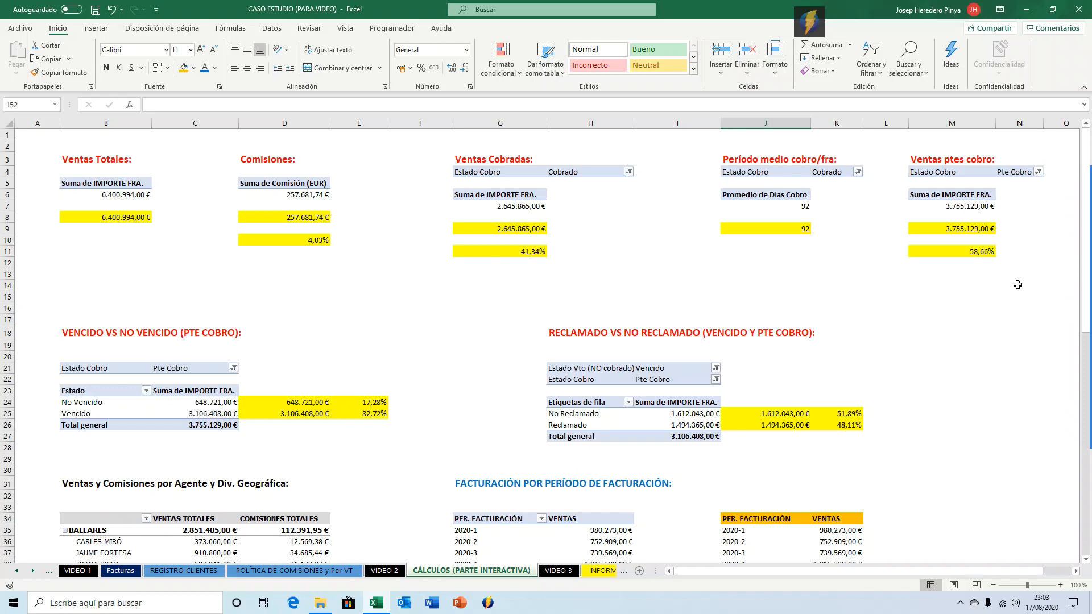
mouse_move(1087, 227)
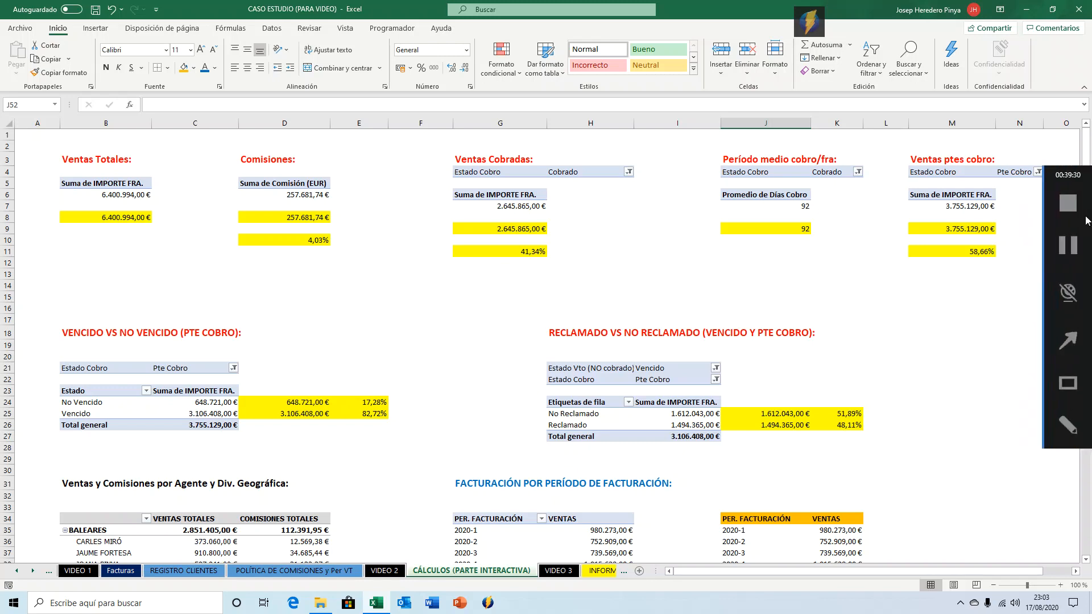